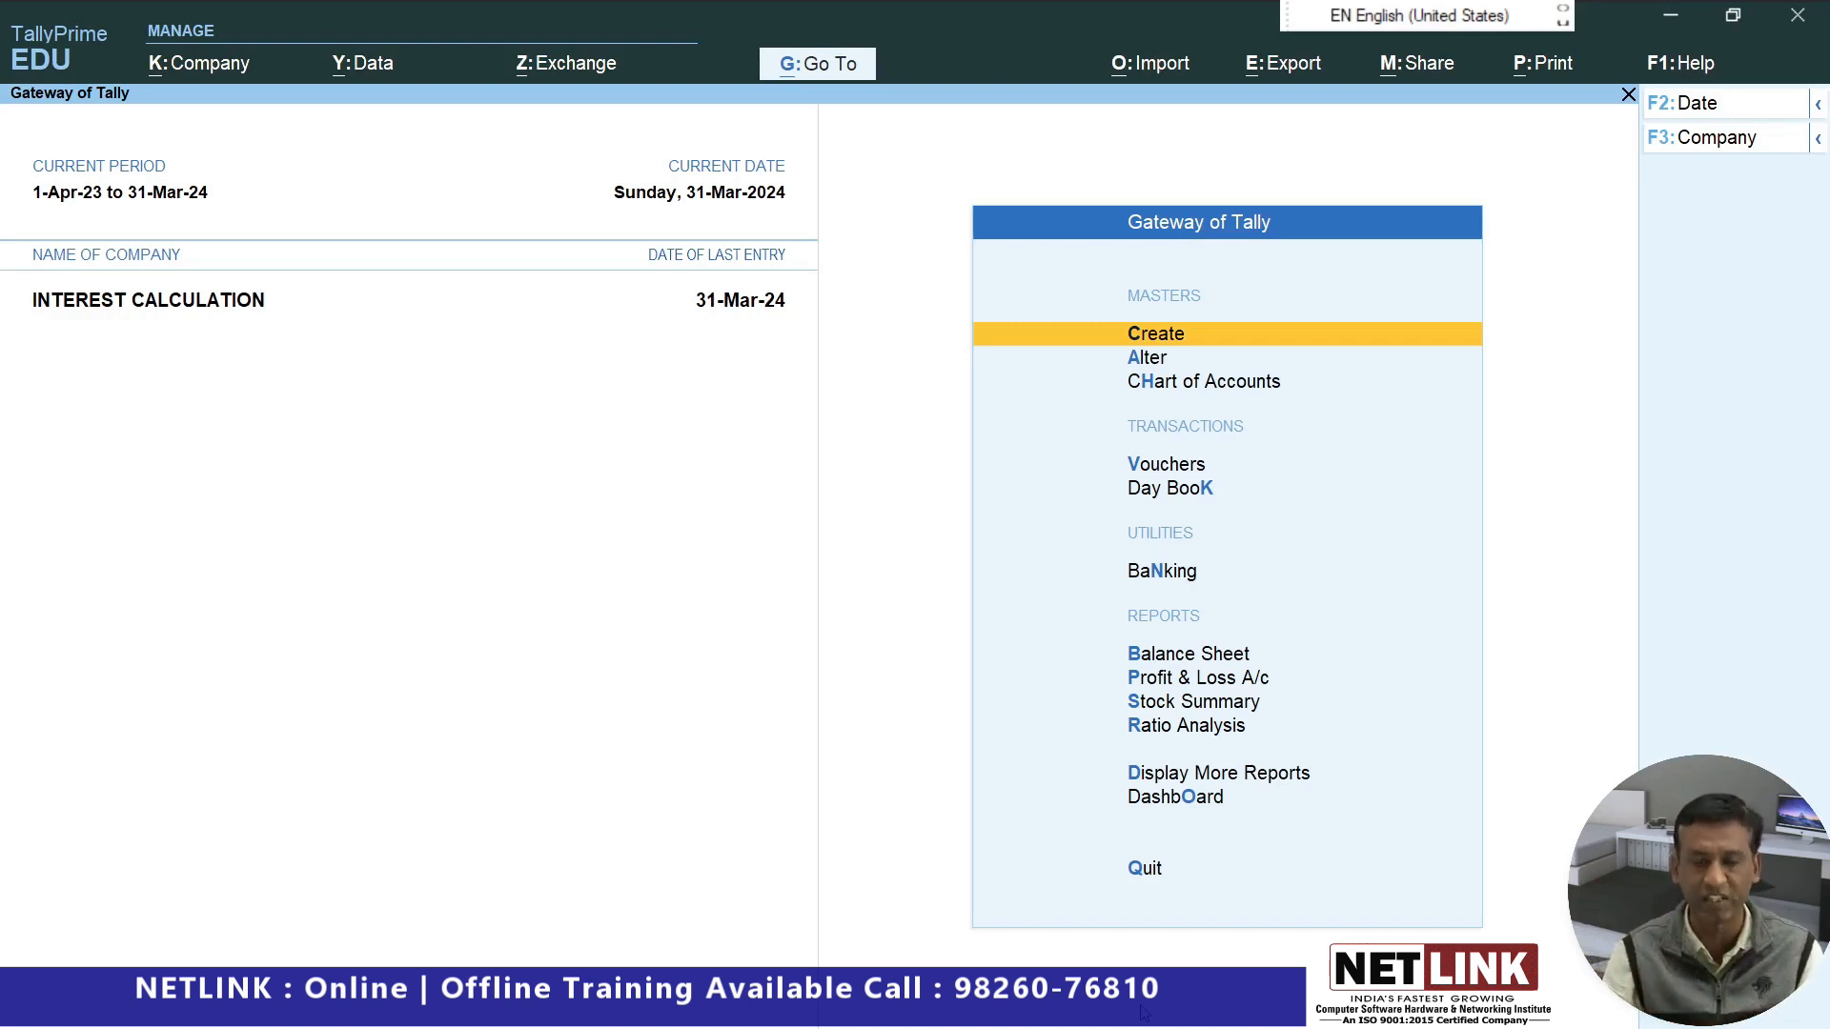
Shut the currently open INTEREST CALCULATION company.
{"action": "left_click", "coordinate": [195, 63]}
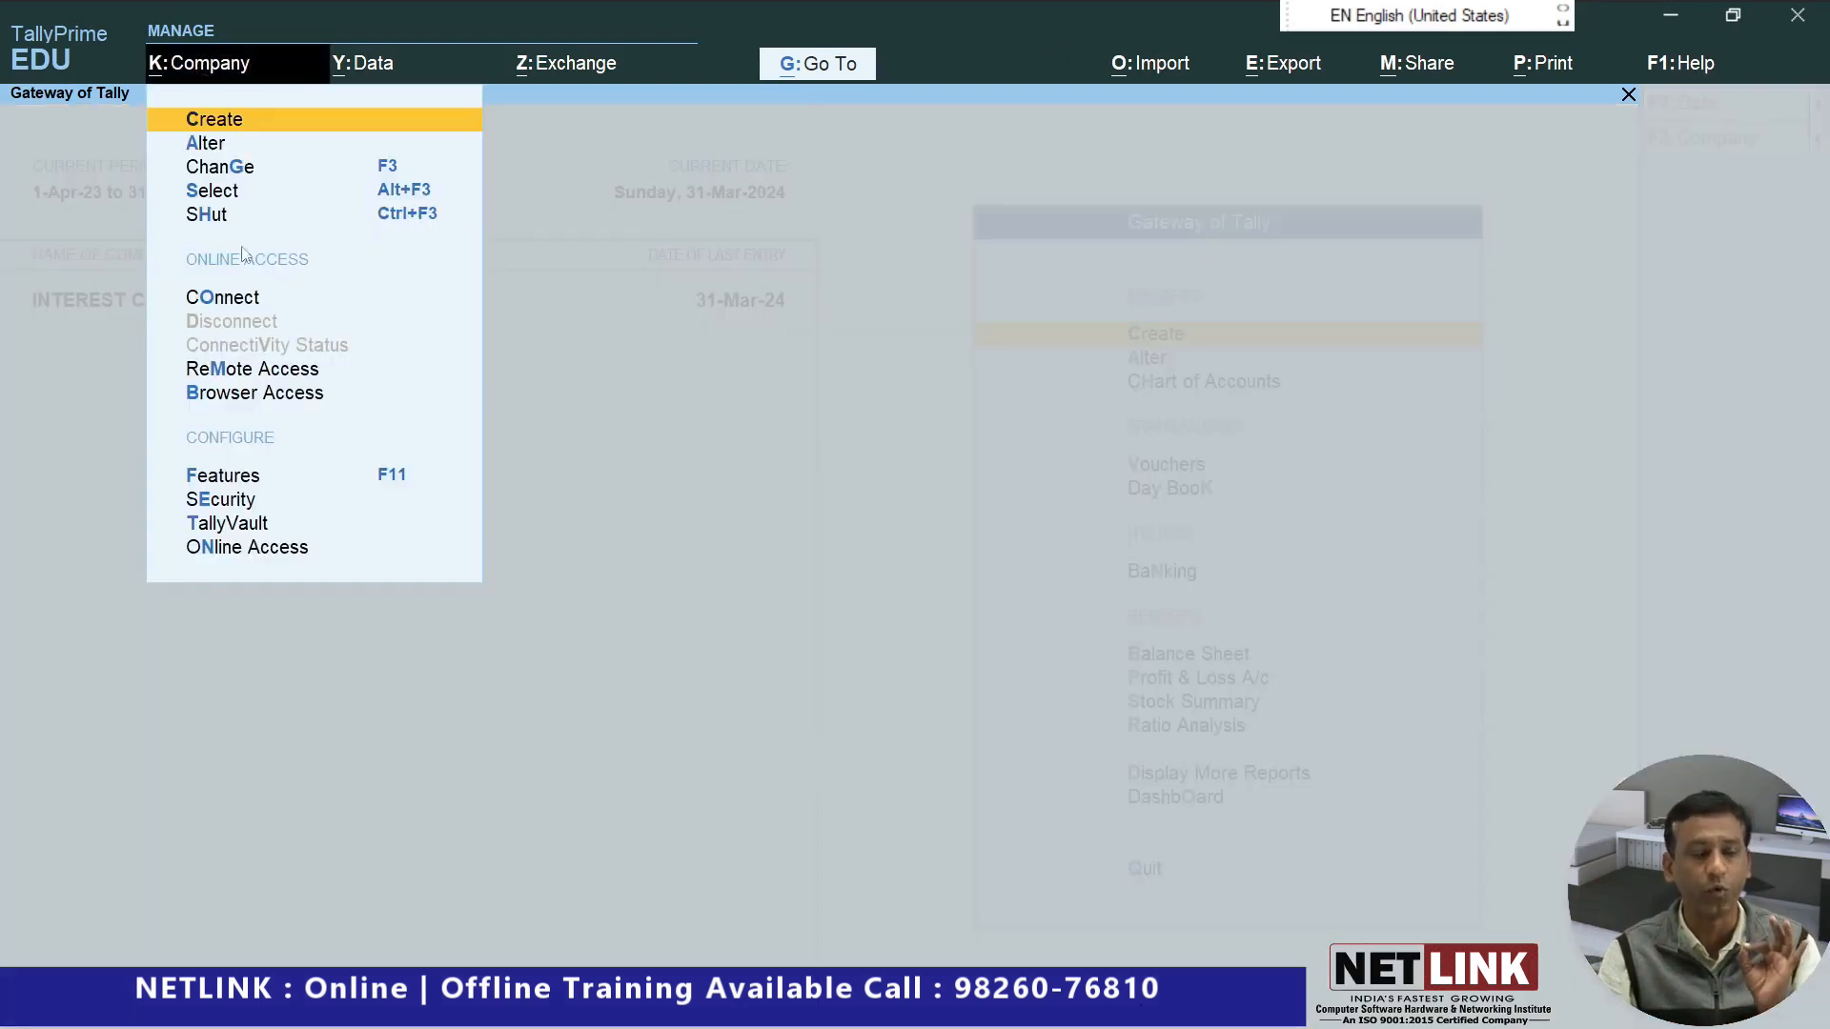
{"action": "left_click", "coordinate": [288, 211]}
{"action": "key", "text": "Return"}
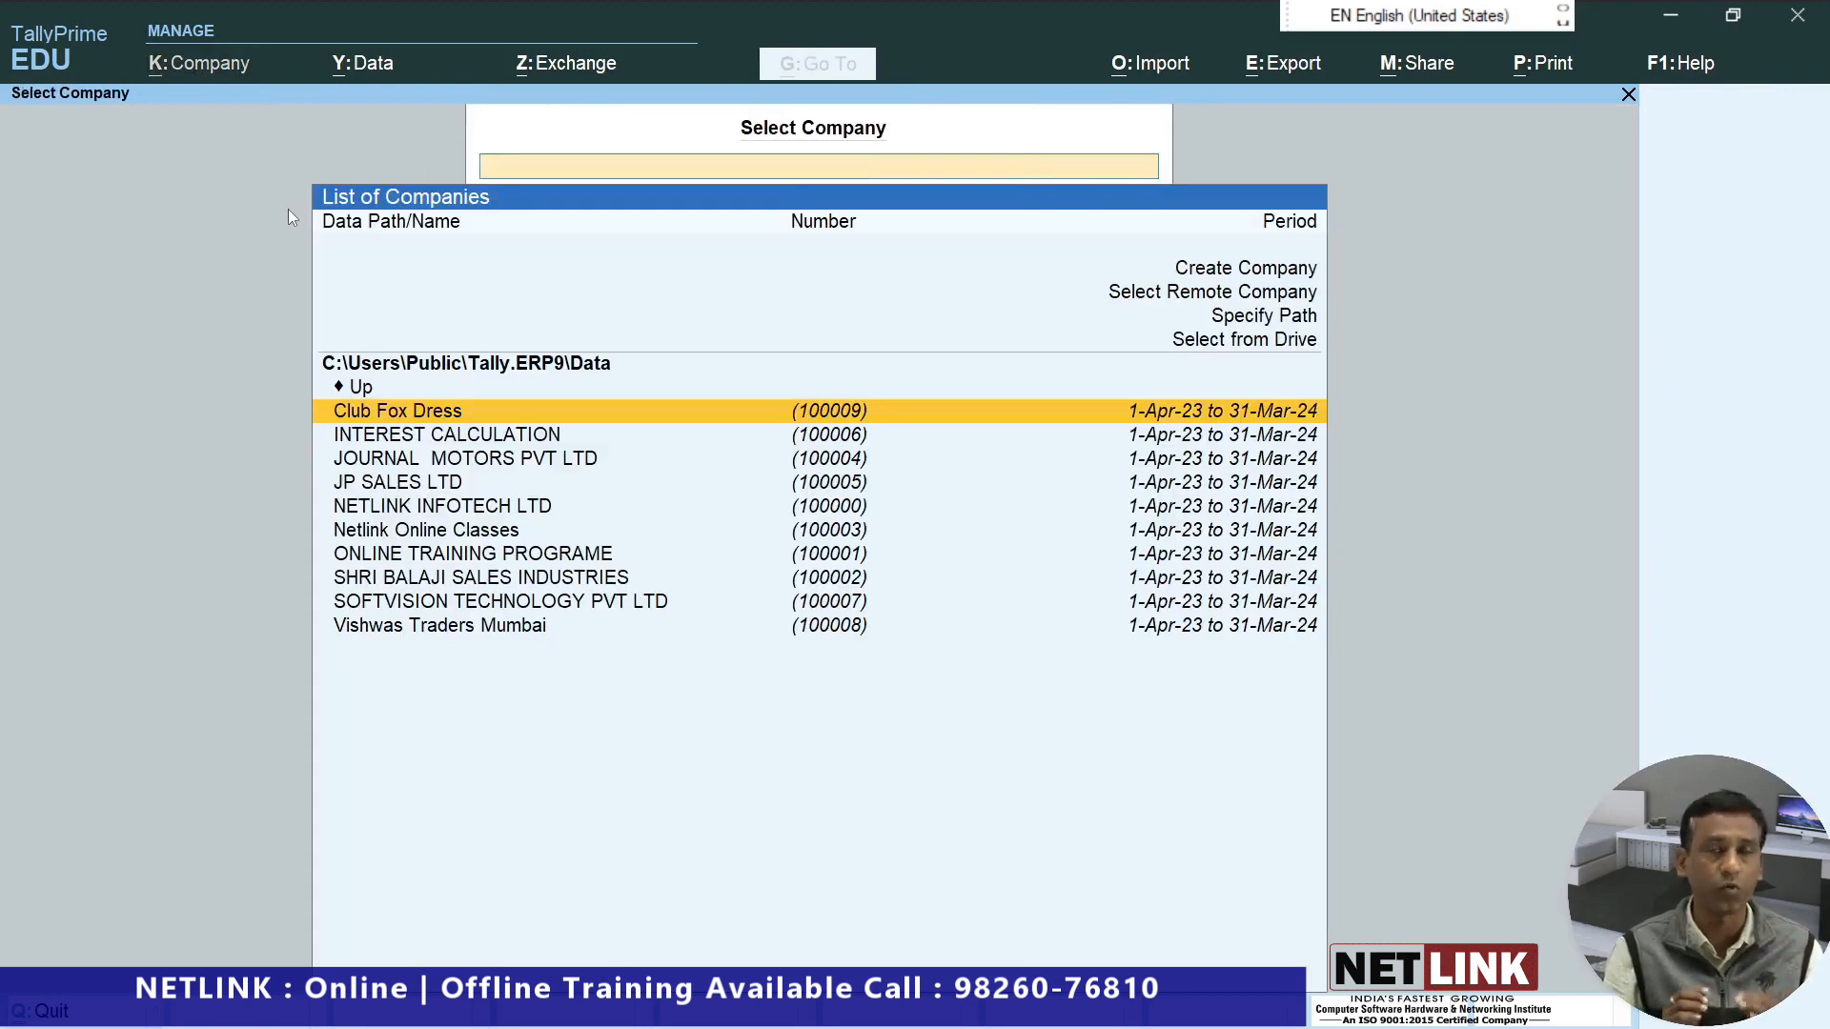
Start creating a new company named Sagar Medical Agencies, using the same text as its mailing name.
{"action": "key", "text": "Up"}
{"action": "key", "text": "Up"}
{"action": "key", "text": "Up"}
{"action": "key", "text": "Up"}
{"action": "key", "text": "Up"}
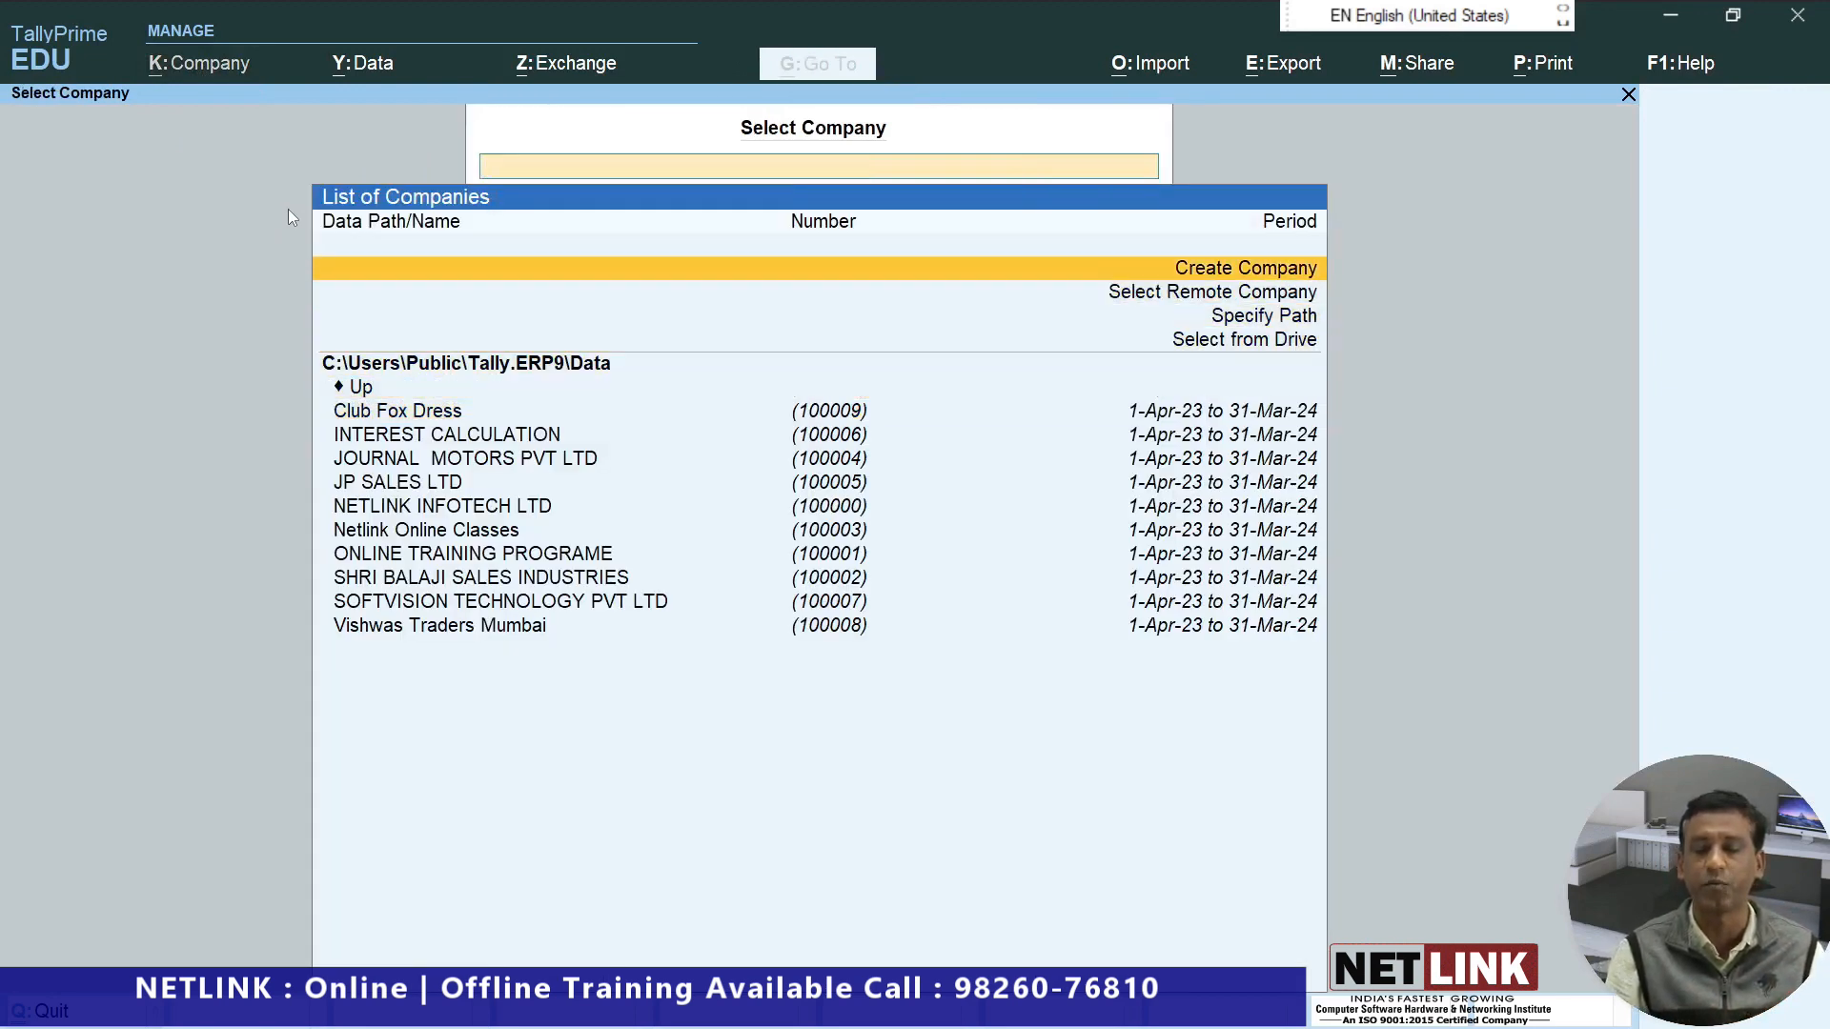
{"action": "key", "text": "Return"}
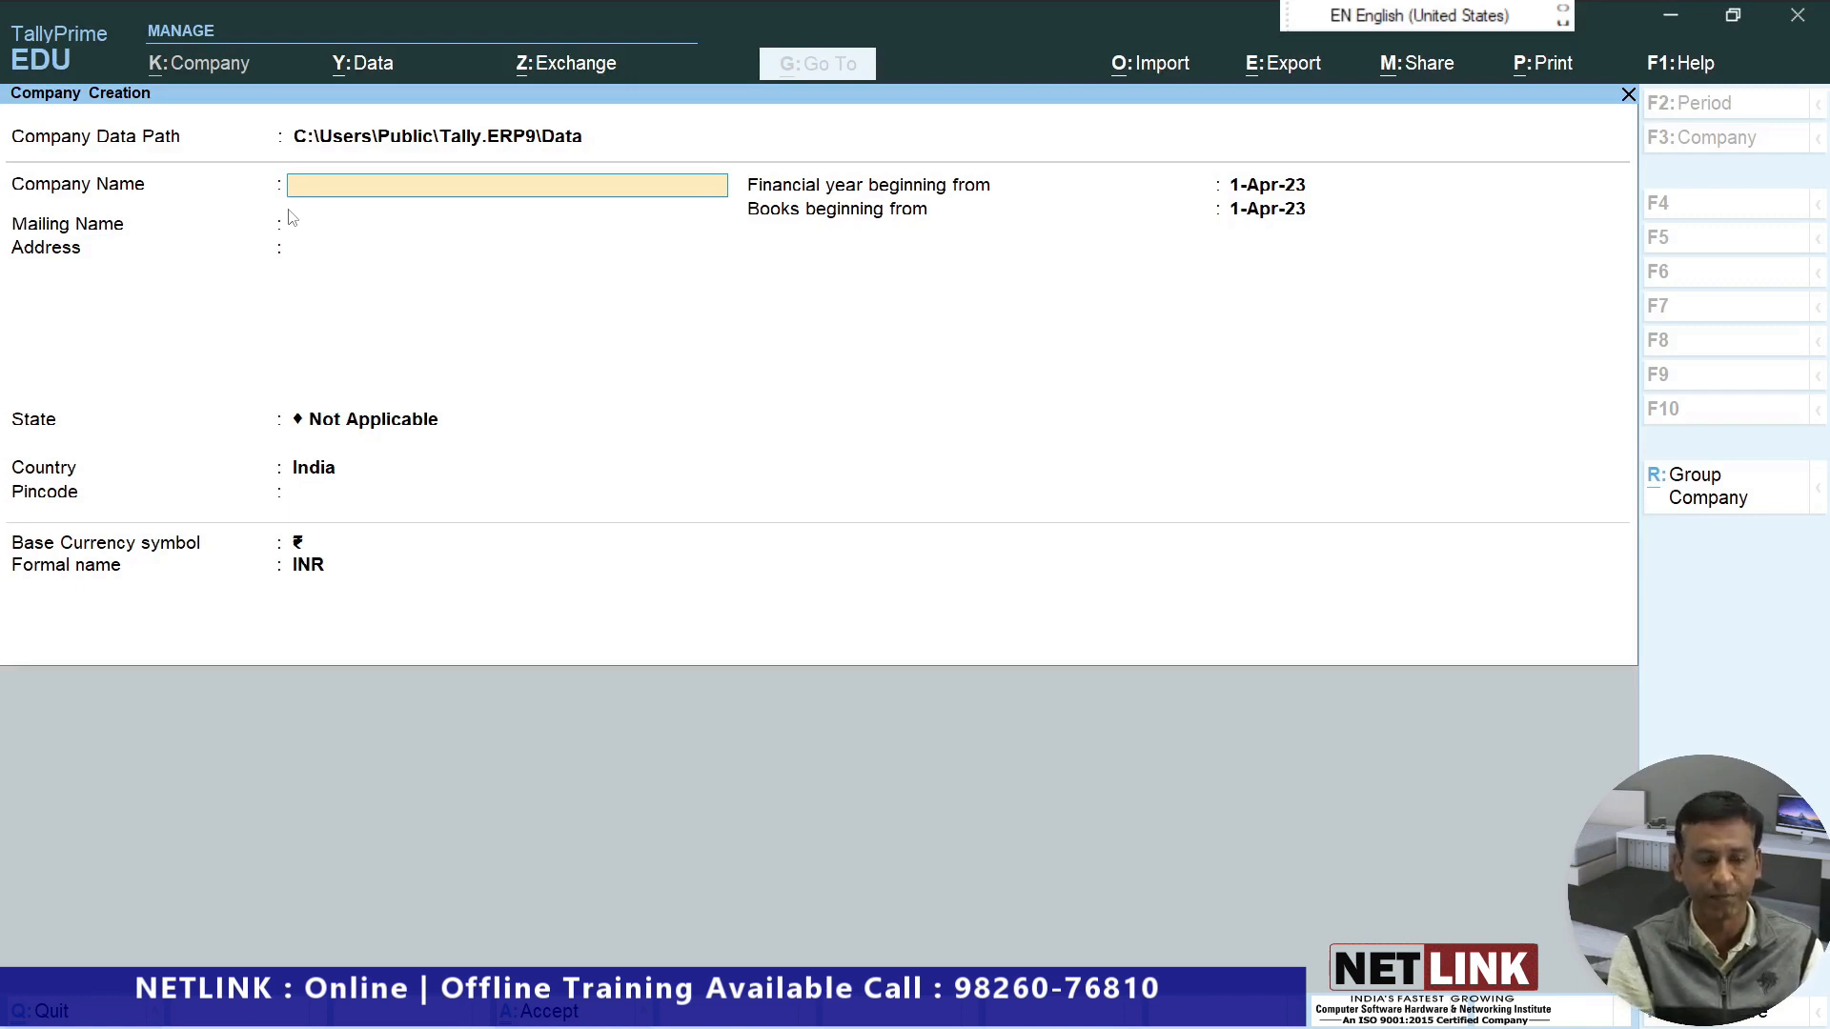
{"action": "type", "text": "Sagar"}
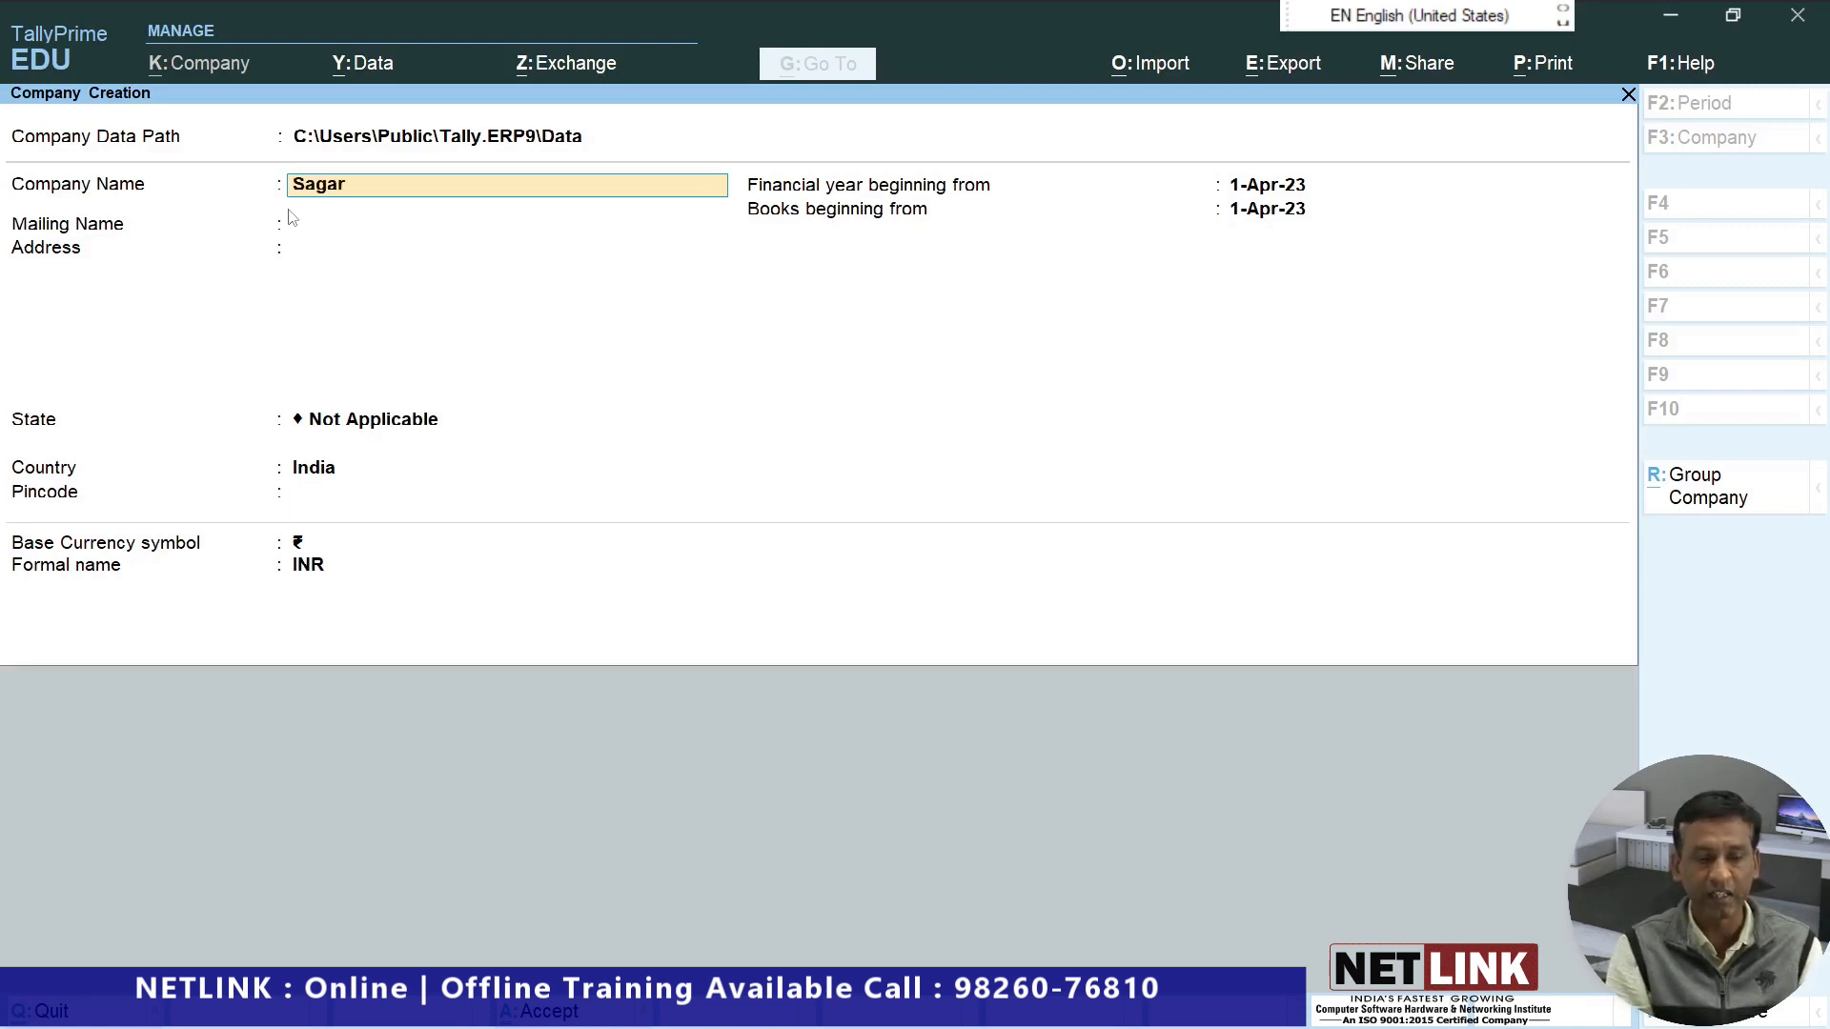
{"action": "type", "text": " Medical Age"}
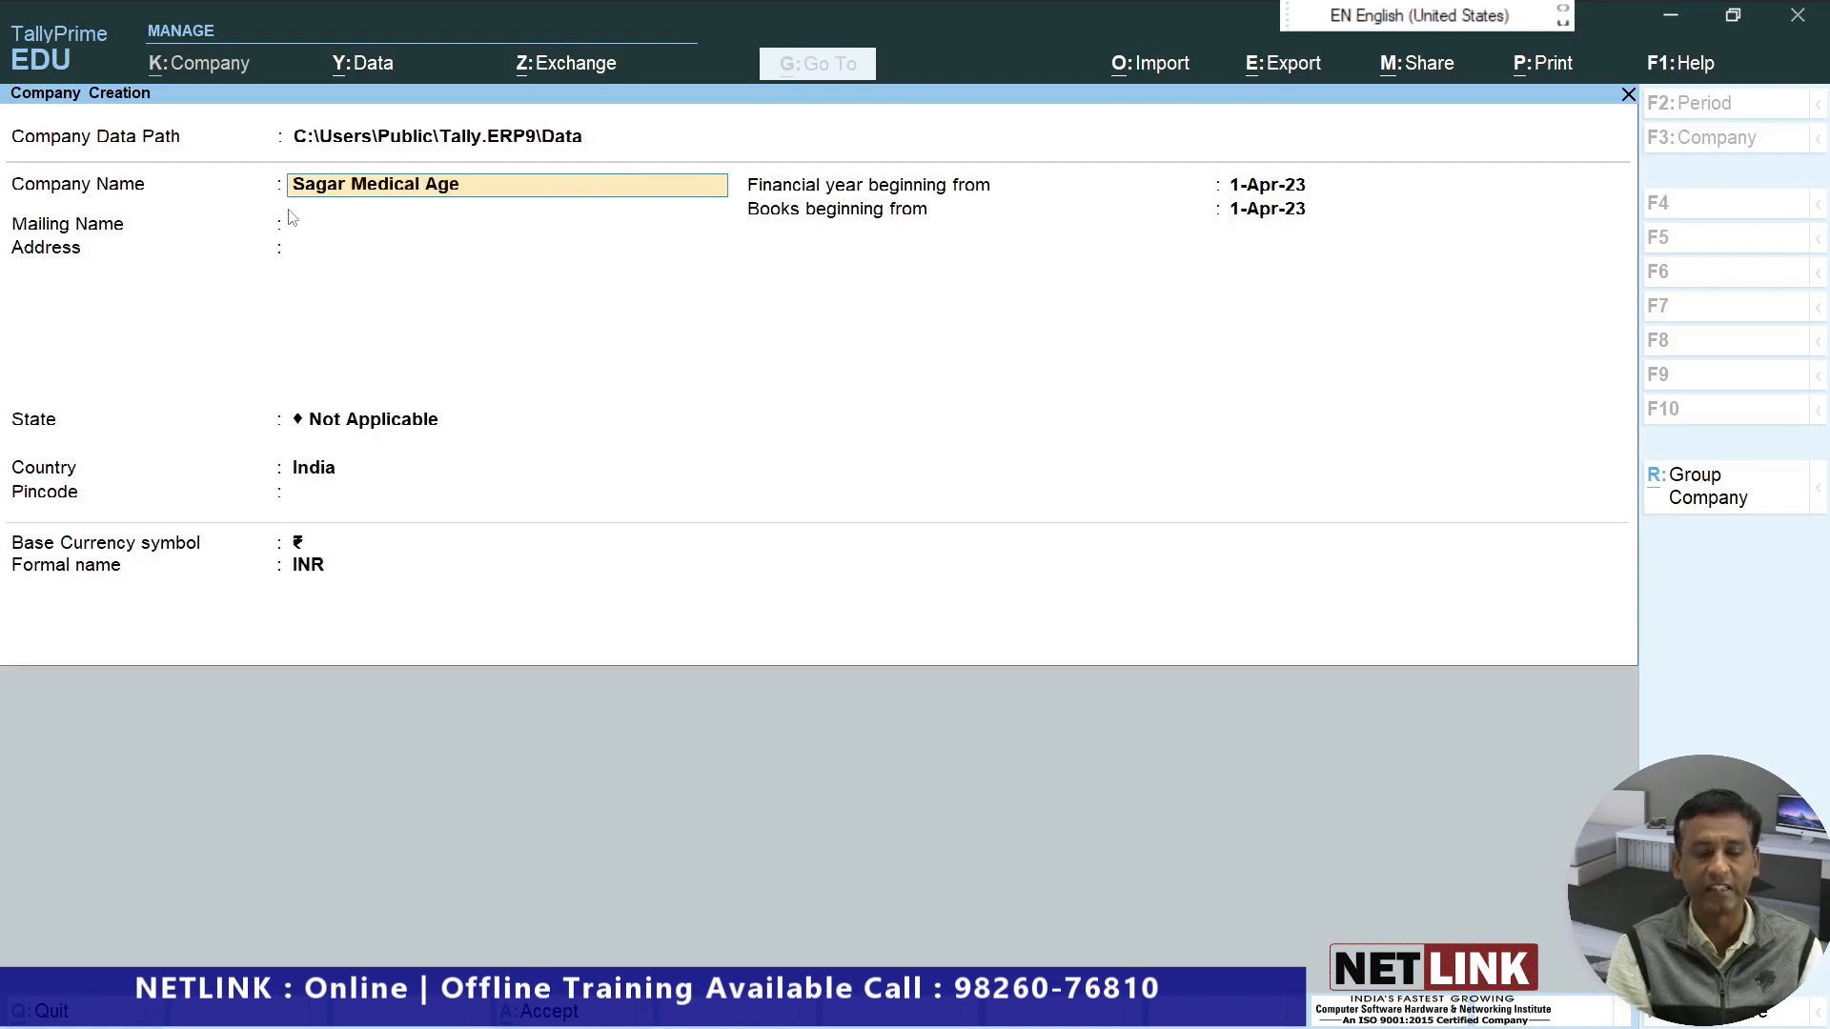
{"action": "type", "text": "ncies"}
{"action": "key", "text": "Return"}
{"action": "key", "text": "Return"}
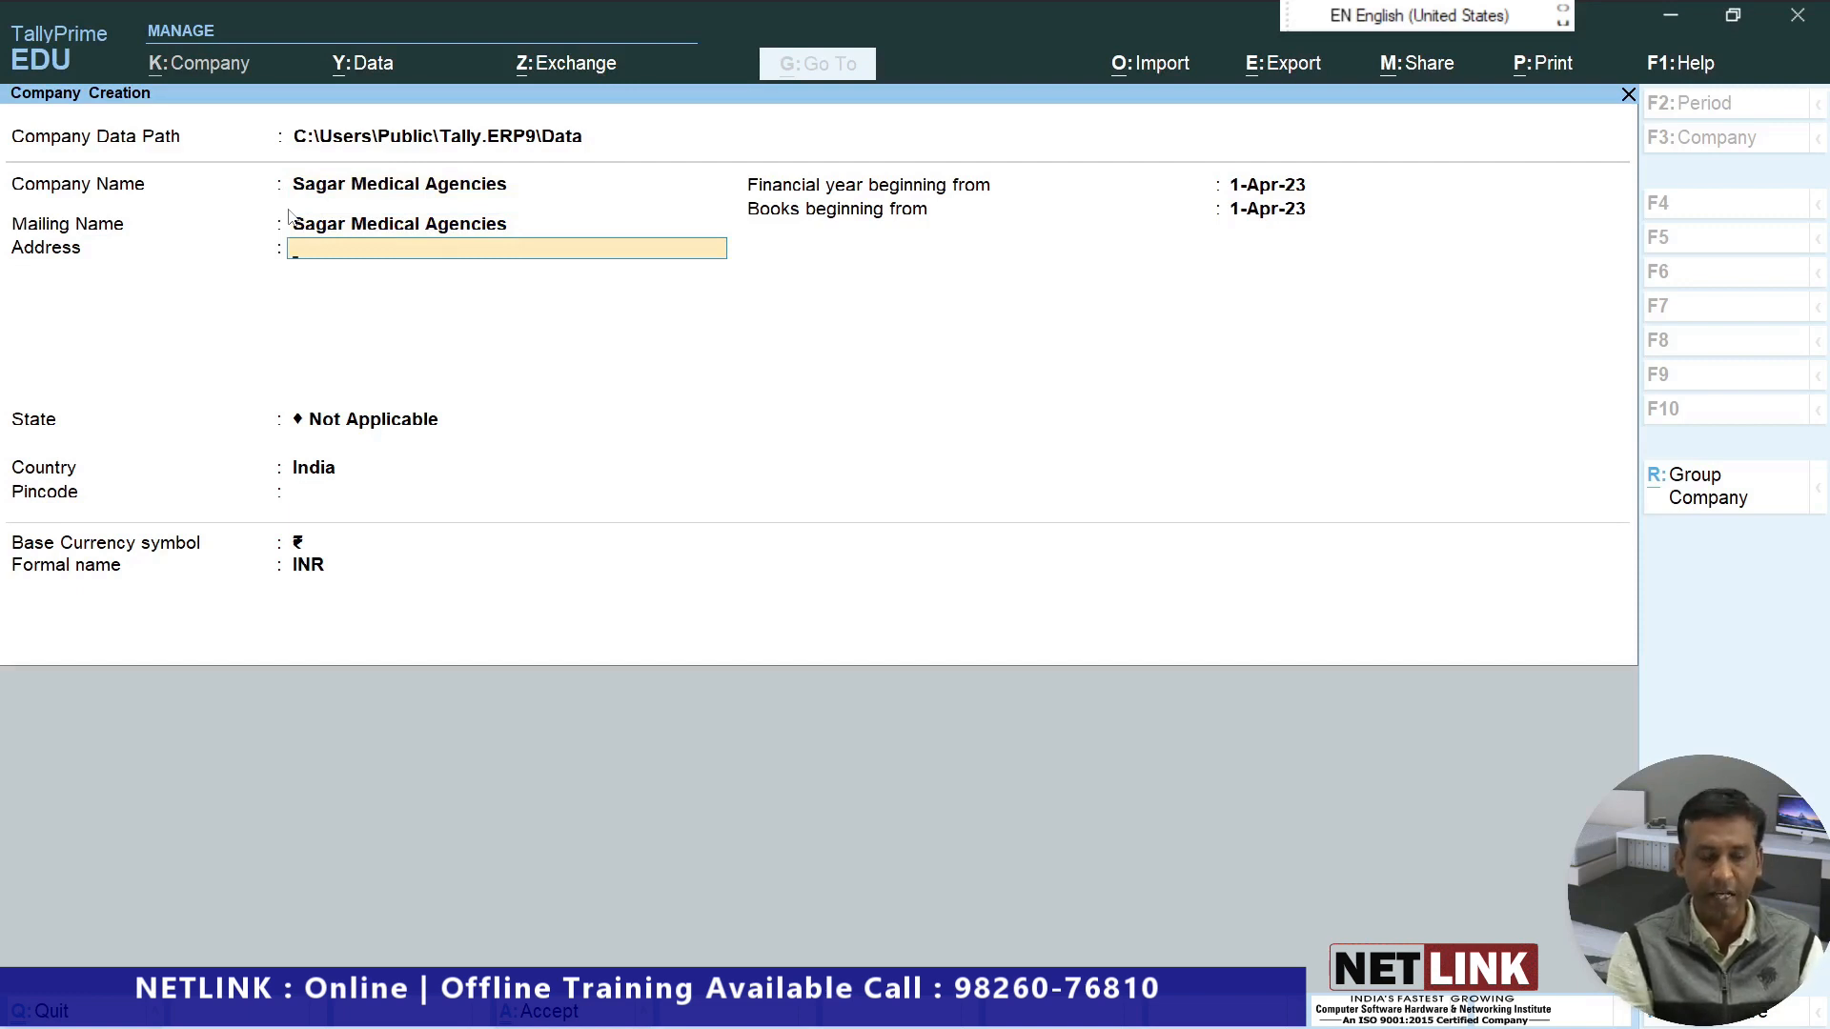
Fill in the company's street address.
{"action": "type", "text": "Idnore"}
{"action": "key", "text": "BackSpace"}
{"action": "key", "text": "BackSpace"}
{"action": "key", "text": "BackSpace"}
{"action": "key", "text": "BackSpace"}
{"action": "key", "text": "BackSpace"}
{"action": "type", "text": "ndore"}
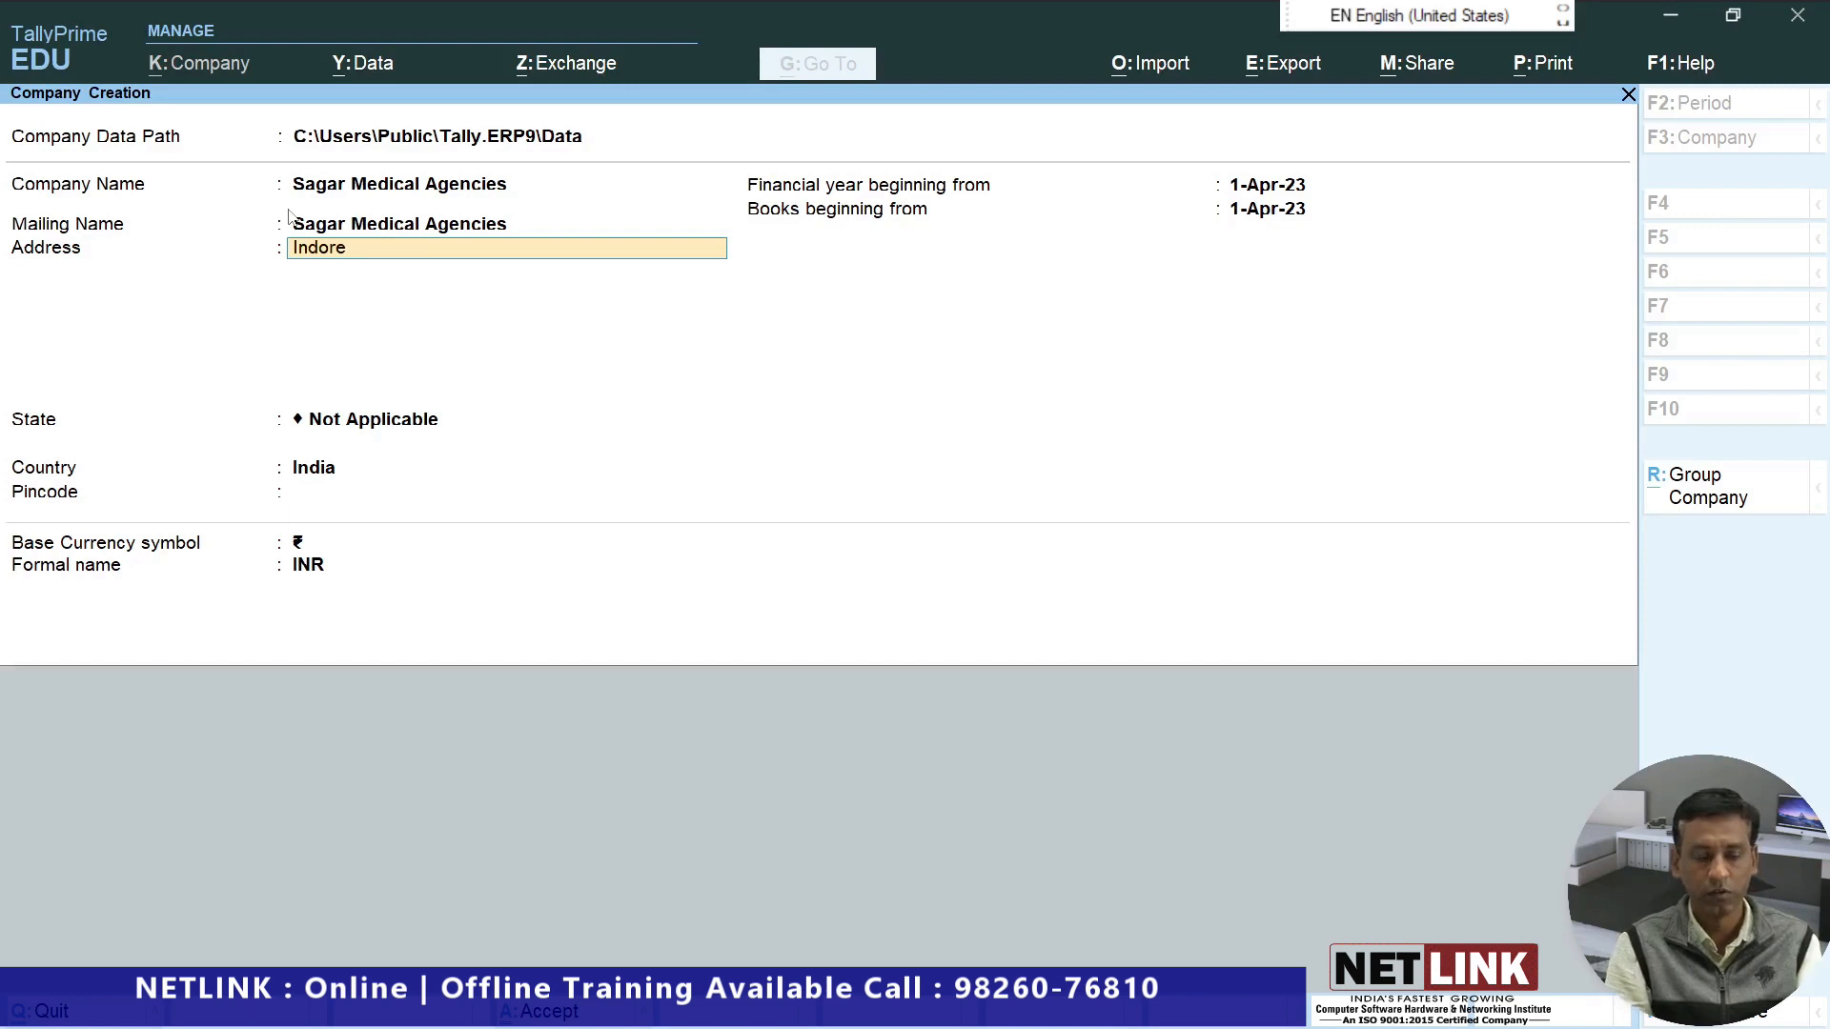
{"action": "type", "text": " Road , Bhopal"}
{"action": "key", "text": "Return"}
{"action": "key", "text": "Return"}
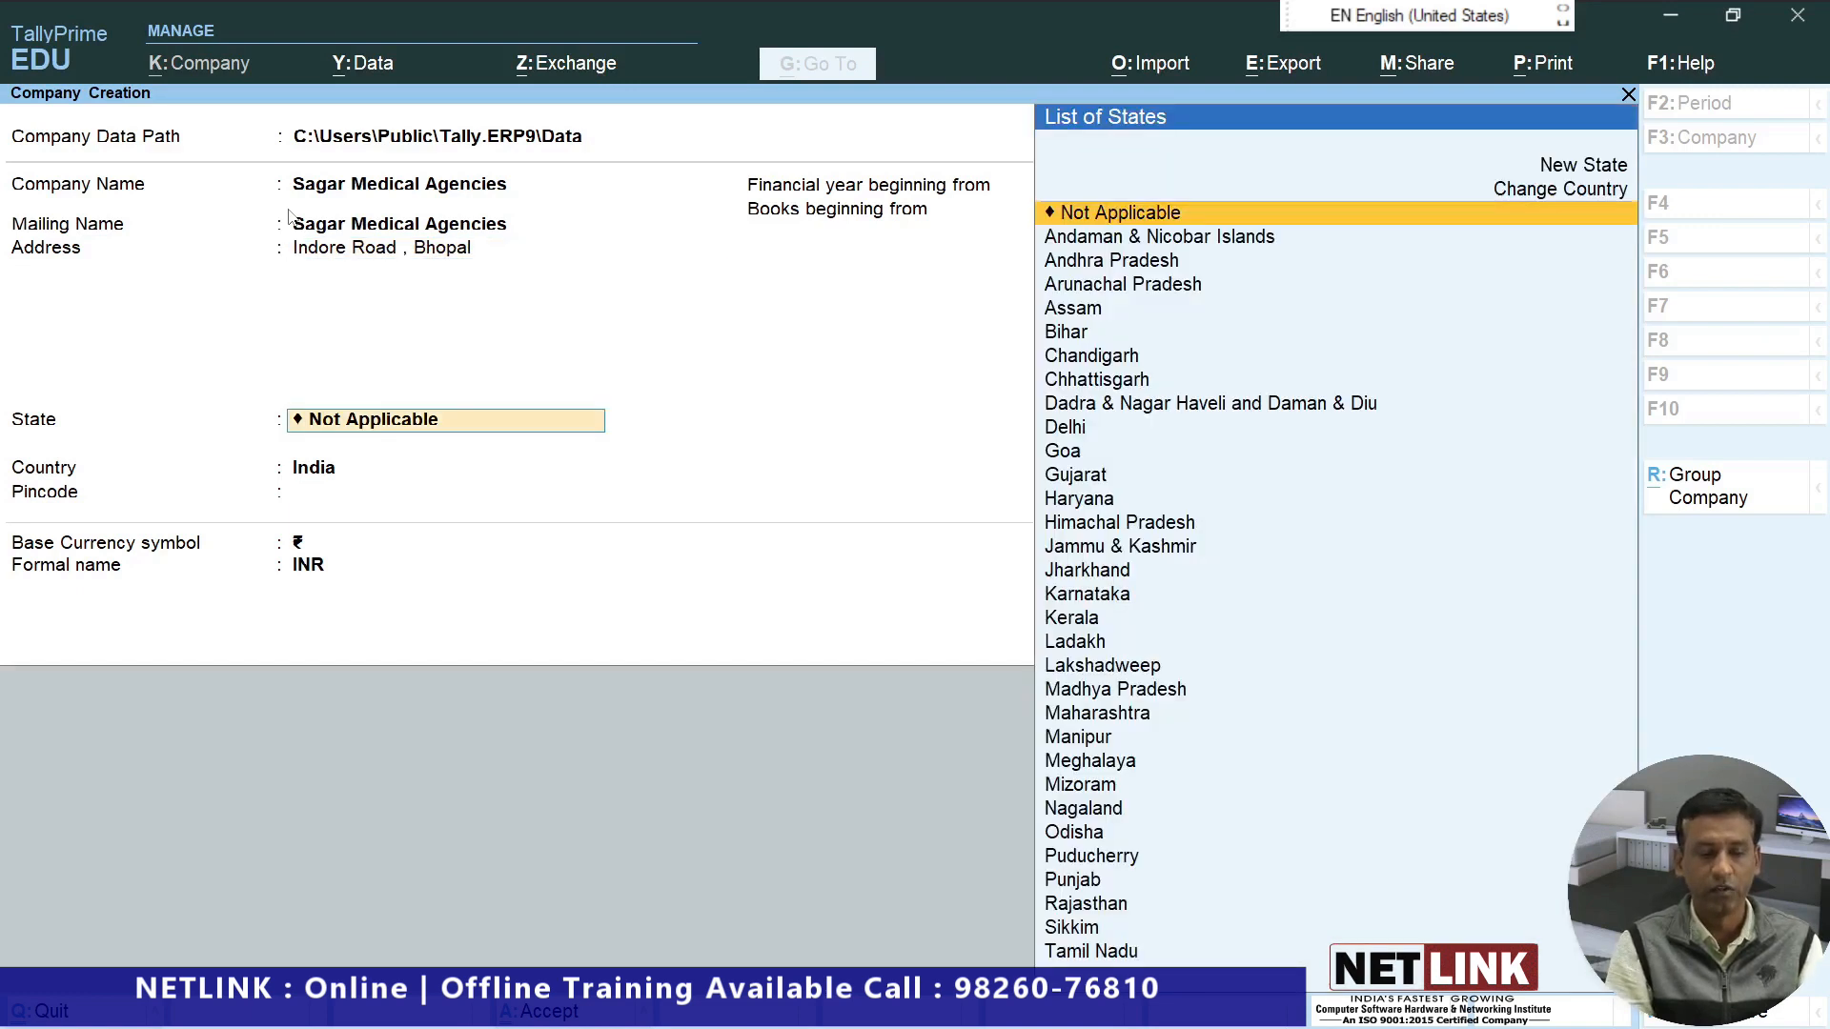
Set the company's state to Madhya Pradesh, enter the postal code, and keep the financial year starting 1-Apr-23.
{"action": "type", "text": "Mad"}
{"action": "key", "text": "Return"}
{"action": "type", "text": "450001"}
{"action": "key", "text": "Return"}
{"action": "key", "text": "Return"}
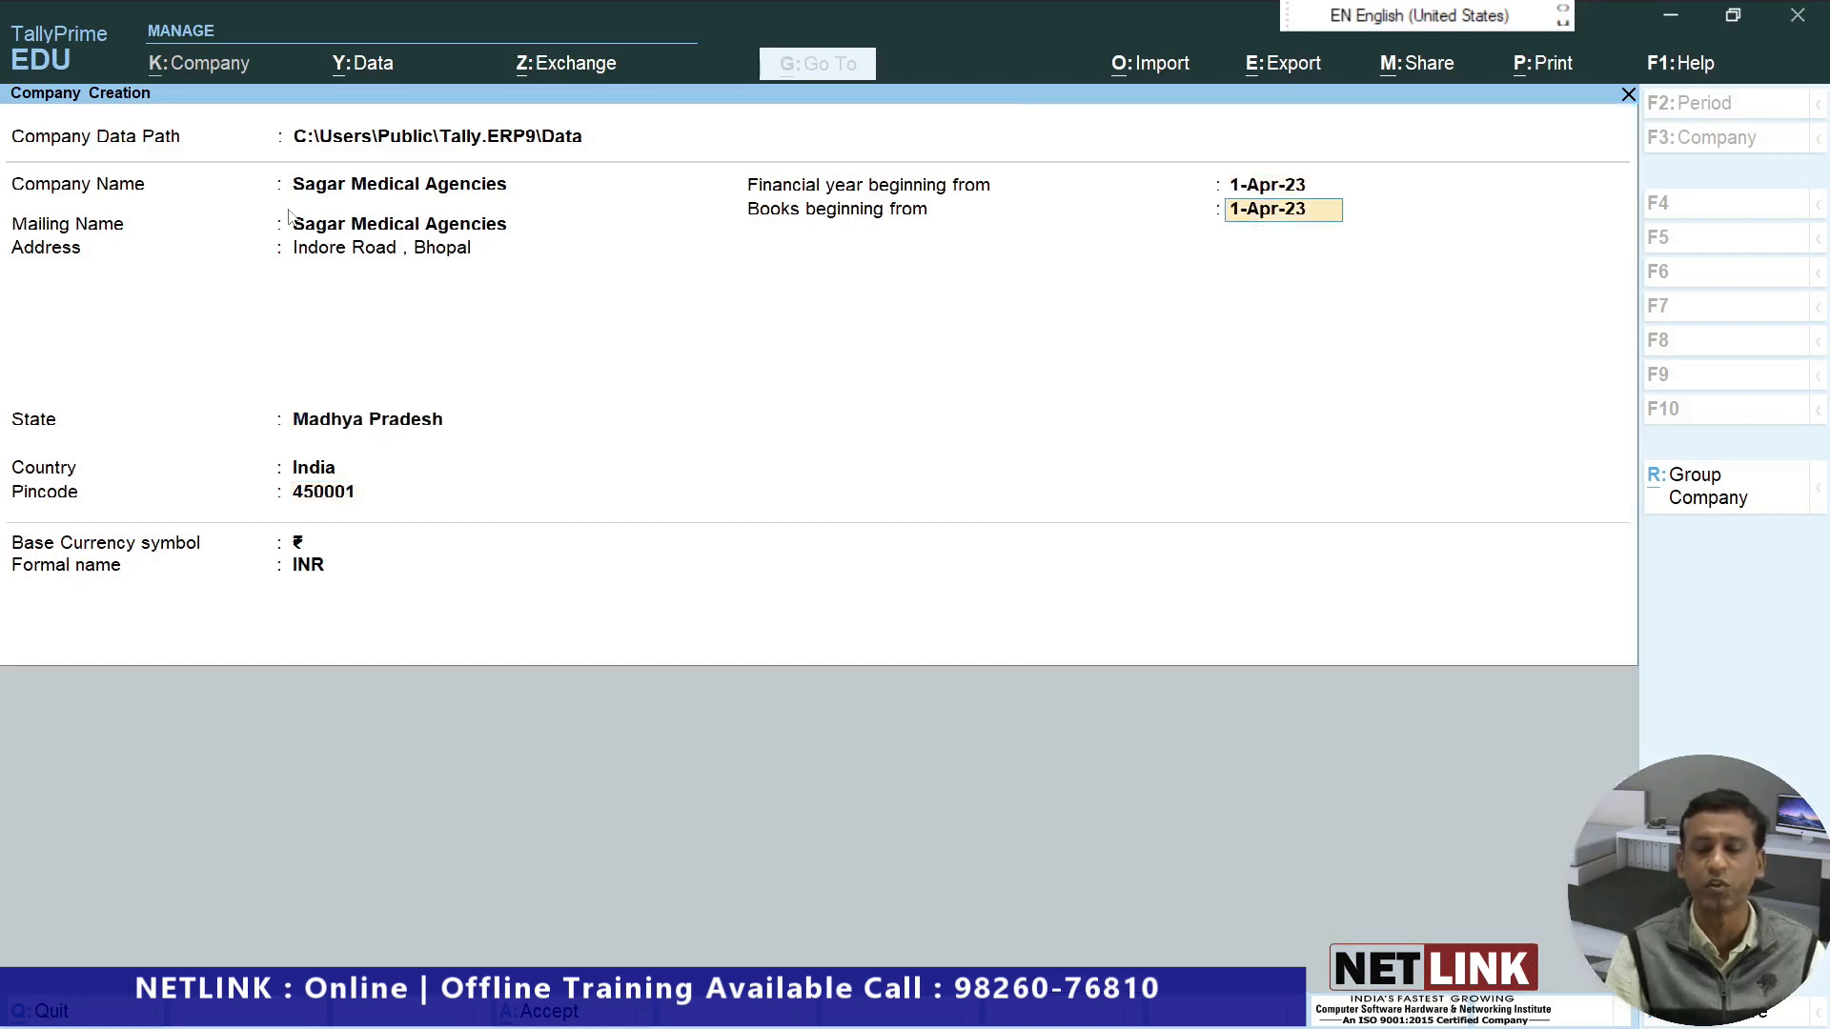
Save the new company with the default books date and currency, and leave its features screen without changes.
{"action": "key", "text": "Return"}
{"action": "key", "text": "Return"}
{"action": "key", "text": "Return"}
{"action": "key", "text": "Return"}
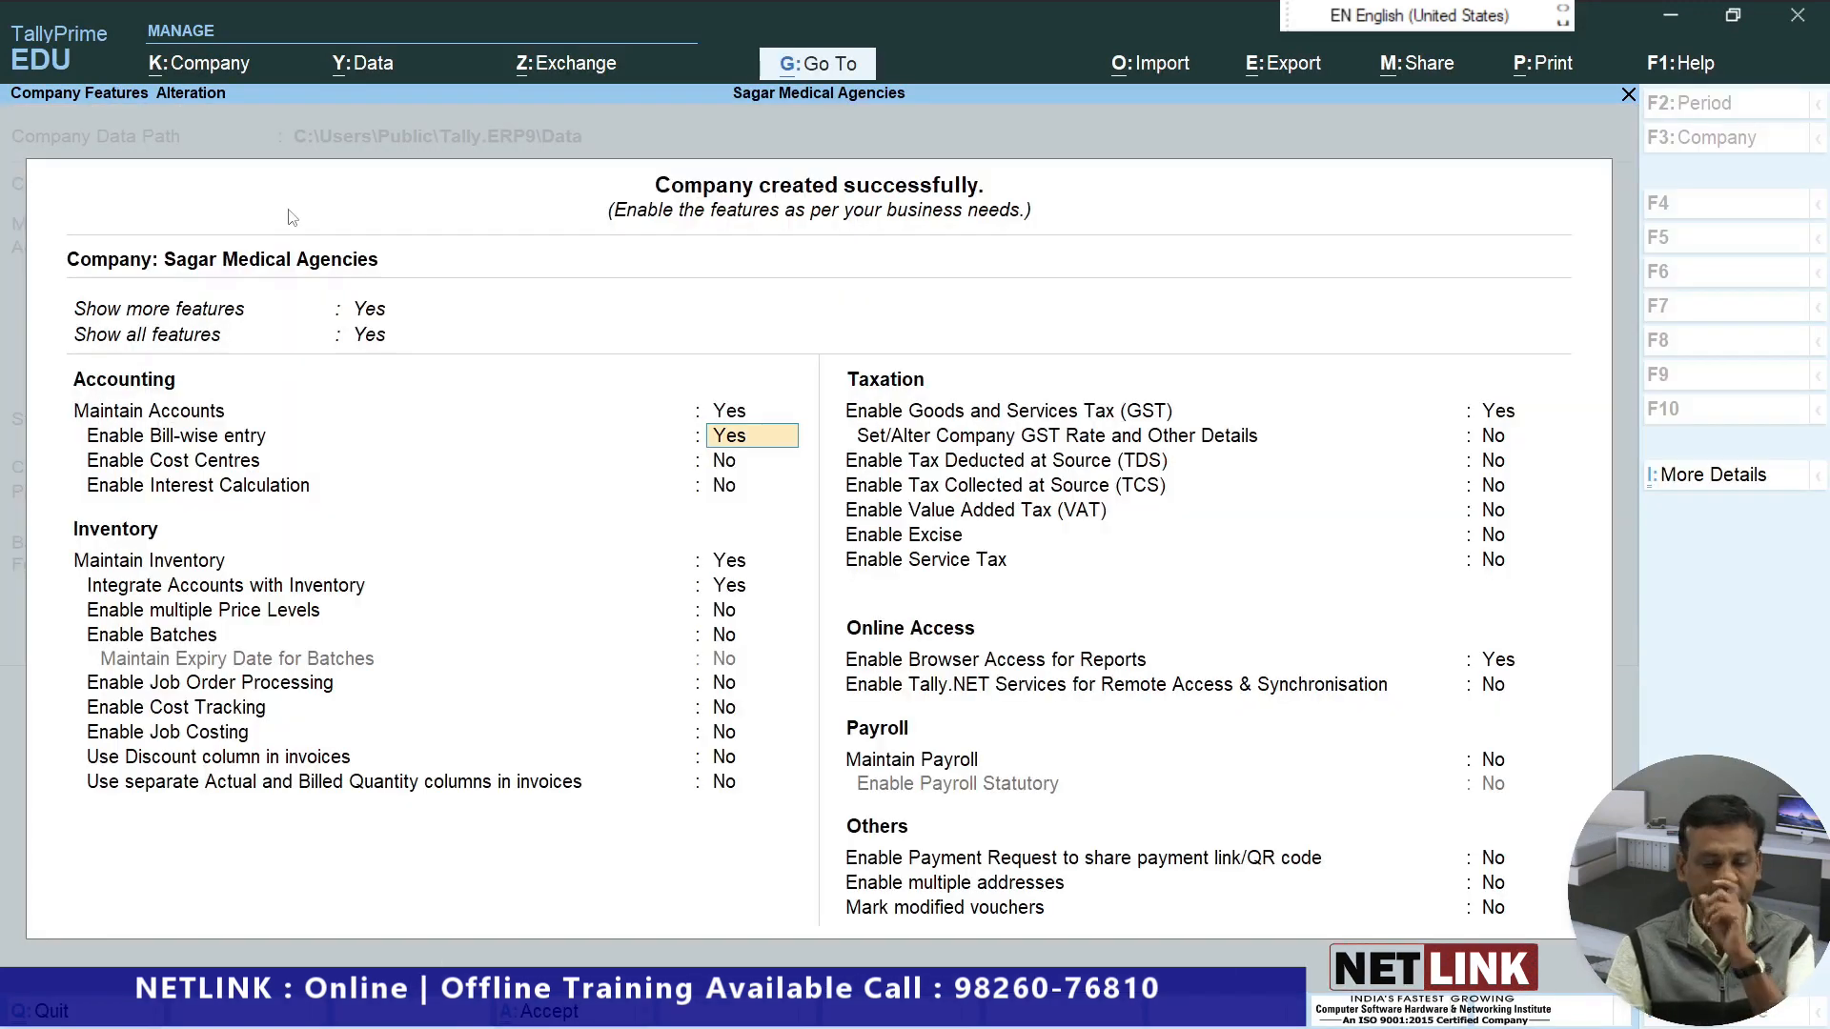
{"action": "key", "text": "Up"}
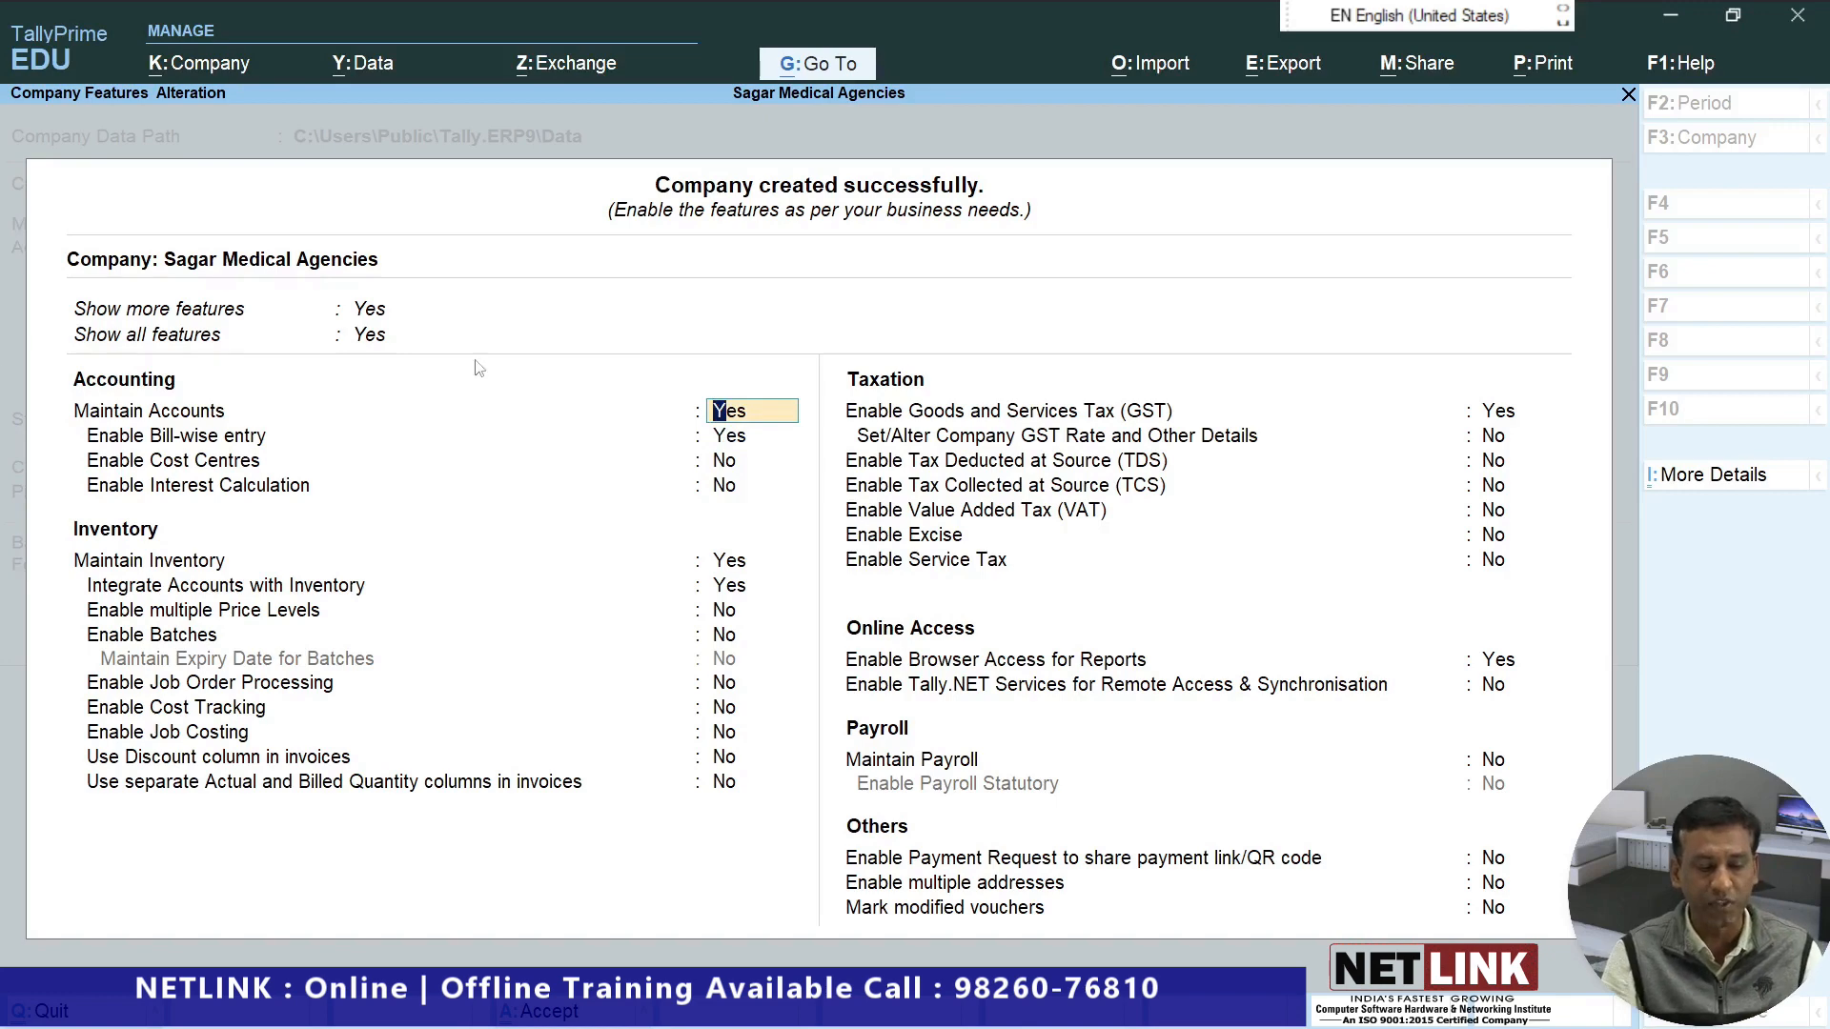
{"action": "key", "text": "Escape"}
{"action": "key", "text": "Escape"}
{"action": "key", "text": "y"}
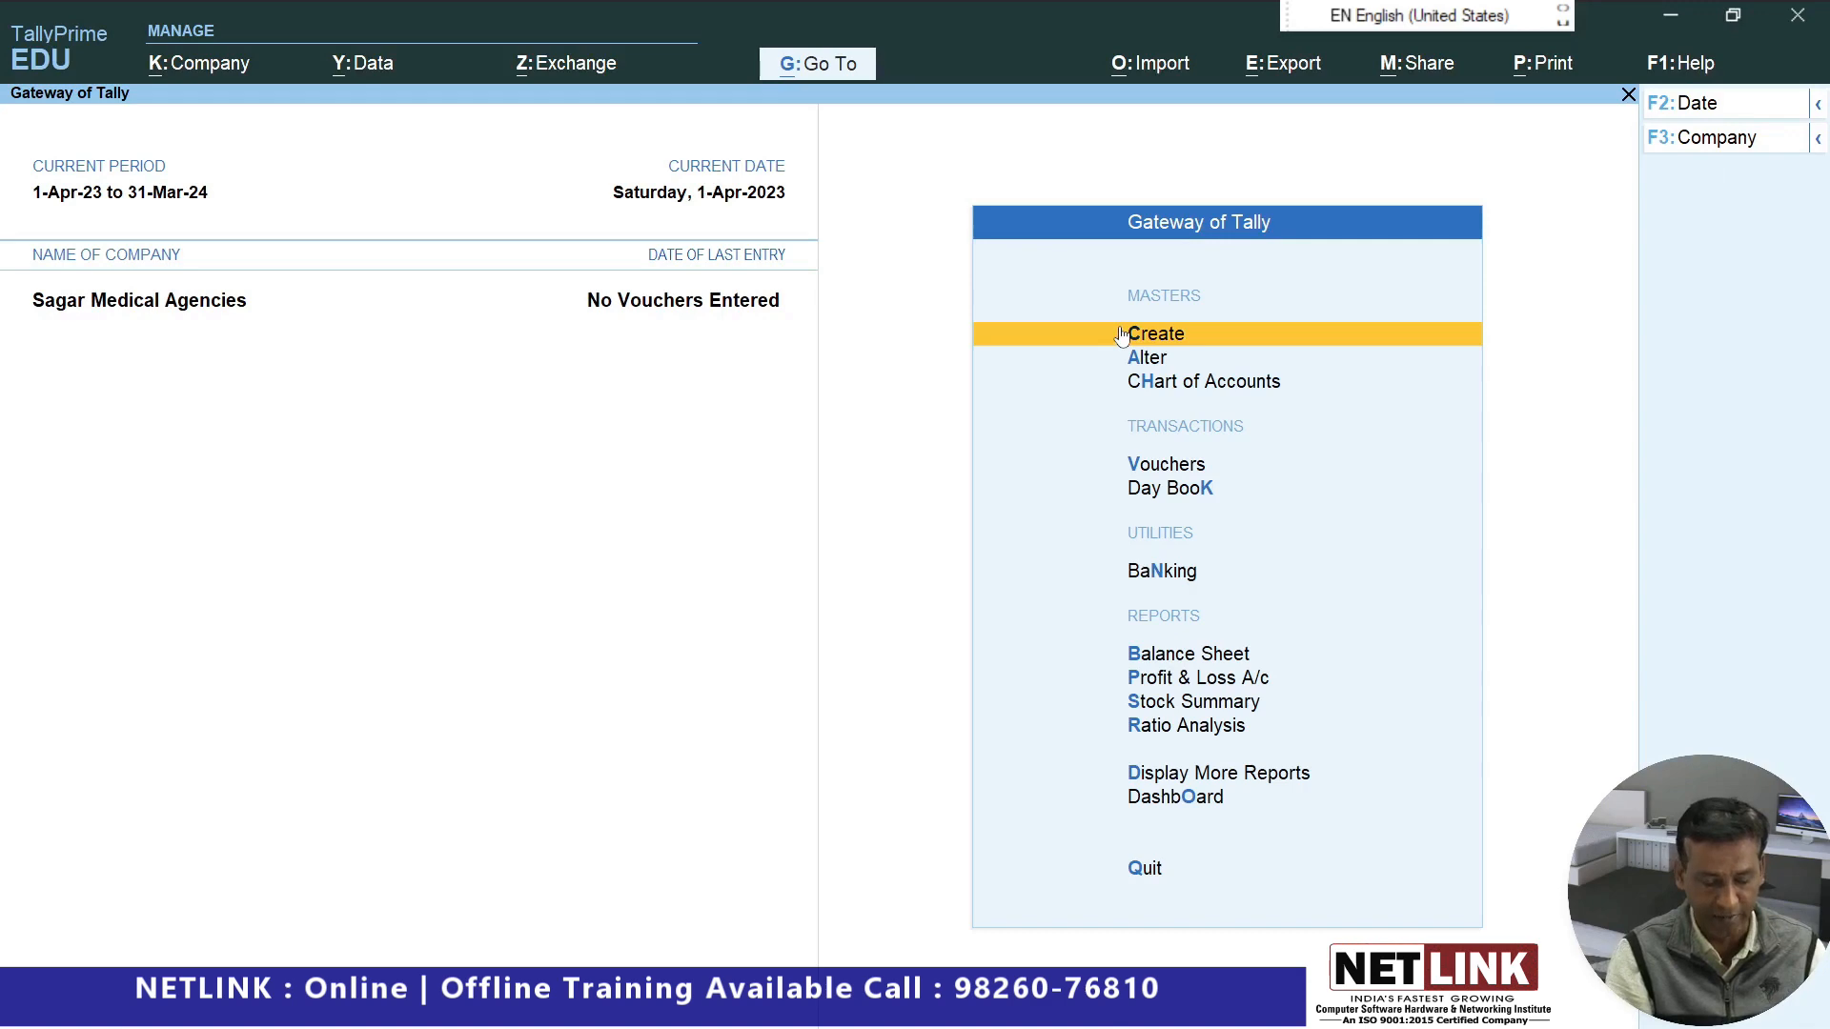
In the company features, set Enable Batches and Maintain Expiry Date for Batches to Yes.
{"action": "key", "text": "F11"}
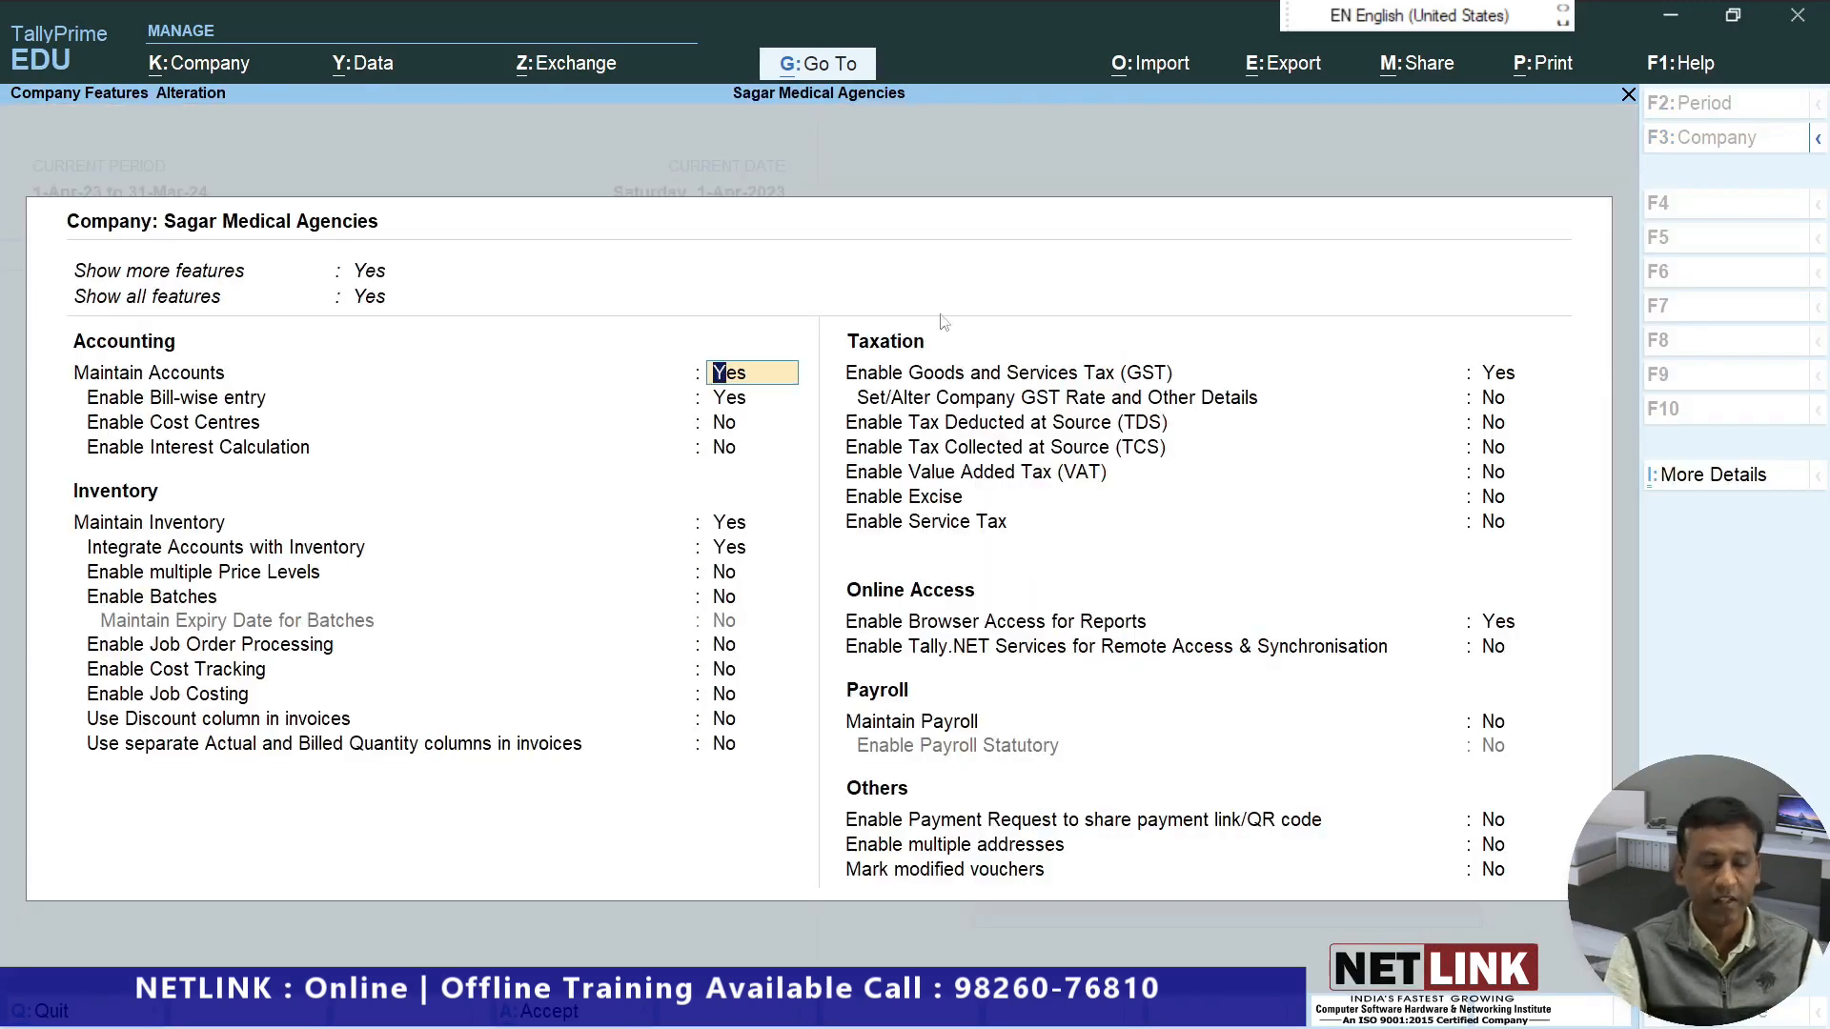
{"action": "left_click", "coordinate": [727, 604]}
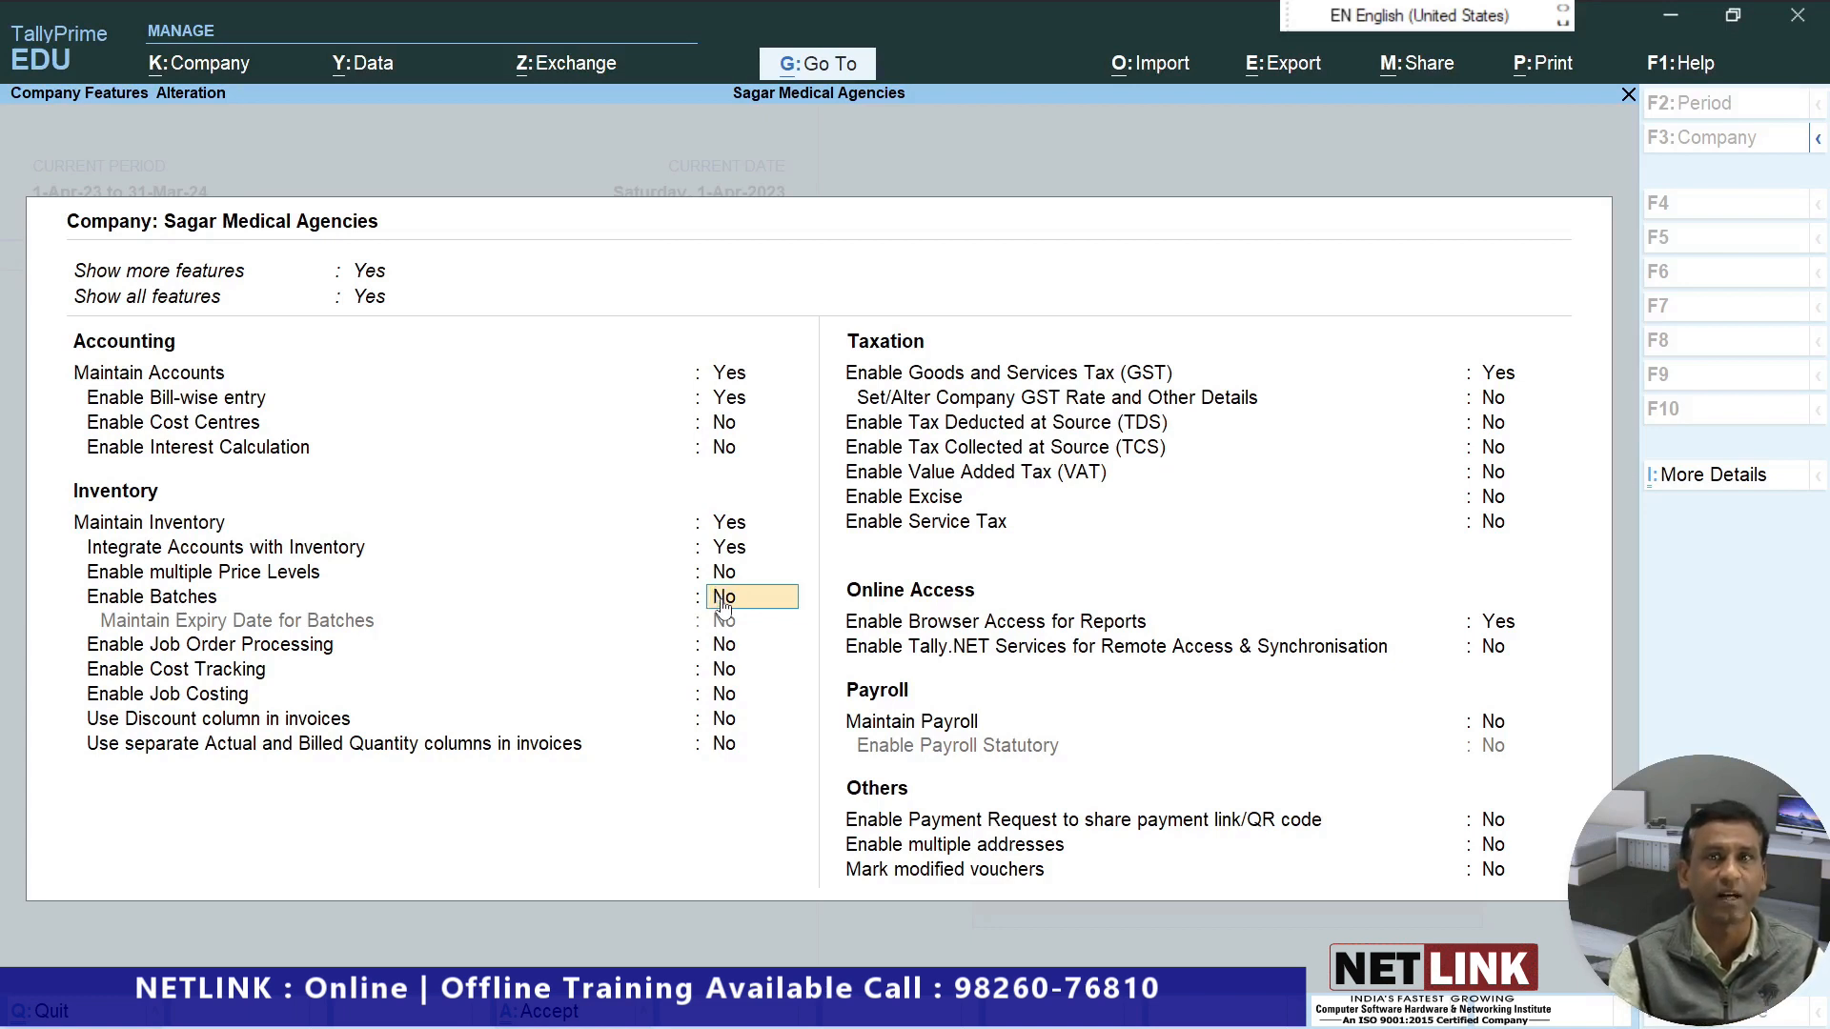
{"action": "type", "text": "y"}
{"action": "key", "text": "Return"}
{"action": "type", "text": "y"}
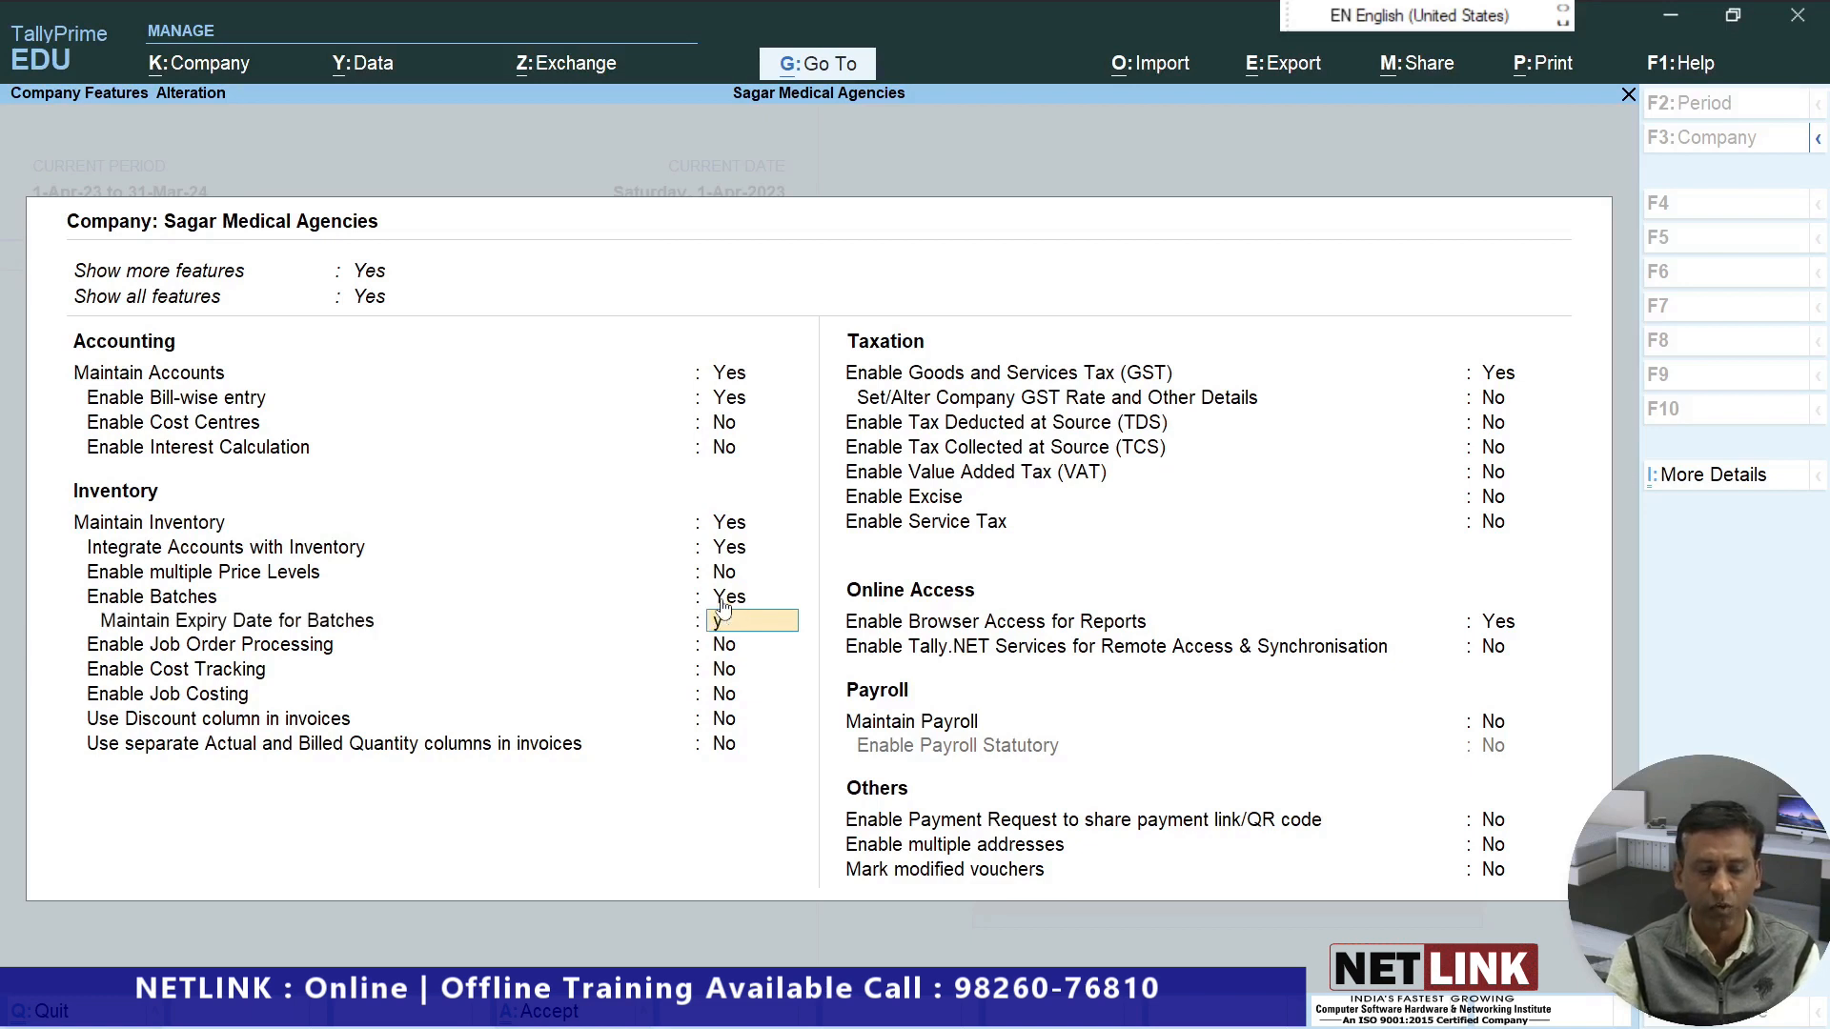
{"action": "key", "text": "Return"}
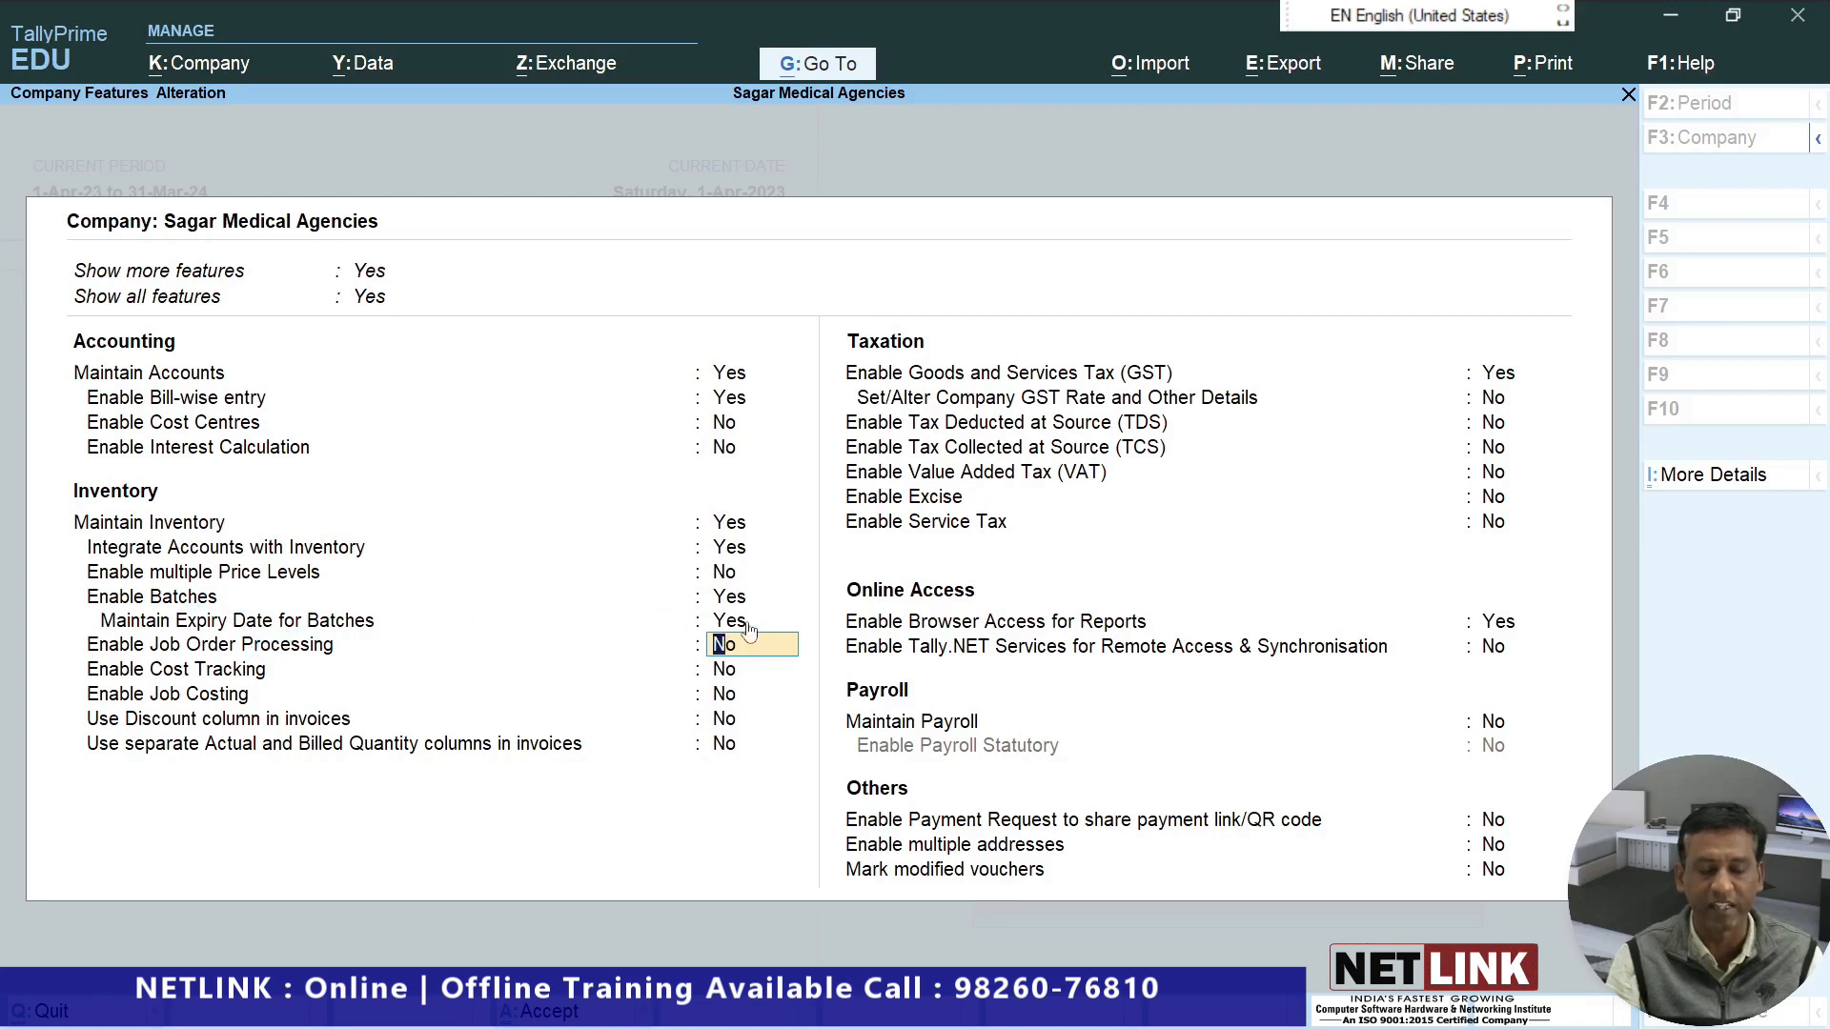
Keep the other inventory features and accept the default GST details: Madhya Pradesh, Regular registration, monthly GSTR-1, e-Way Bill from 1-Apr-23.
{"action": "key", "text": "Return"}
{"action": "key", "text": "Return"}
{"action": "key", "text": "Return"}
{"action": "key", "text": "Return"}
{"action": "key", "text": "Return"}
{"action": "key", "text": "Return"}
{"action": "key", "text": "Return"}
{"action": "key", "text": "Return"}
{"action": "key", "text": "Return"}
{"action": "key", "text": "Return"}
{"action": "key", "text": "Return"}
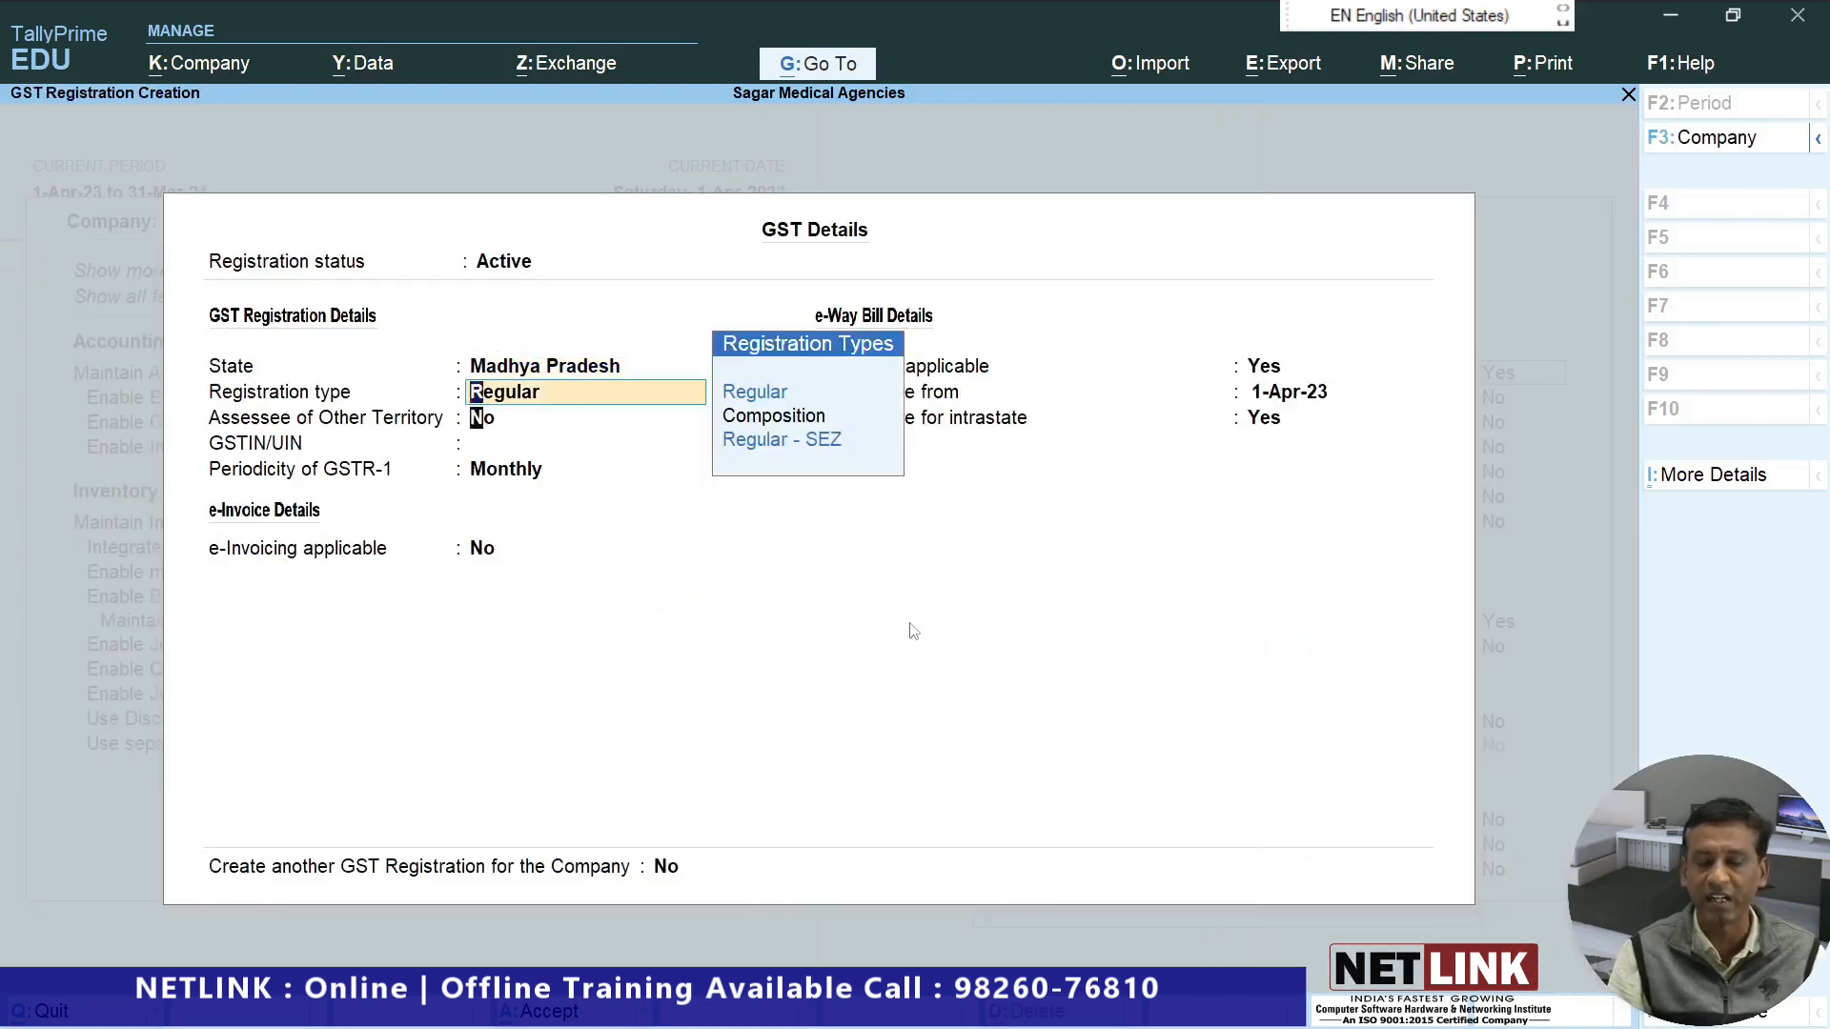
{"action": "key", "text": "Return"}
{"action": "key", "text": "Return"}
{"action": "key", "text": "Return"}
{"action": "key", "text": "Return"}
{"action": "key", "text": "Return"}
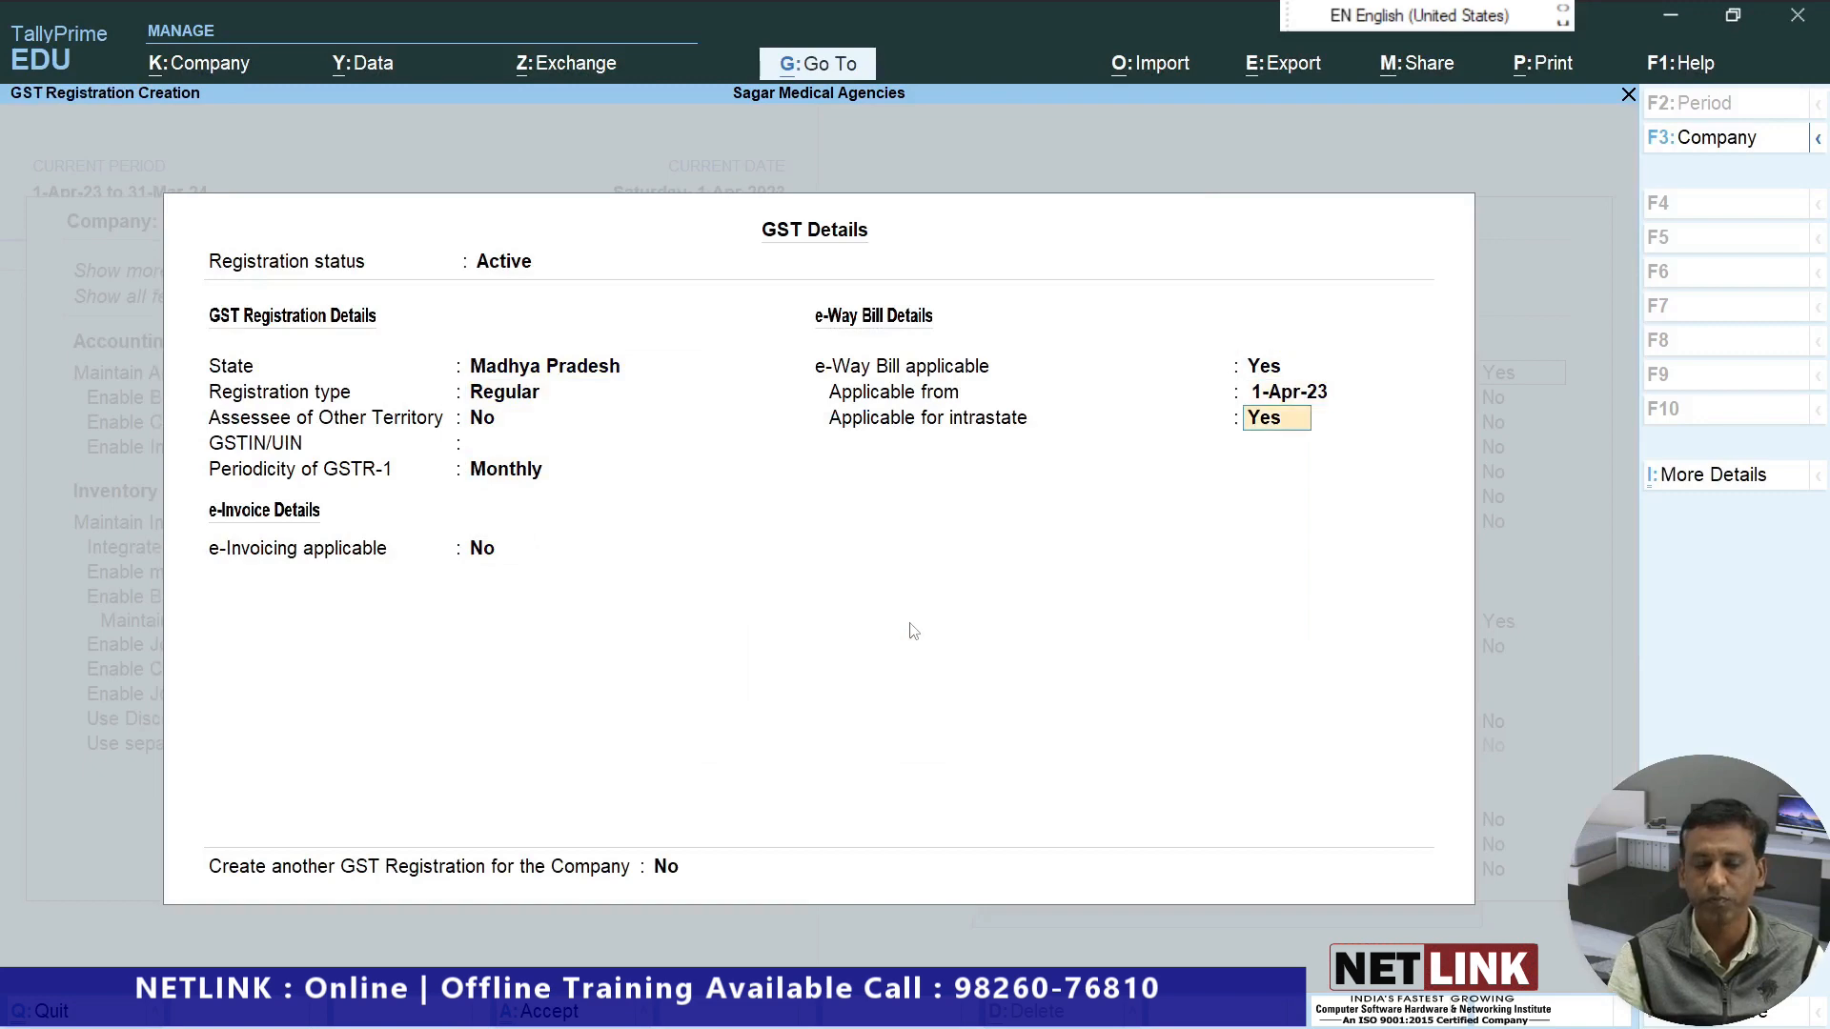
{"action": "key", "text": "Return"}
{"action": "key", "text": "Return"}
Keep the remaining taxation, online access, payroll and other features at their defaults and save the company features.
{"action": "key", "text": "Return"}
{"action": "key", "text": "Return"}
{"action": "key", "text": "Return"}
{"action": "key", "text": "Return"}
{"action": "key", "text": "Return"}
{"action": "key", "text": "Return"}
{"action": "key", "text": "Return"}
{"action": "key", "text": "Return"}
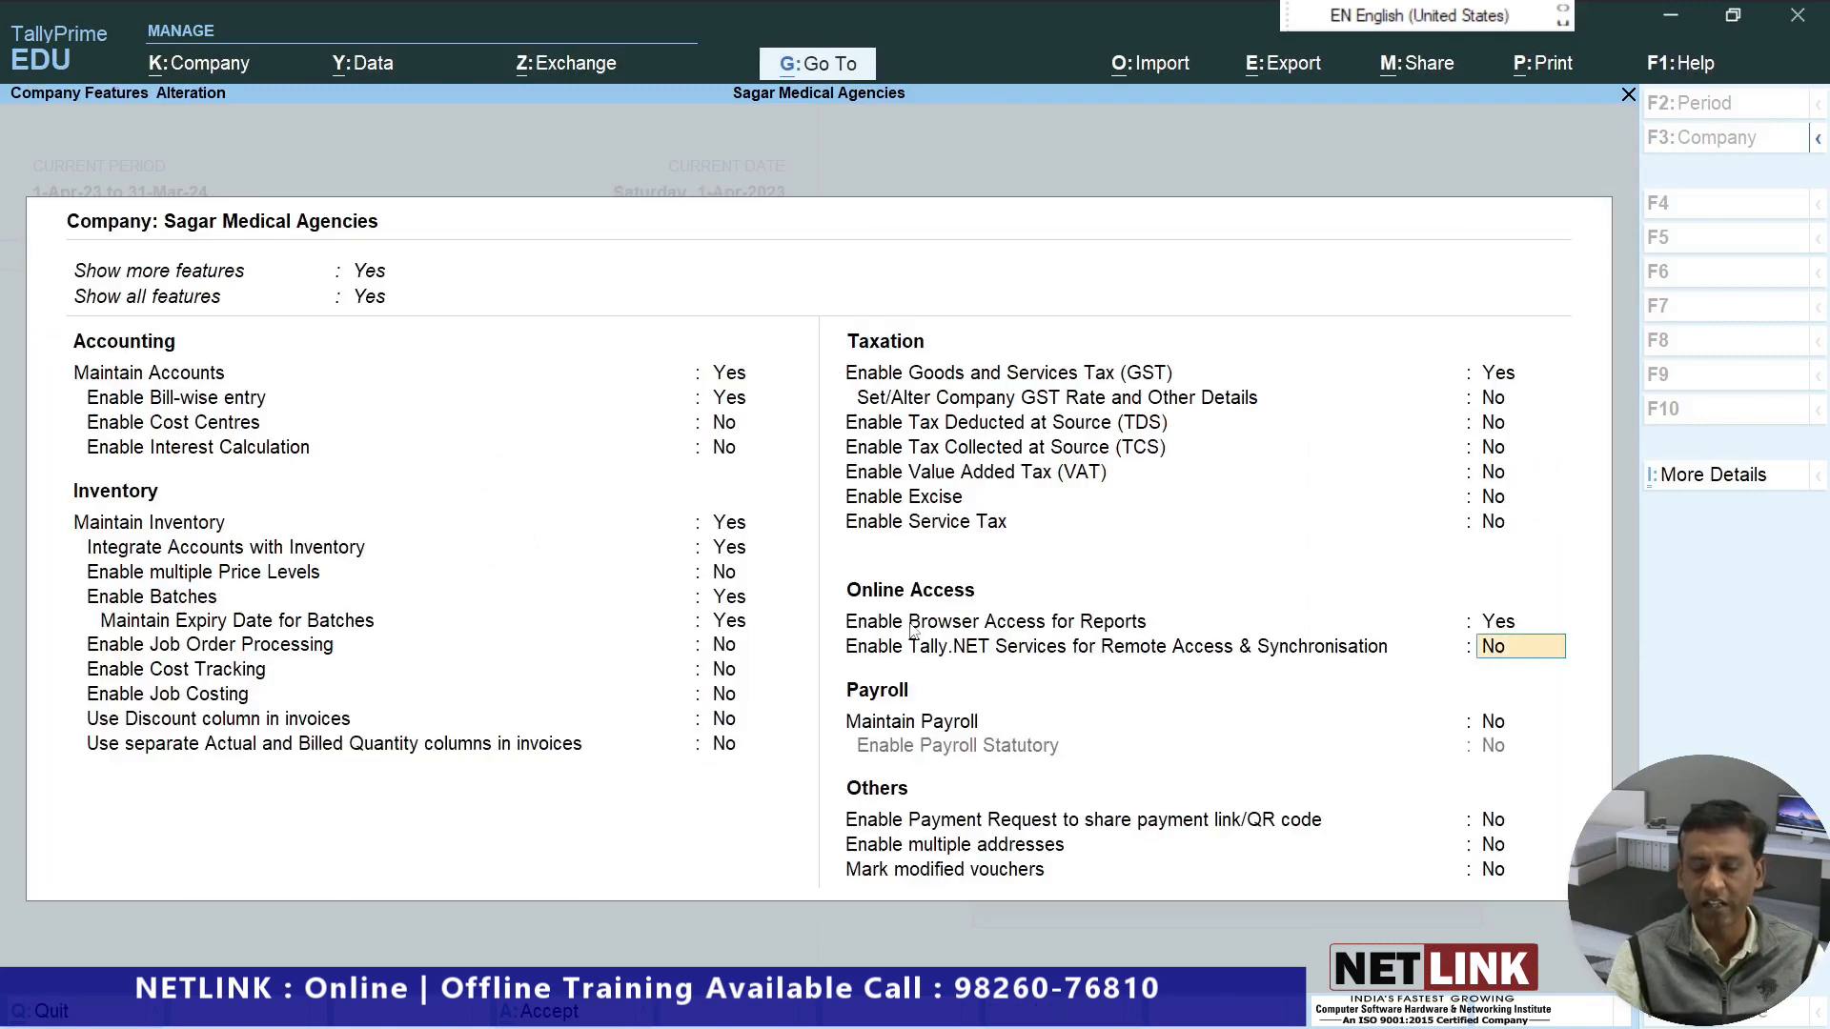
{"action": "key", "text": "Return"}
{"action": "key", "text": "Return"}
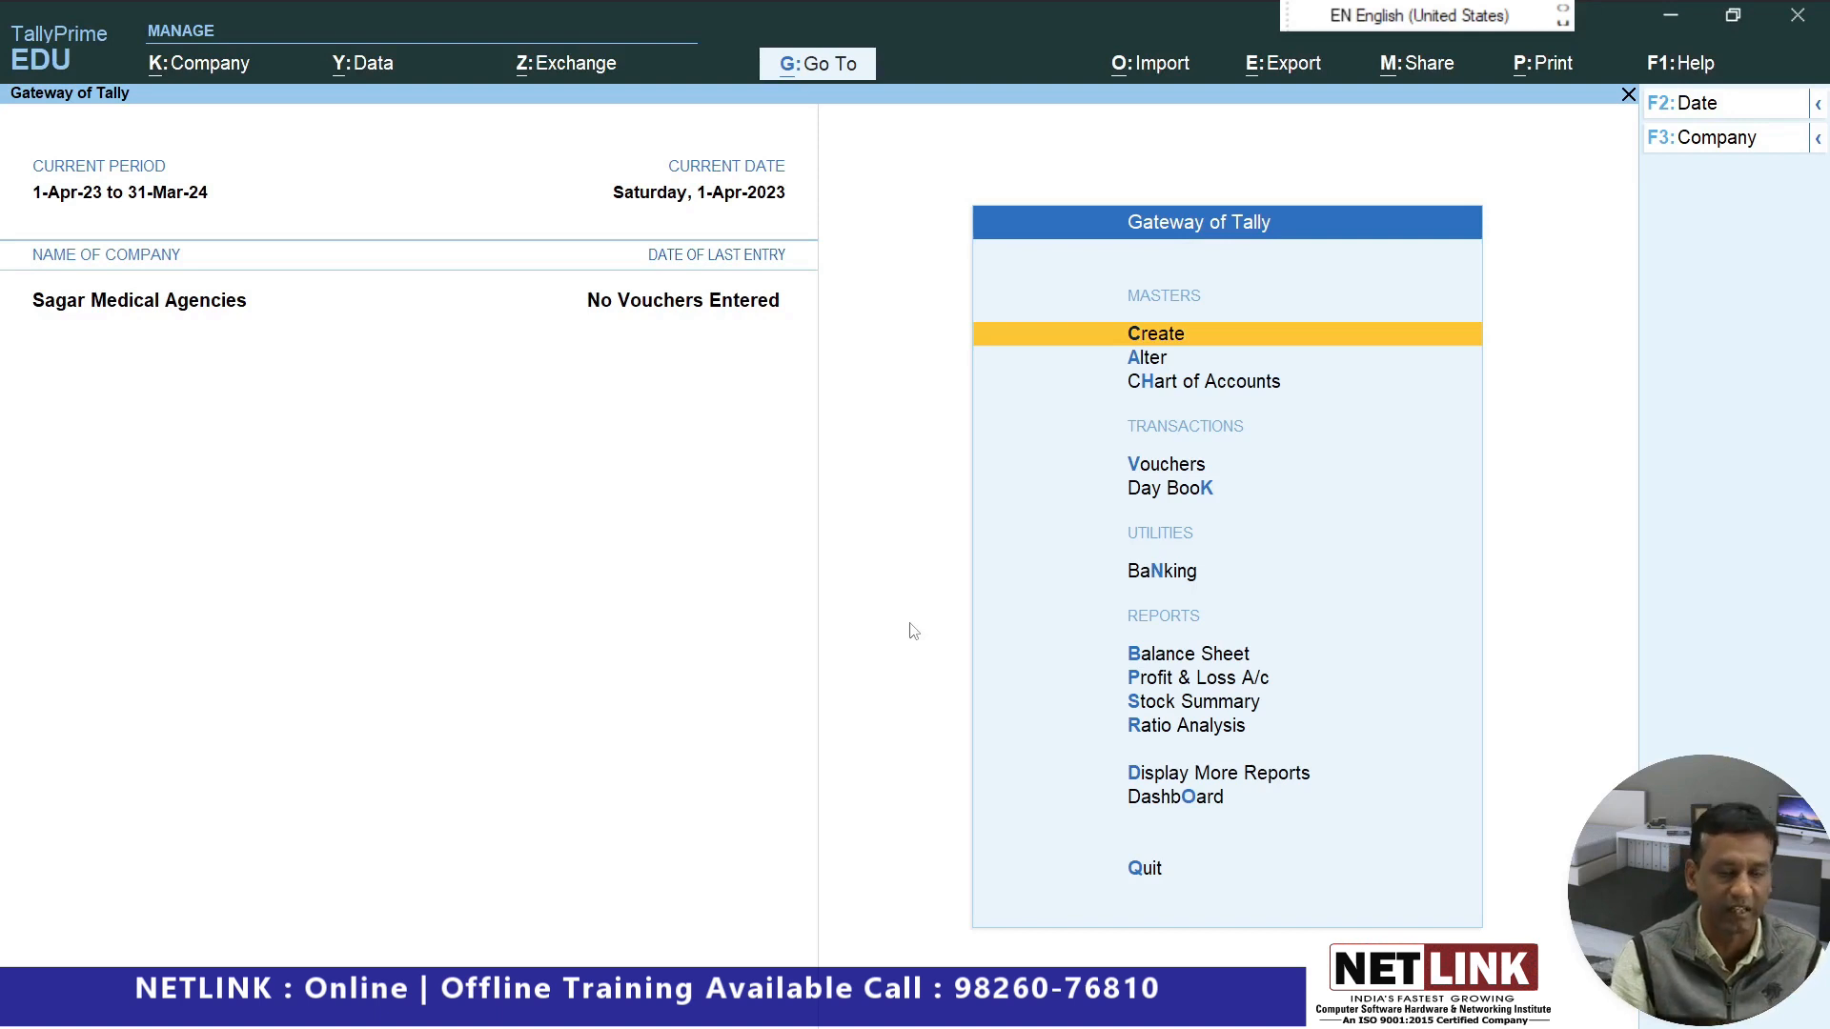
Start creating a stock item named Disprin Tablet without an alias.
{"action": "key", "text": "Return"}
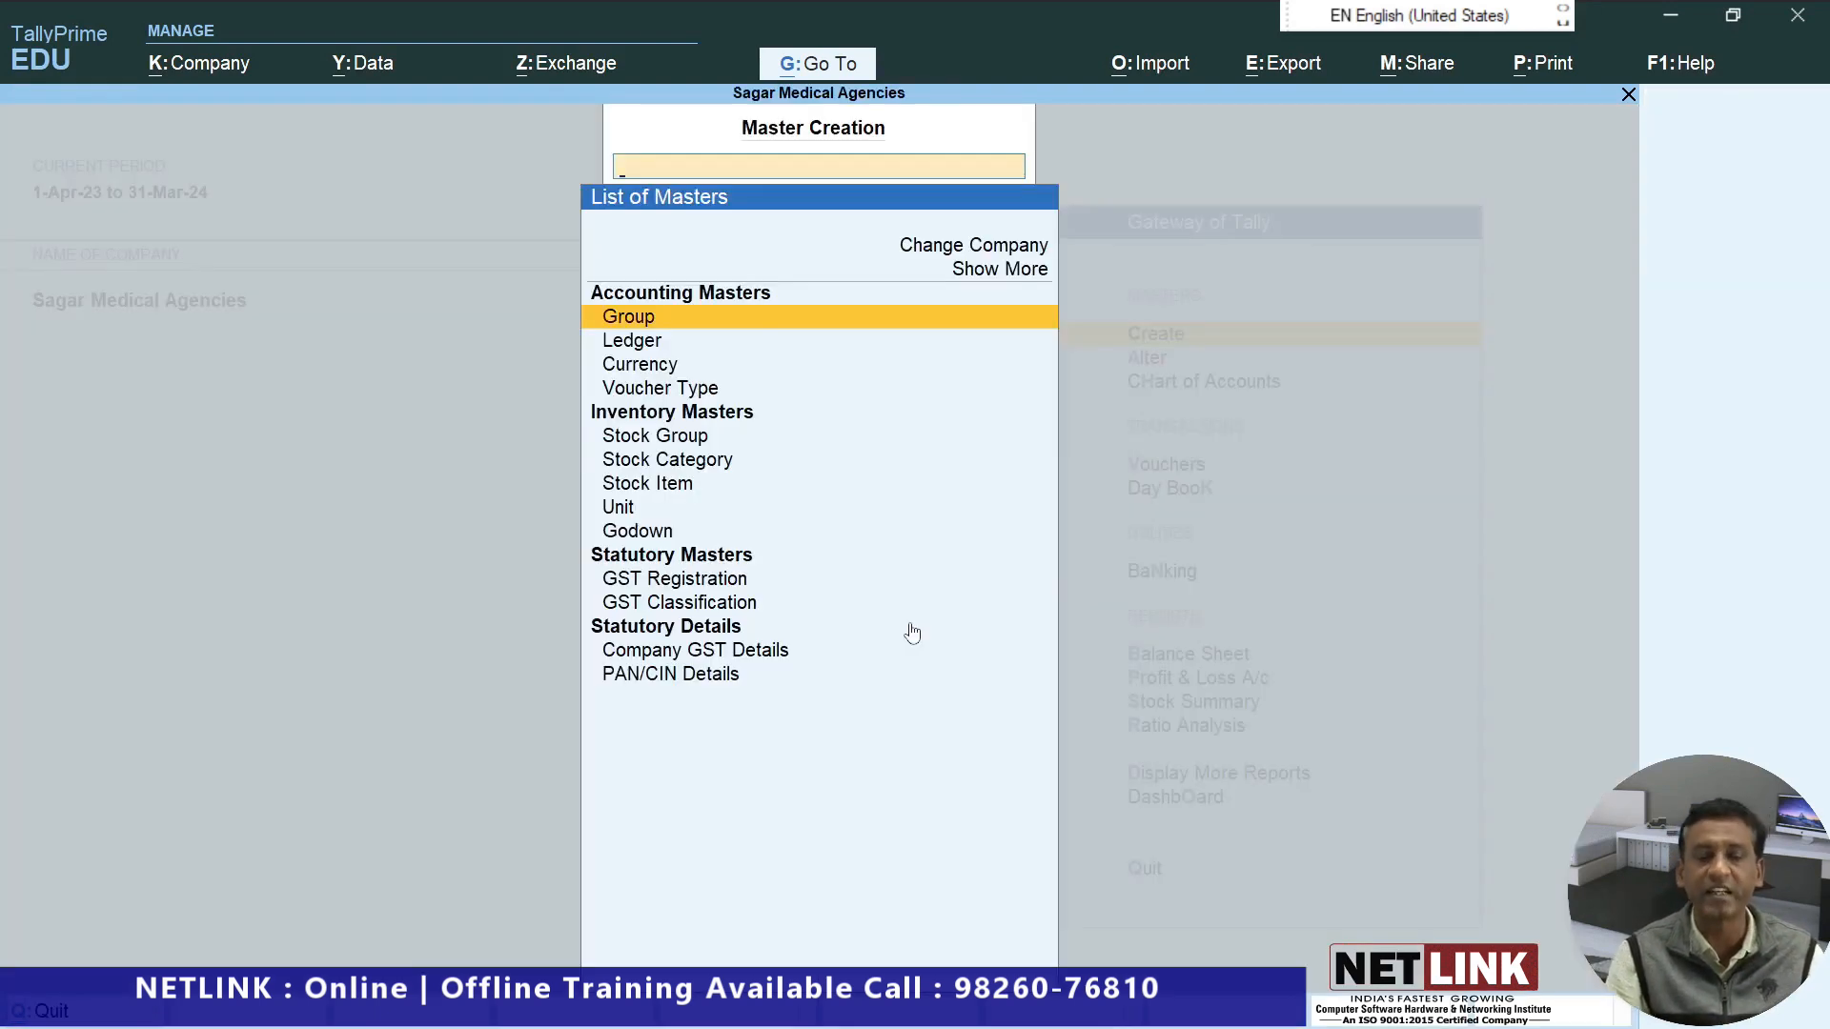
{"action": "key", "text": "Down"}
{"action": "key", "text": "Down"}
{"action": "key", "text": "Down"}
{"action": "key", "text": "Down"}
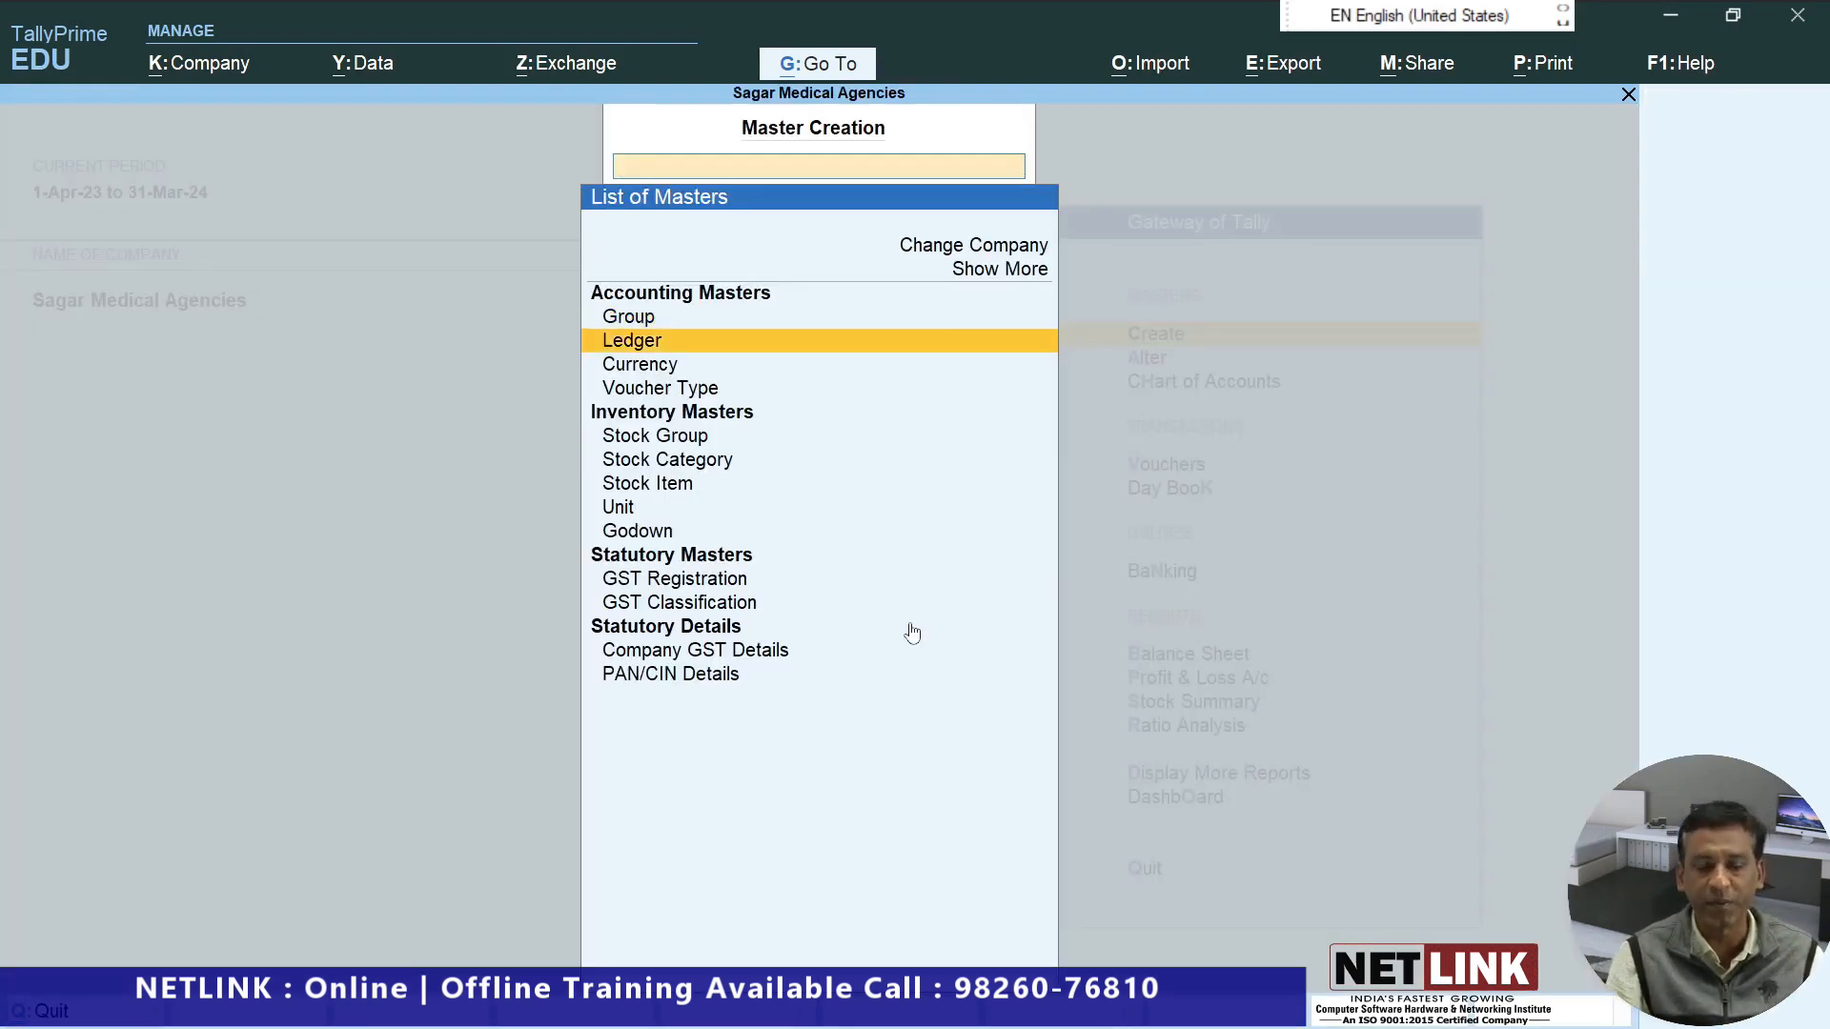
{"action": "key", "text": "Down"}
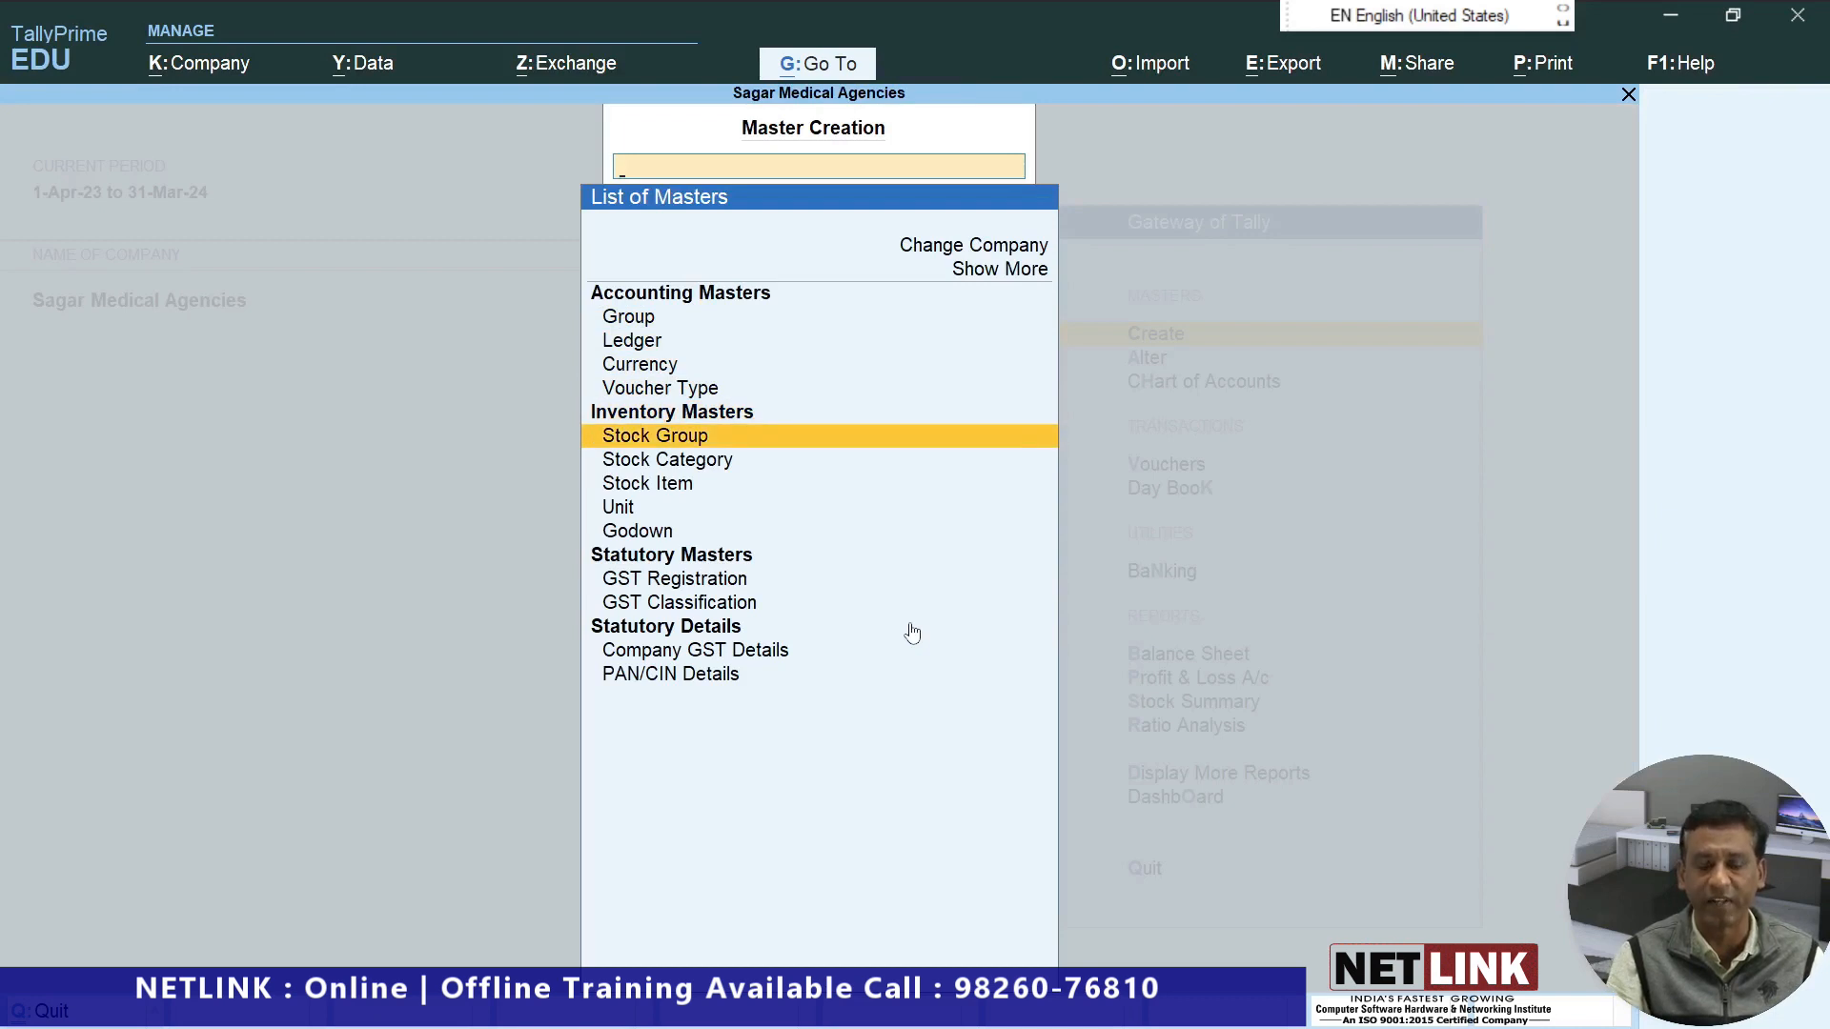
{"action": "key", "text": "Down"}
{"action": "key", "text": "Down"}
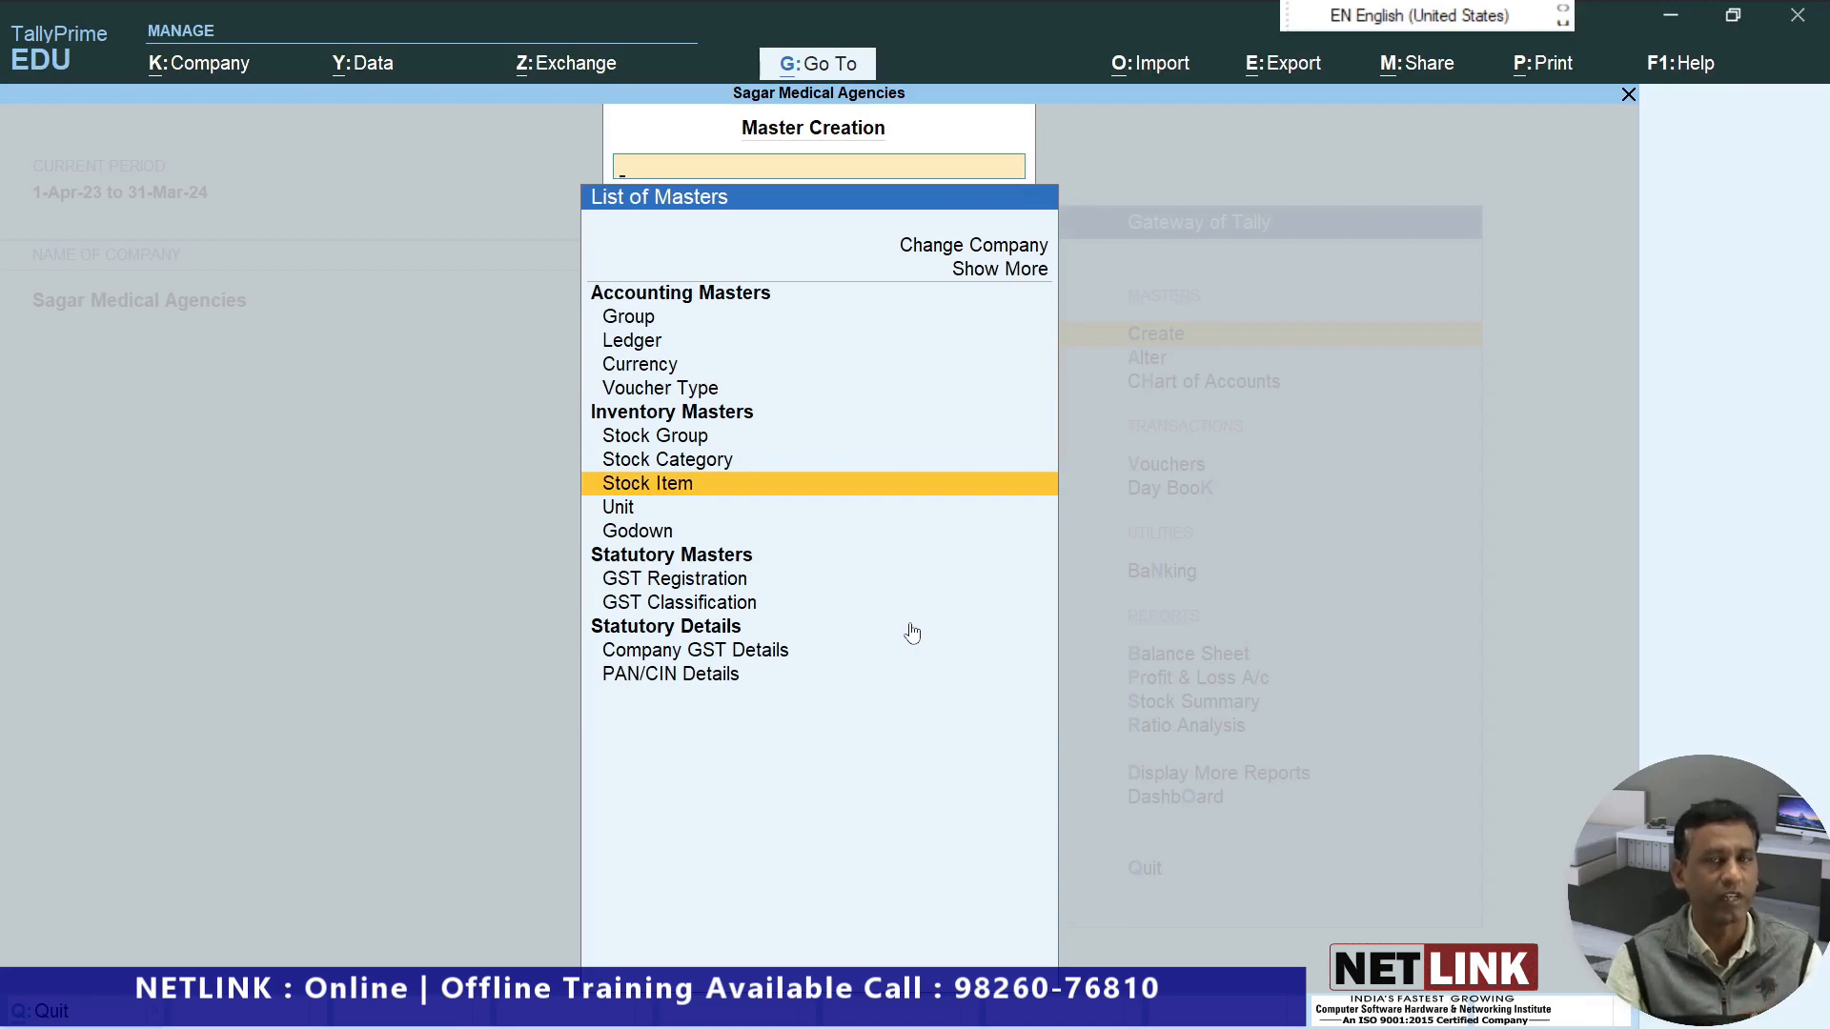
{"action": "key", "text": "Return"}
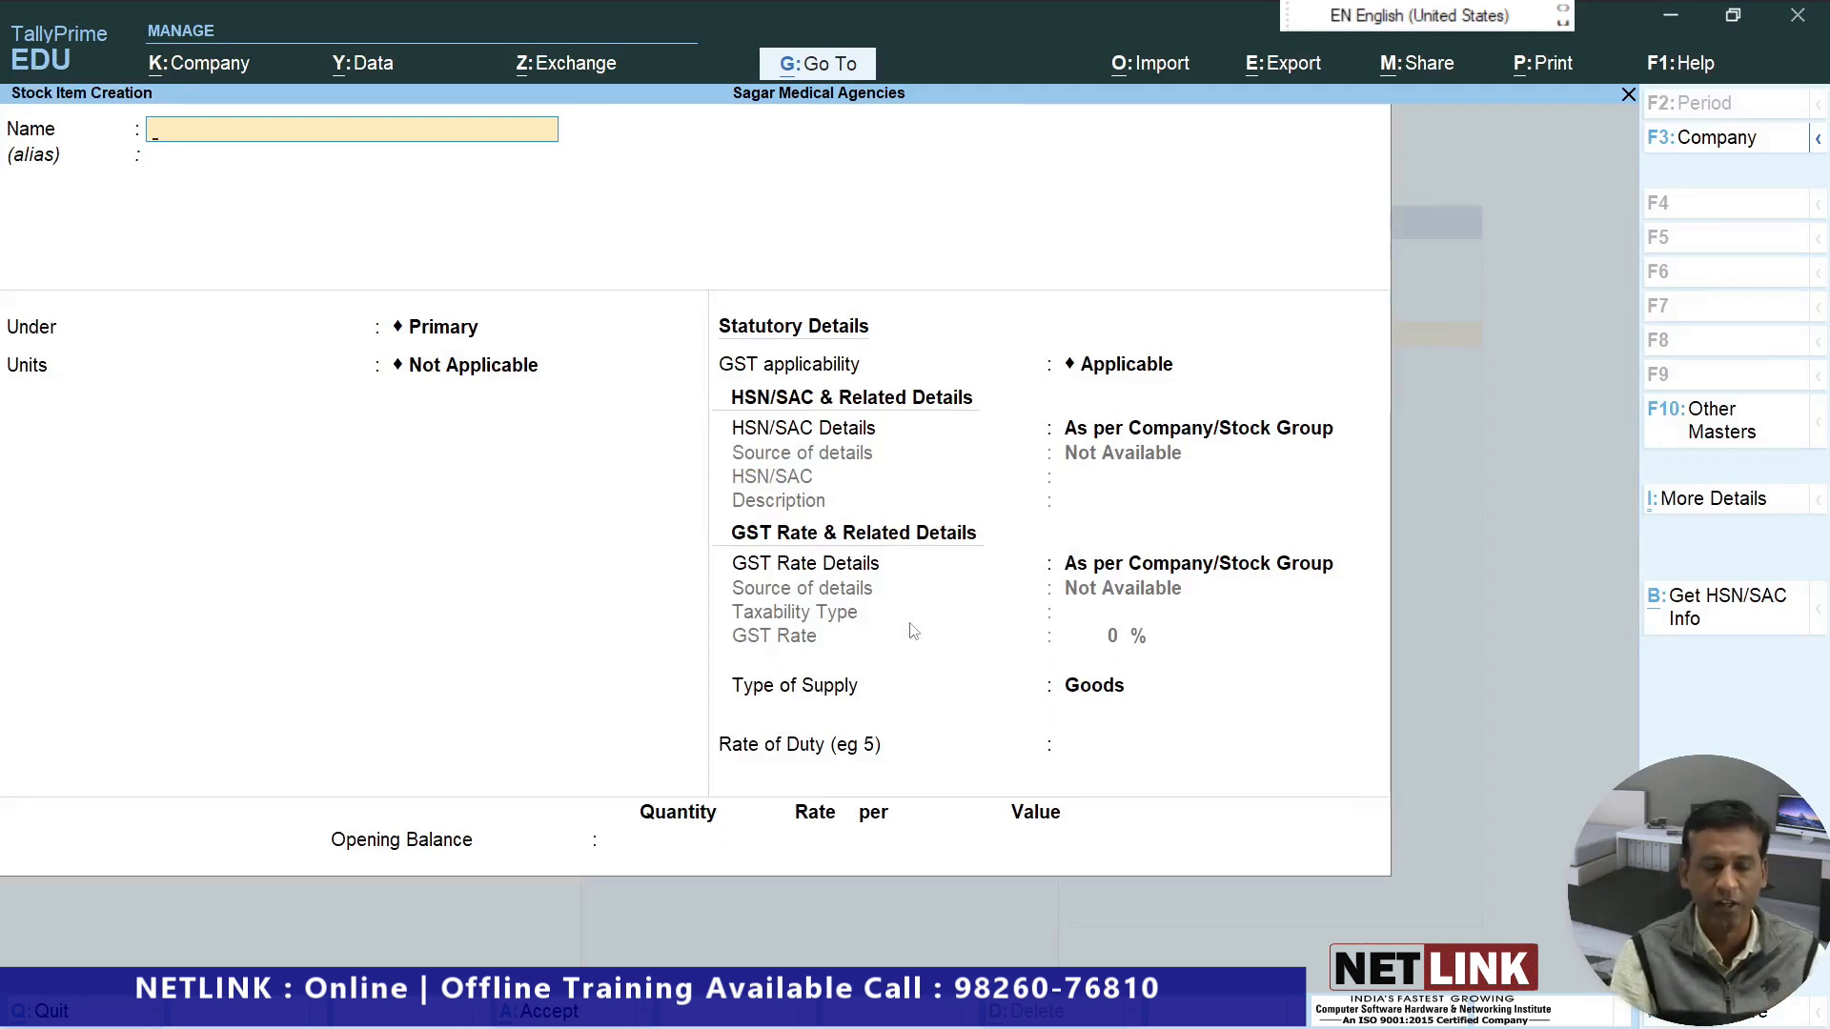
{"action": "type", "text": "Disprin Tablet"}
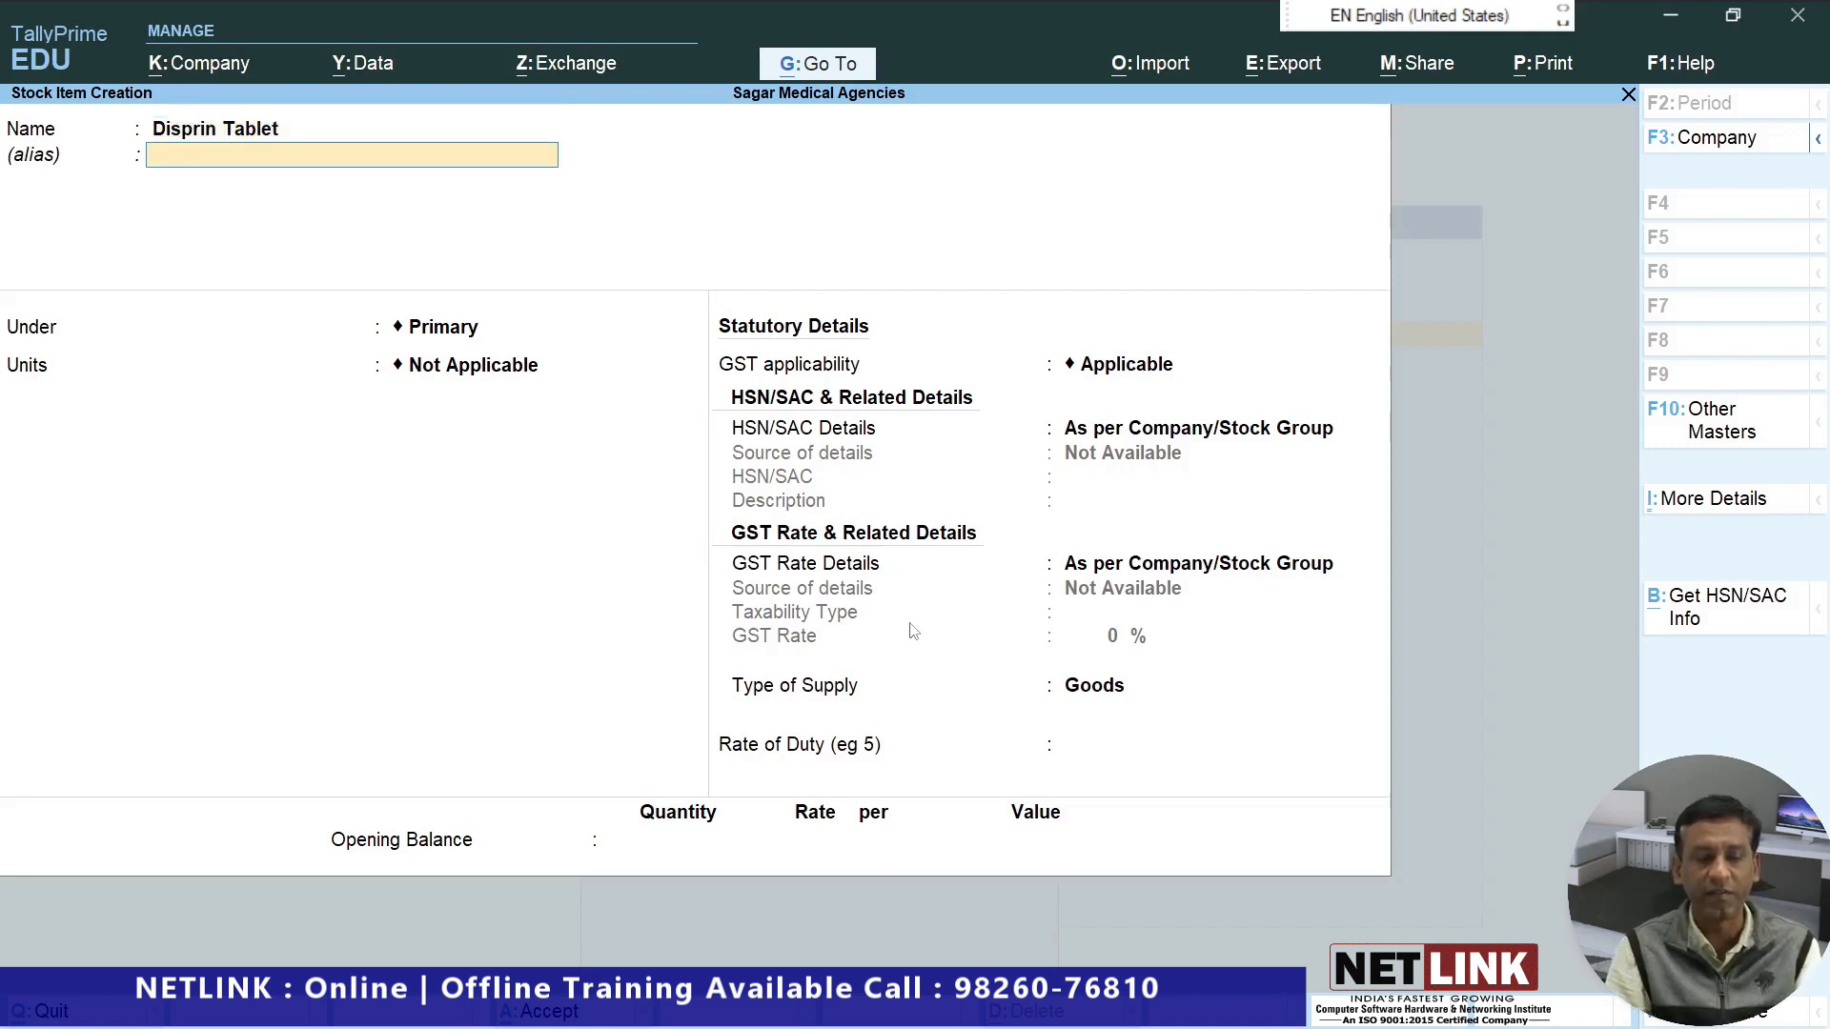
{"action": "key", "text": "Return"}
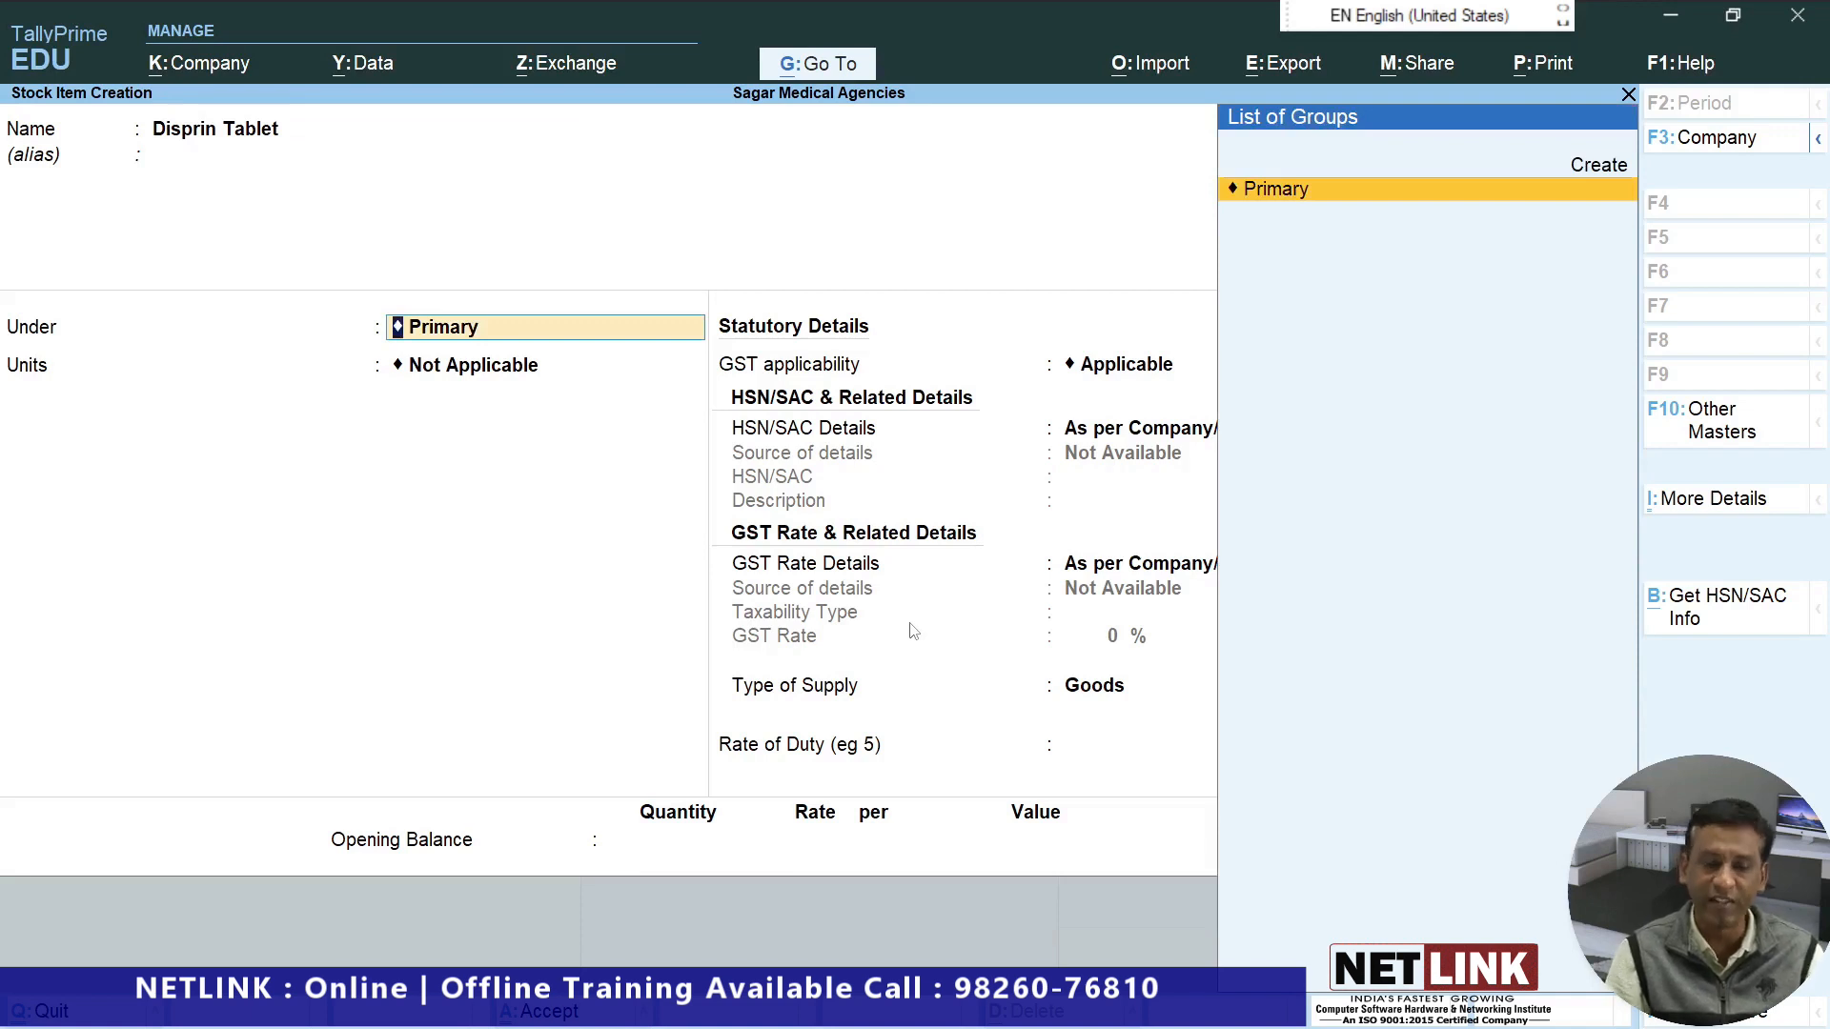
Create a stock group named Tablet under Primary and assign the Disprin Tablet item to it.
{"action": "key", "text": "alt+c"}
{"action": "type", "text": "Tablet"}
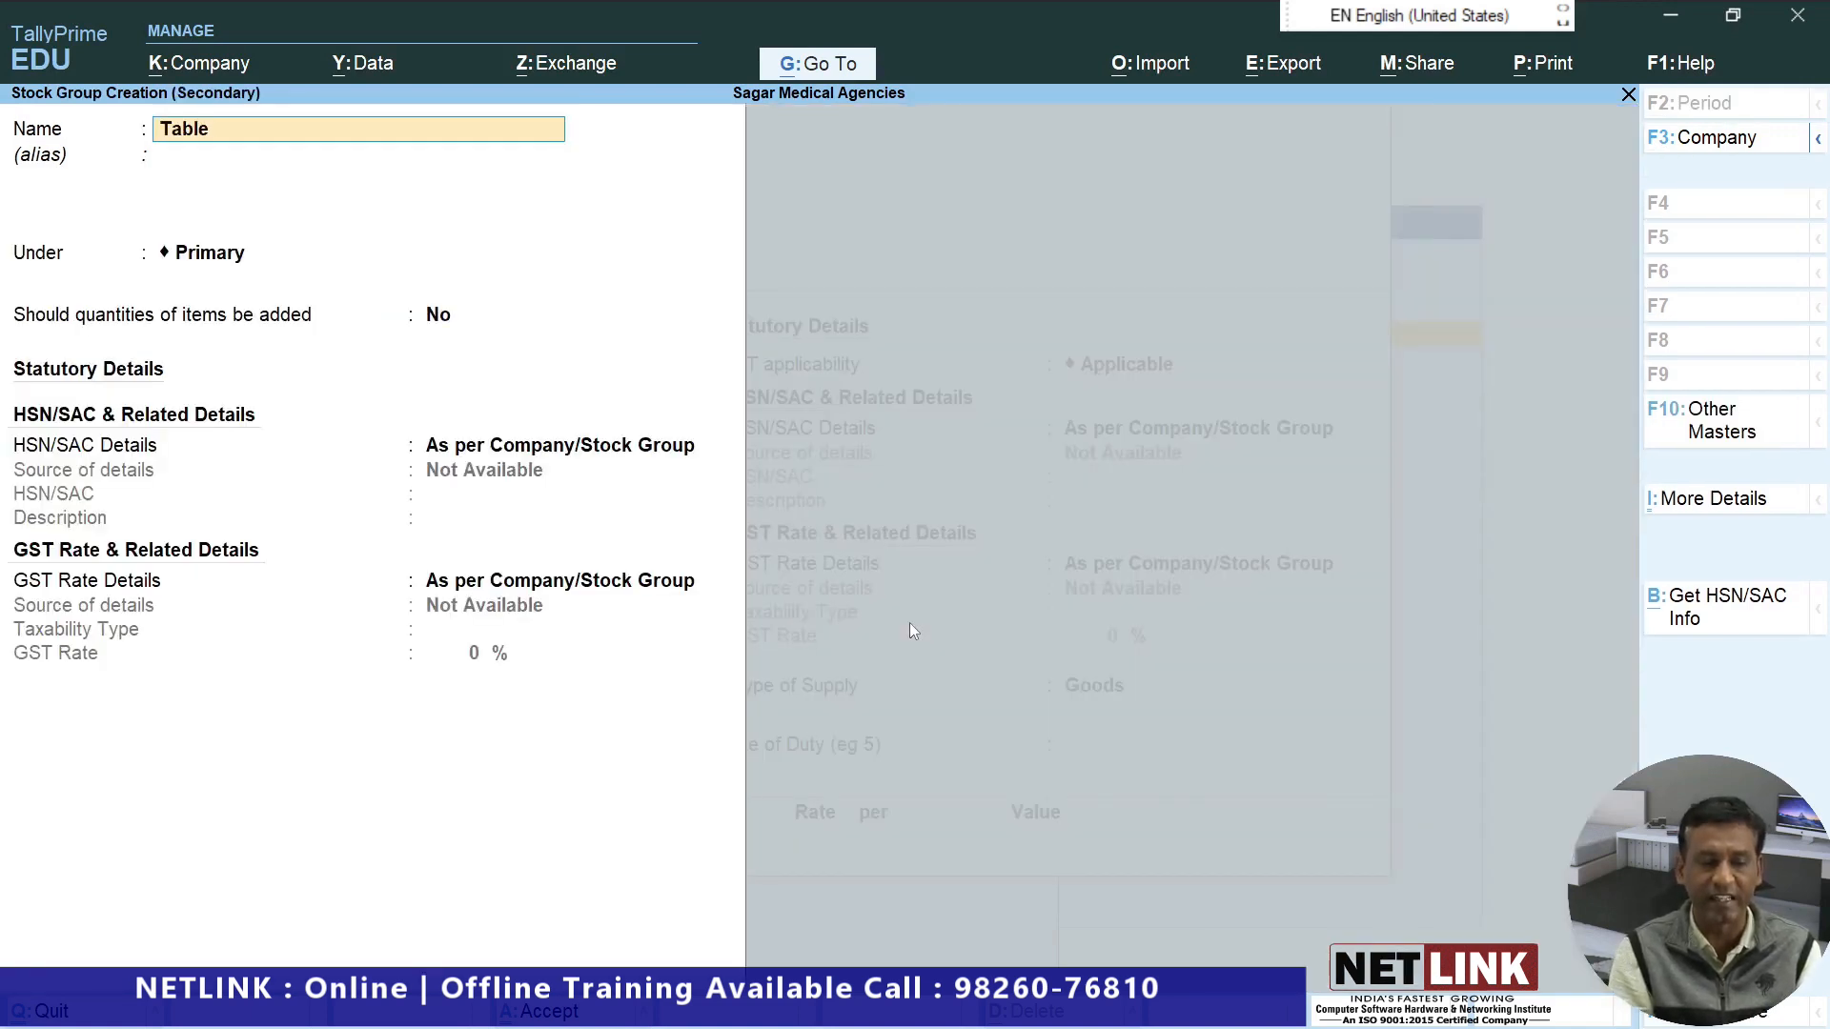
{"action": "key", "text": "Return"}
{"action": "key", "text": "Return"}
{"action": "key", "text": "Return"}
{"action": "key", "text": "ctrl+a"}
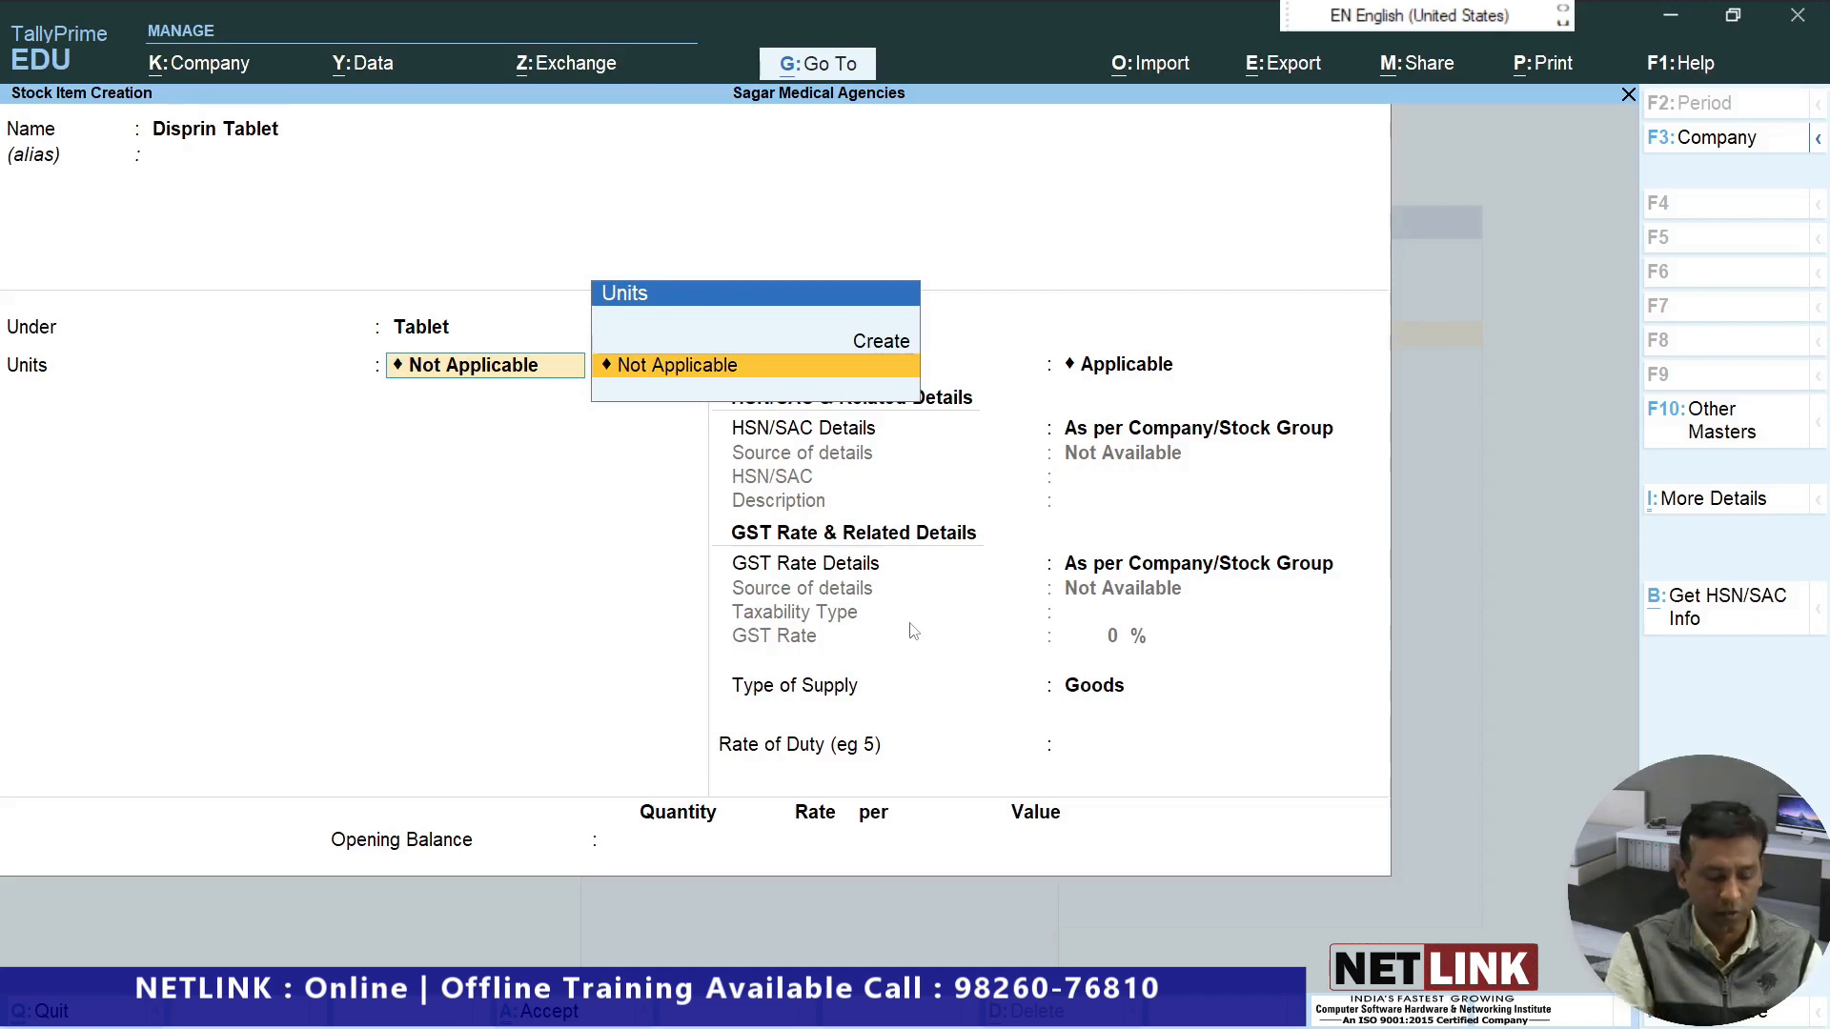
{"action": "key", "text": "F11"}
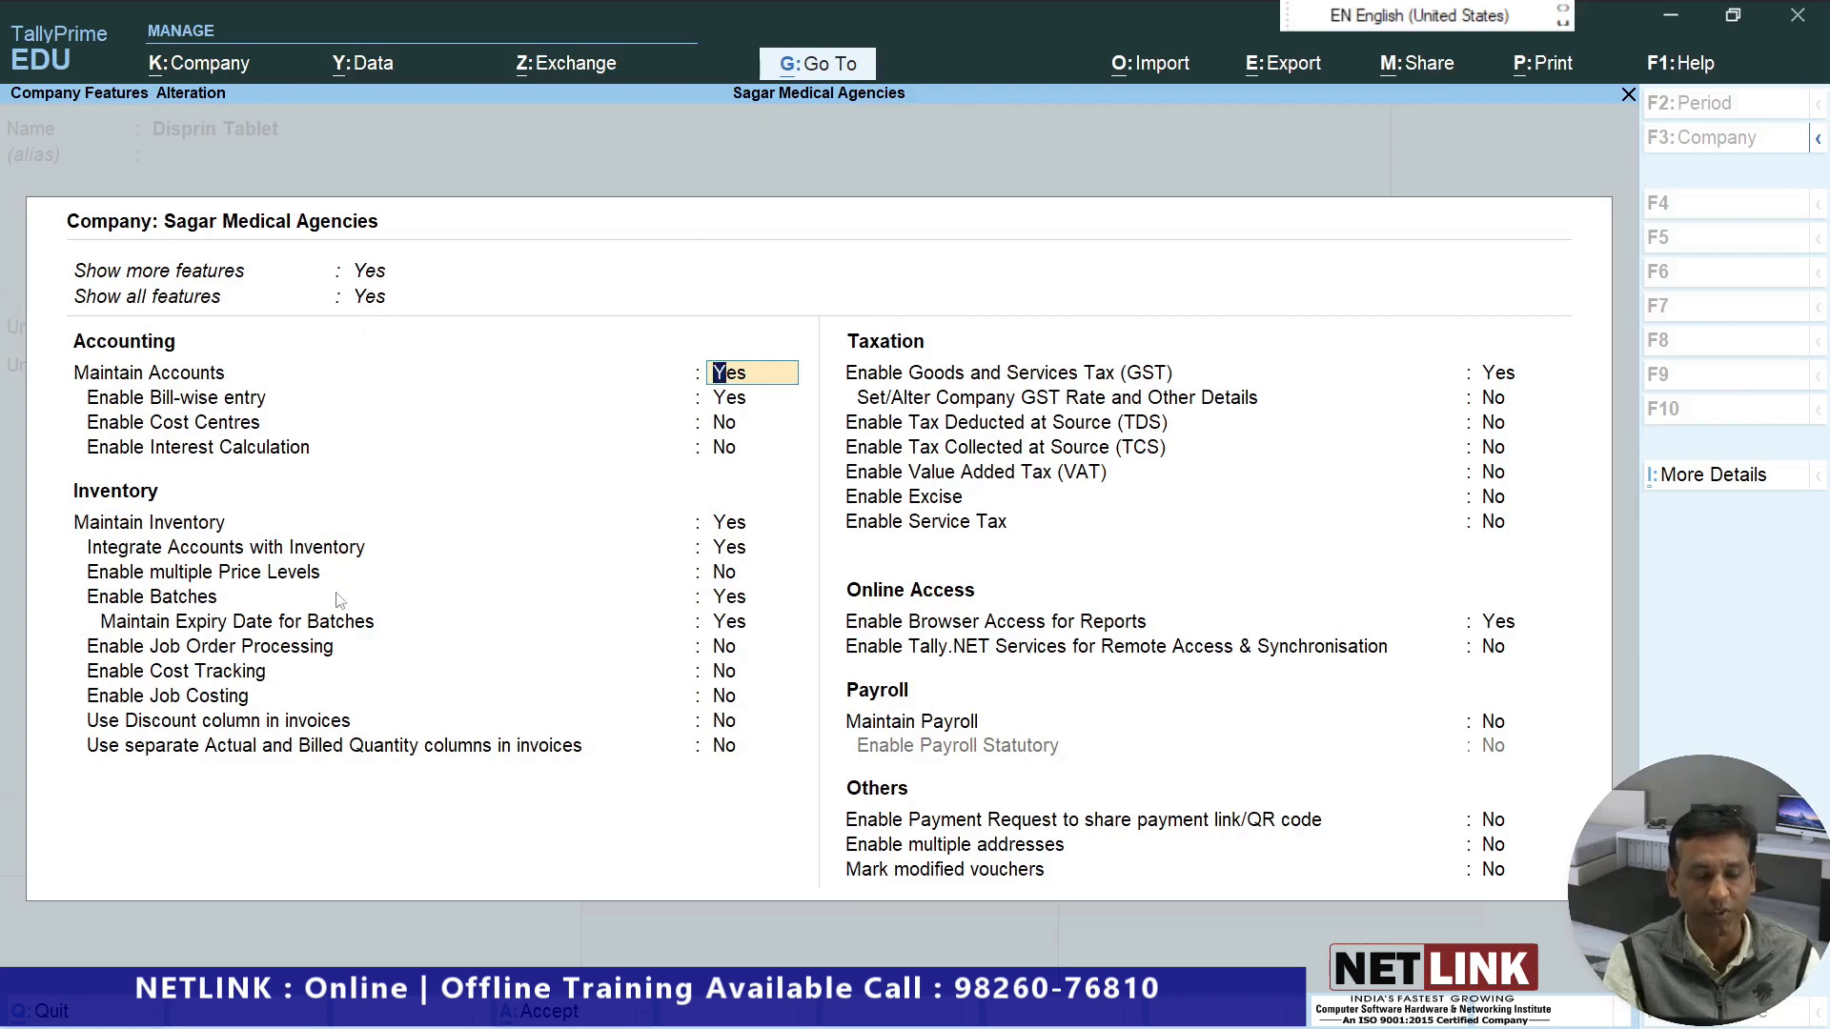
{"action": "key", "text": "Escape"}
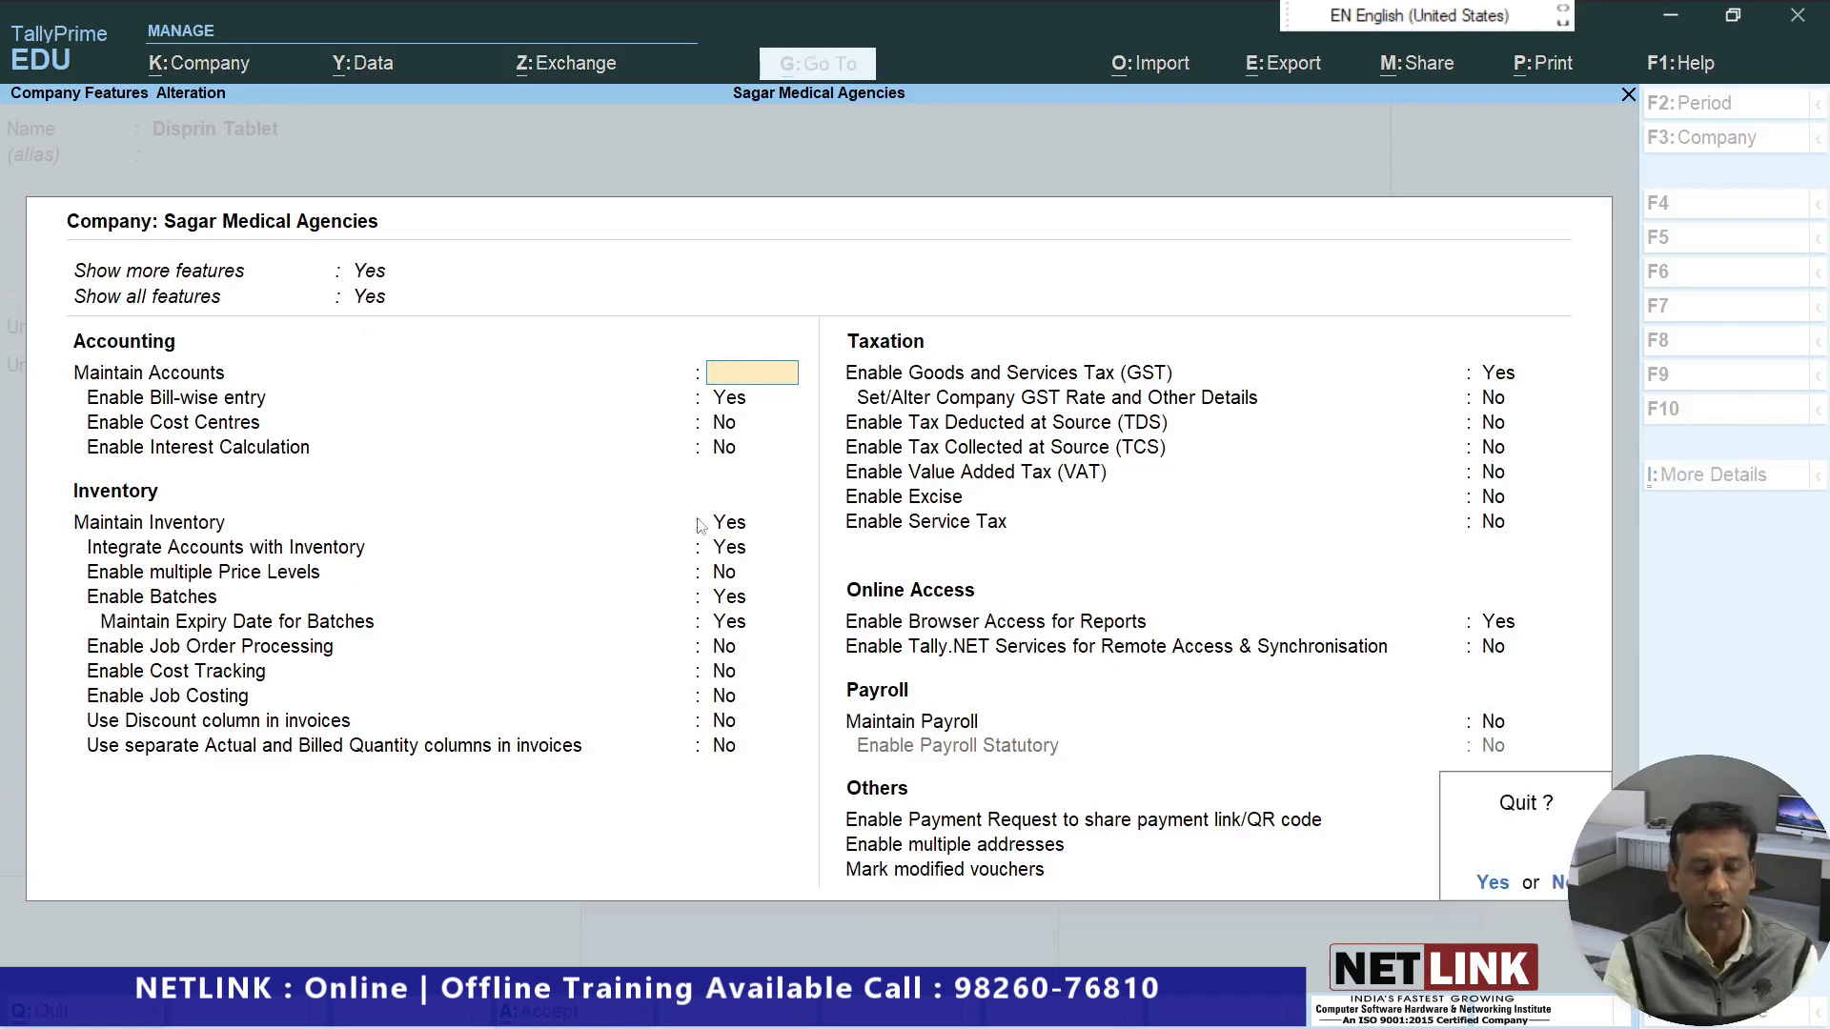
{"action": "key", "text": "Return"}
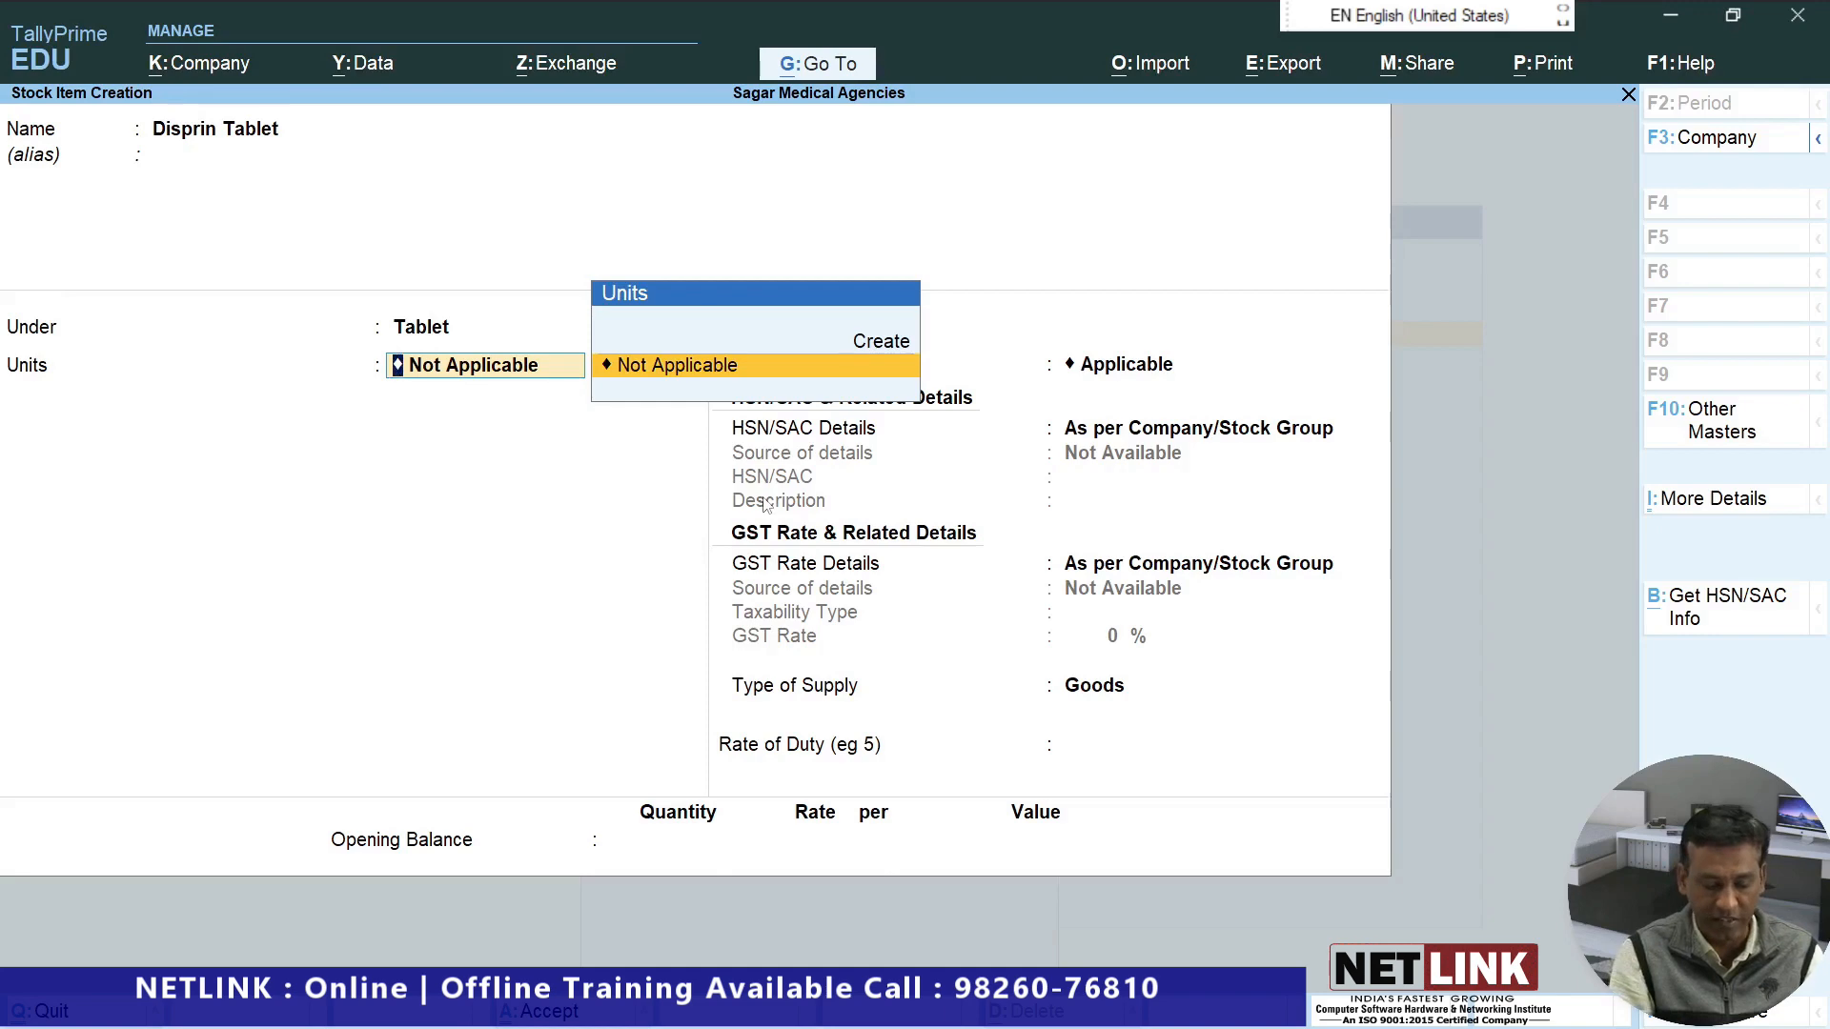
Show more configurations for stock item creation and enable the use of stock categories.
{"action": "key", "text": "F12"}
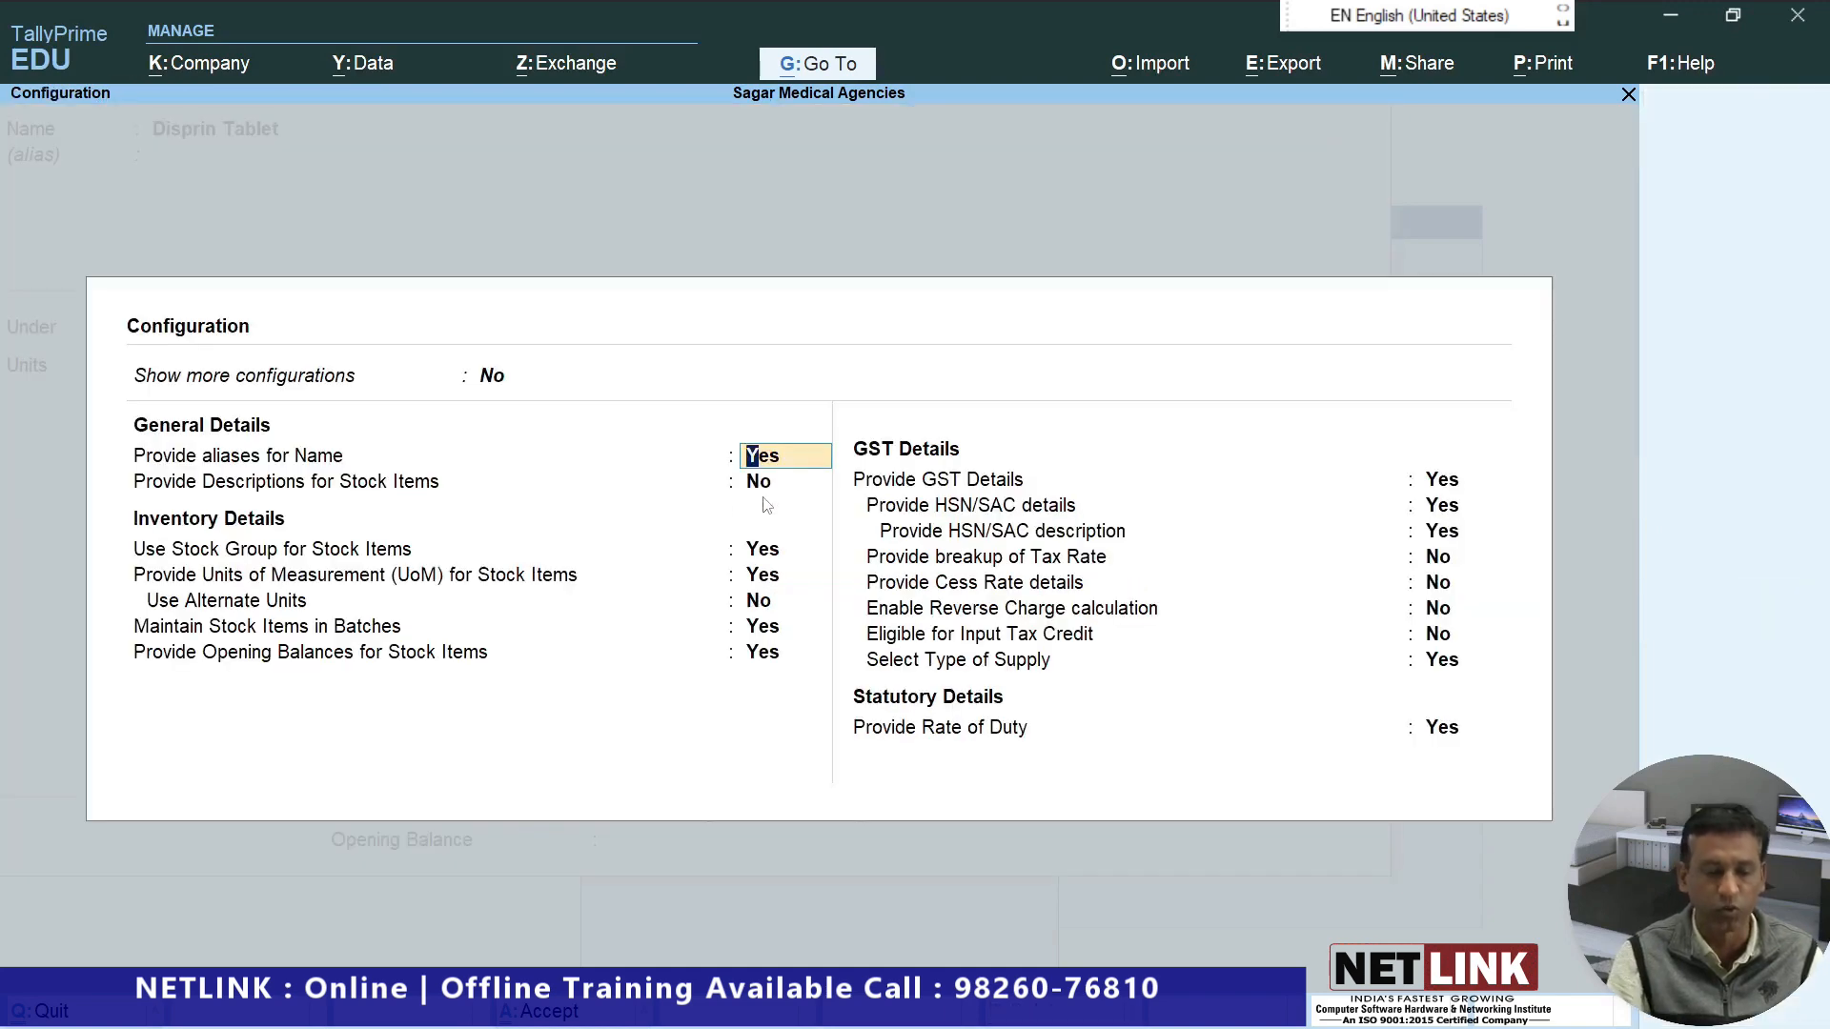
{"action": "left_click", "coordinate": [510, 387]}
{"action": "key", "text": "y"}
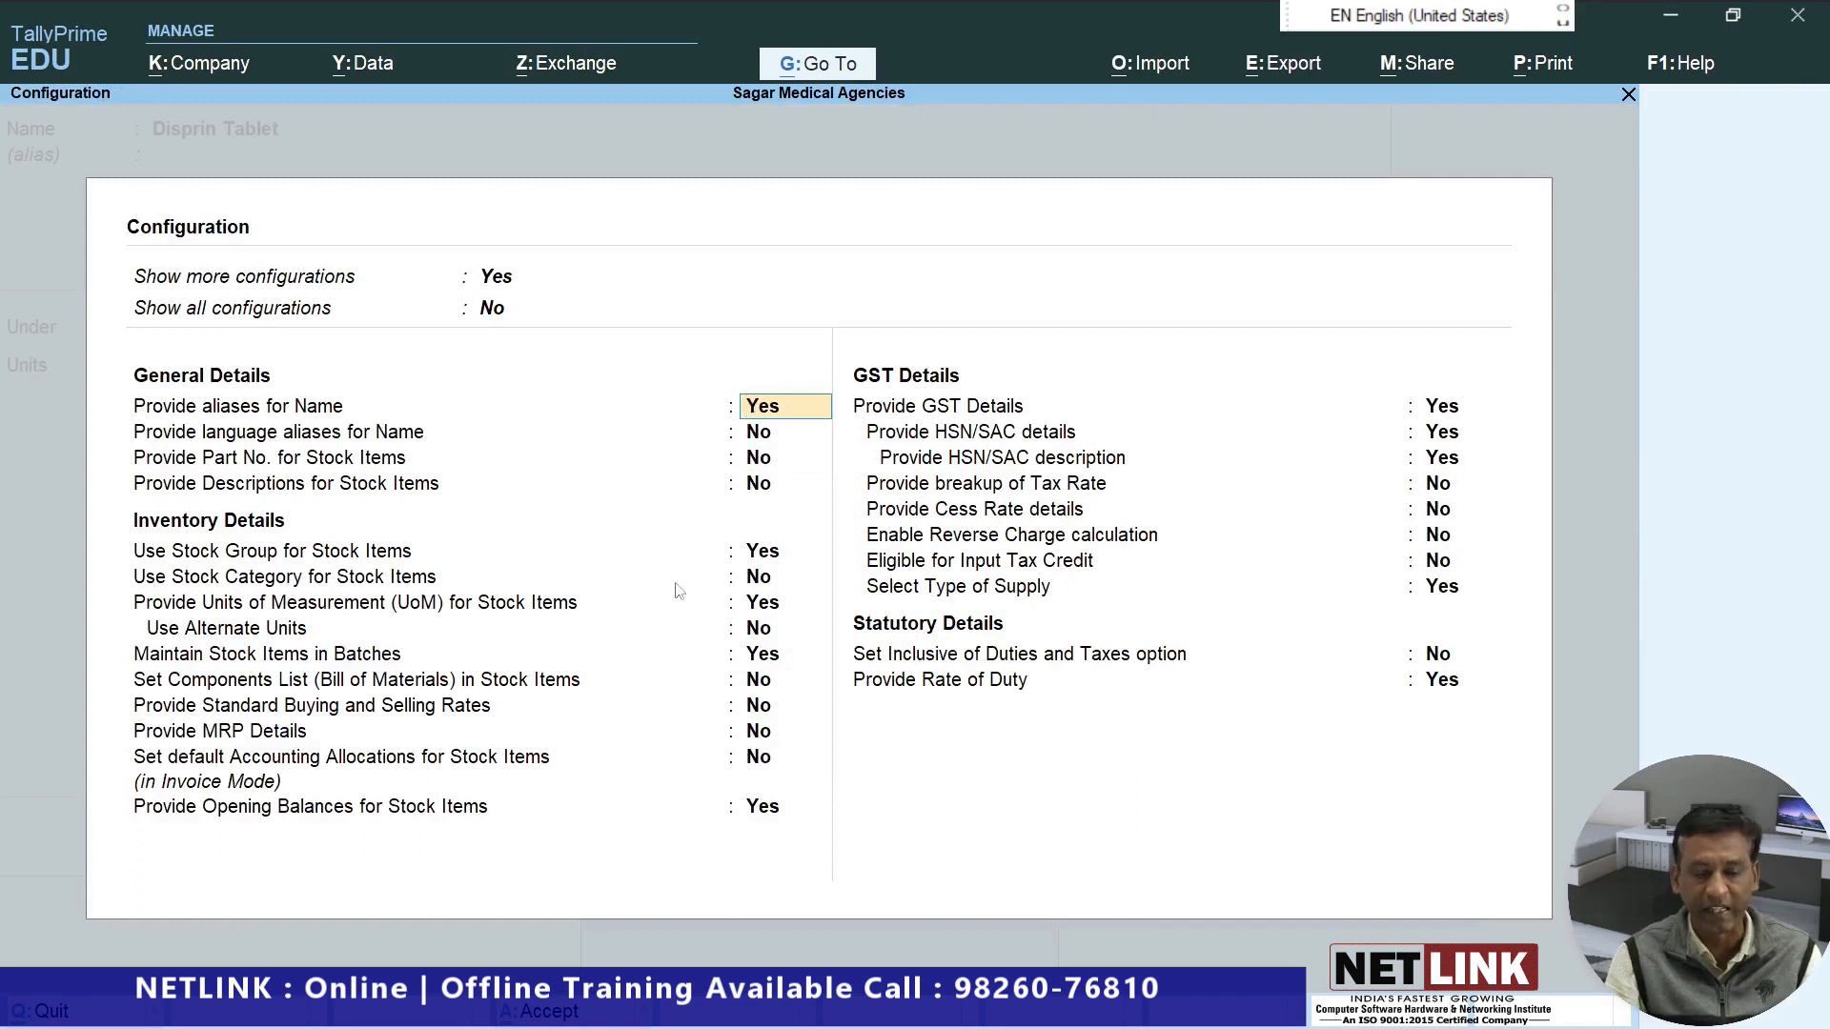
{"action": "left_click", "coordinate": [795, 580]}
{"action": "key", "text": "y"}
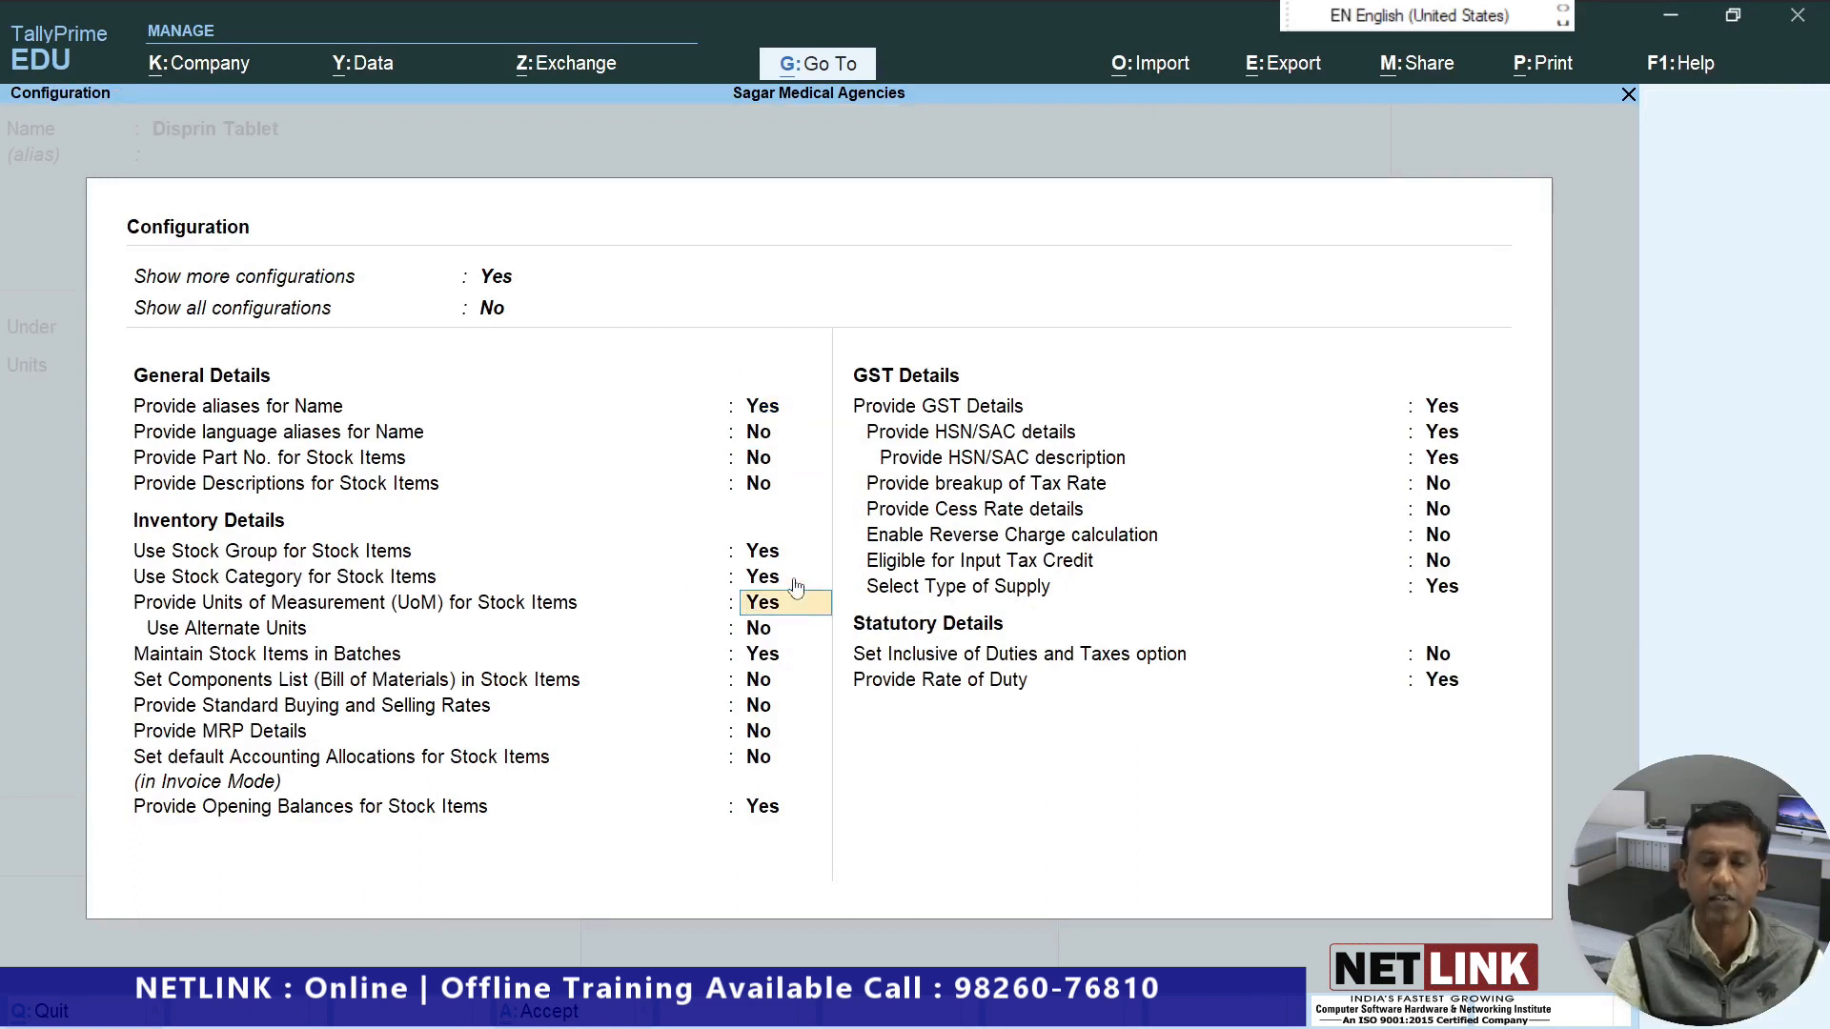
Keep the remaining inventory, GST and statutory configuration options at their defaults and save the configuration.
{"action": "key", "text": "Return"}
{"action": "key", "text": "Return"}
{"action": "key", "text": "Return"}
{"action": "key", "text": "Return"}
{"action": "key", "text": "Return"}
{"action": "key", "text": "Return"}
{"action": "key", "text": "Return"}
{"action": "key", "text": "Return"}
{"action": "key", "text": "Return"}
{"action": "key", "text": "Return"}
{"action": "key", "text": "Return"}
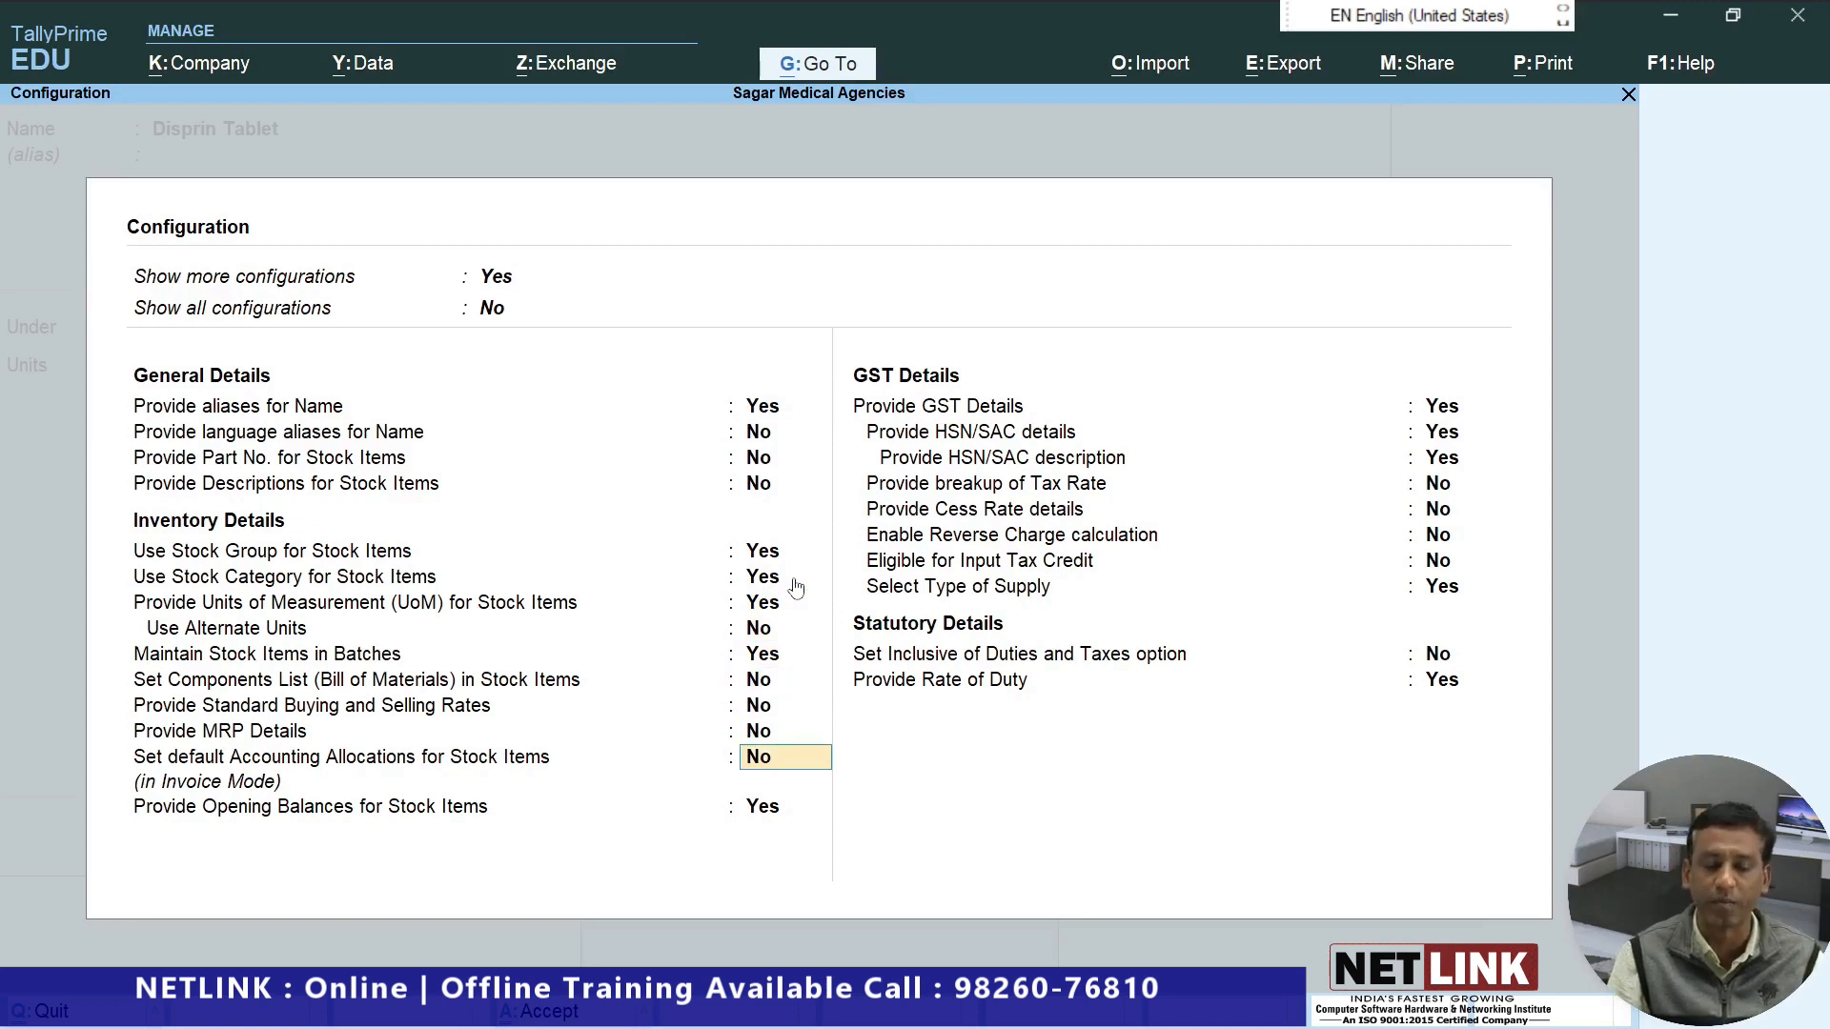
{"action": "key", "text": "Return"}
{"action": "key", "text": "Return"}
{"action": "key", "text": "Return"}
{"action": "key", "text": "Return"}
{"action": "key", "text": "Return"}
{"action": "key", "text": "Return"}
{"action": "key", "text": "Return"}
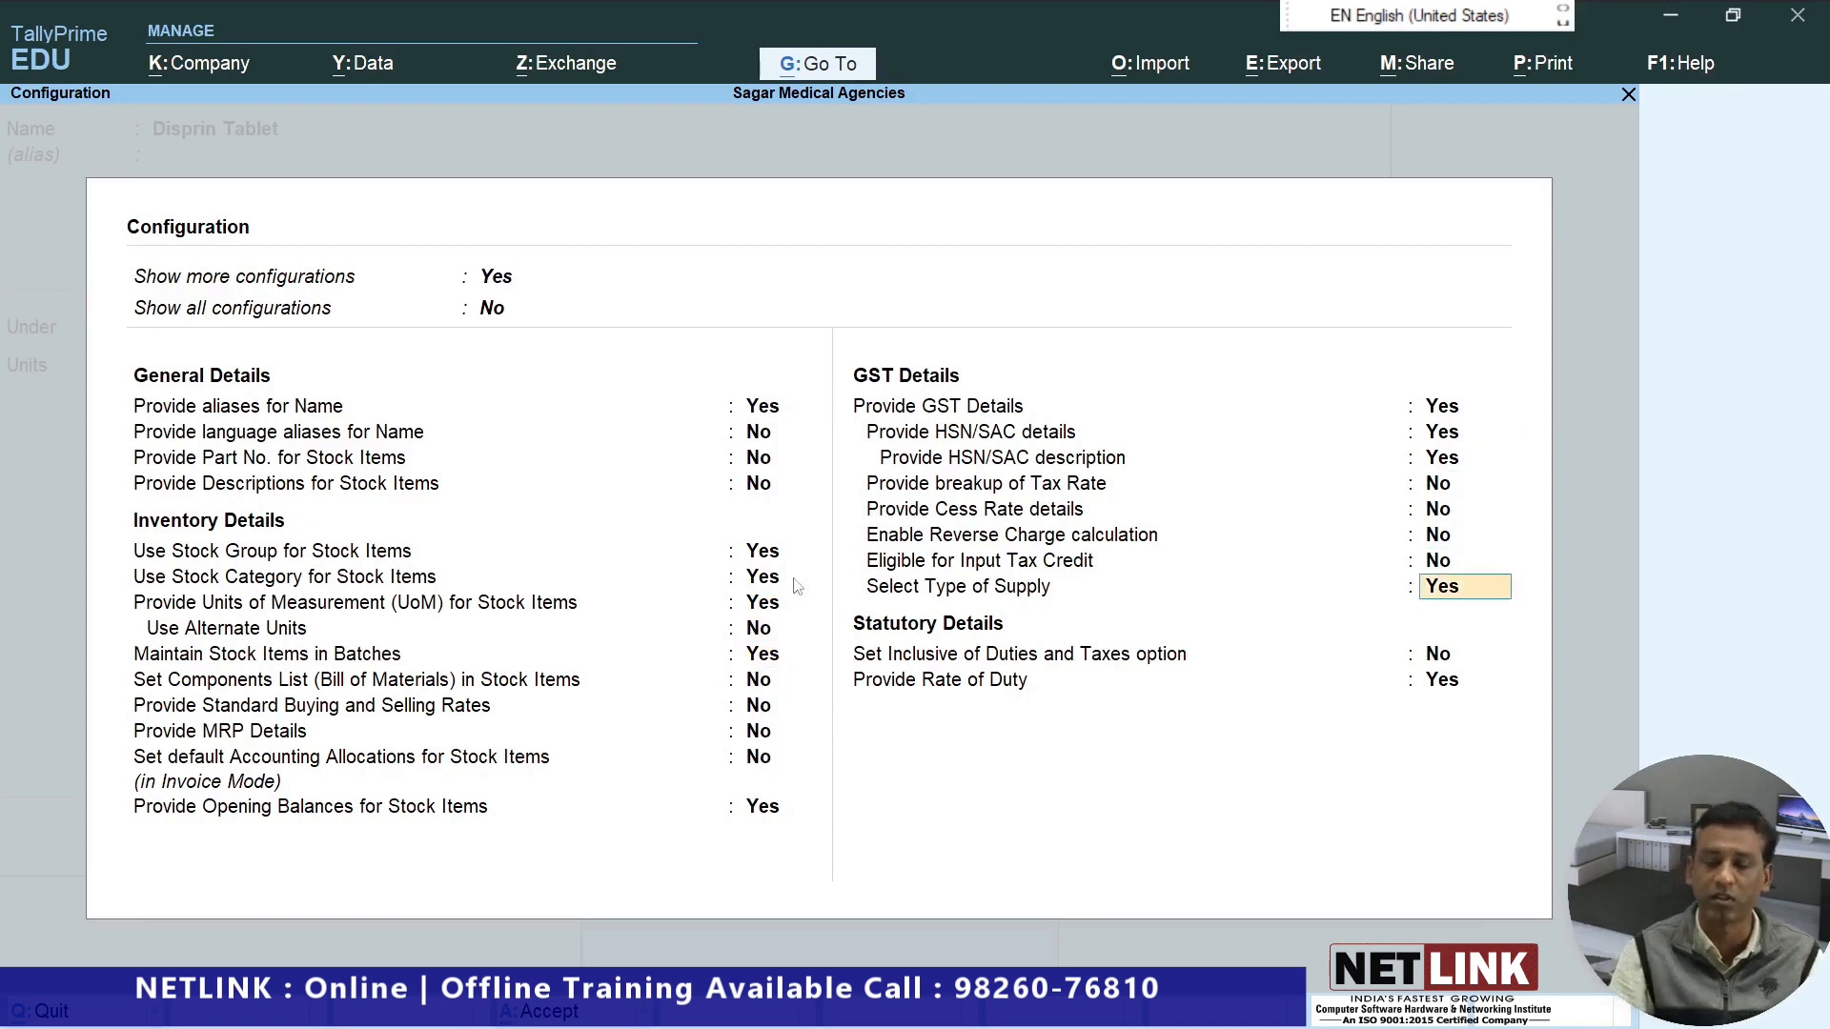
{"action": "key", "text": "Return"}
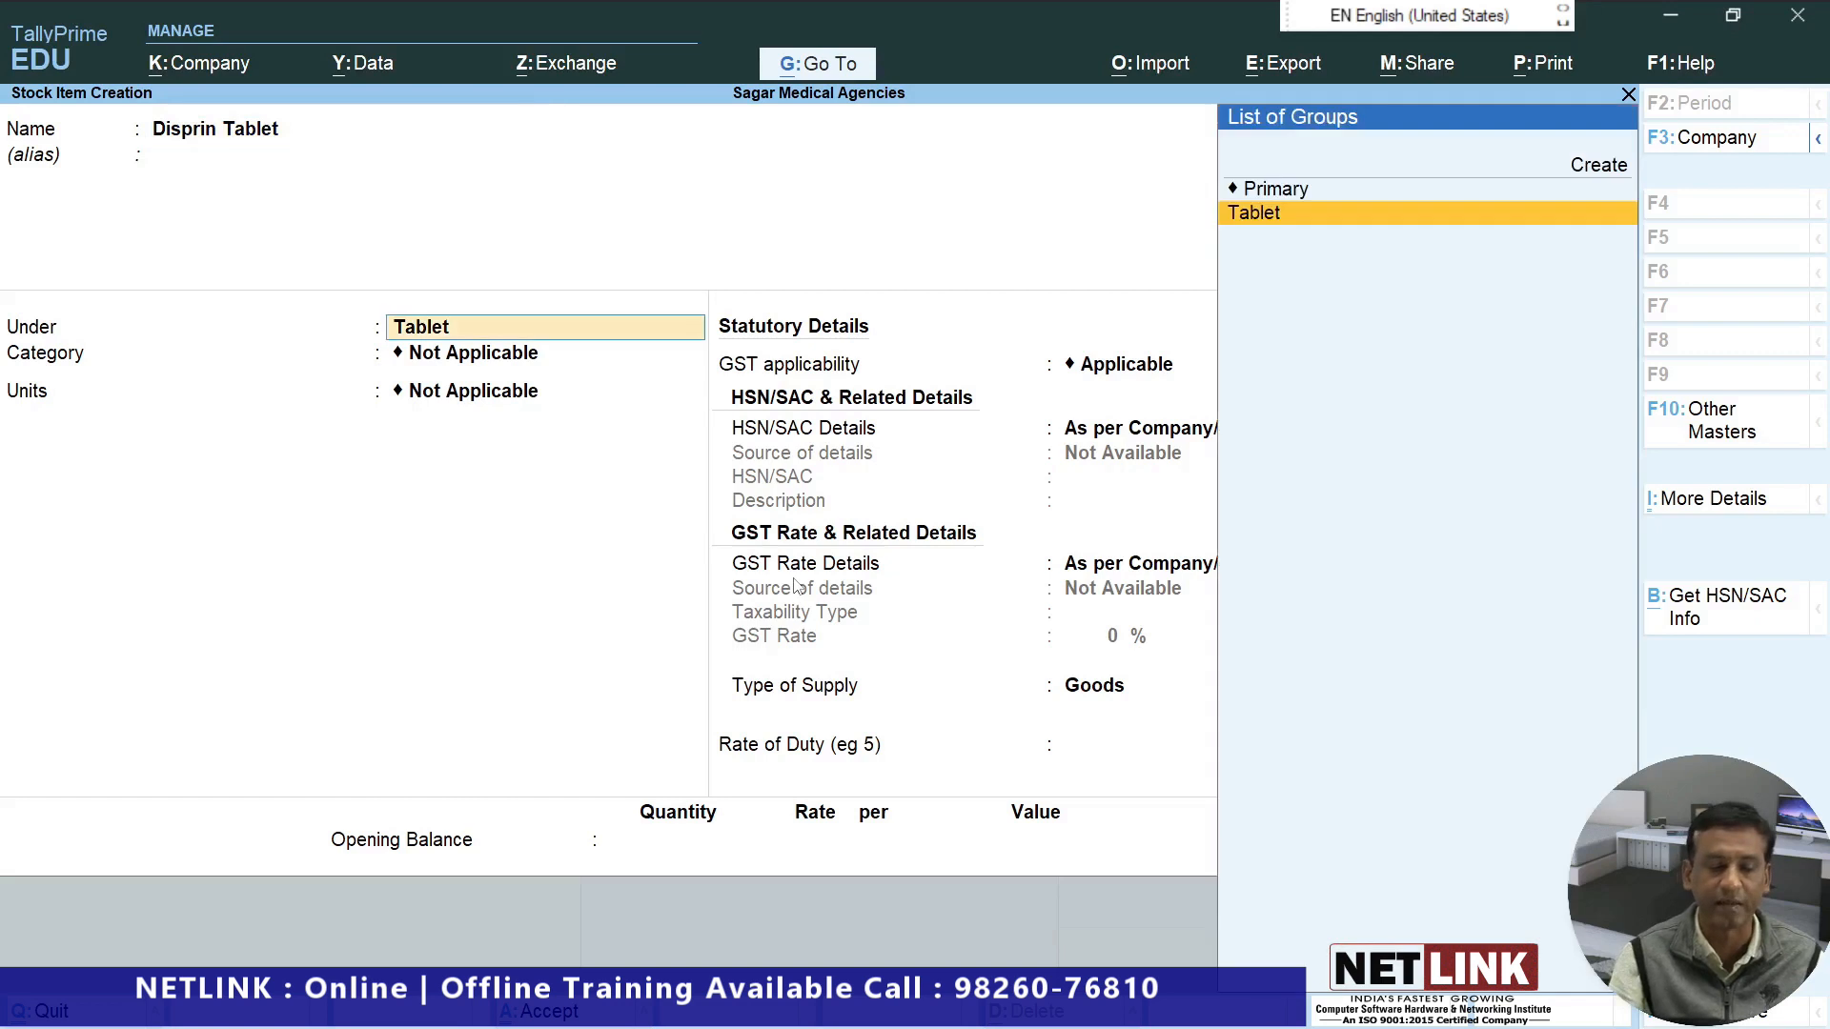
Keep Disprin Tablet under the Tablet group, then create a stock category named Cipla under Primary and assign it to the item.
{"action": "key", "text": "Return"}
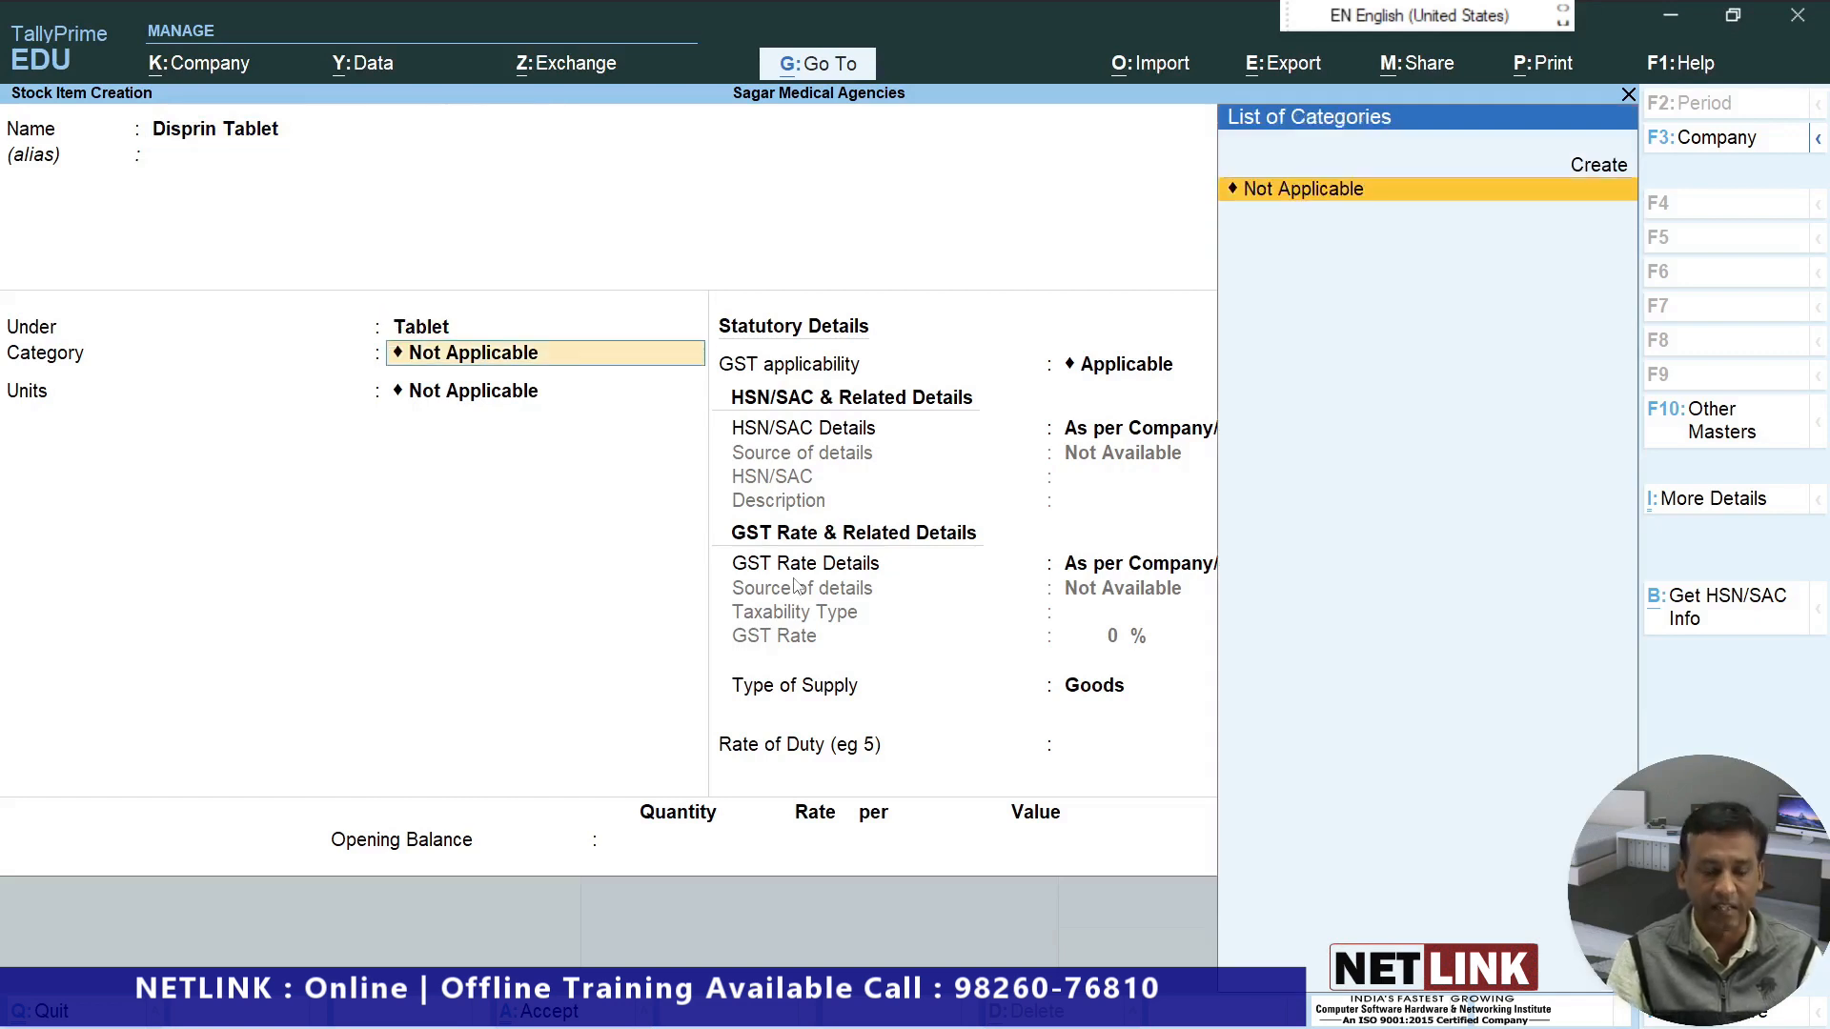
{"action": "key", "text": "alt+c"}
{"action": "type", "text": "Disp"}
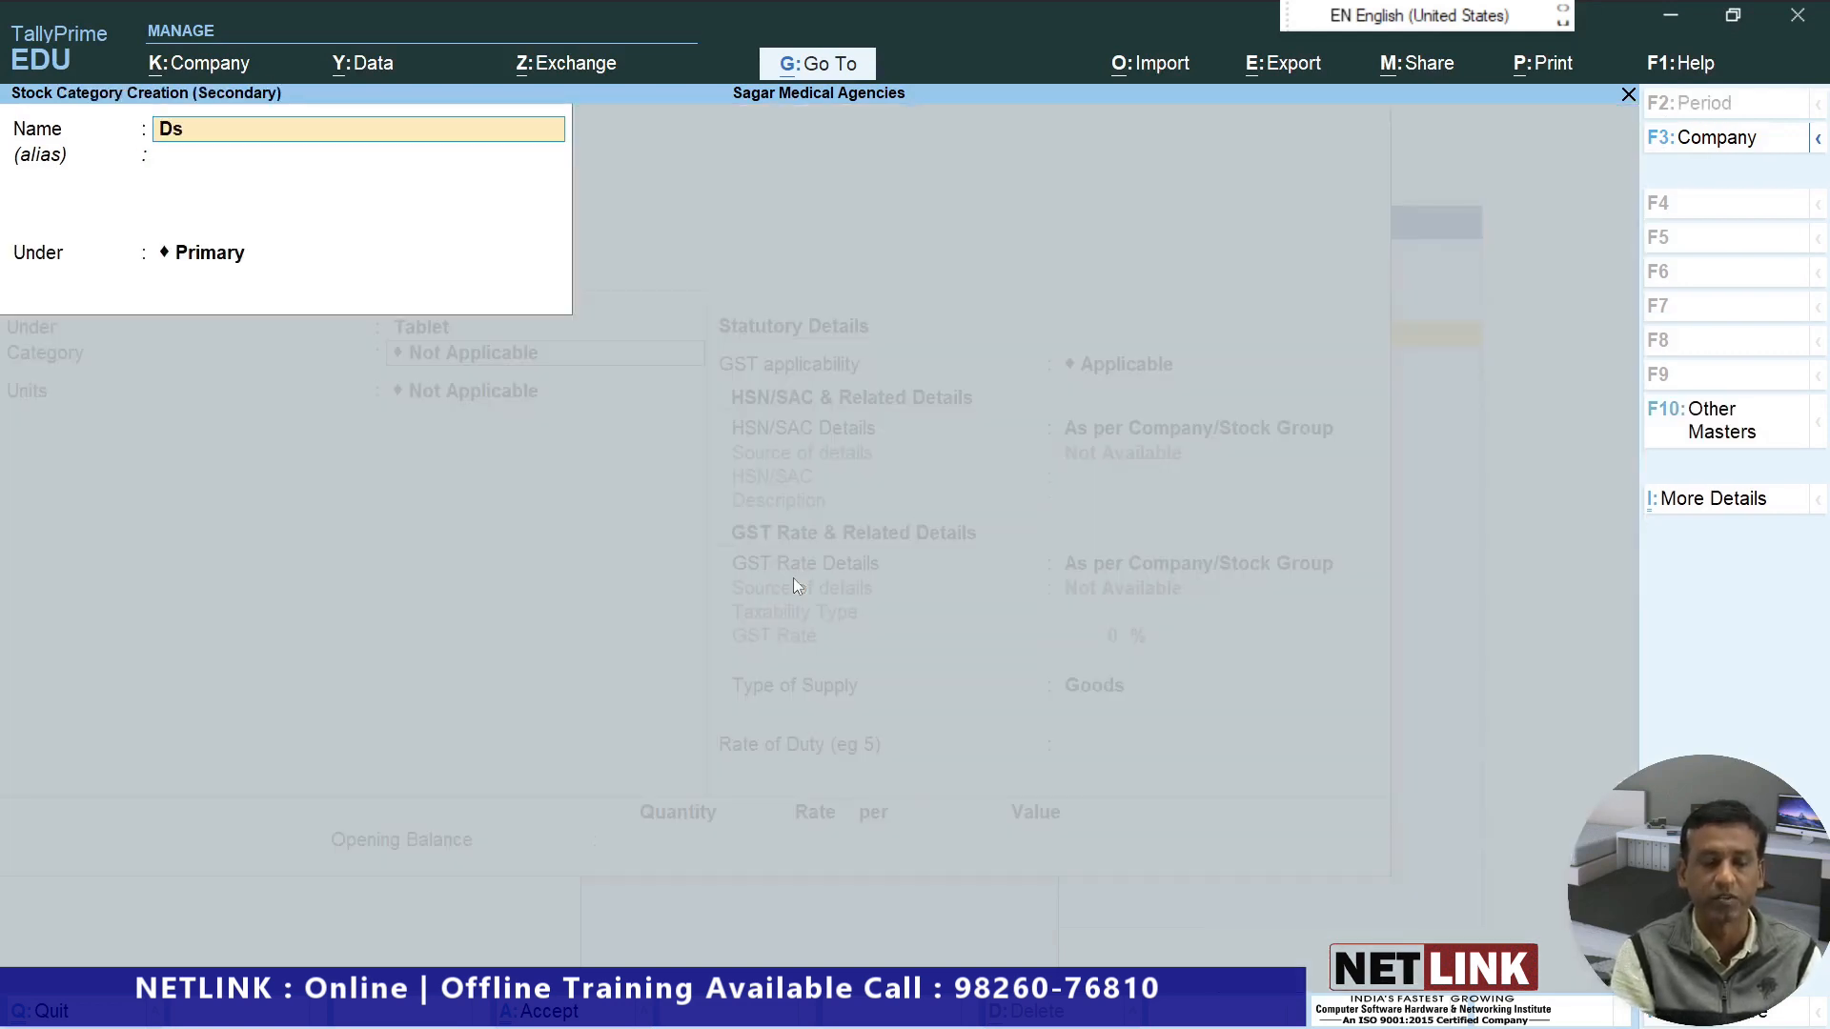
{"action": "key", "text": "BackSpace"}
{"action": "key", "text": "BackSpace"}
{"action": "key", "text": "BackSpace"}
{"action": "key", "text": "BackSpace"}
{"action": "type", "text": "Cipla"}
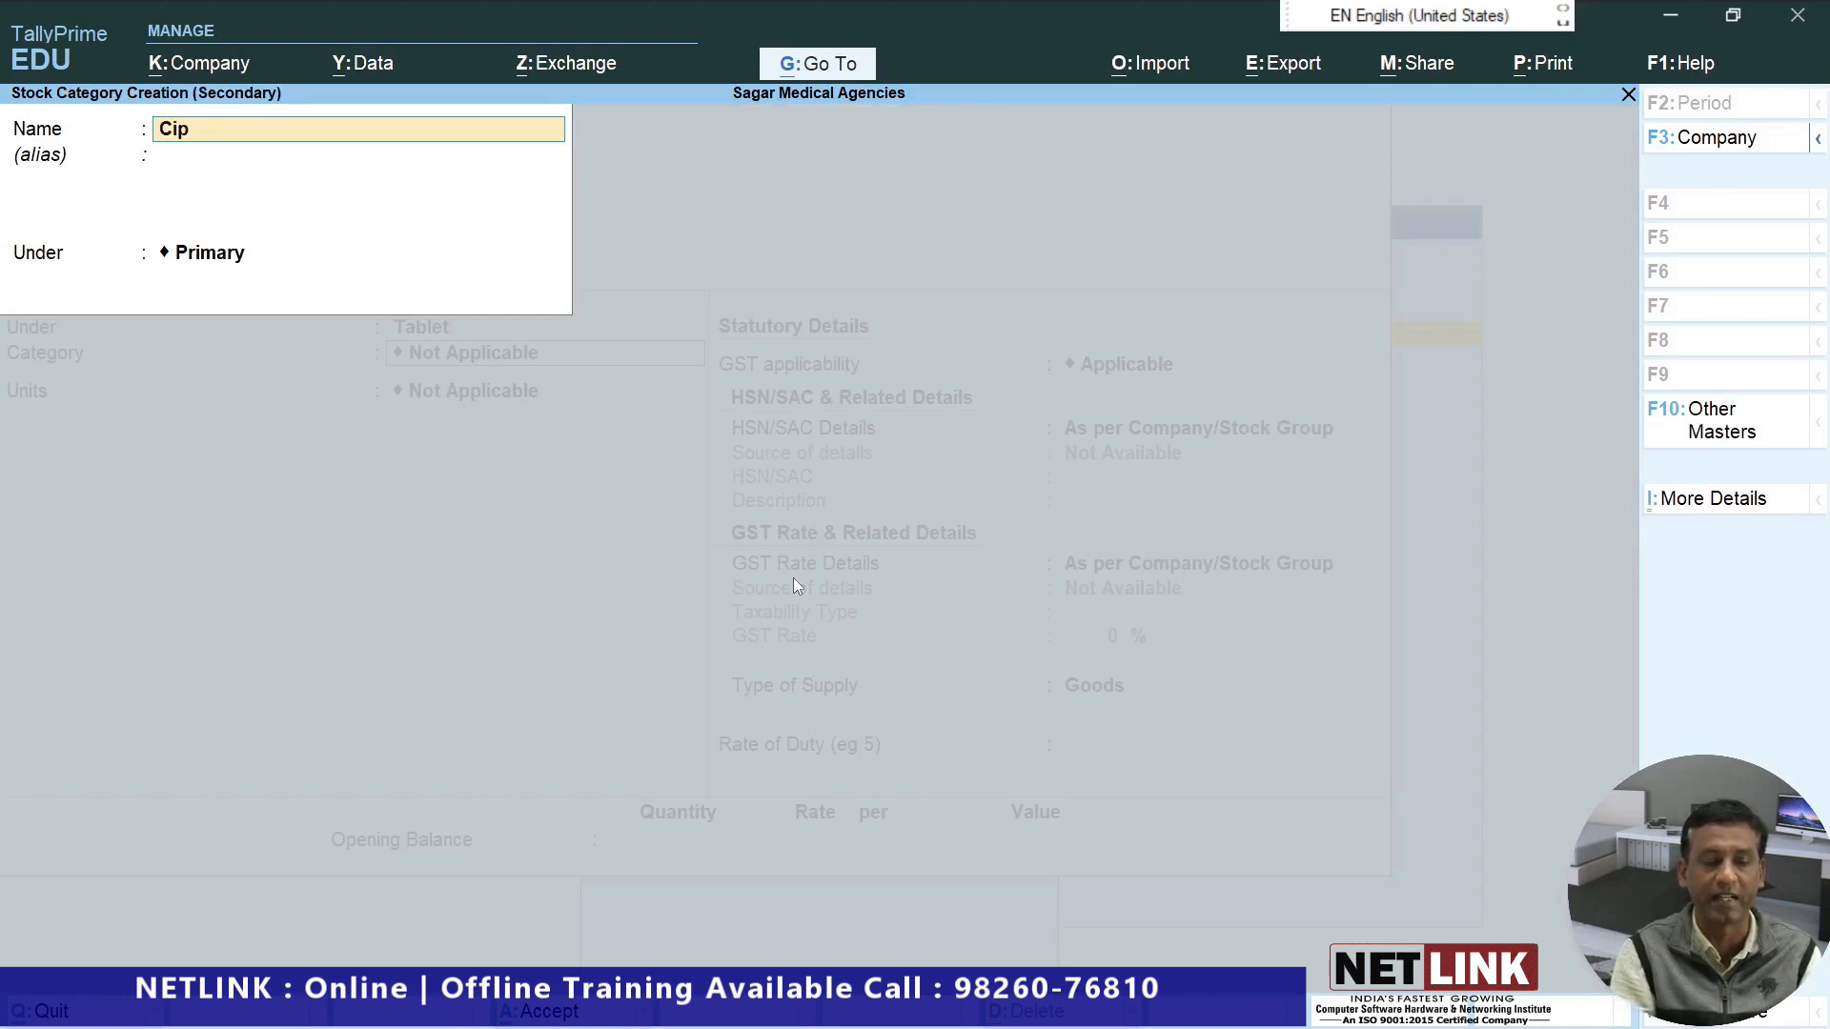
{"action": "key", "text": "Return"}
{"action": "key", "text": "Return"}
{"action": "key", "text": "Return"}
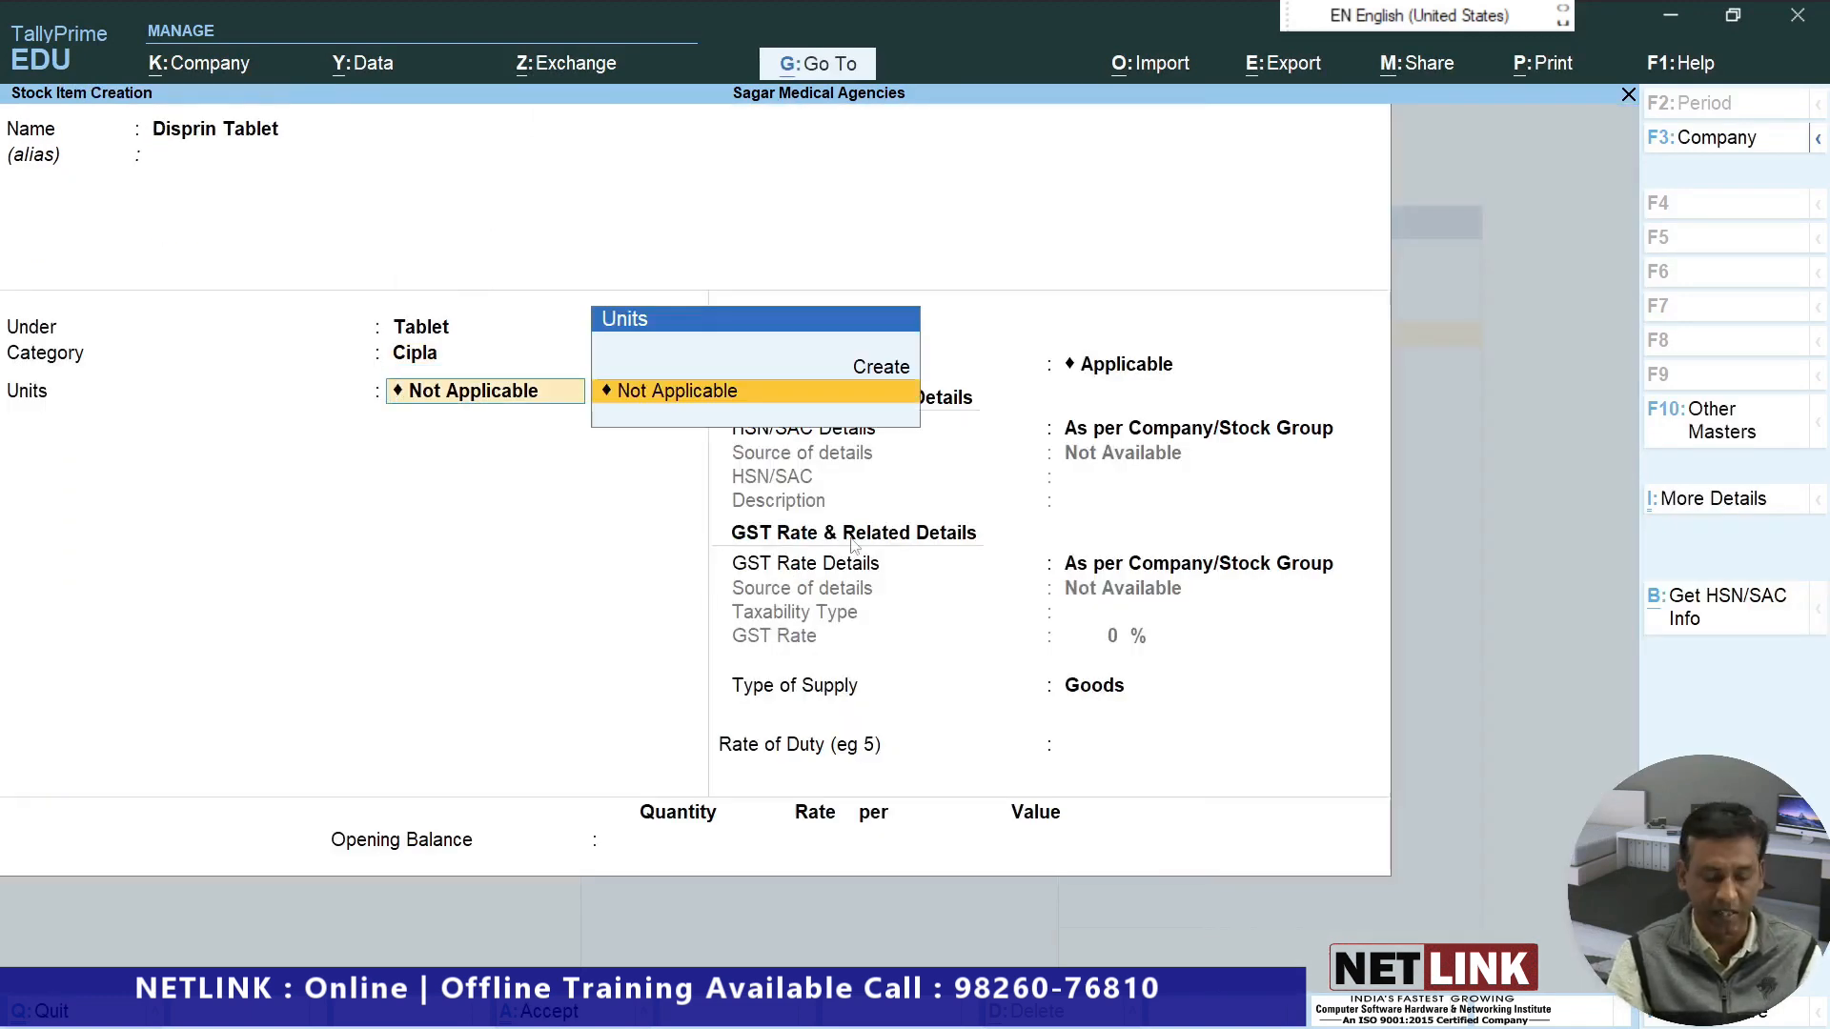
Start creating a simple unit of measure with the symbol Stp and the formal name Strips.
{"action": "key", "text": "alt+c"}
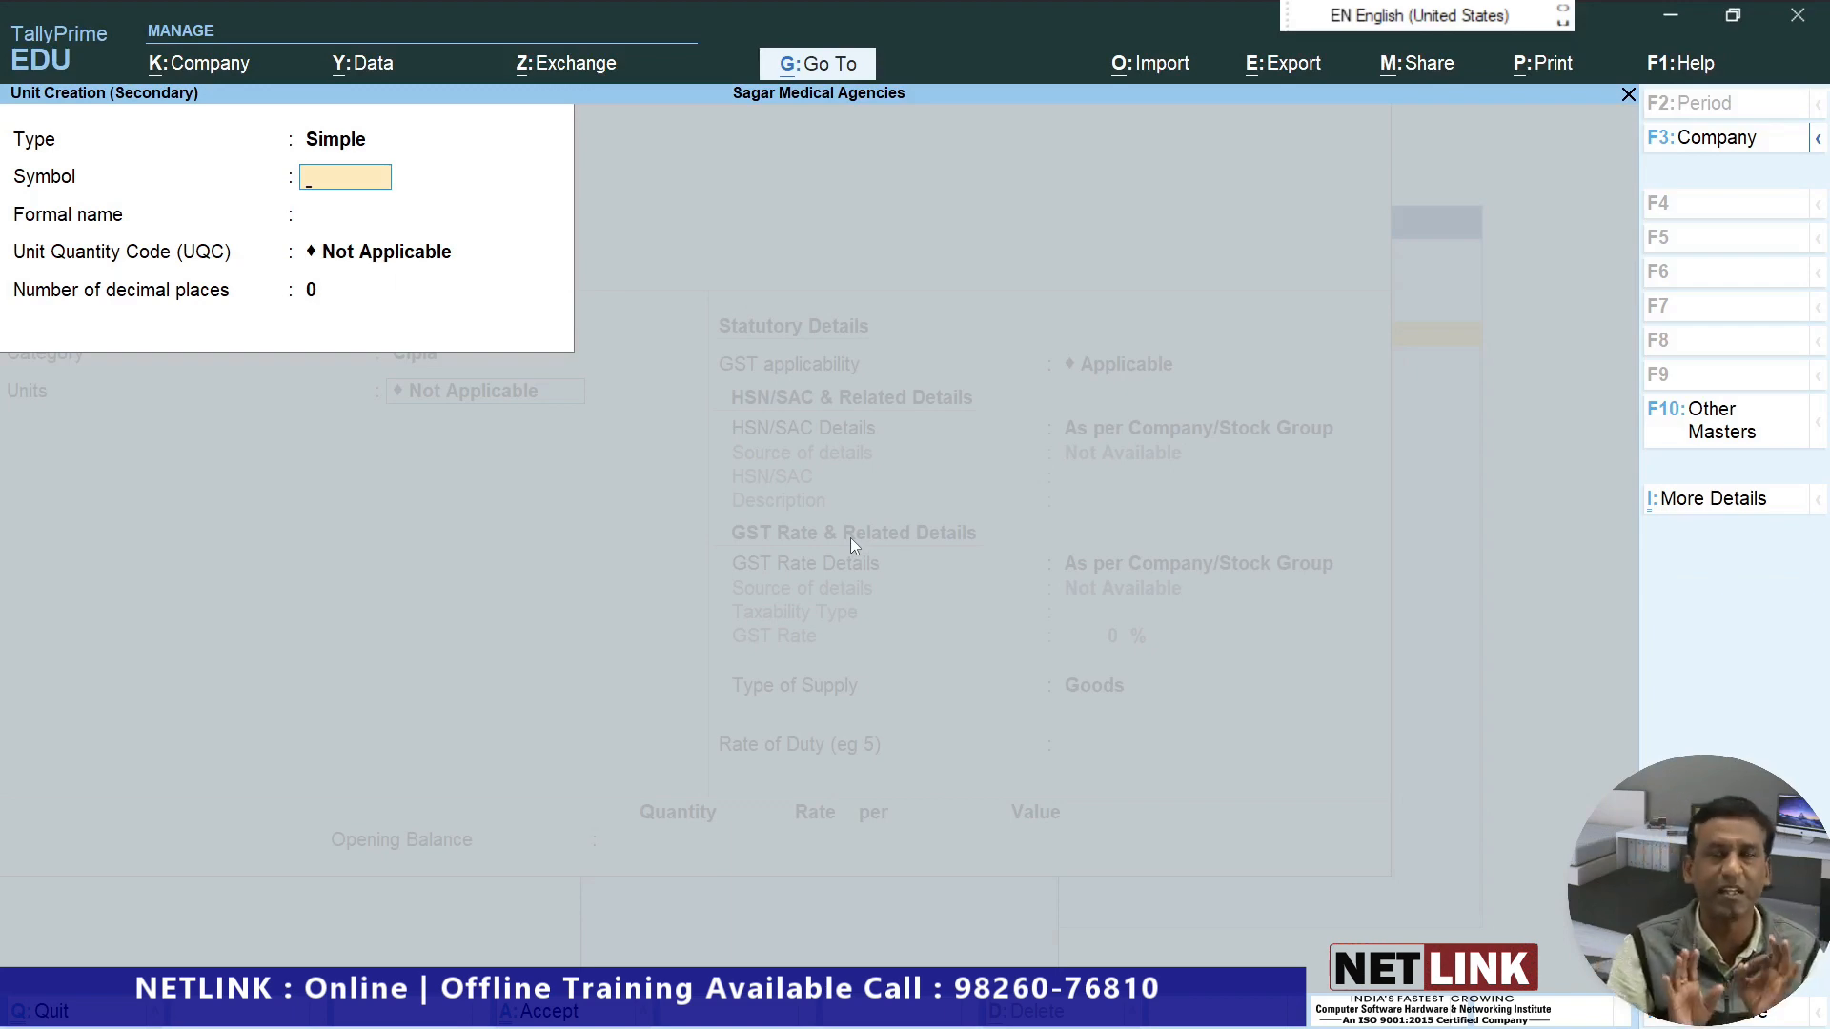
{"action": "type", "text": "Stp"}
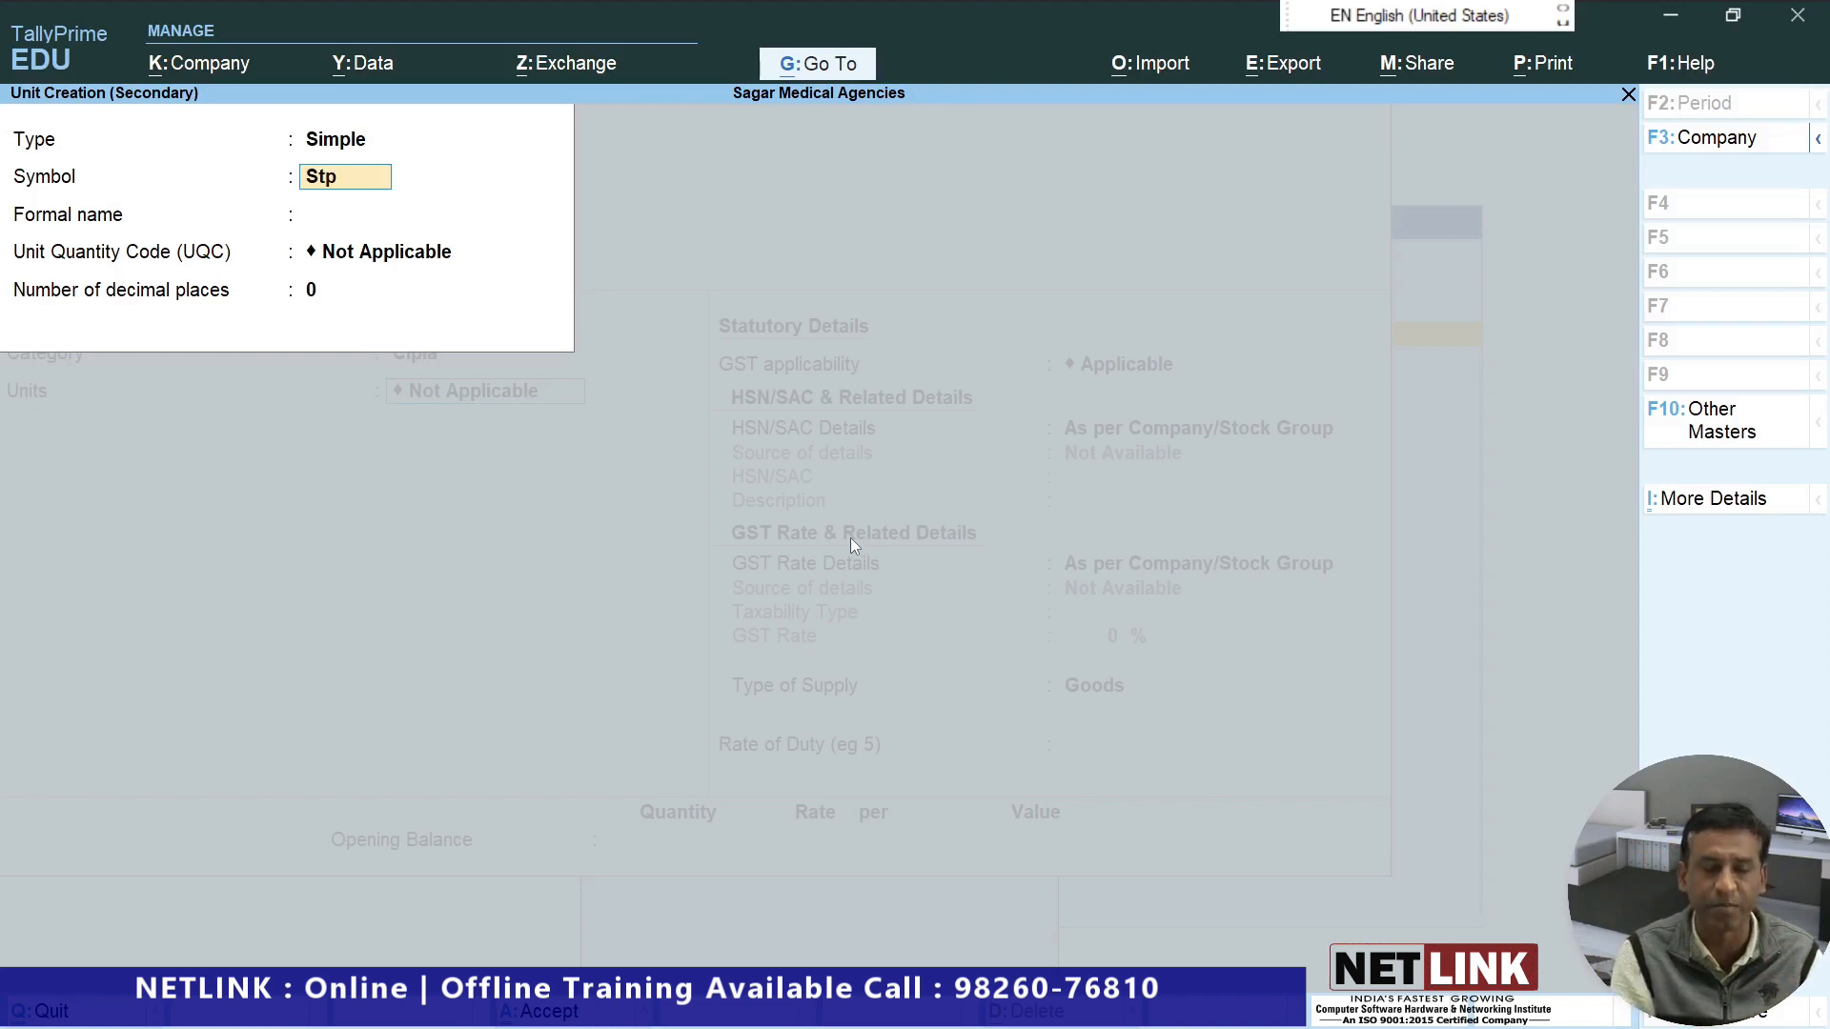
{"action": "key", "text": "Return"}
{"action": "type", "text": "Strips"}
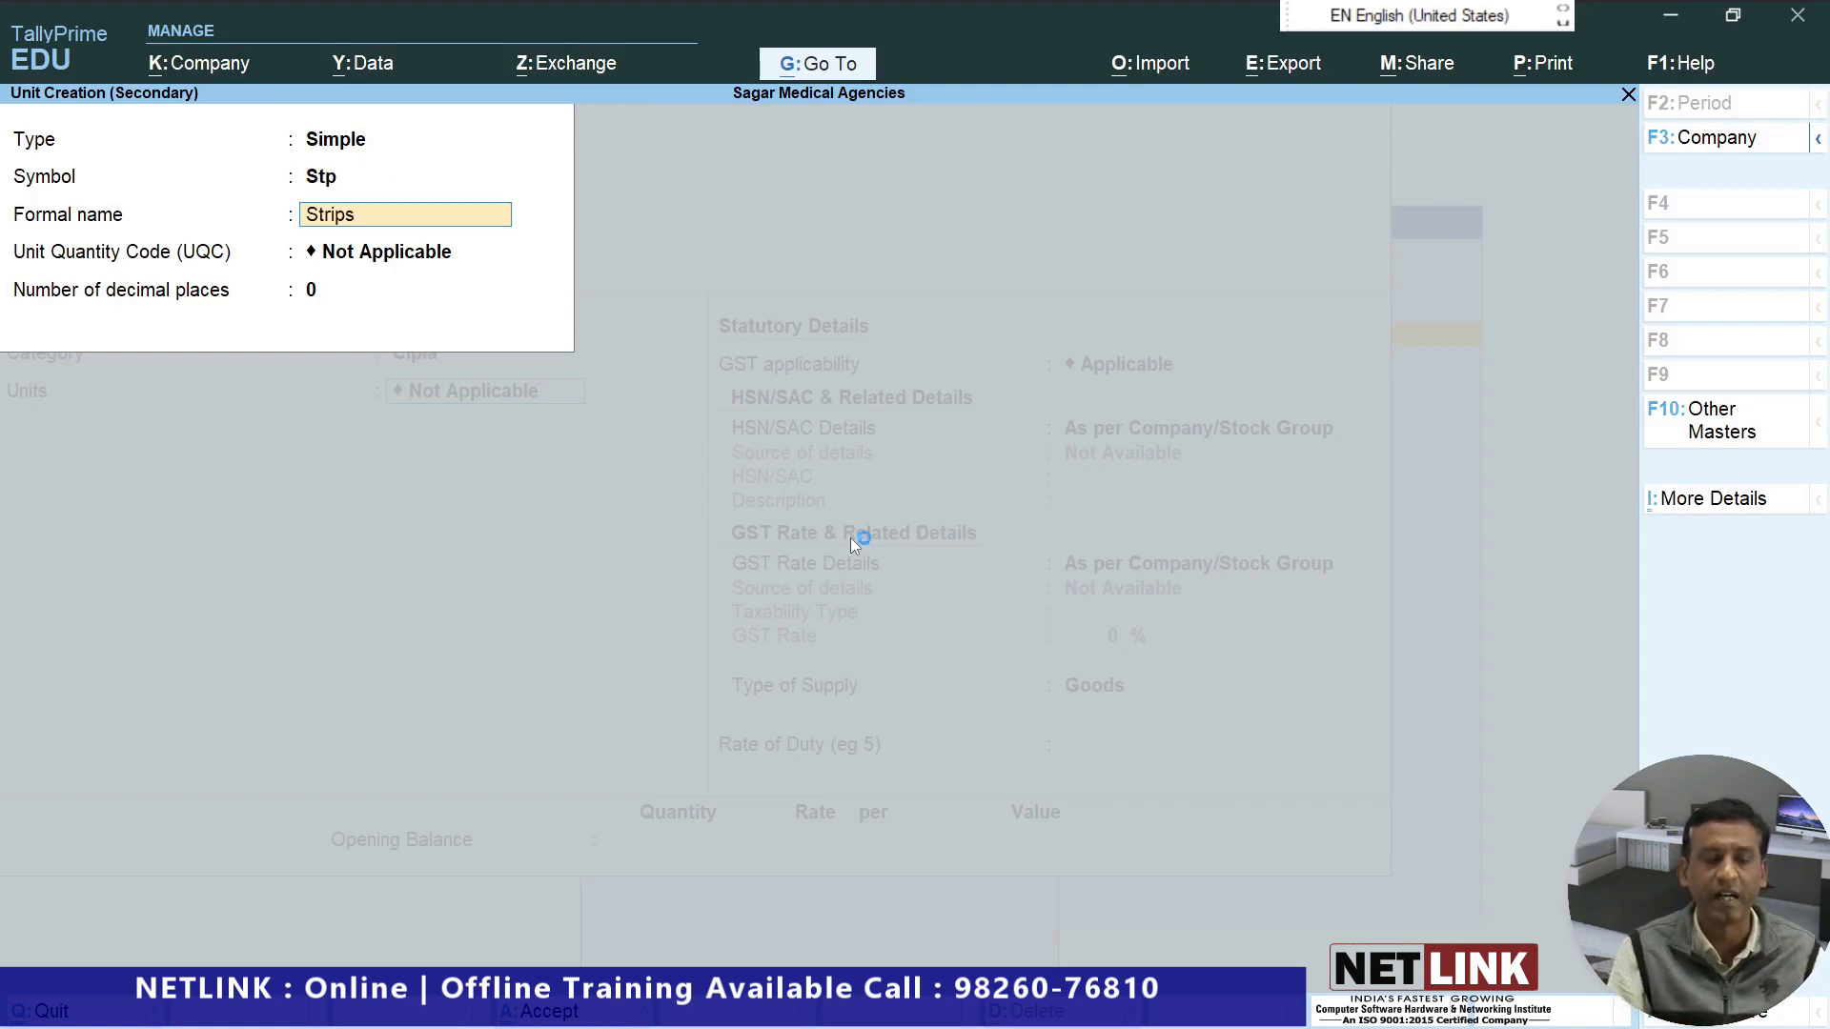
{"action": "key", "text": "Return"}
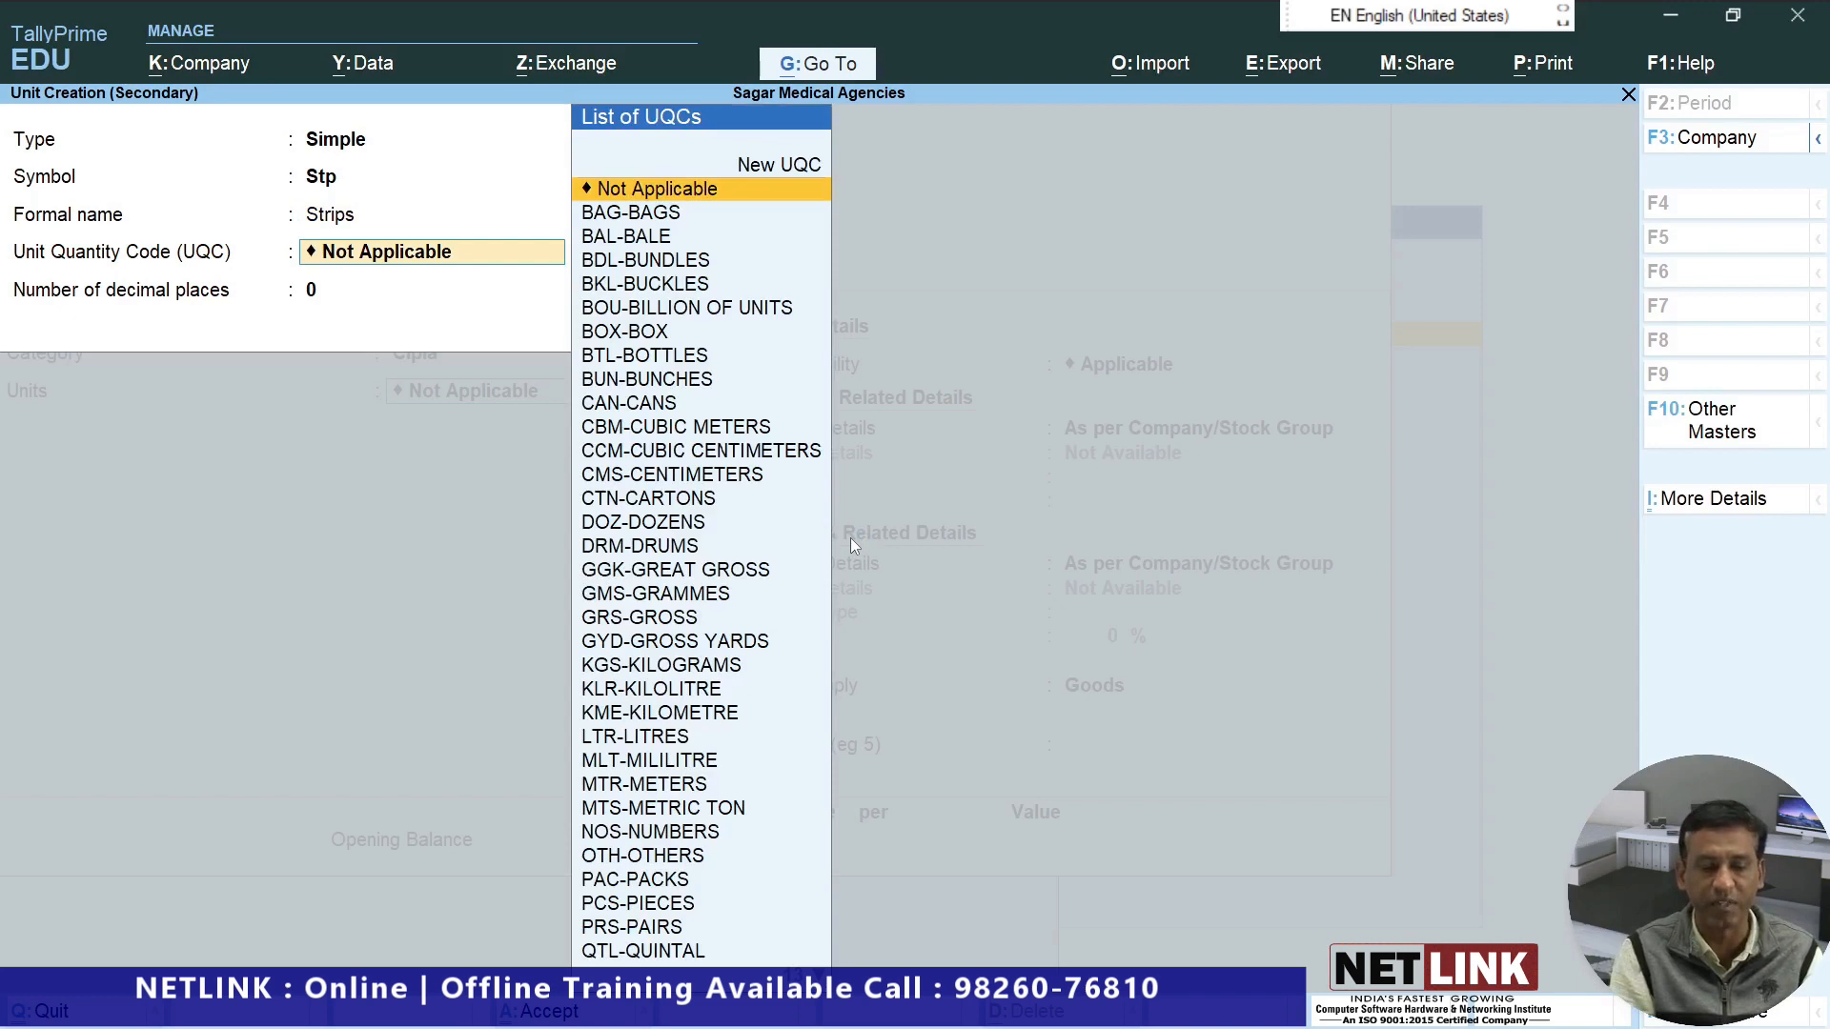
Set the unit quantity code to TBS-TABLETS with 0 decimal places and save the unit for Disprin Tablet.
{"action": "type", "text": "pcs"}
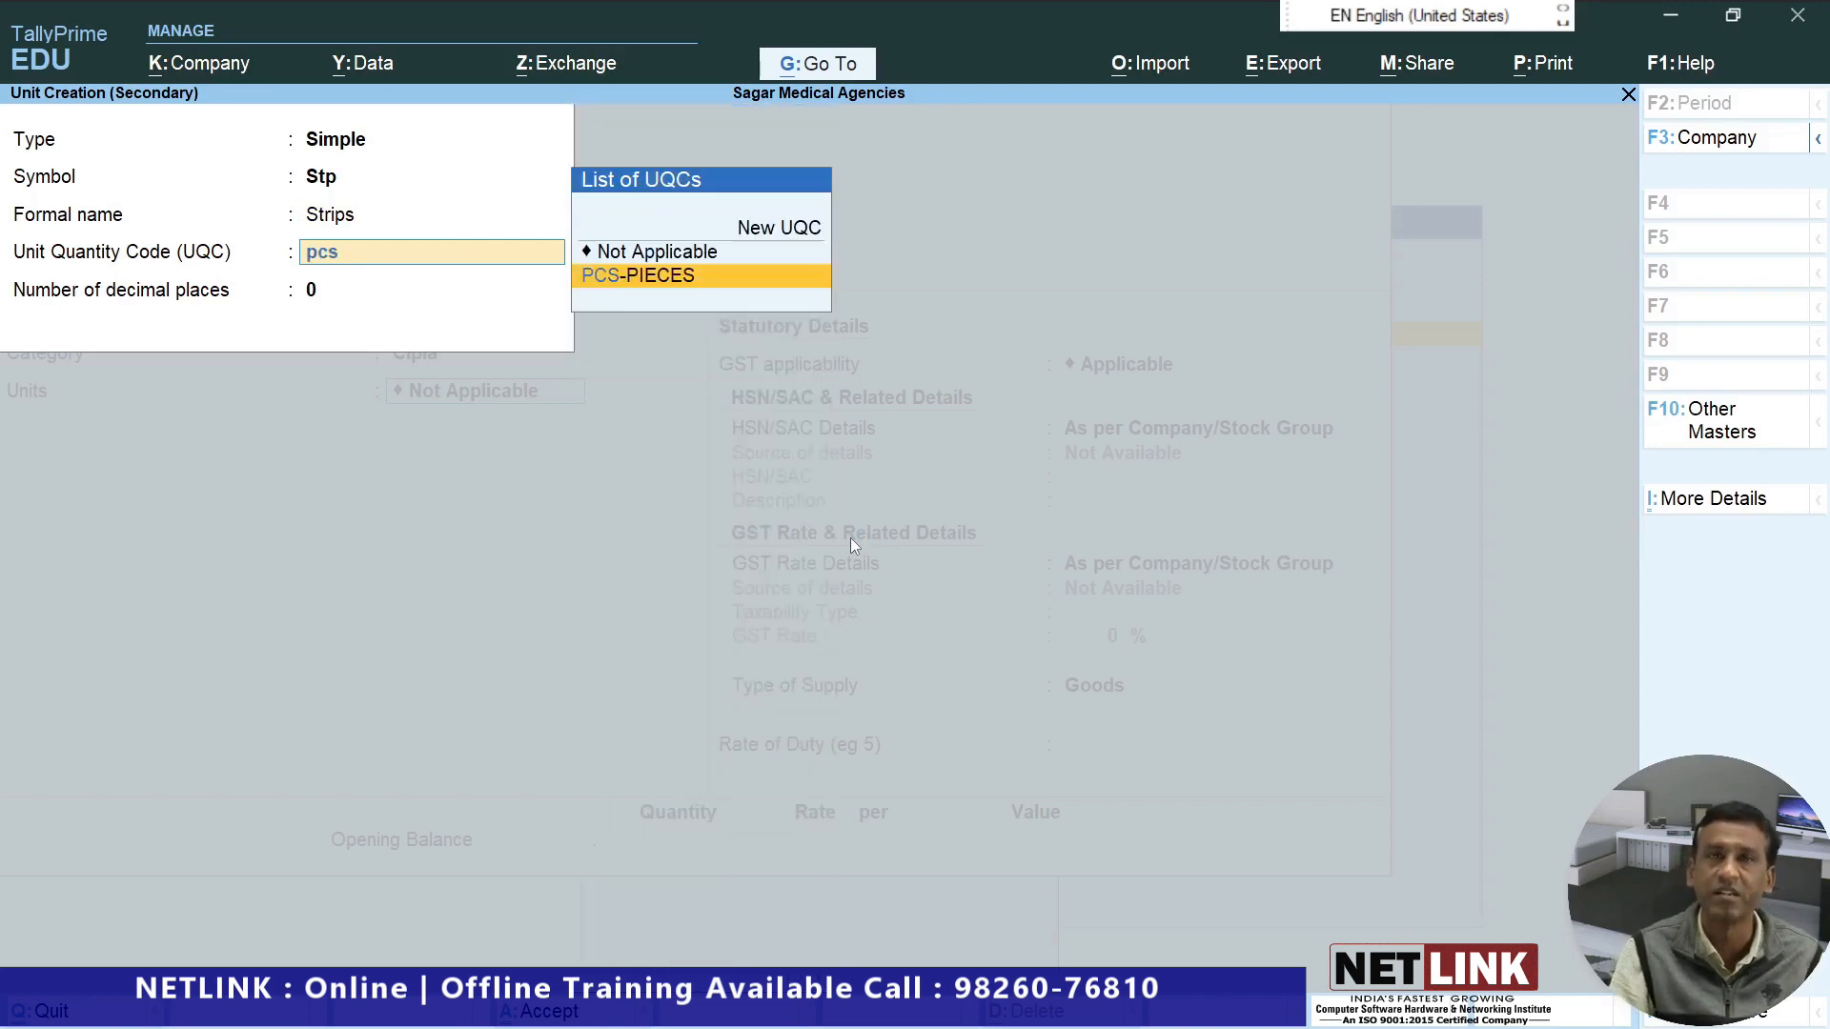
{"action": "key", "text": "BackSpace"}
{"action": "key", "text": "BackSpace"}
{"action": "key", "text": "BackSpace"}
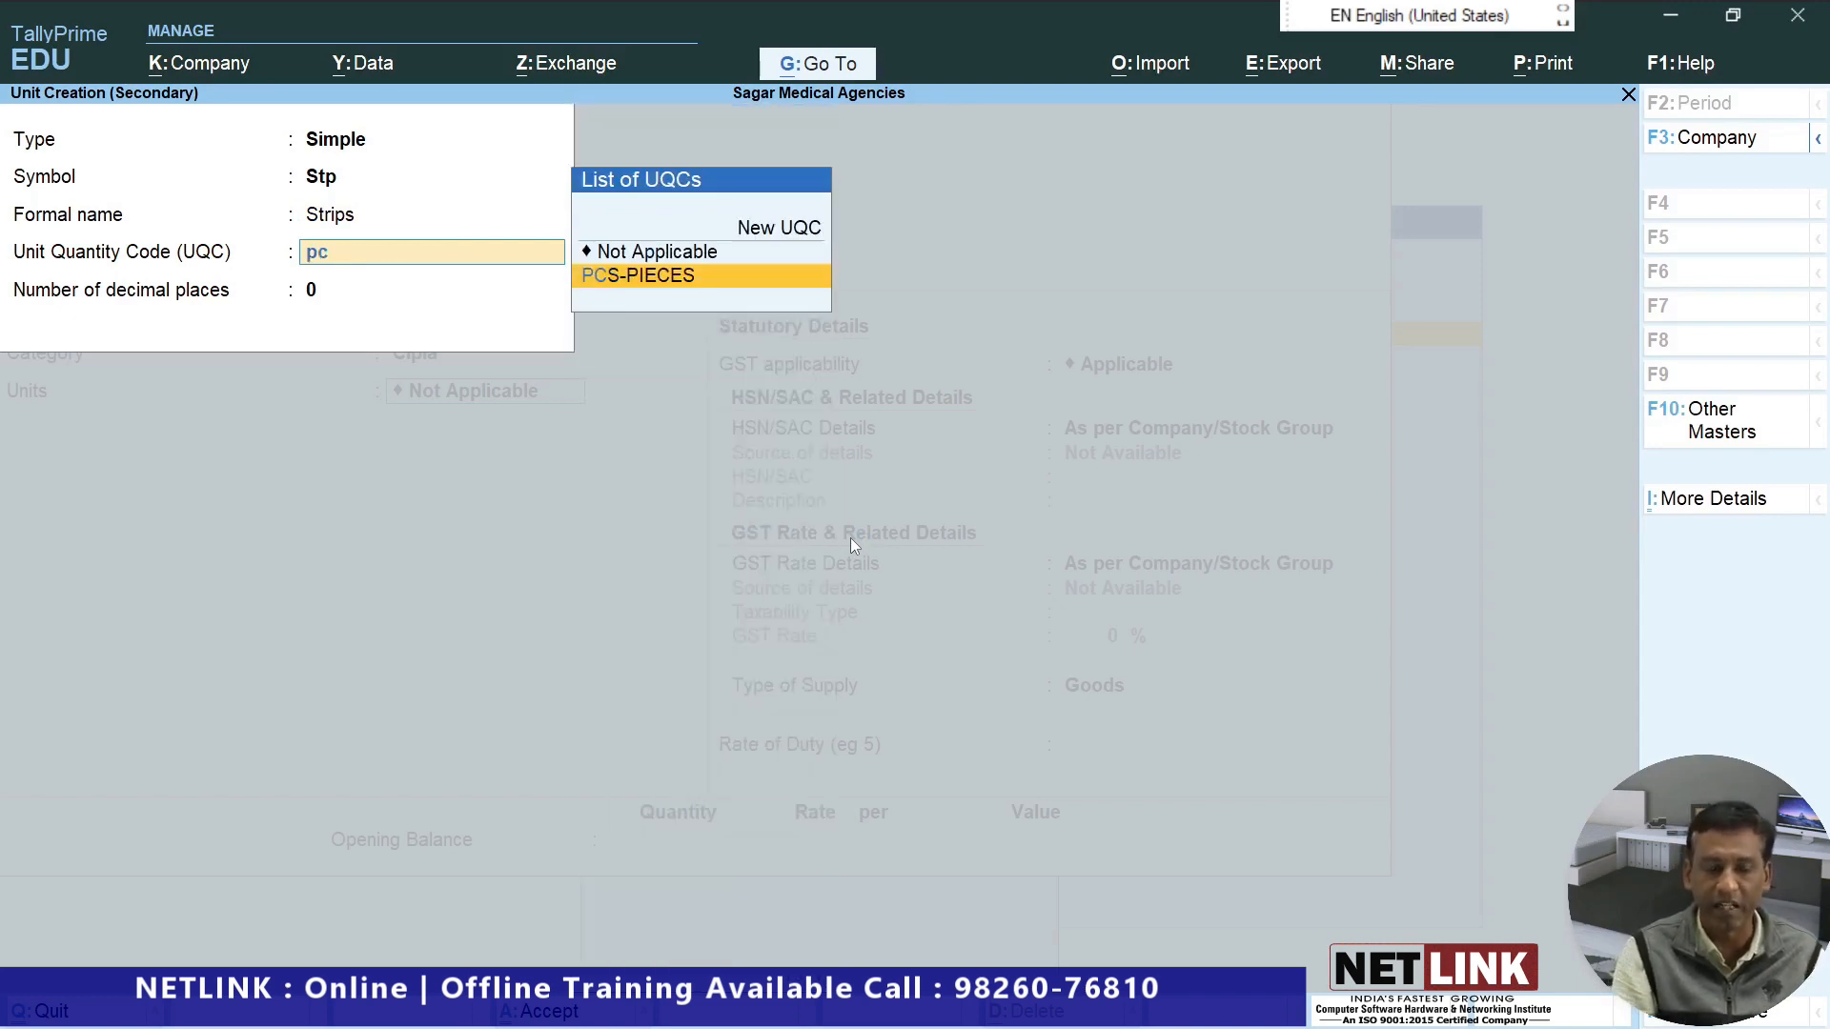
{"action": "type", "text": "st"}
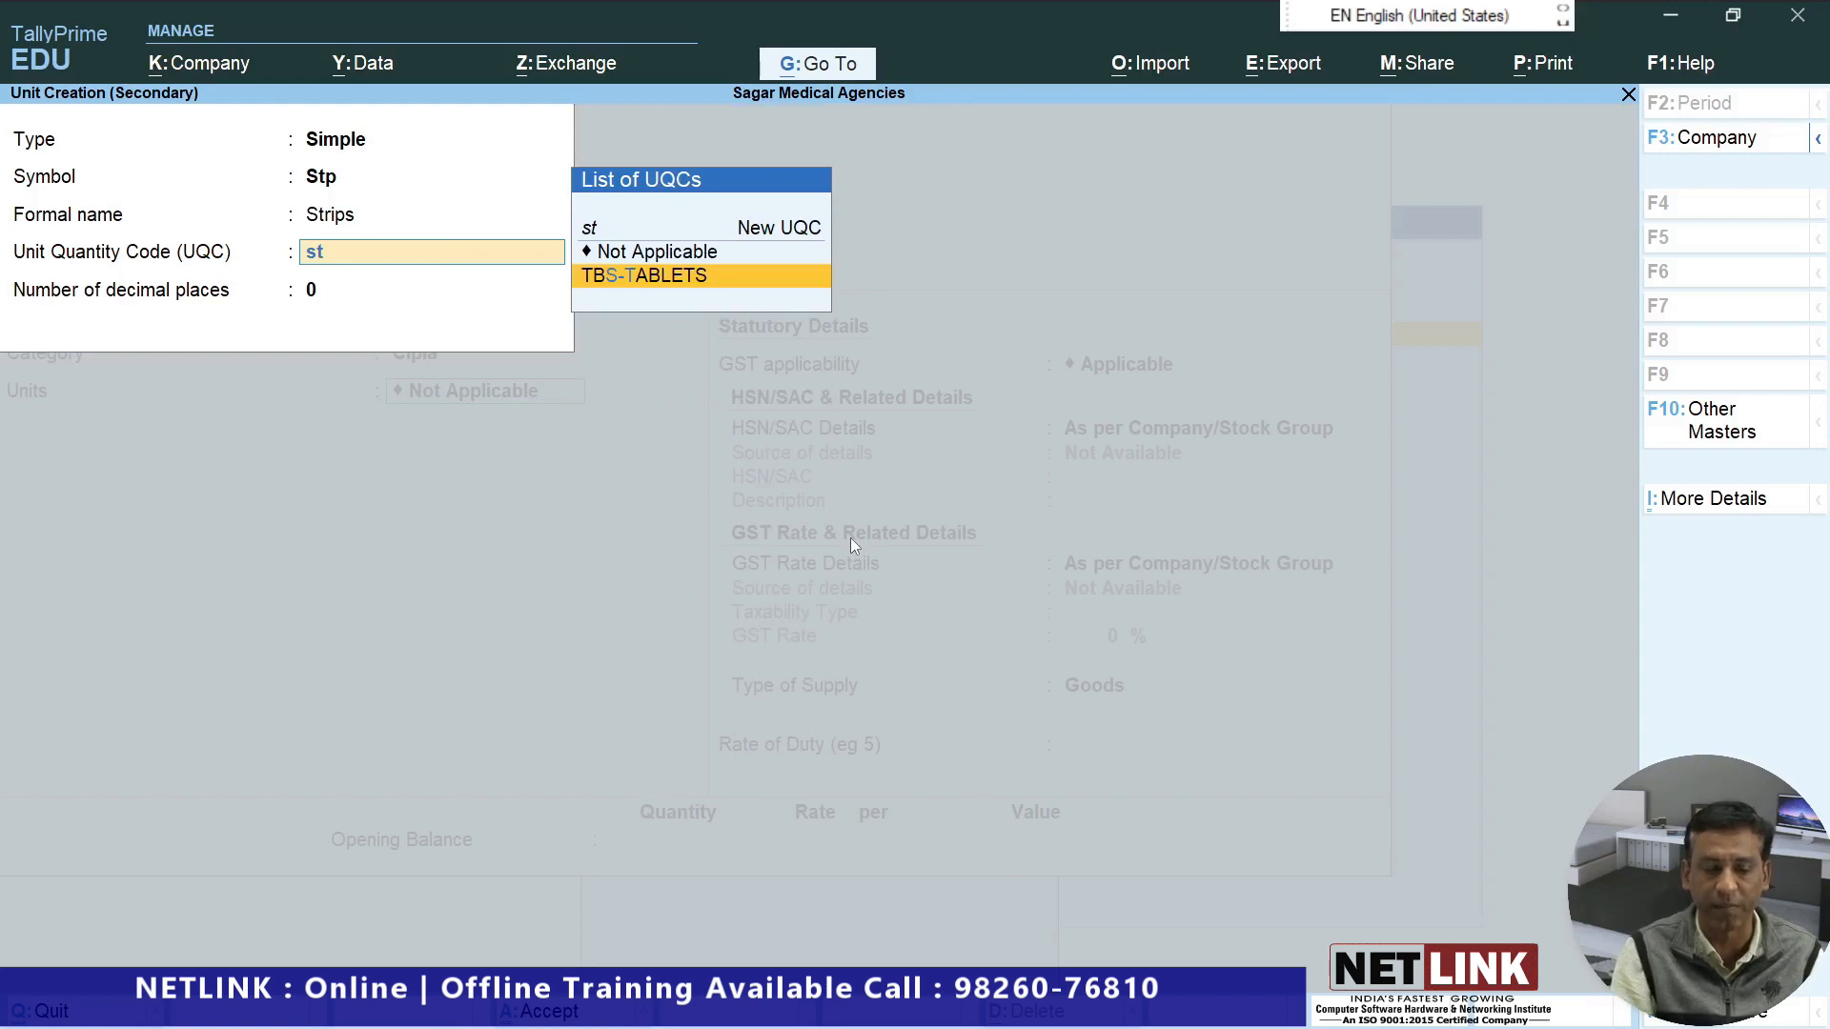
{"action": "key", "text": "Return"}
{"action": "key", "text": "Return"}
{"action": "key", "text": "Return"}
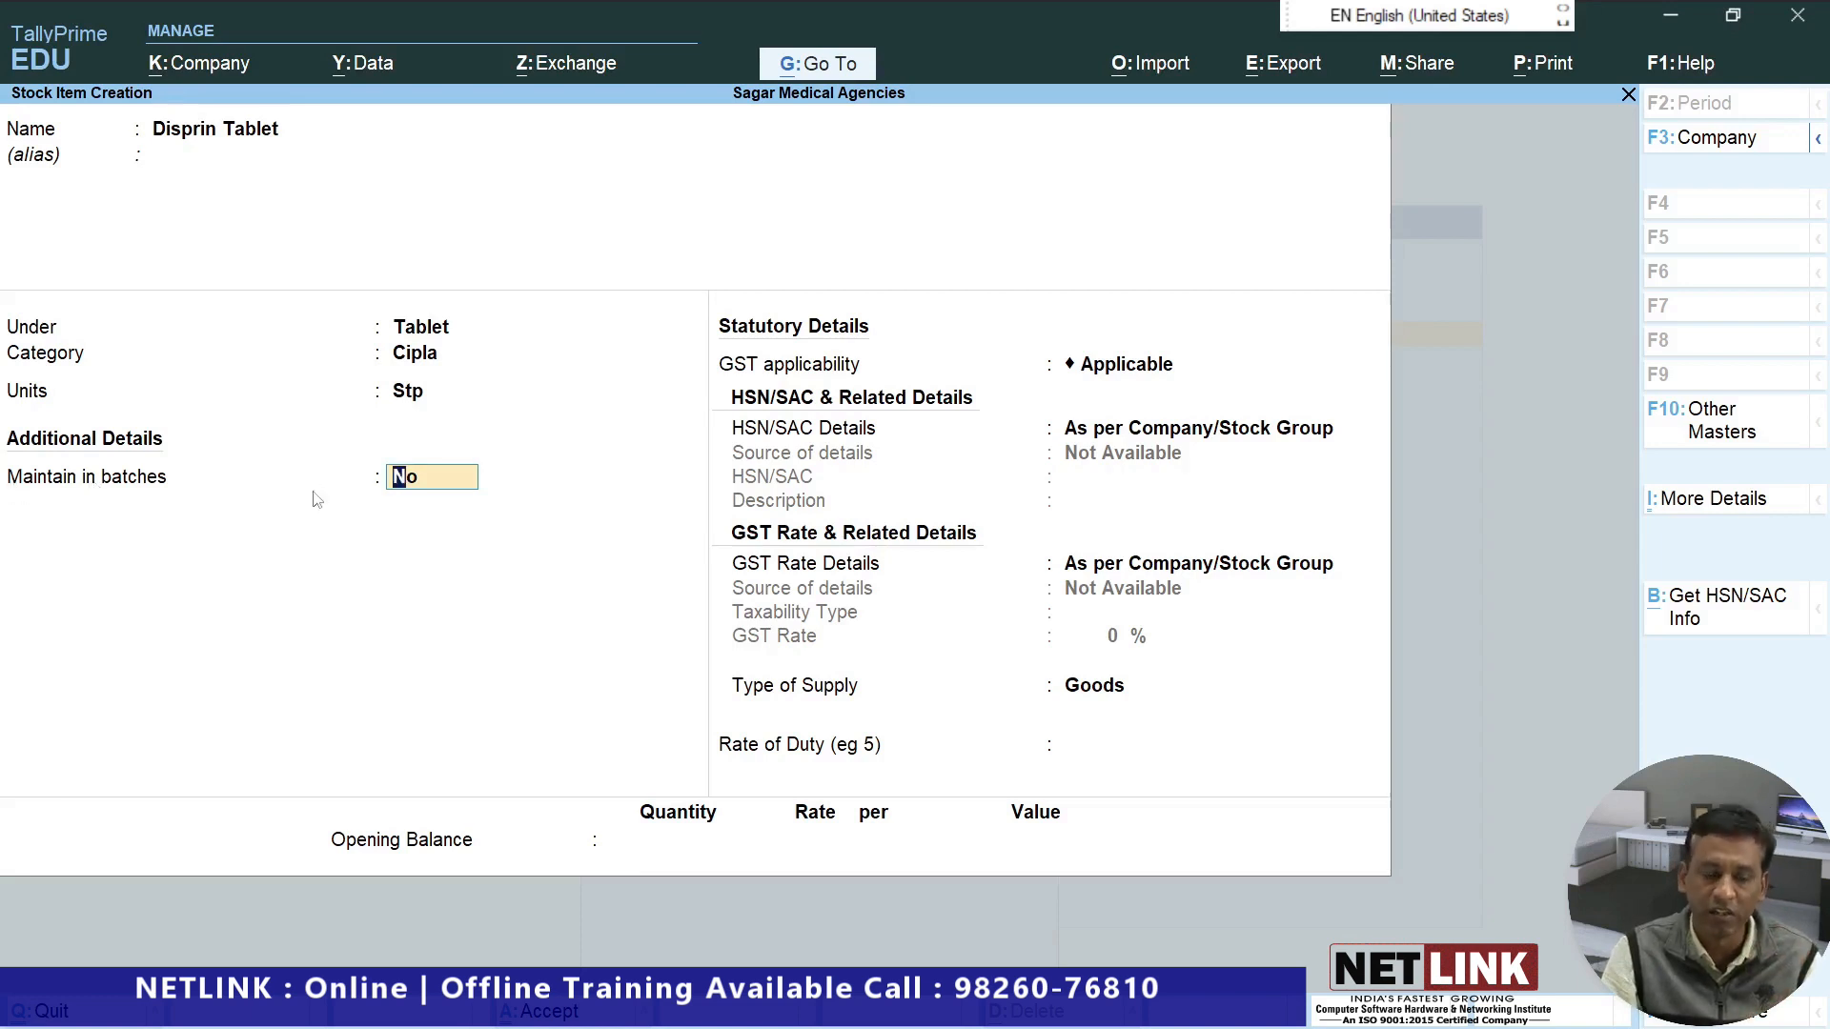
Enable maintaining Disprin Tablet in batches, with manufacturing date tracking and expiry dates.
{"action": "type", "text": "y"}
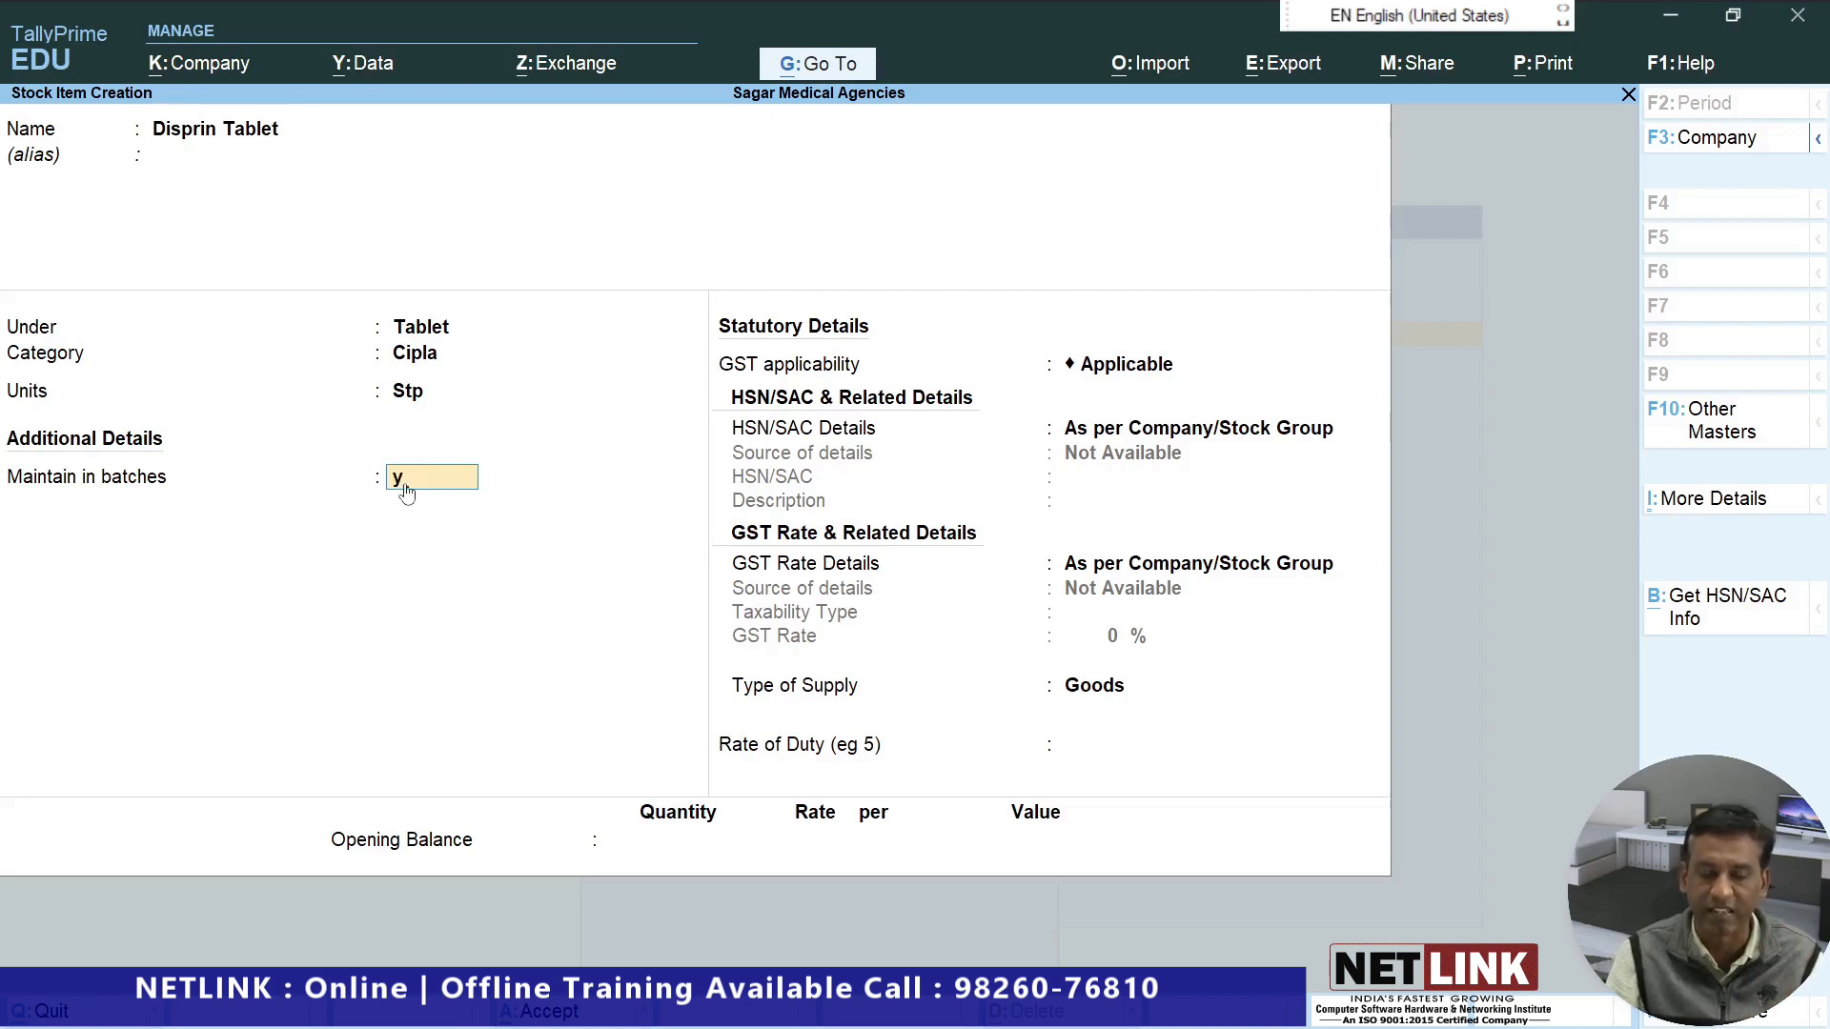
{"action": "key", "text": "Return"}
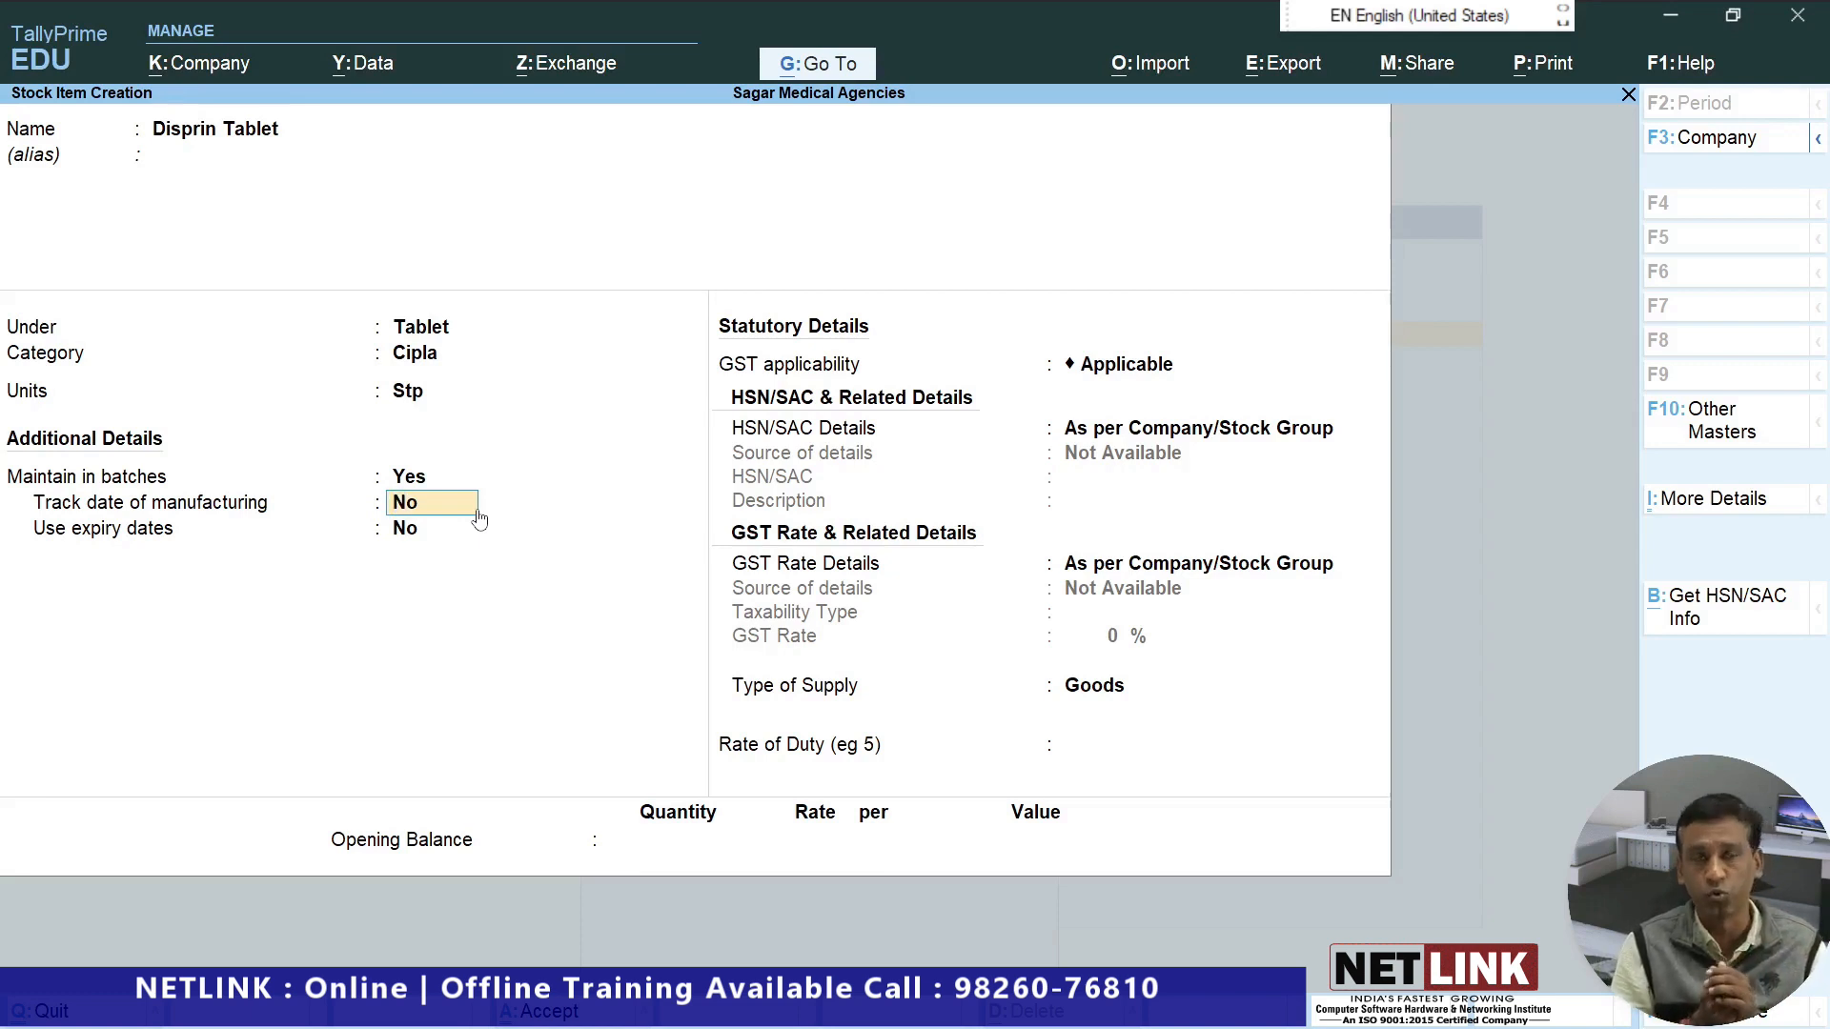
{"action": "type", "text": "y"}
{"action": "key", "text": "Return"}
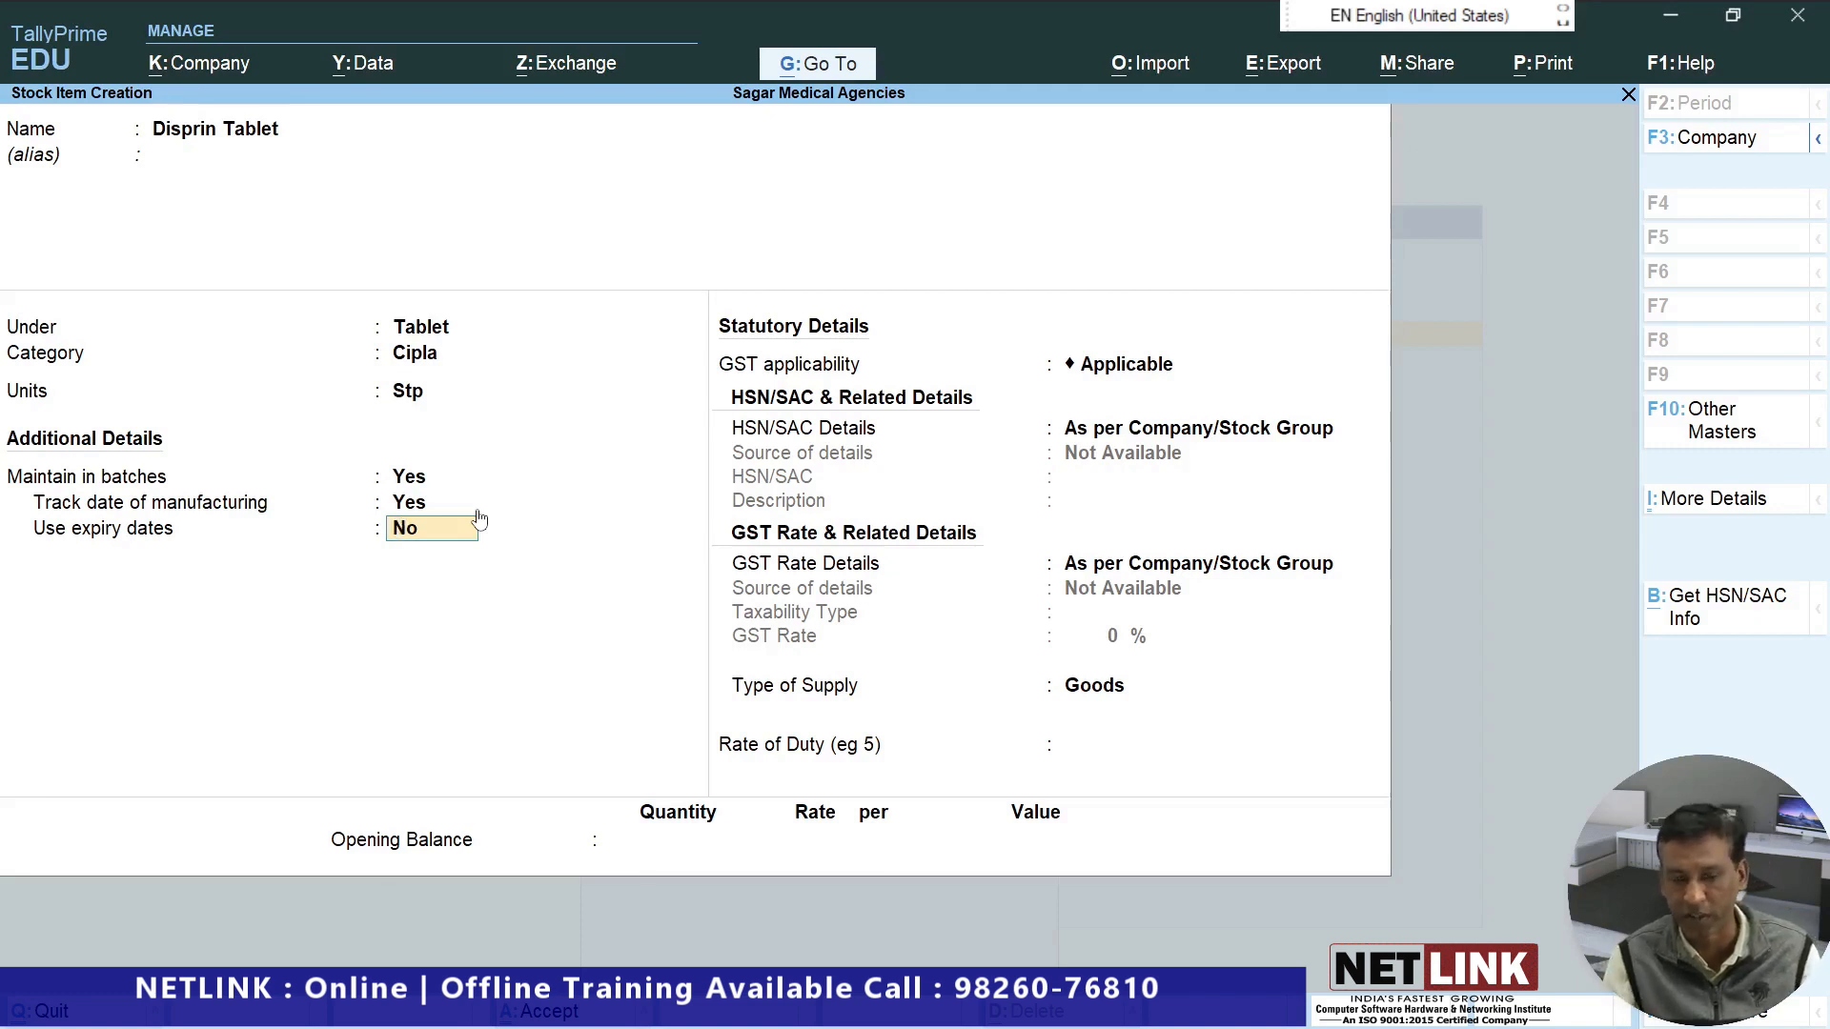
{"action": "type", "text": "y"}
{"action": "key", "text": "Return"}
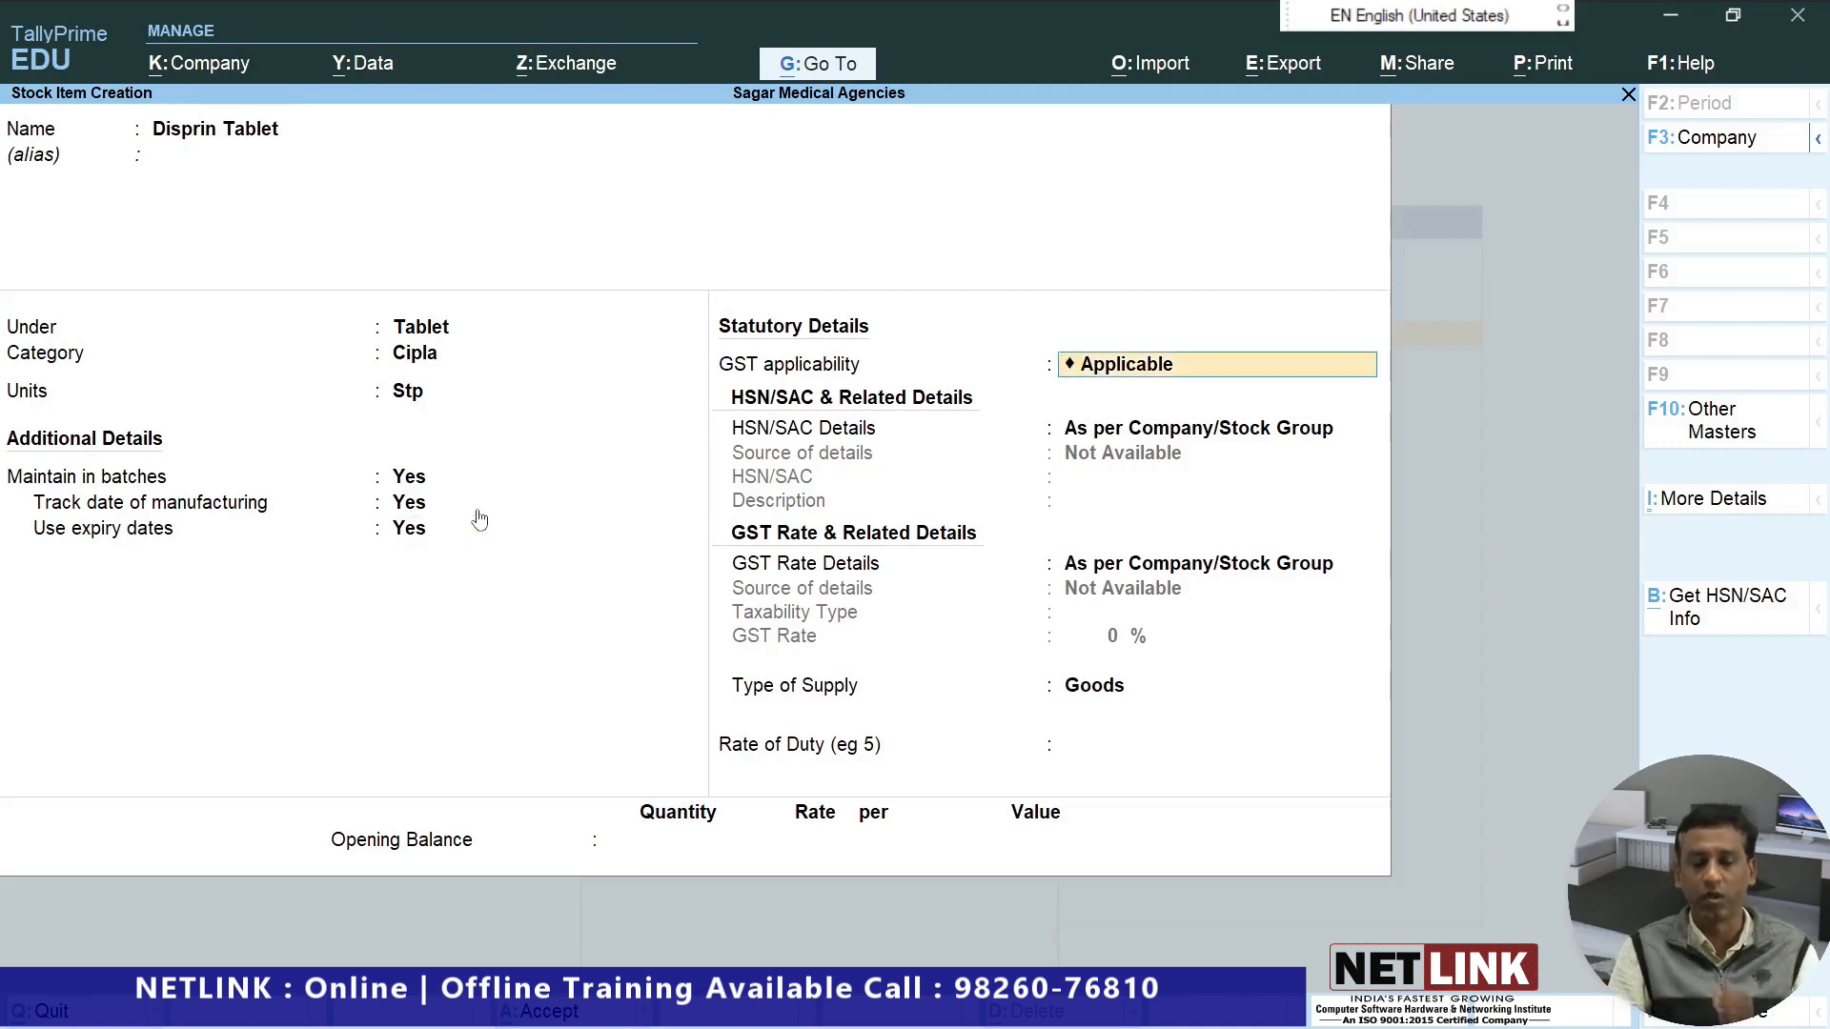
Keep the default GST, supply type and duty details without an opening balance and save the Disprin Tablet item.
{"action": "key", "text": "Return"}
{"action": "key", "text": "Return"}
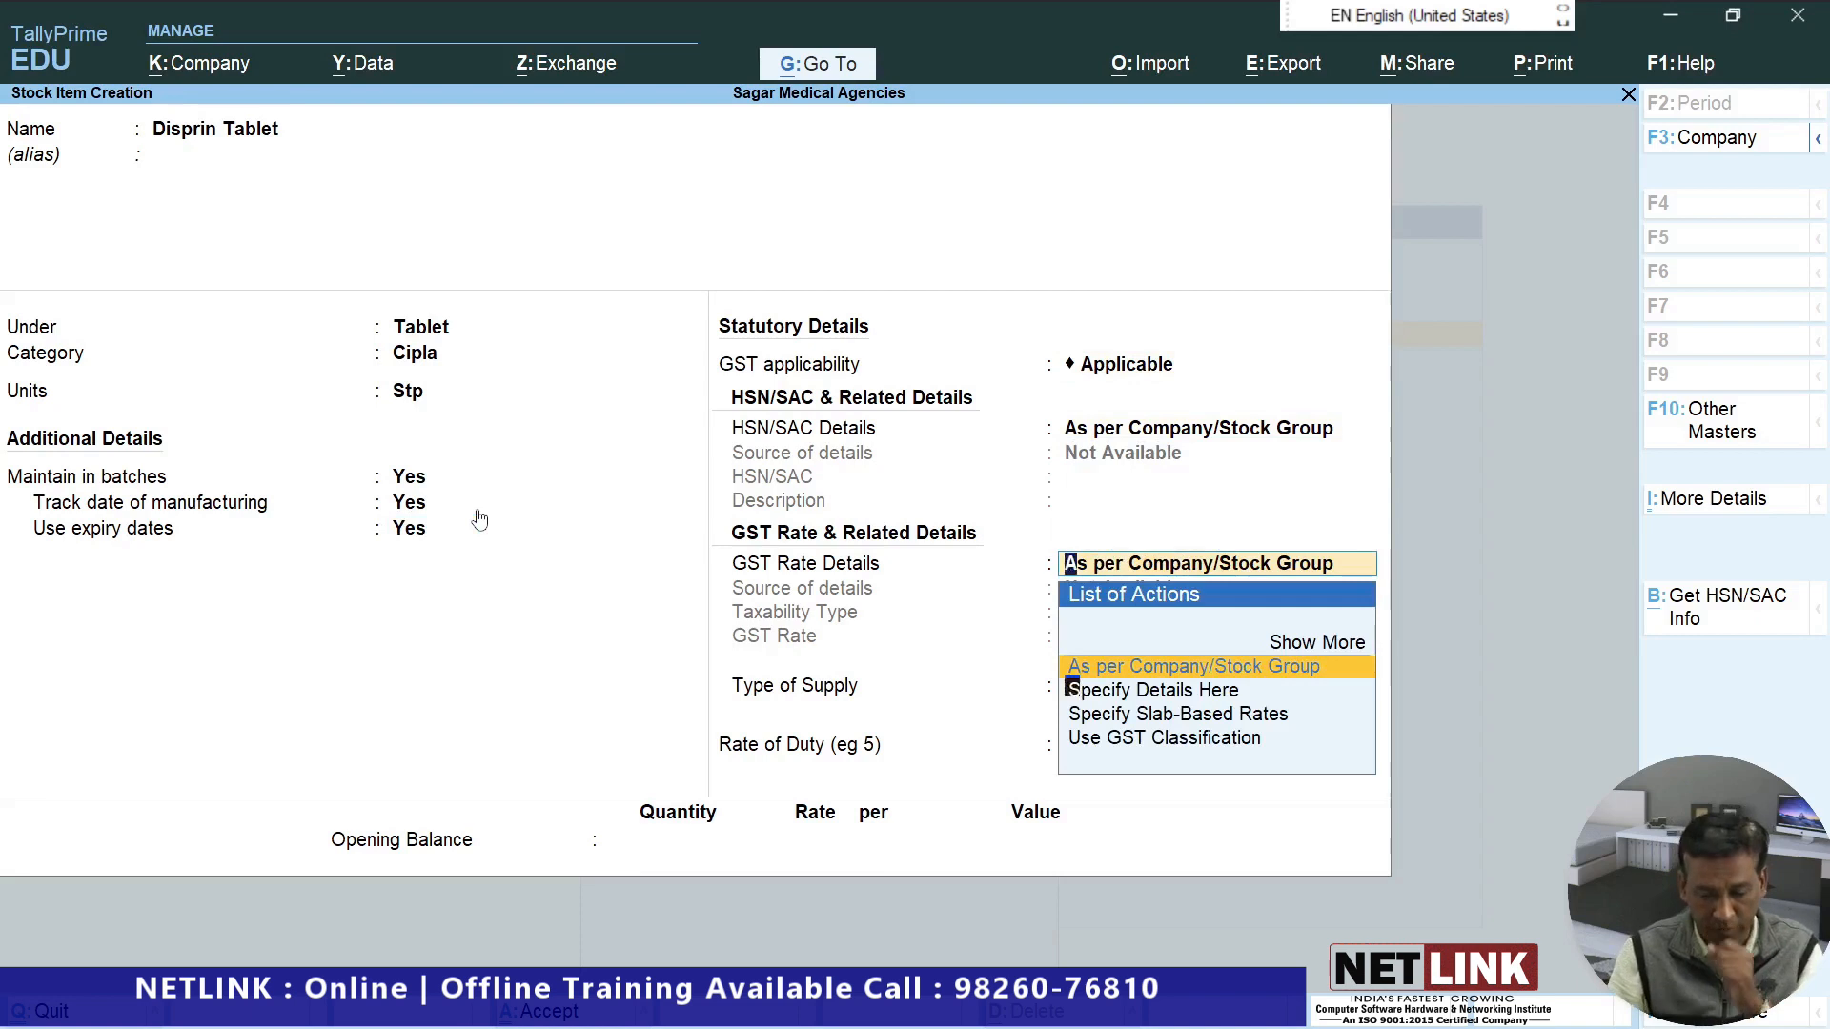
{"action": "key", "text": "Return"}
{"action": "key", "text": "Return"}
{"action": "key", "text": "Return"}
{"action": "key", "text": "Return"}
{"action": "key", "text": "Return"}
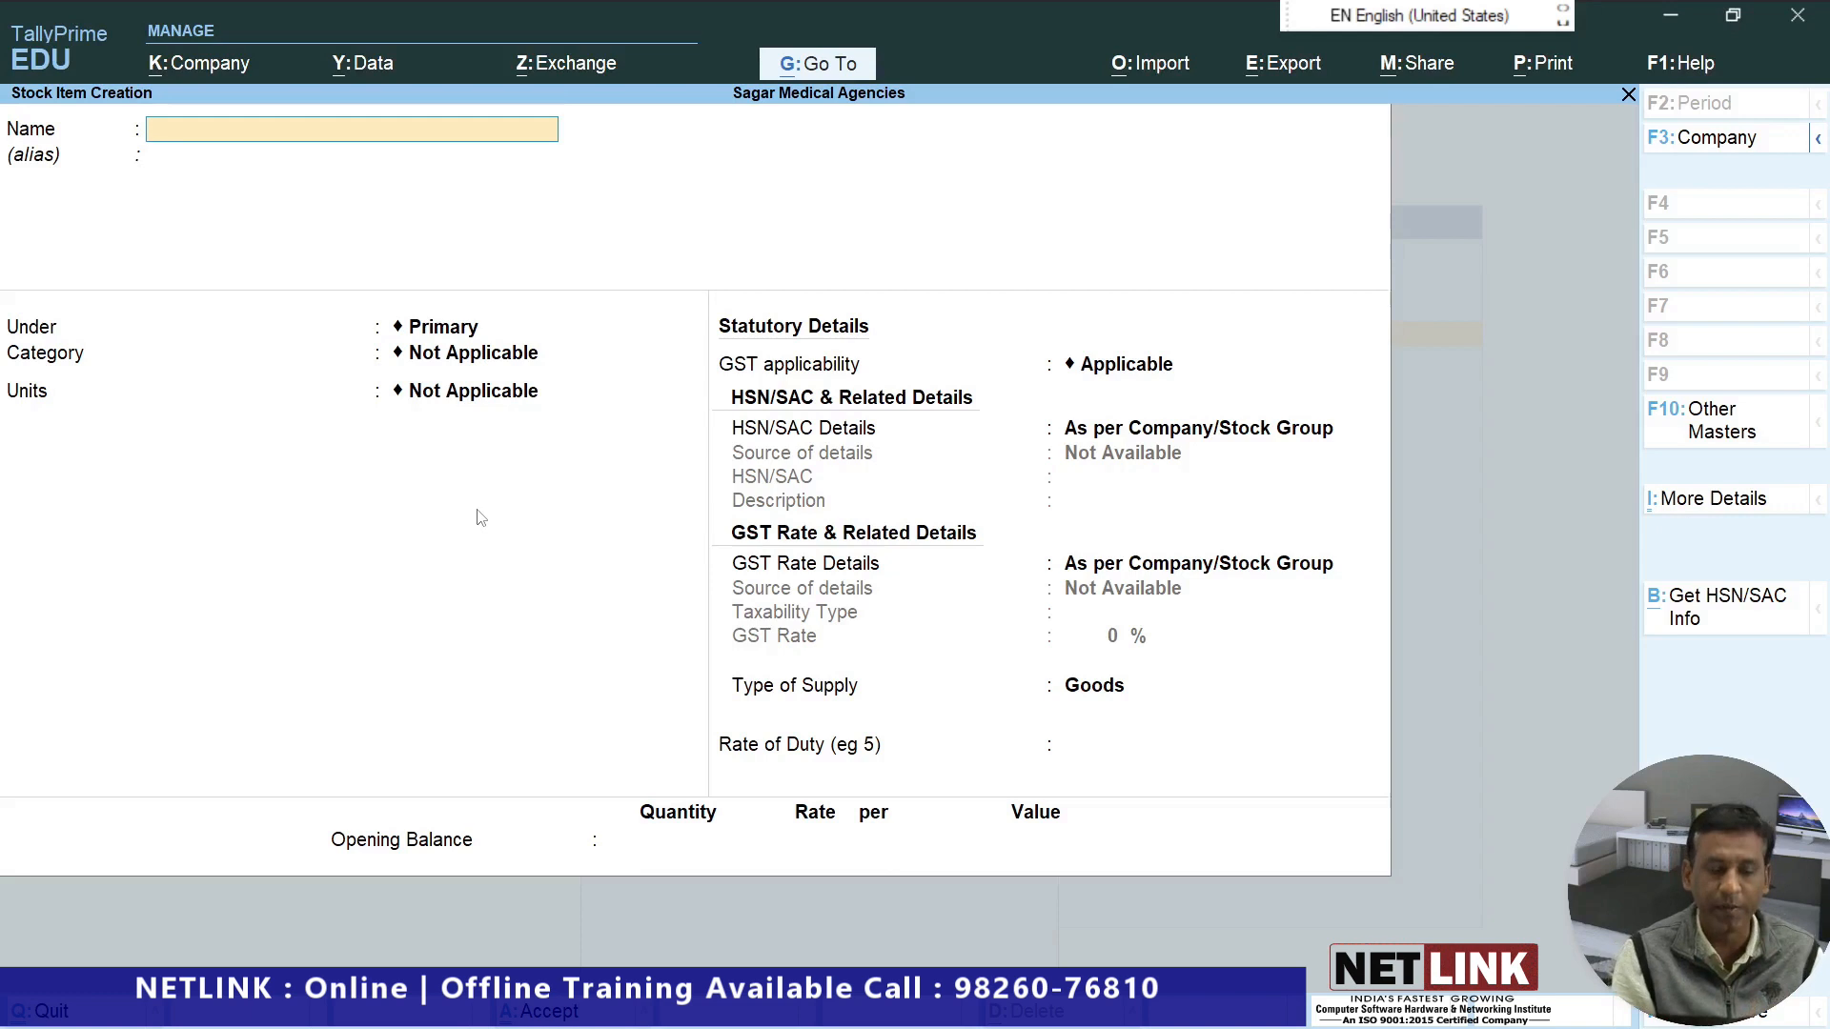
Start creating a stock item named Glaxo 100 Ml Syrup without an alias.
{"action": "type", "text": "Glaxo"}
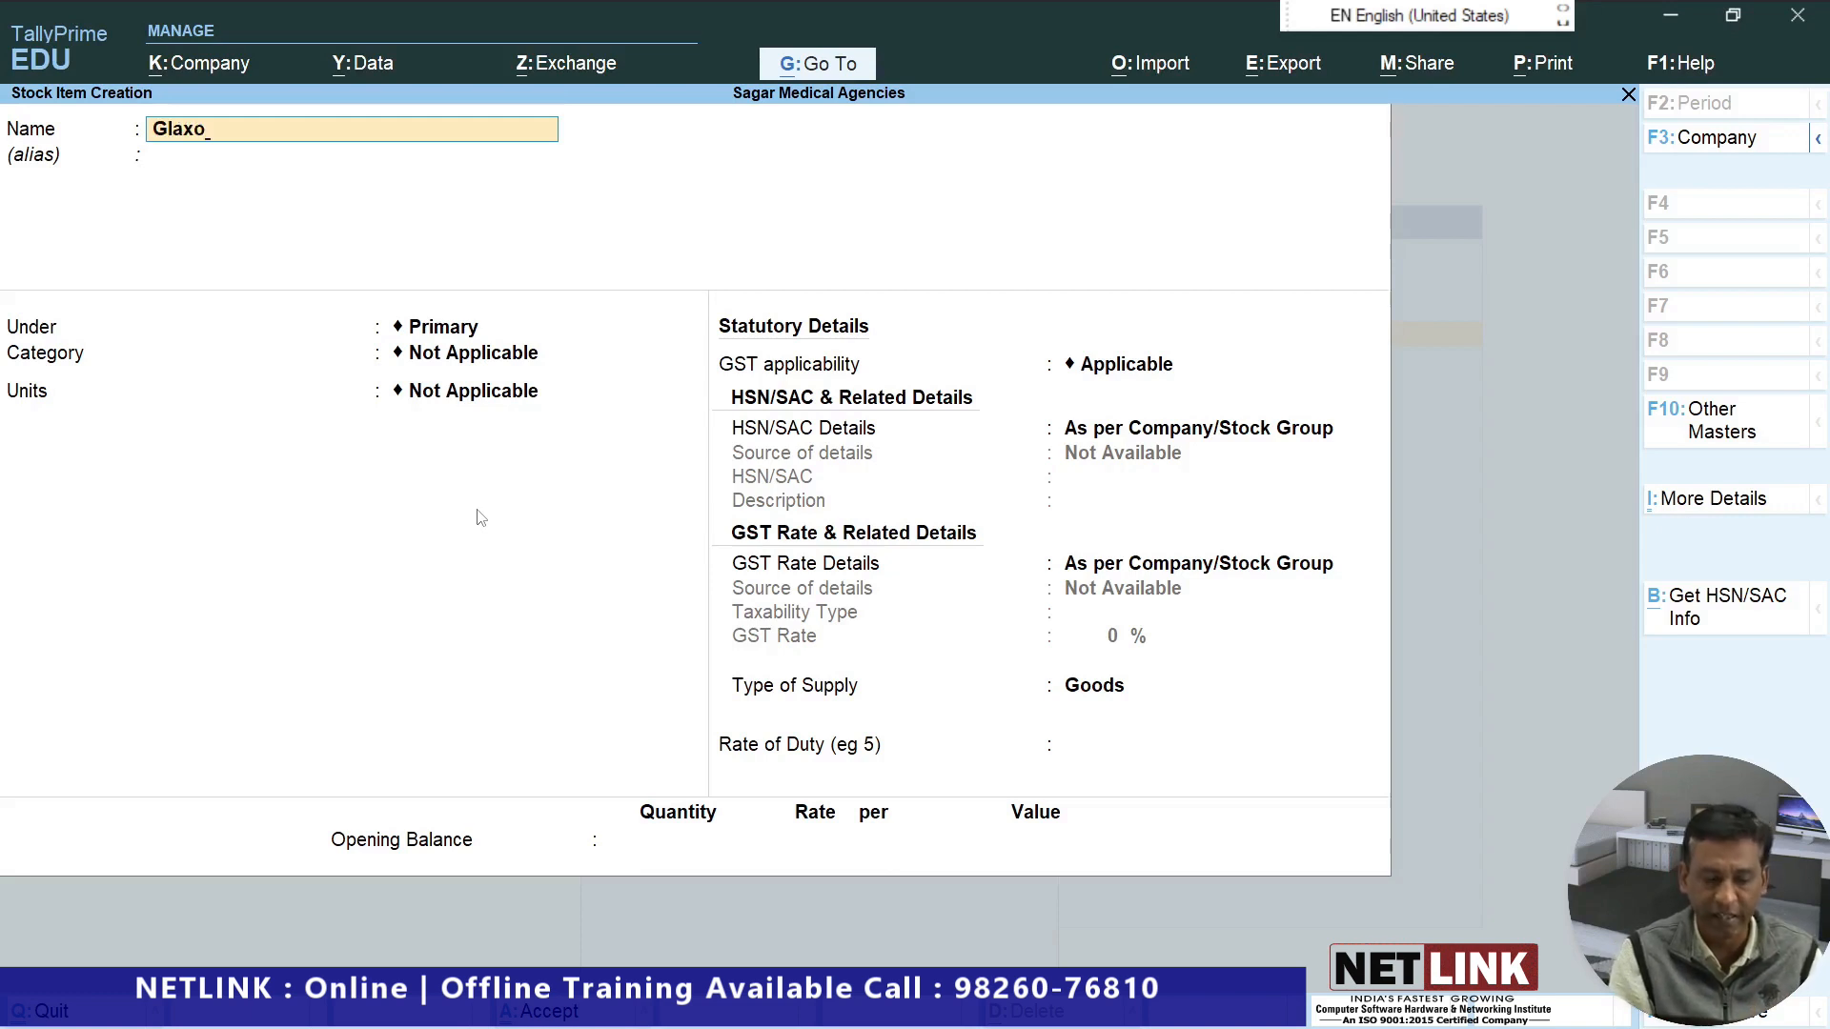
{"action": "type", "text": " 100 Ml Sy"}
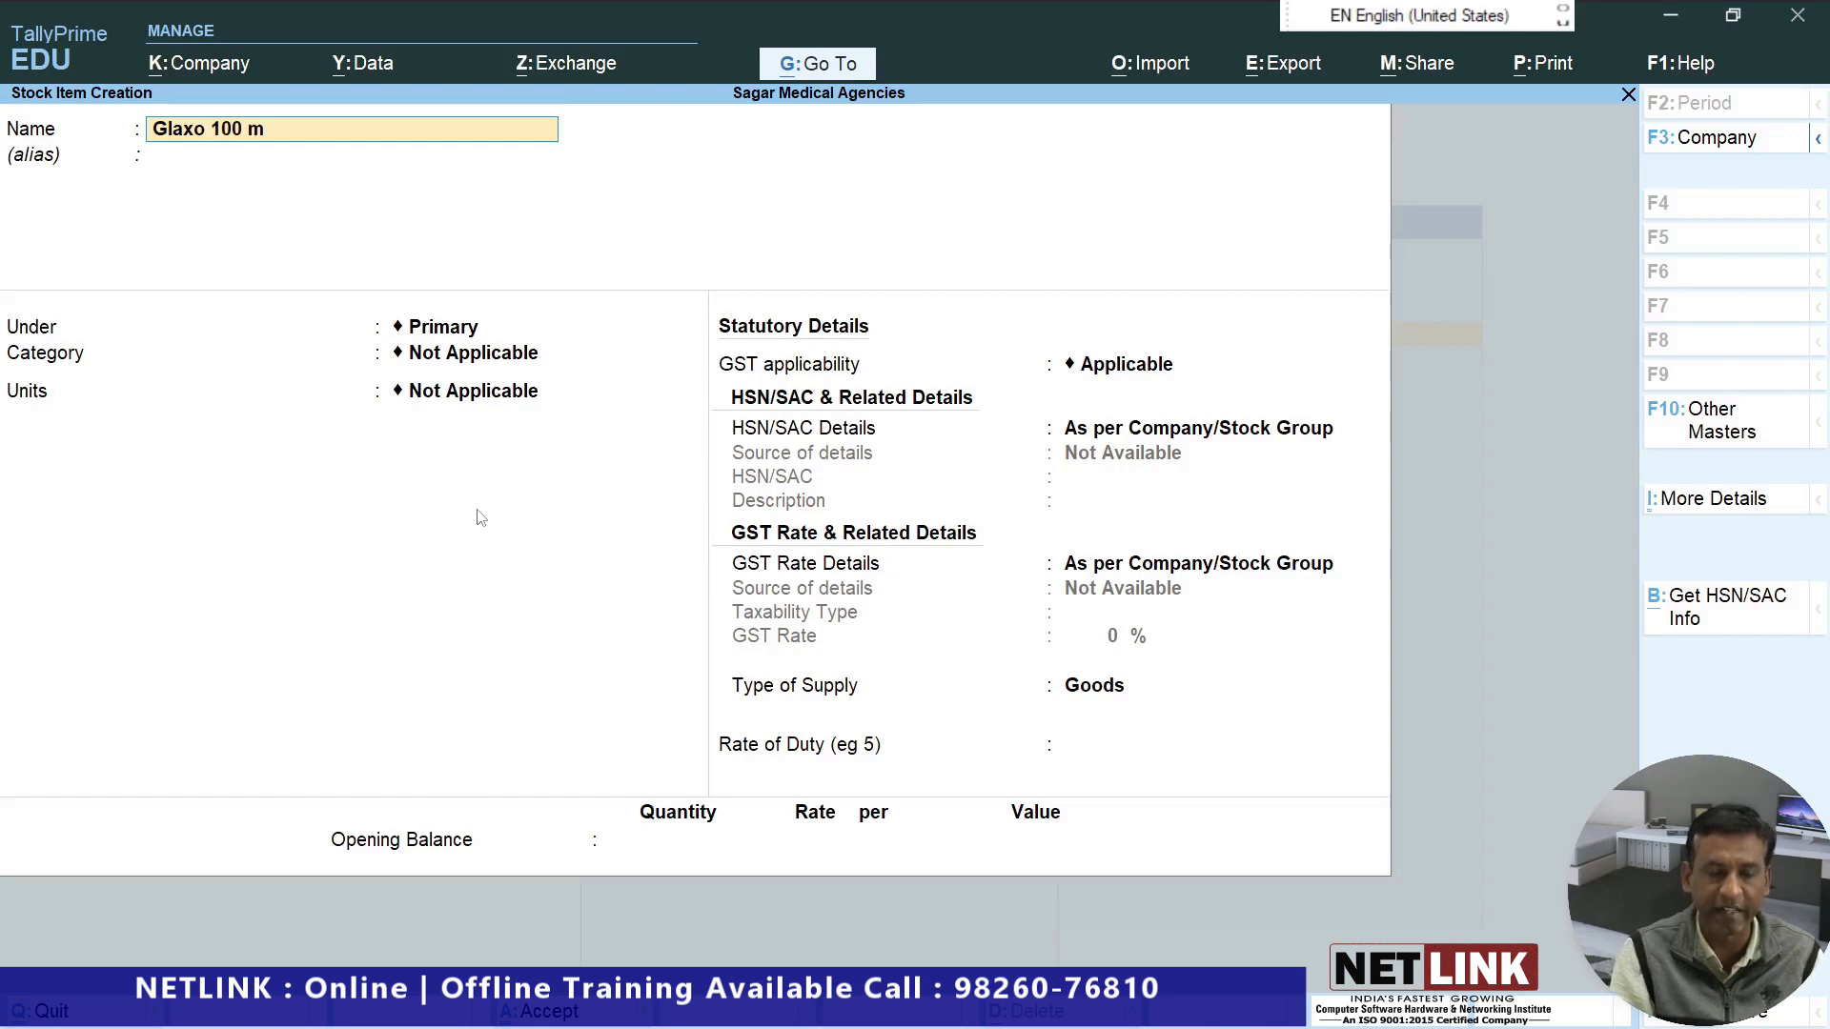
{"action": "type", "text": "rup"}
{"action": "key", "text": "Return"}
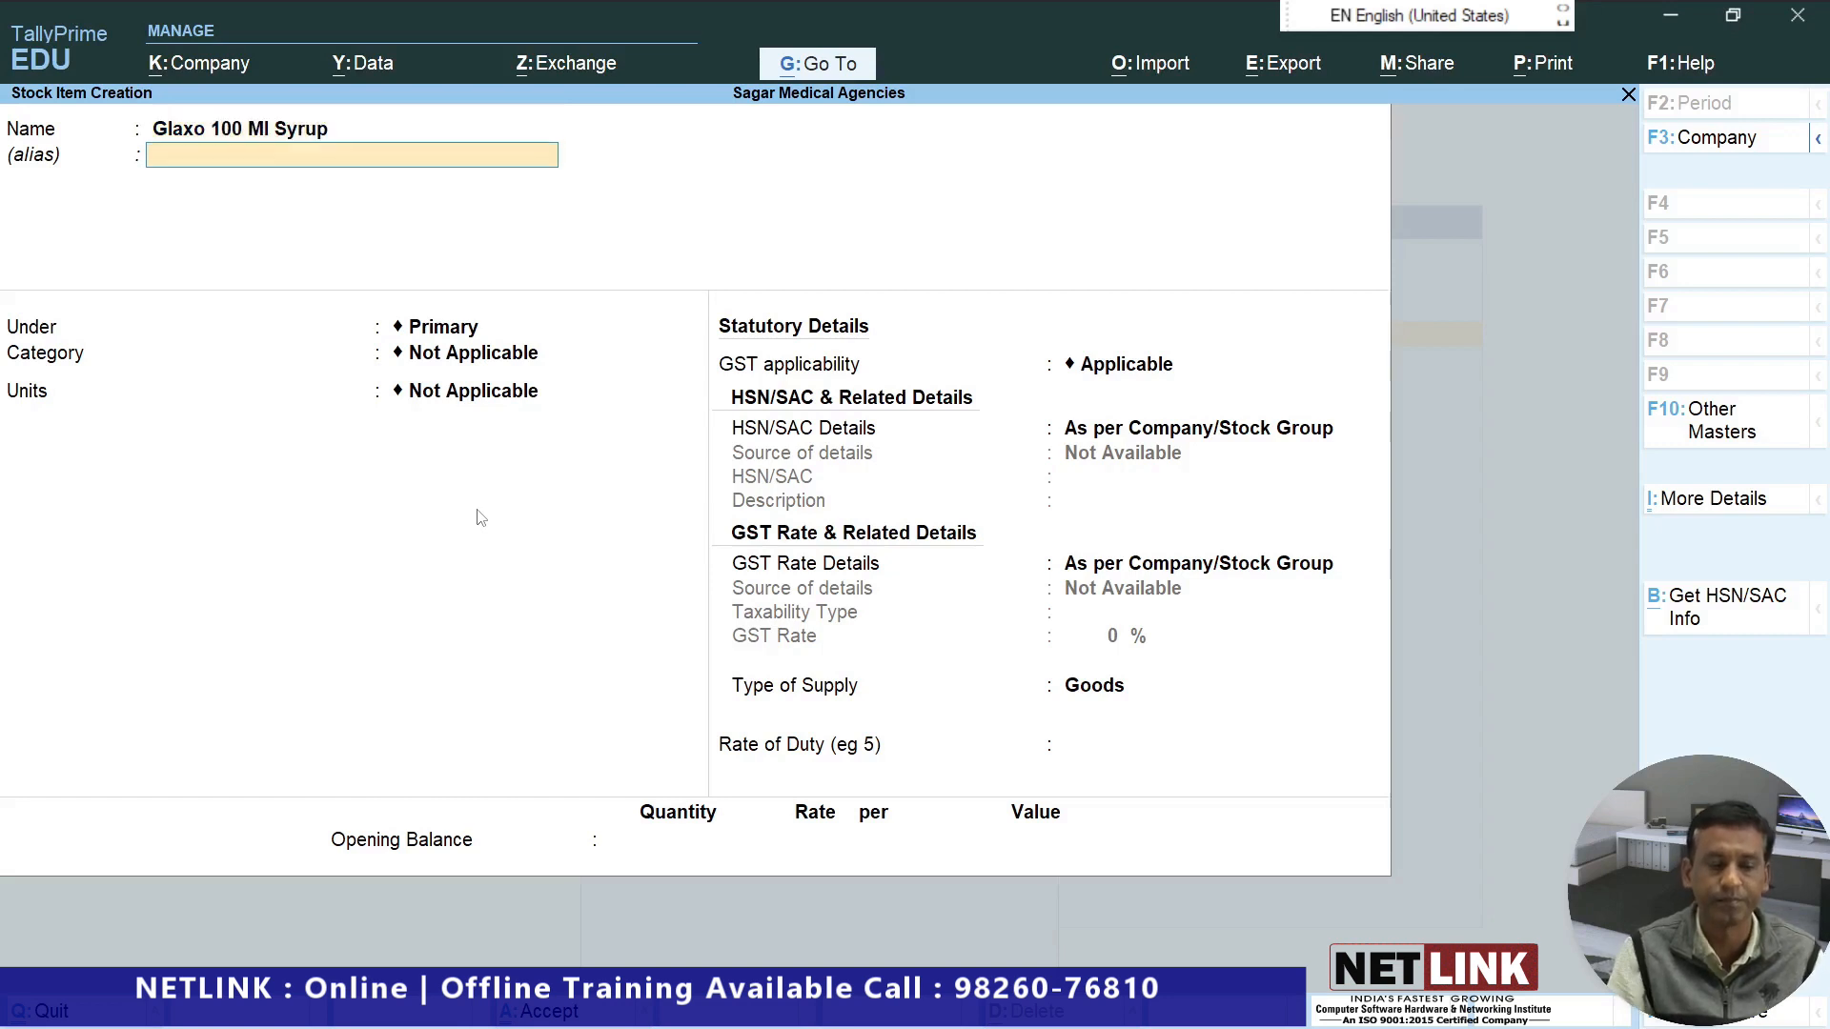
{"action": "key", "text": "Return"}
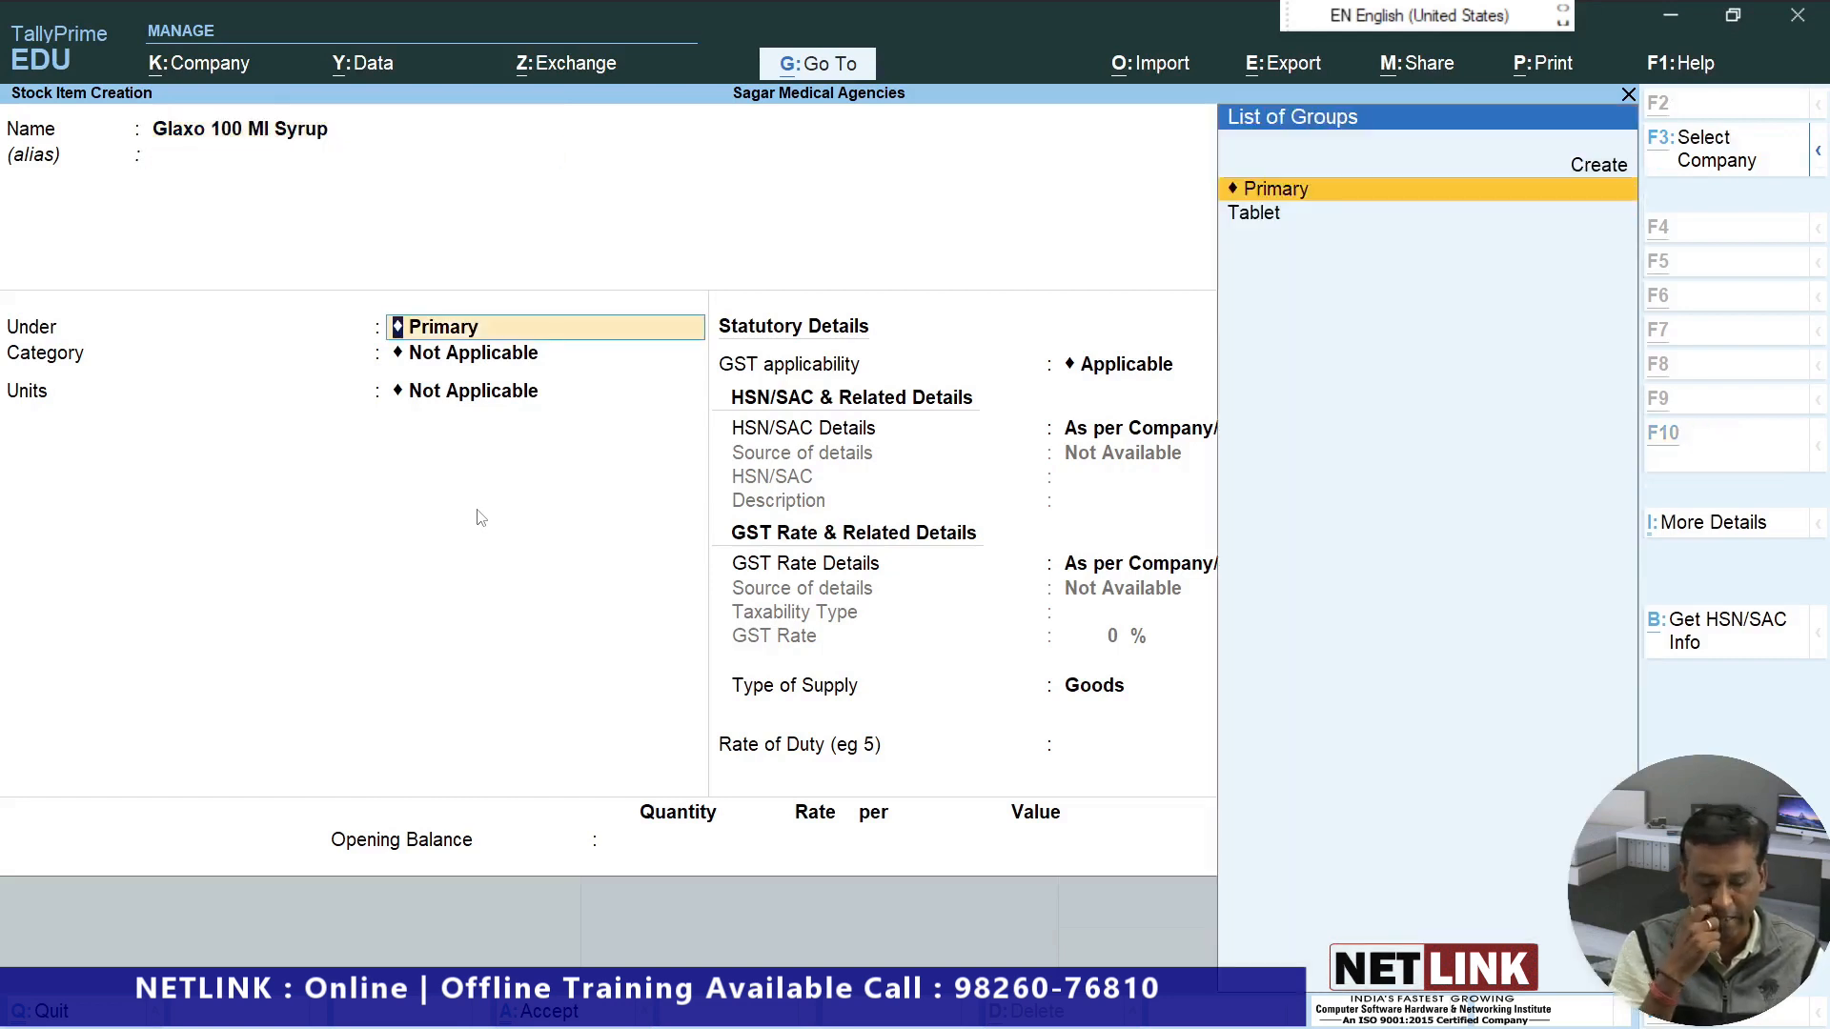
Start a stock group named Syrup for the item, and create another Syrup group under Primary as its parent.
{"action": "key", "text": "alt+c"}
{"action": "type", "text": "Syrup"}
{"action": "key", "text": "Return"}
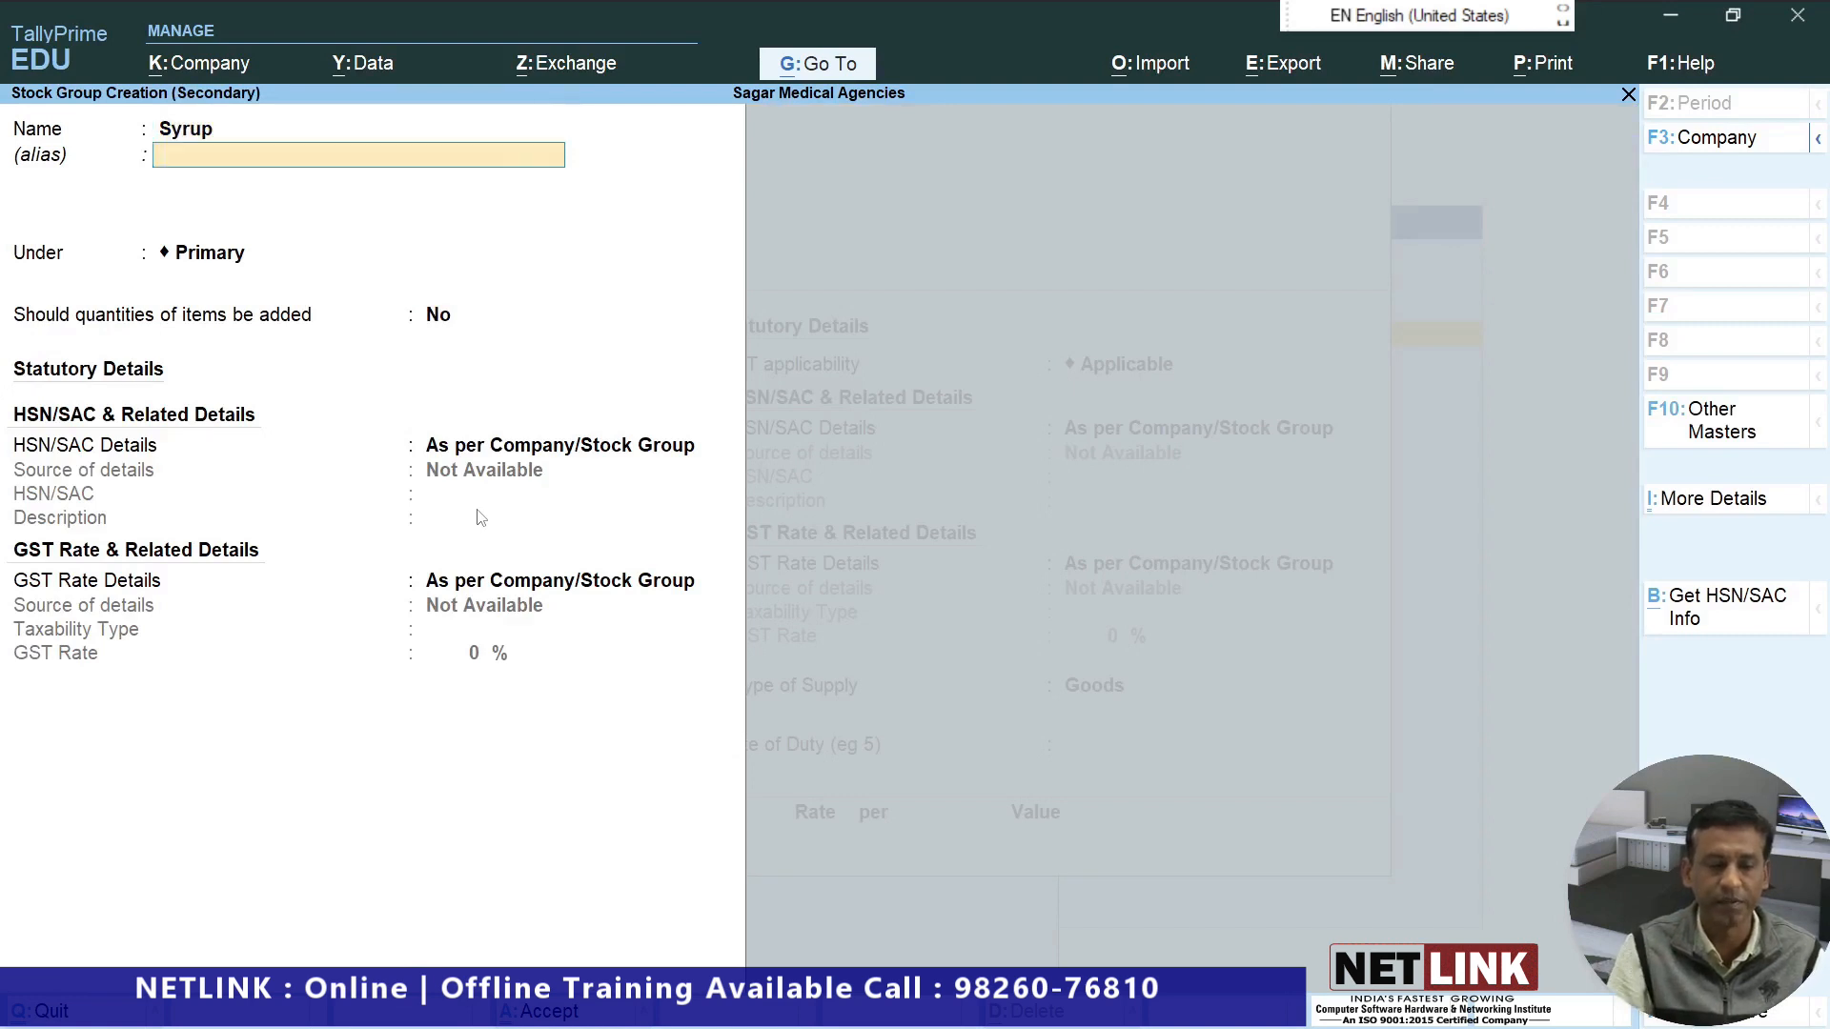
{"action": "key", "text": "Return"}
{"action": "key", "text": "ctrl+a"}
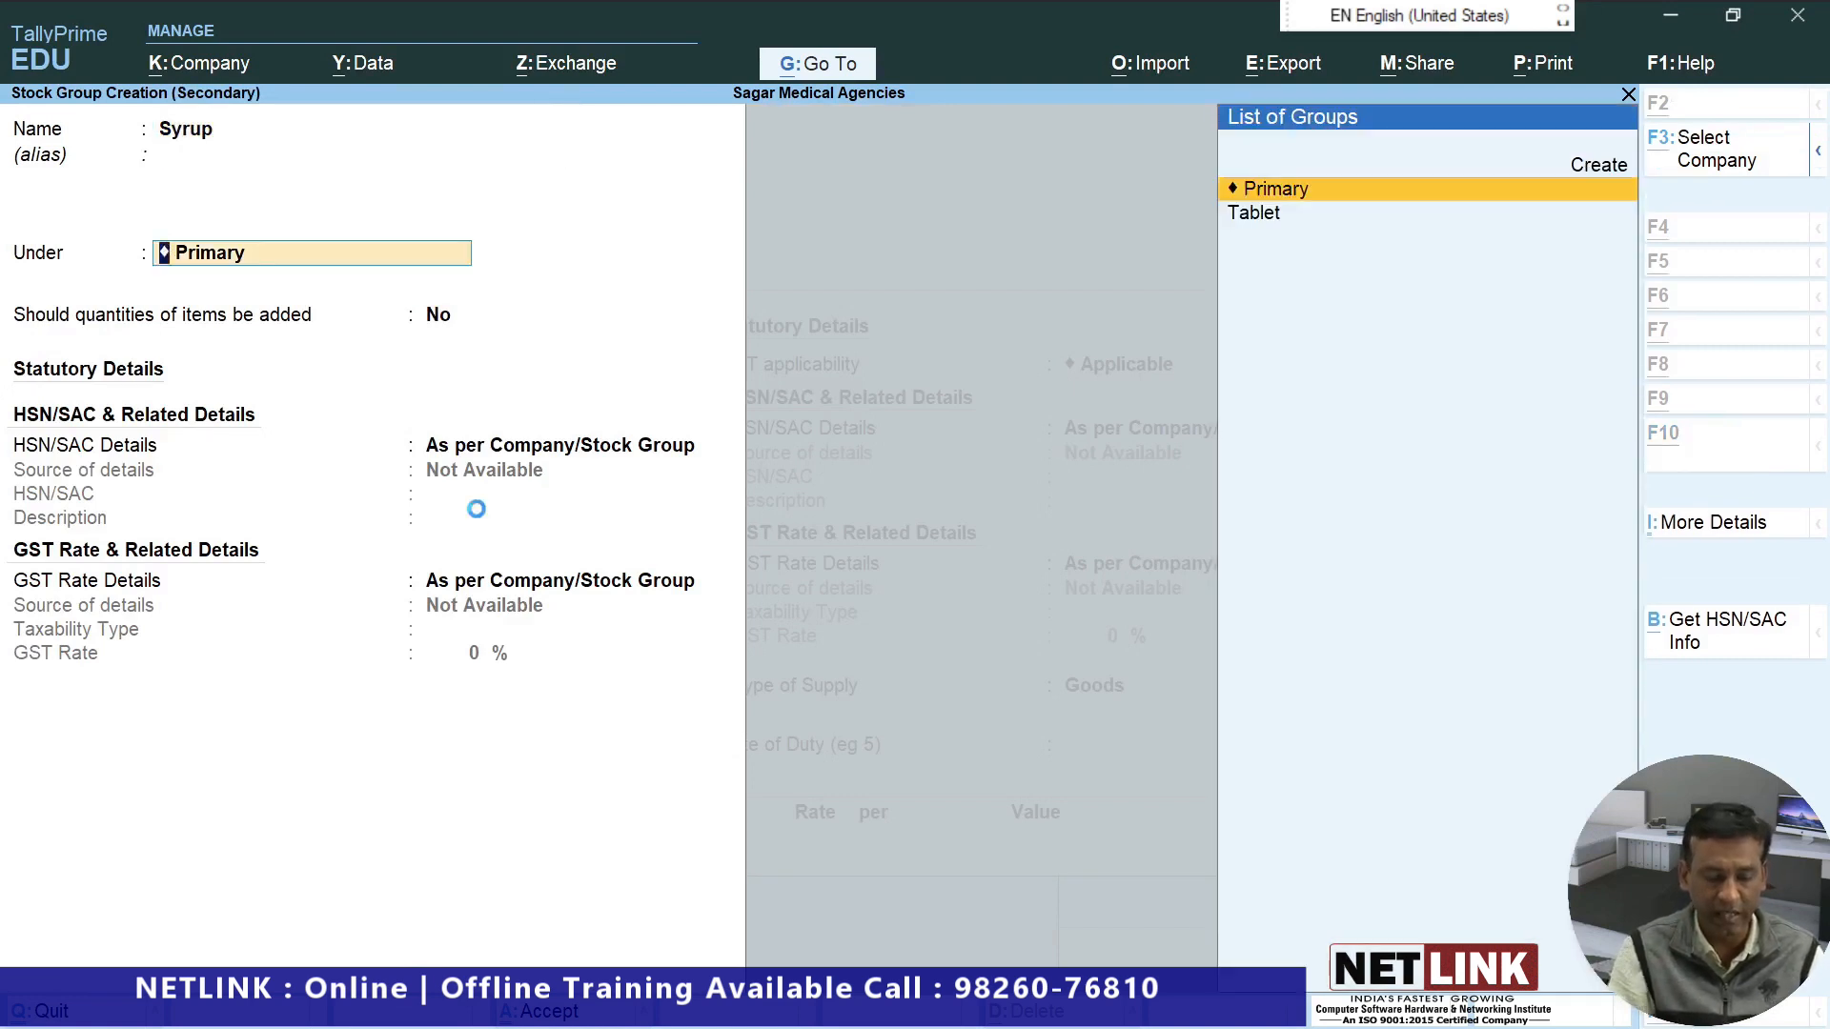
{"action": "type", "text": "Syrup"}
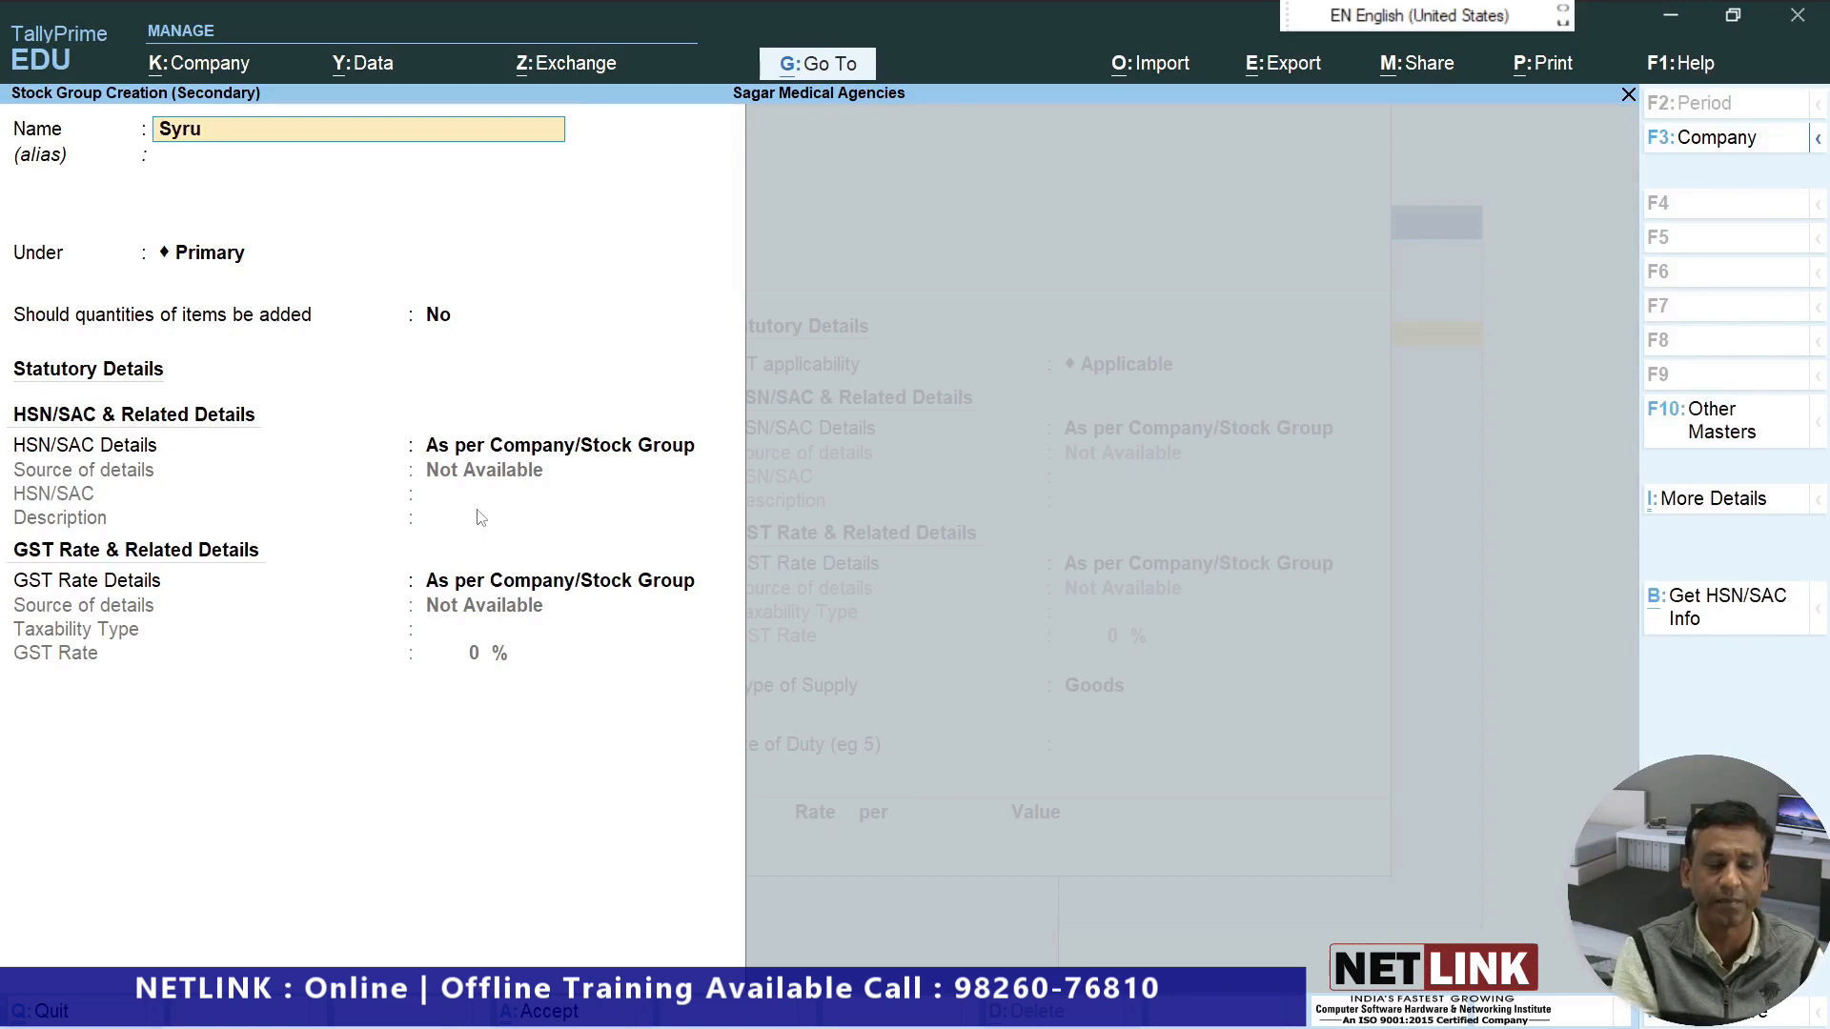
{"action": "key", "text": "Return"}
{"action": "key", "text": "Return"}
{"action": "key", "text": "Return"}
{"action": "key", "text": "Return"}
{"action": "key", "text": "Return"}
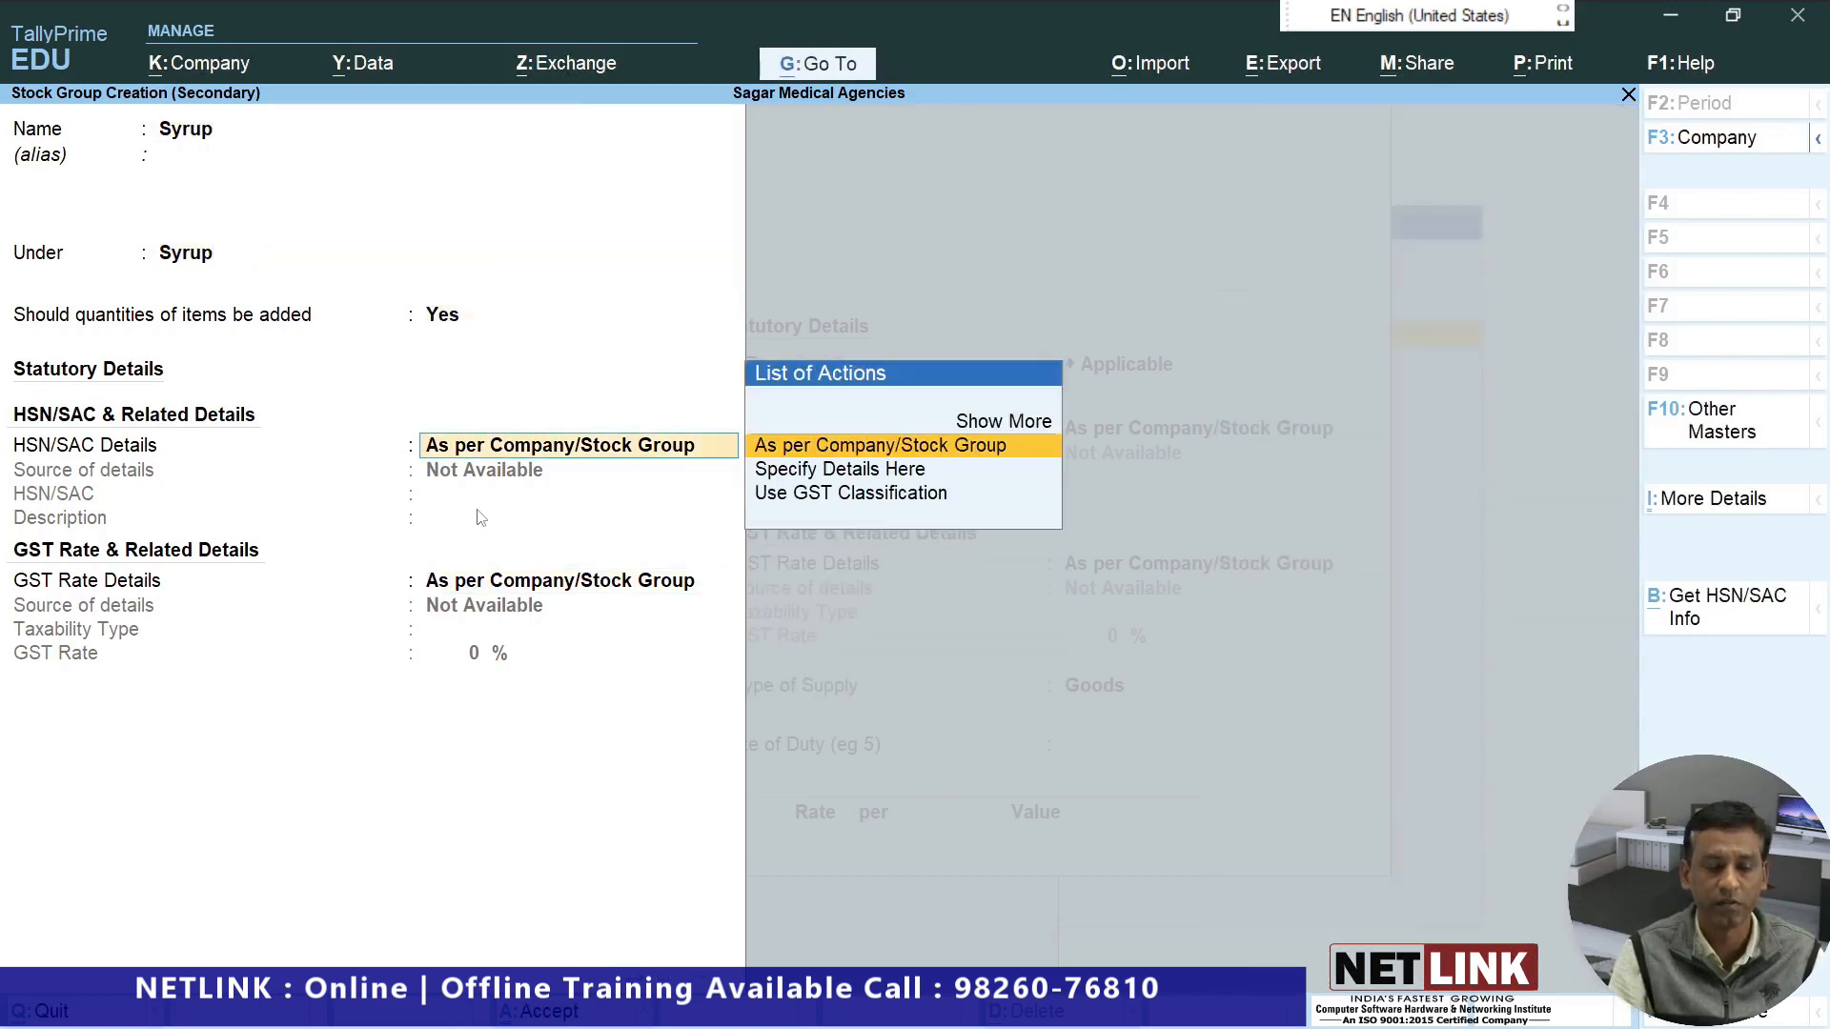
Try to save the second Syrup group under Syrup with HSN/SAC and GST rate details as per company/stock group.
{"action": "key", "text": "Return"}
{"action": "key", "text": "Return"}
{"action": "key", "text": "Return"}
{"action": "key", "text": "Return"}
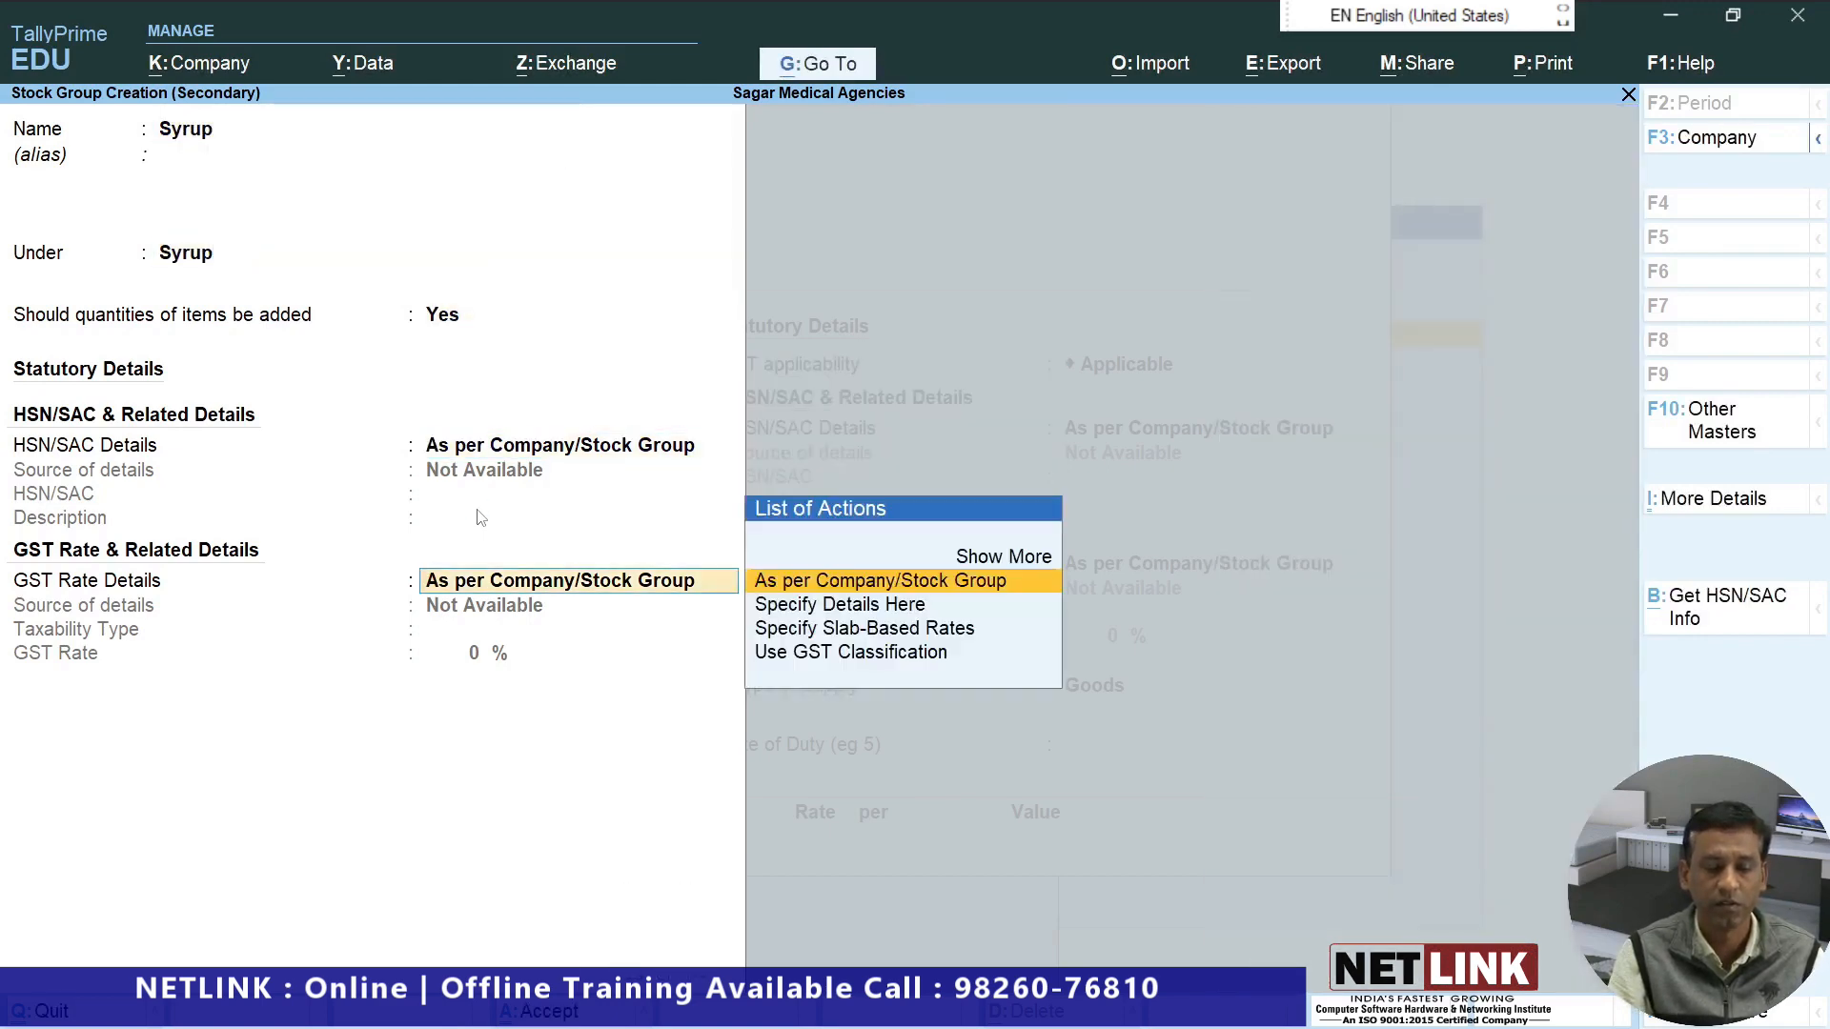
{"action": "key", "text": "Return"}
{"action": "key", "text": "Return"}
{"action": "key", "text": "Return"}
{"action": "key", "text": "Return"}
{"action": "key", "text": "Return"}
{"action": "key", "text": "Return"}
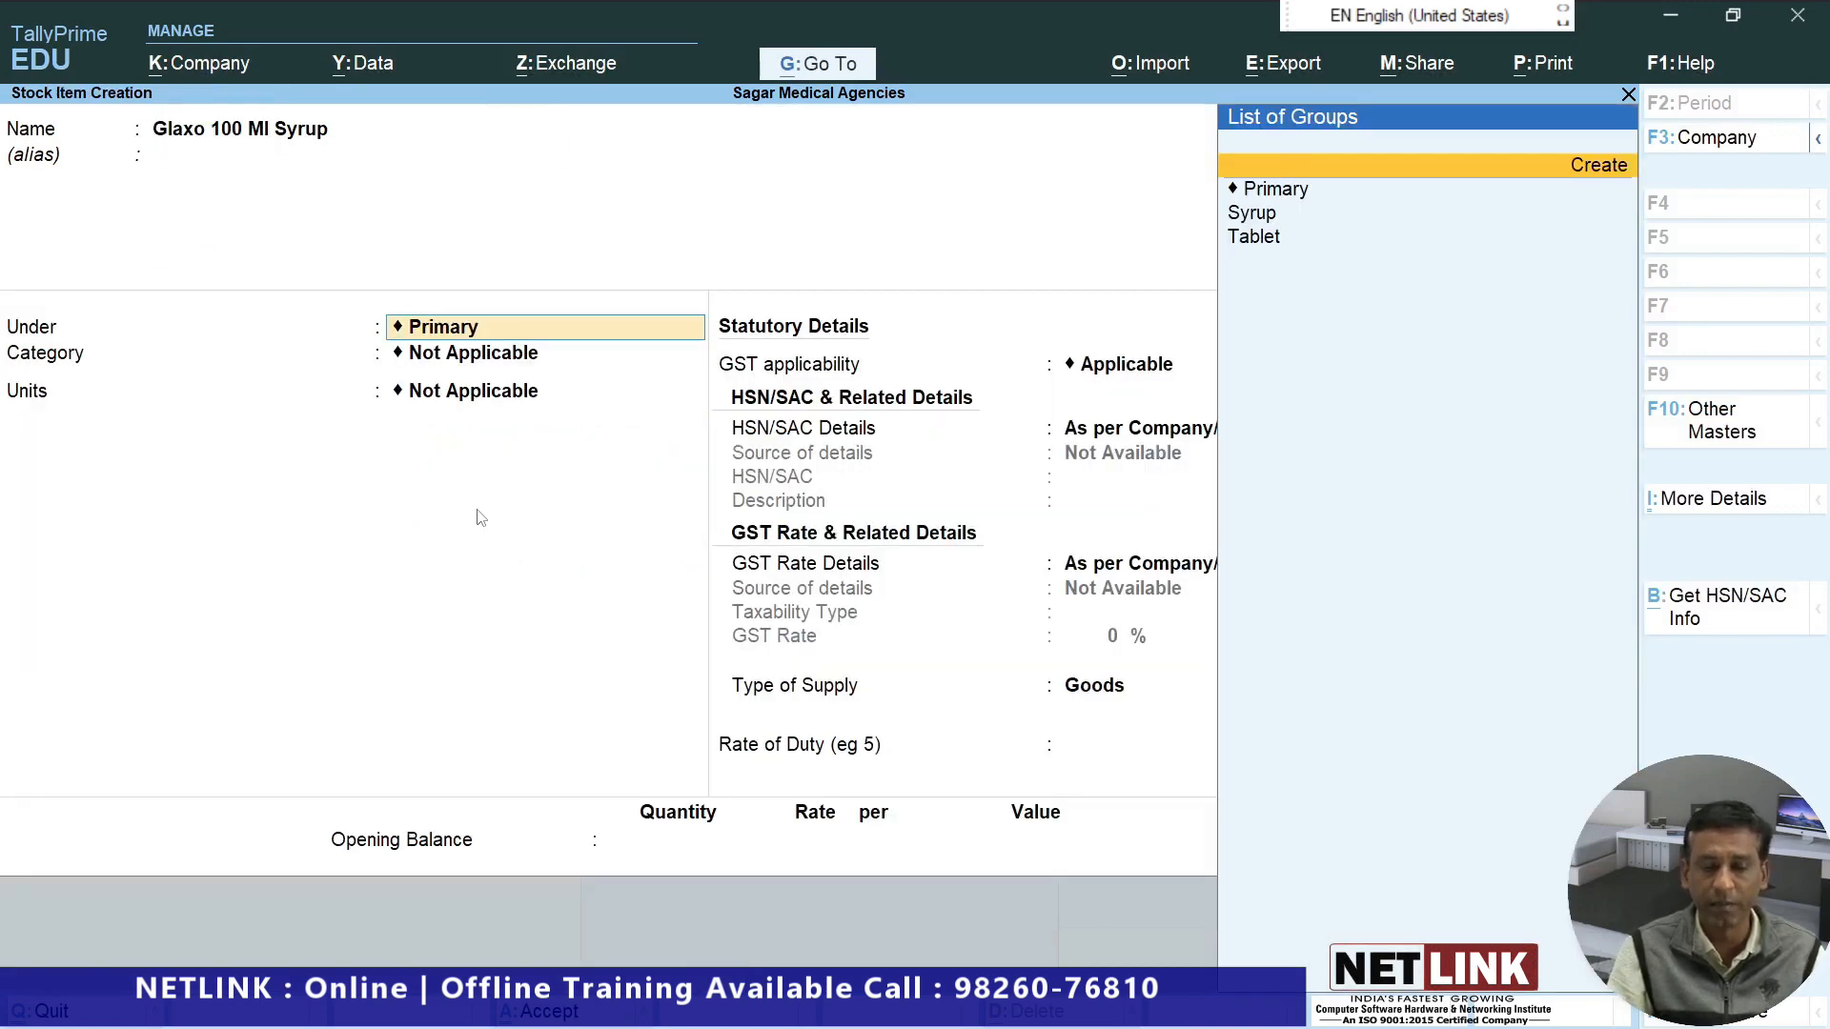
Place the Glaxo 100 Ml Syrup item under the Syrup group and create the category Glaxo under Primary for it.
{"action": "key", "text": "Down"}
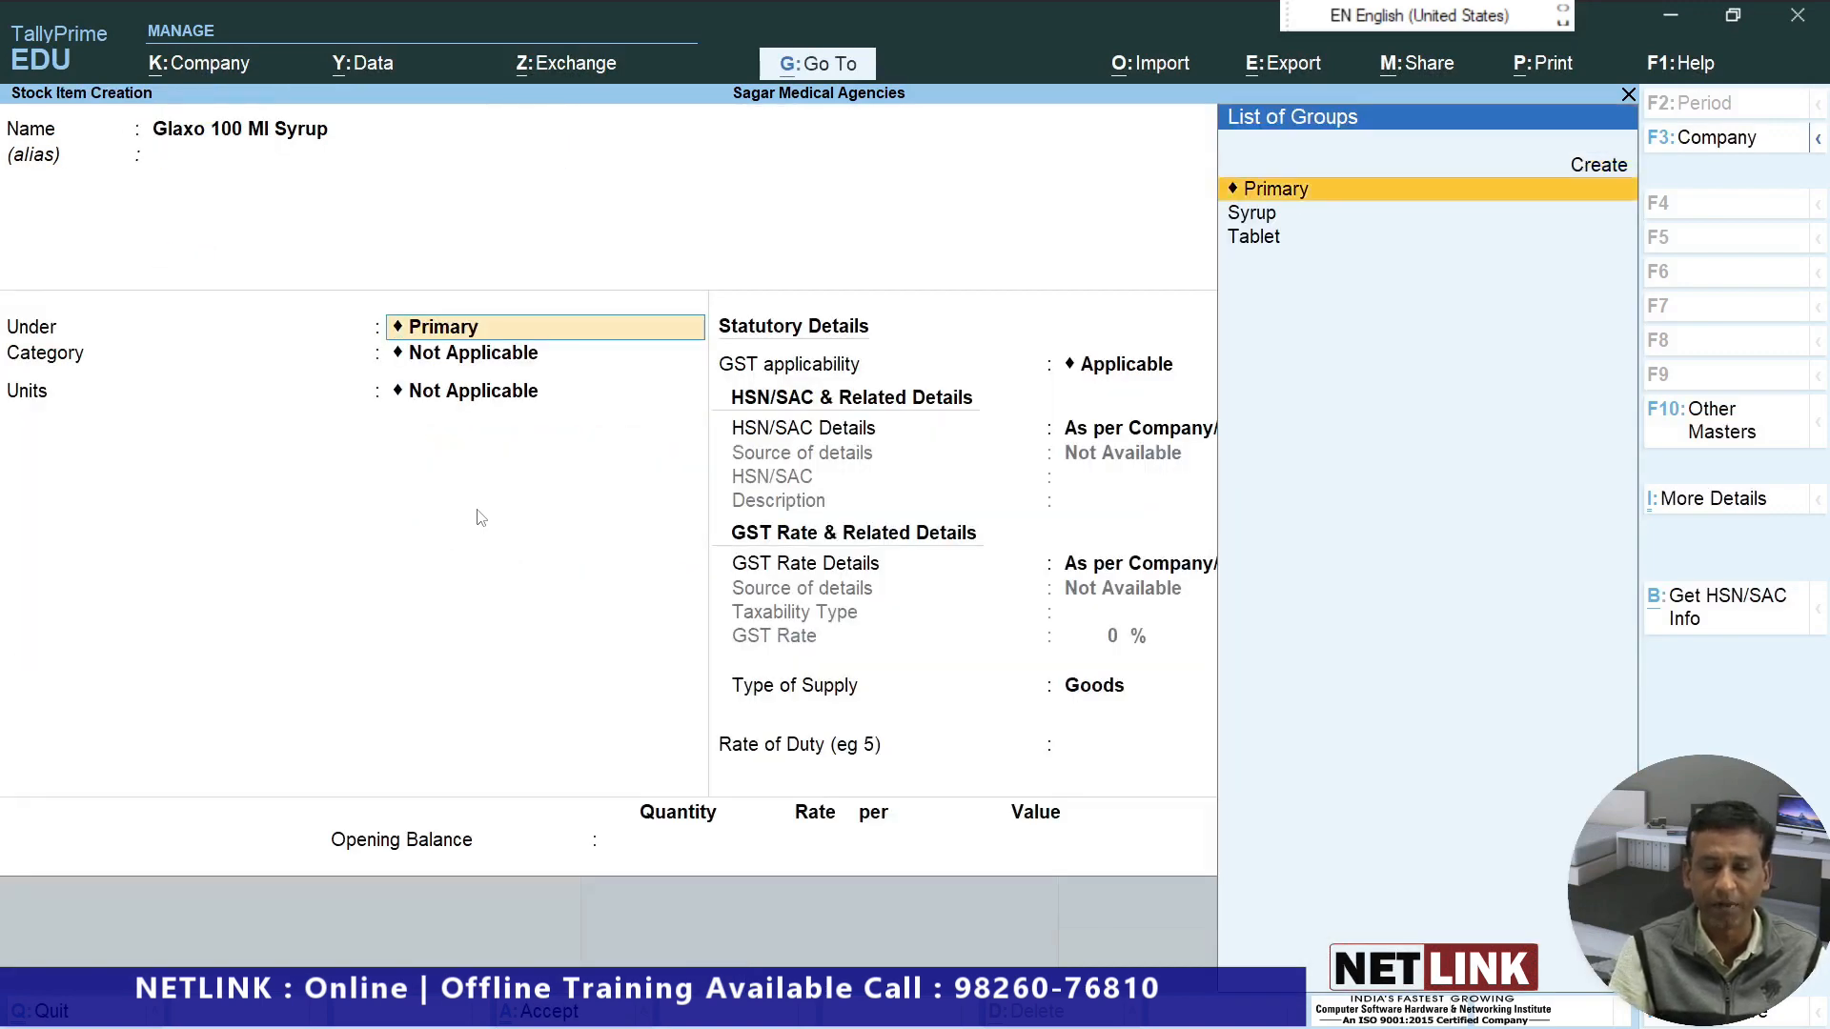
{"action": "key", "text": "Down"}
{"action": "key", "text": "Return"}
{"action": "key", "text": "Down"}
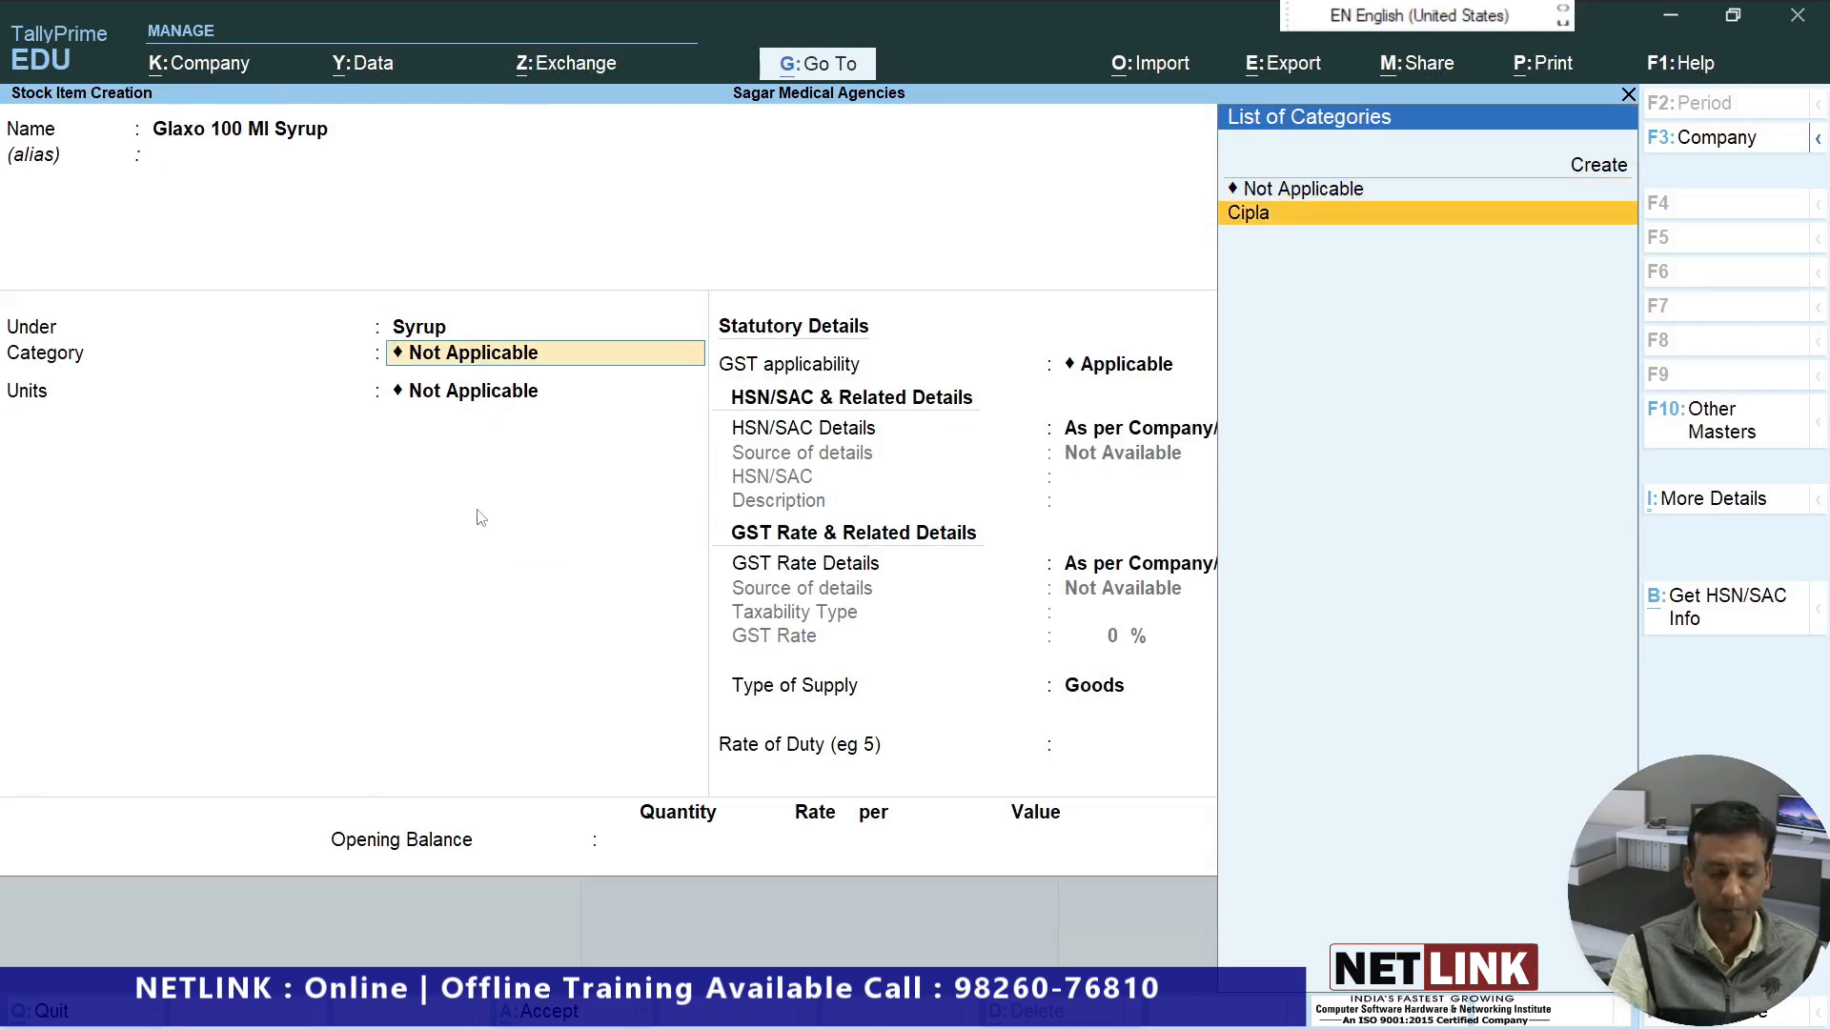
{"action": "key", "text": "alt+c"}
{"action": "type", "text": "Glaxo"}
{"action": "key", "text": "Return"}
{"action": "key", "text": "Return"}
{"action": "key", "text": "Return"}
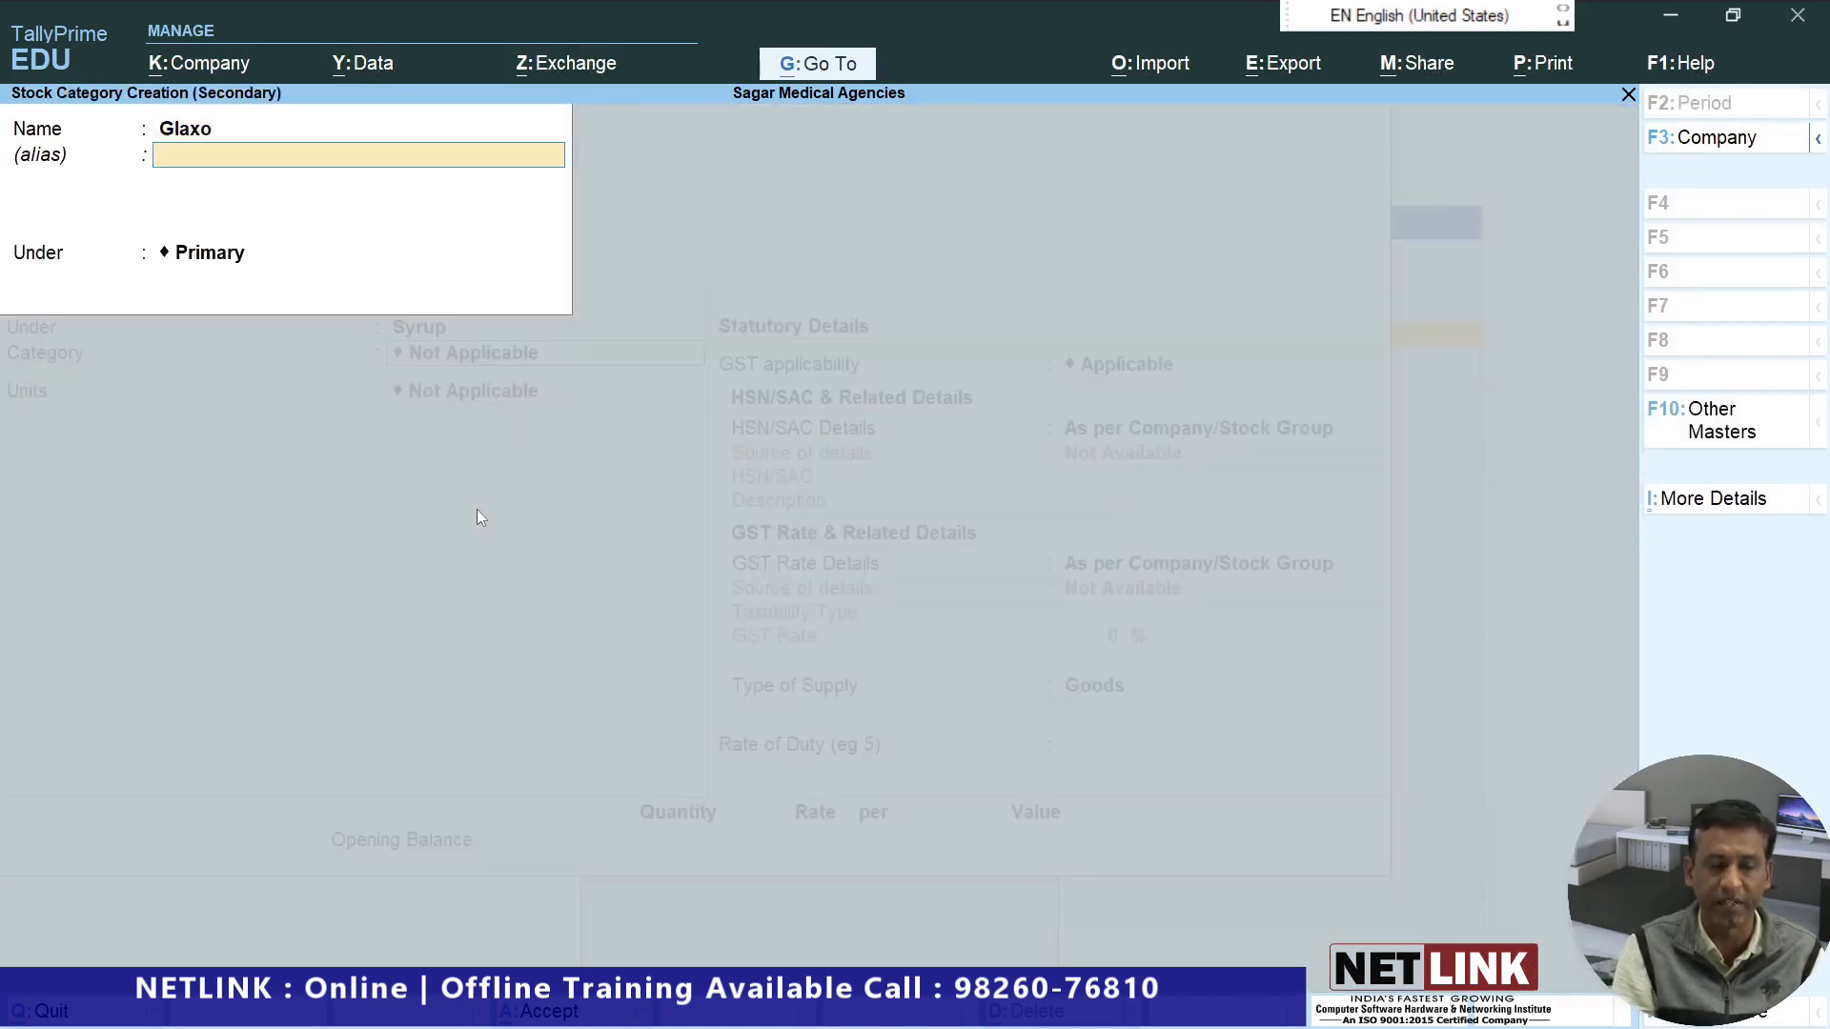
{"action": "key", "text": "Return"}
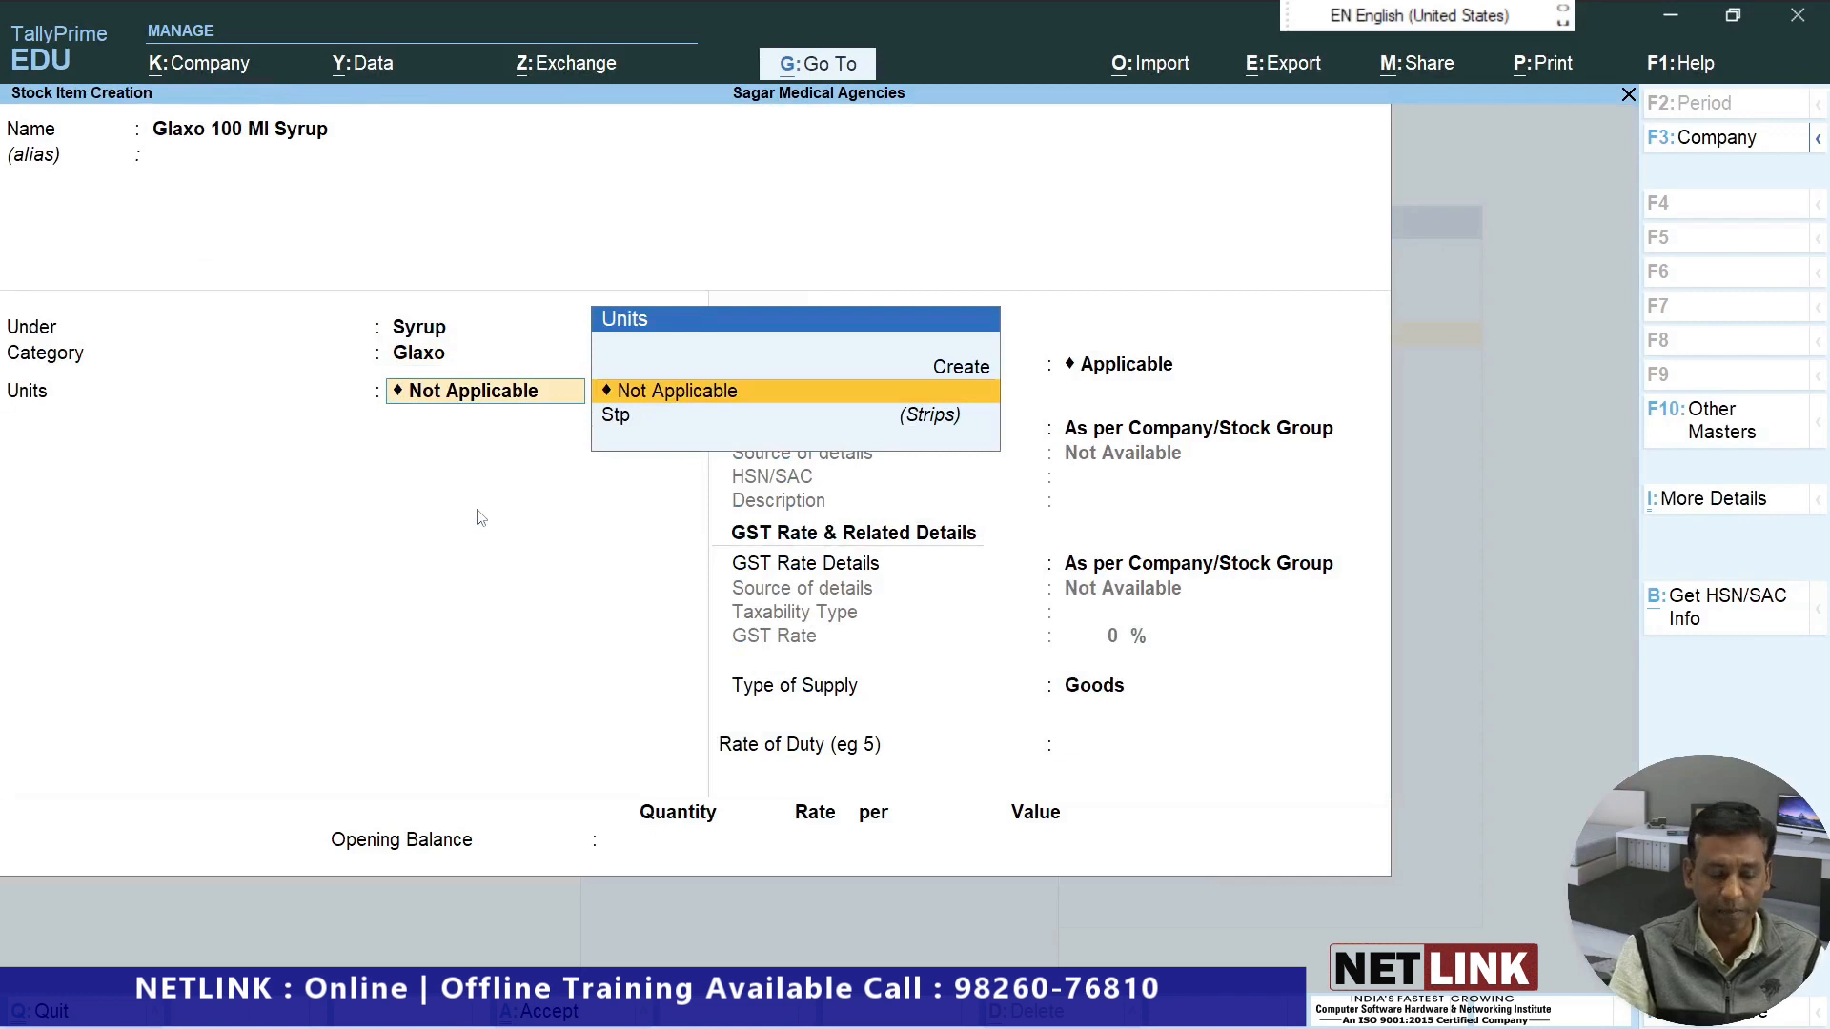
Create the simple unit Bt for the item, with formal name Bottel, quantity code BTL-BOTTLES and 0 decimal places.
{"action": "key", "text": "alt+c"}
{"action": "type", "text": "Bt"}
{"action": "key", "text": "Return"}
{"action": "type", "text": "Bottel"}
{"action": "key", "text": "Return"}
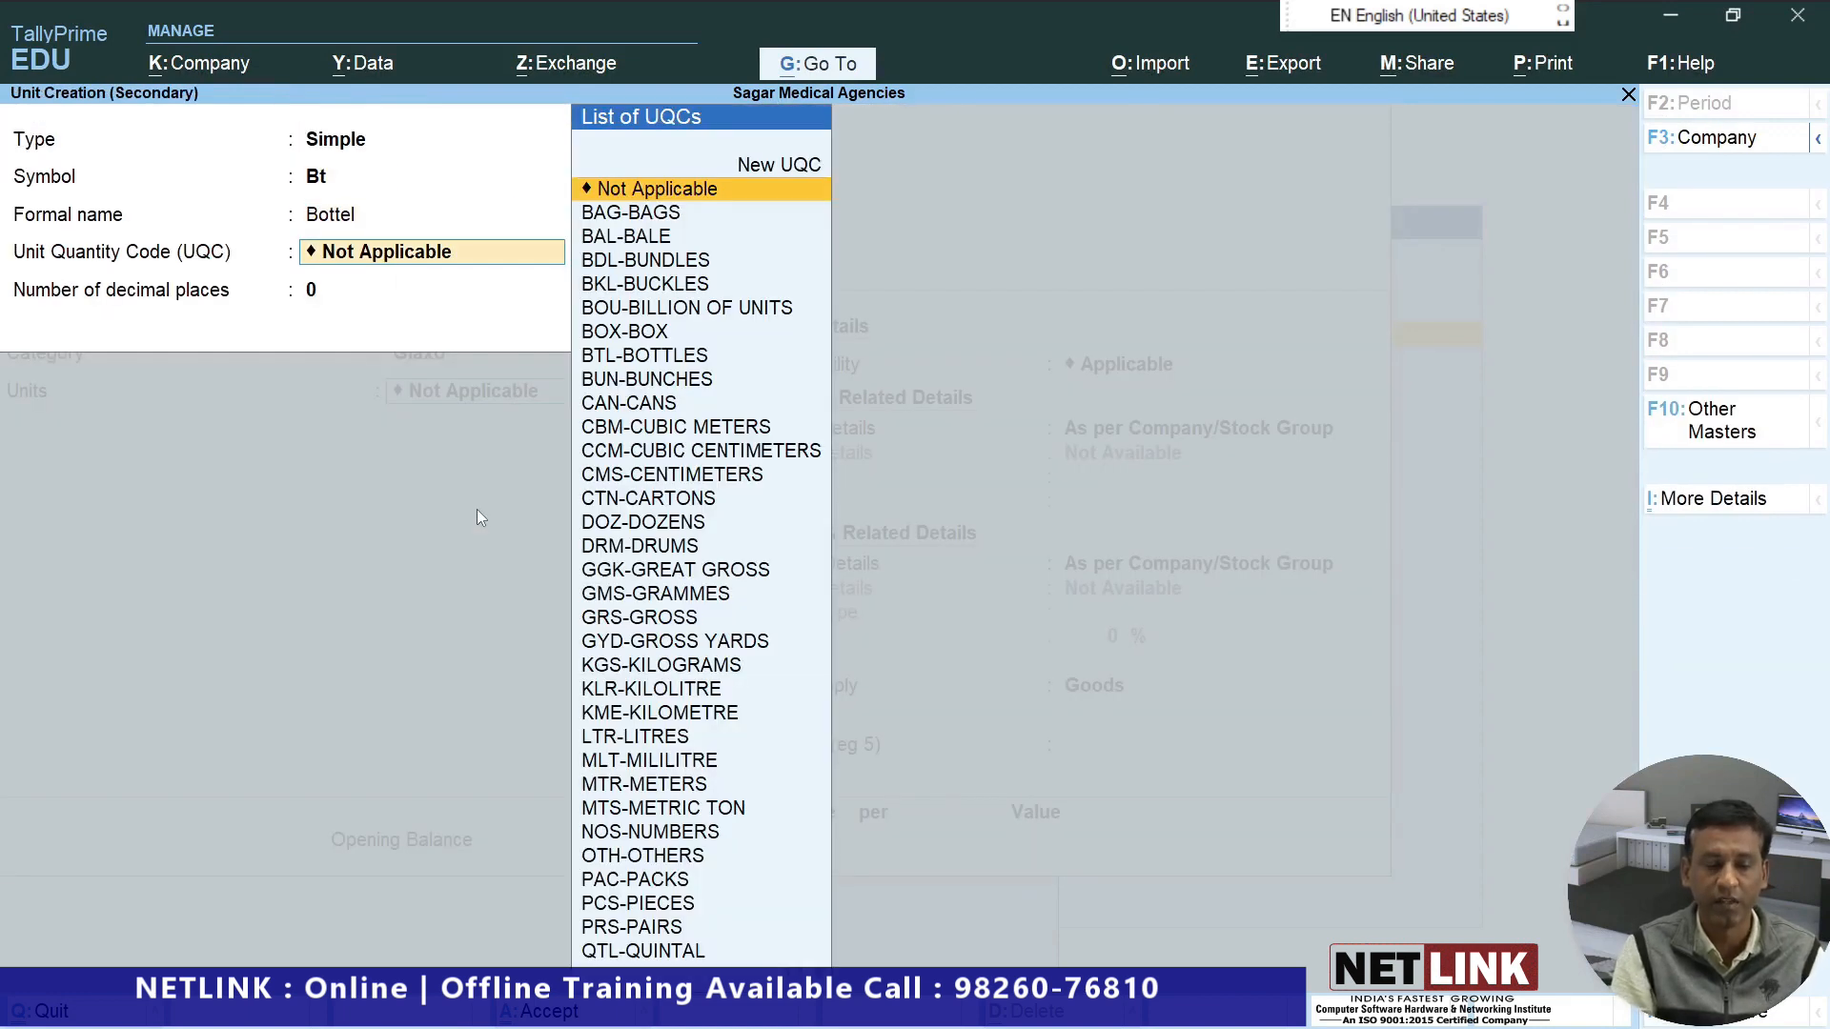
{"action": "type", "text": "ba"}
{"action": "key", "text": "BackSpace"}
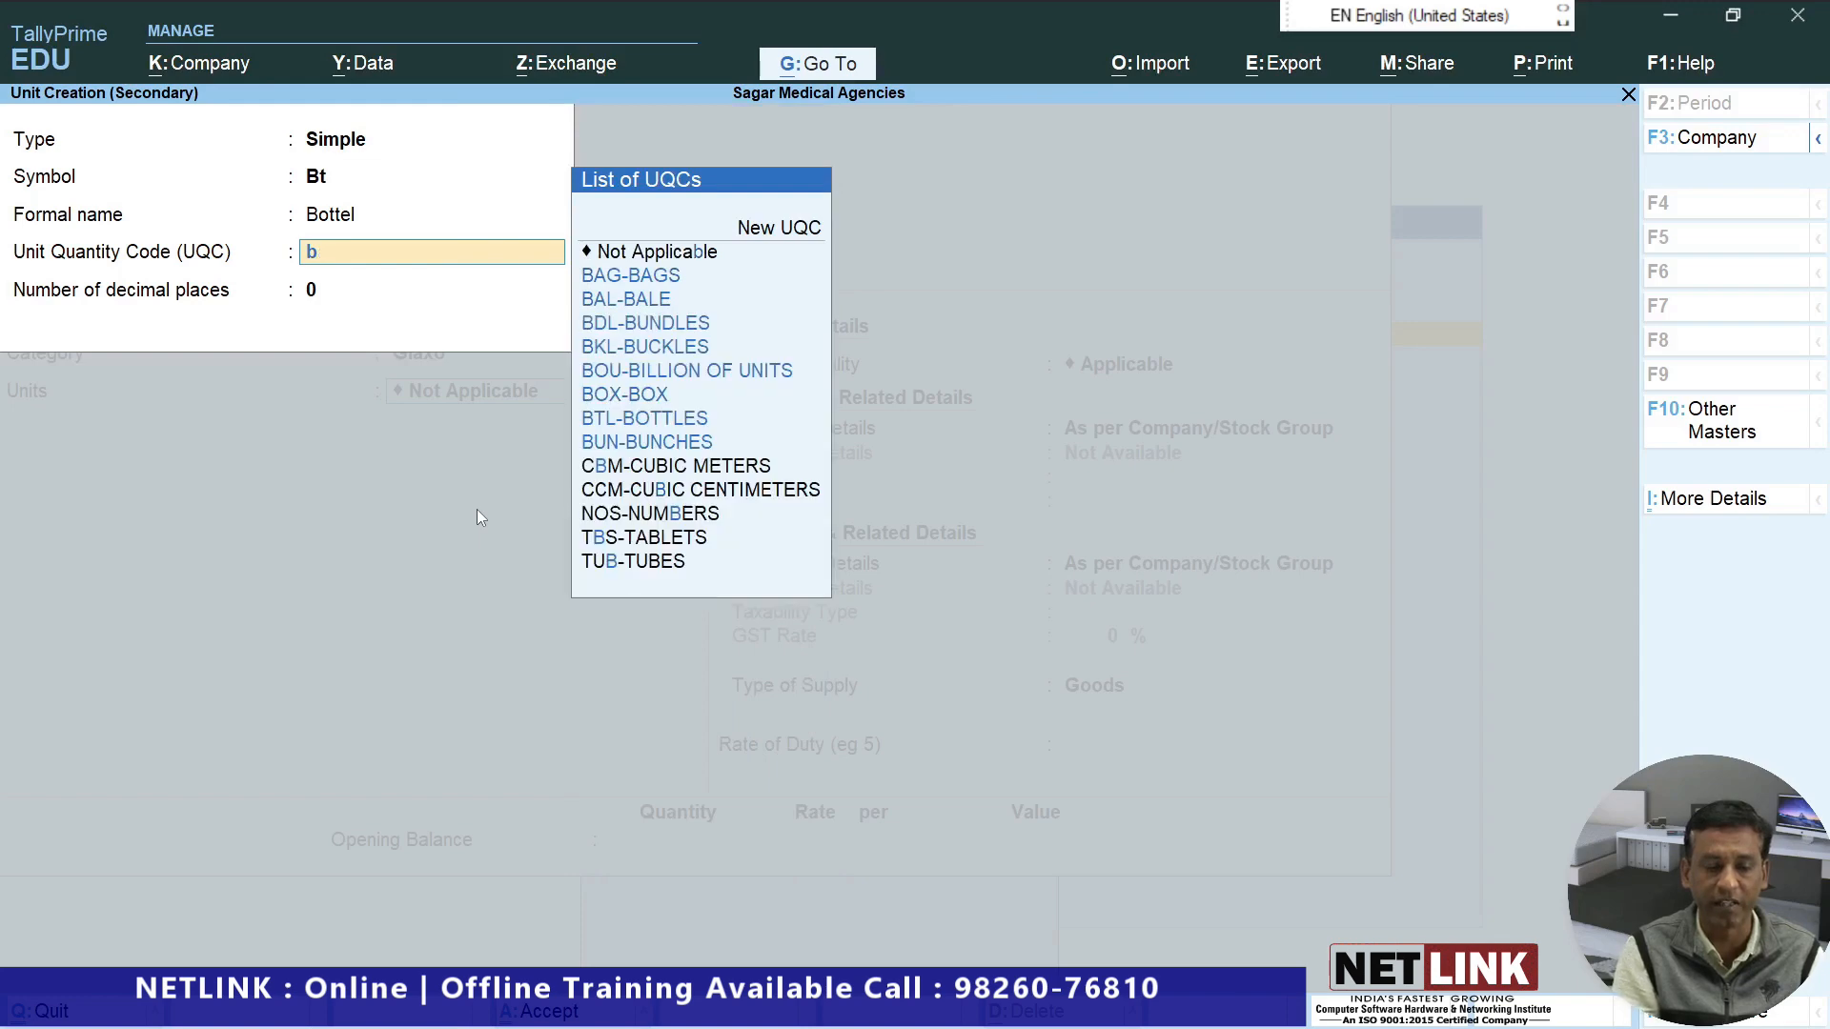
{"action": "type", "text": "tl"}
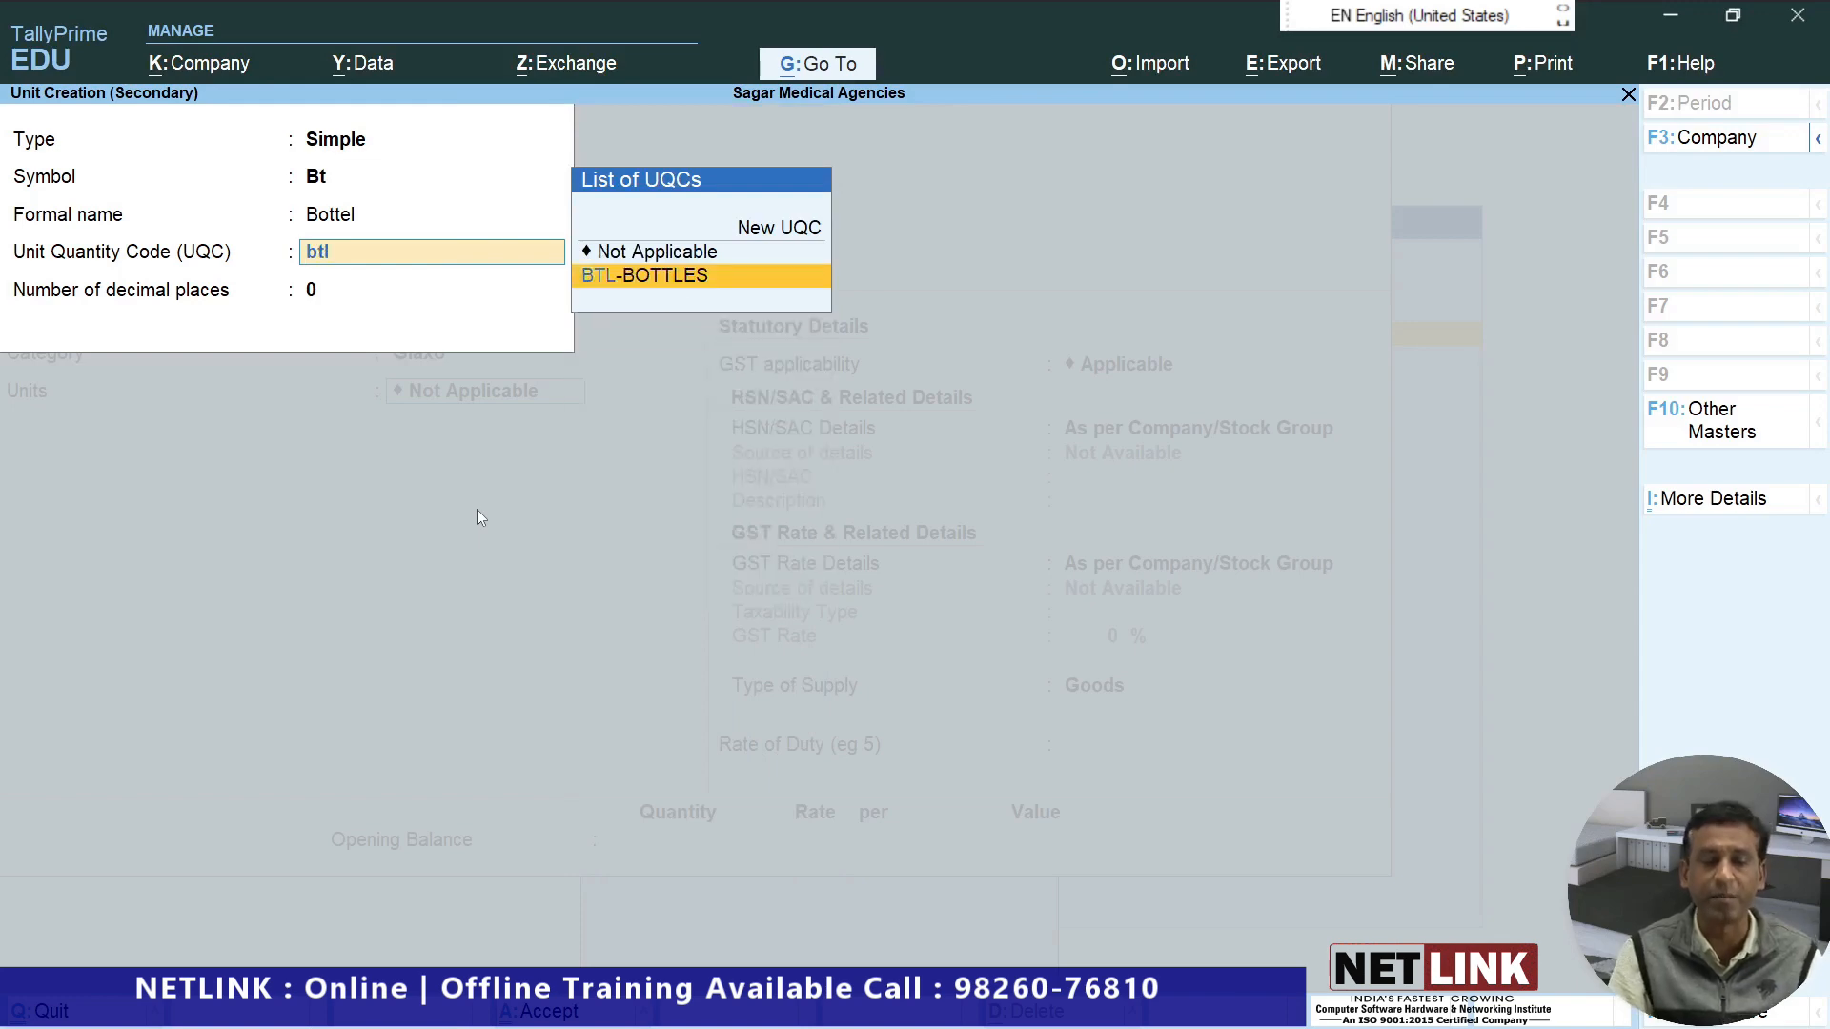
{"action": "key", "text": "Return"}
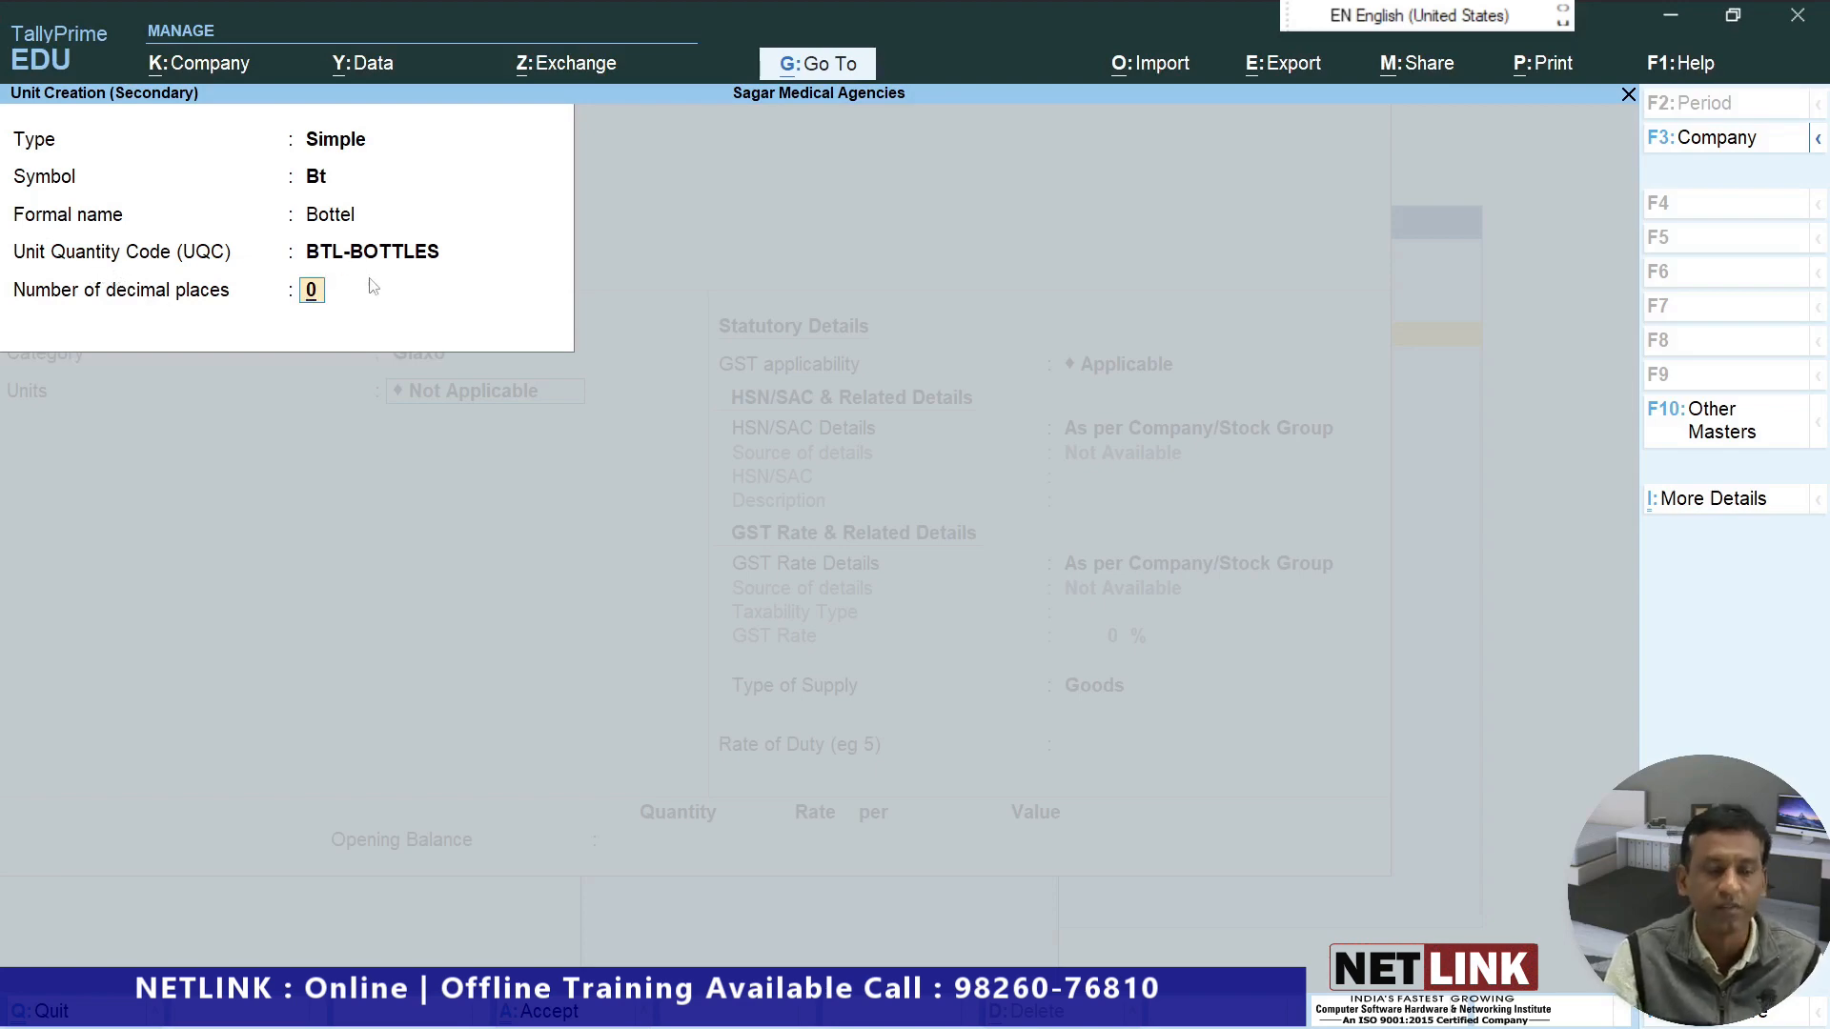
{"action": "key", "text": "Return"}
{"action": "key", "text": "Return"}
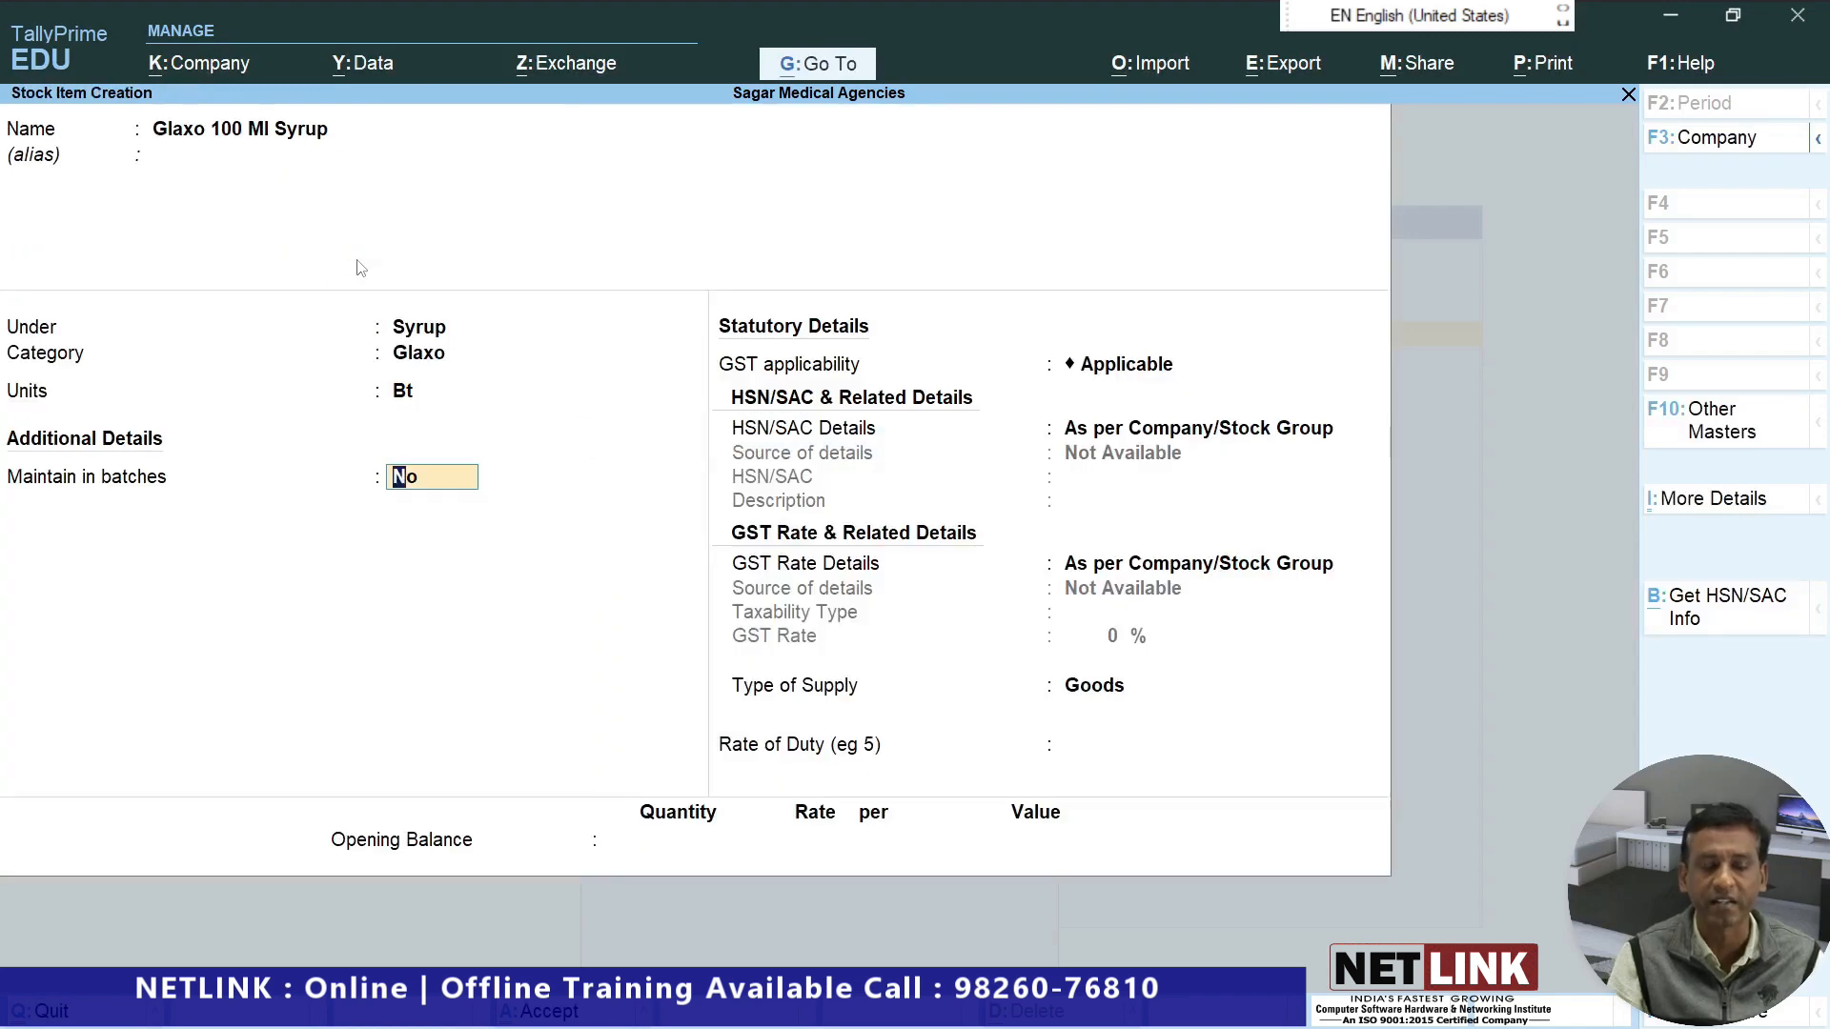
Maintain the item in batches, with manufacturing date tracking and expiry dates enabled.
{"action": "key", "text": "y"}
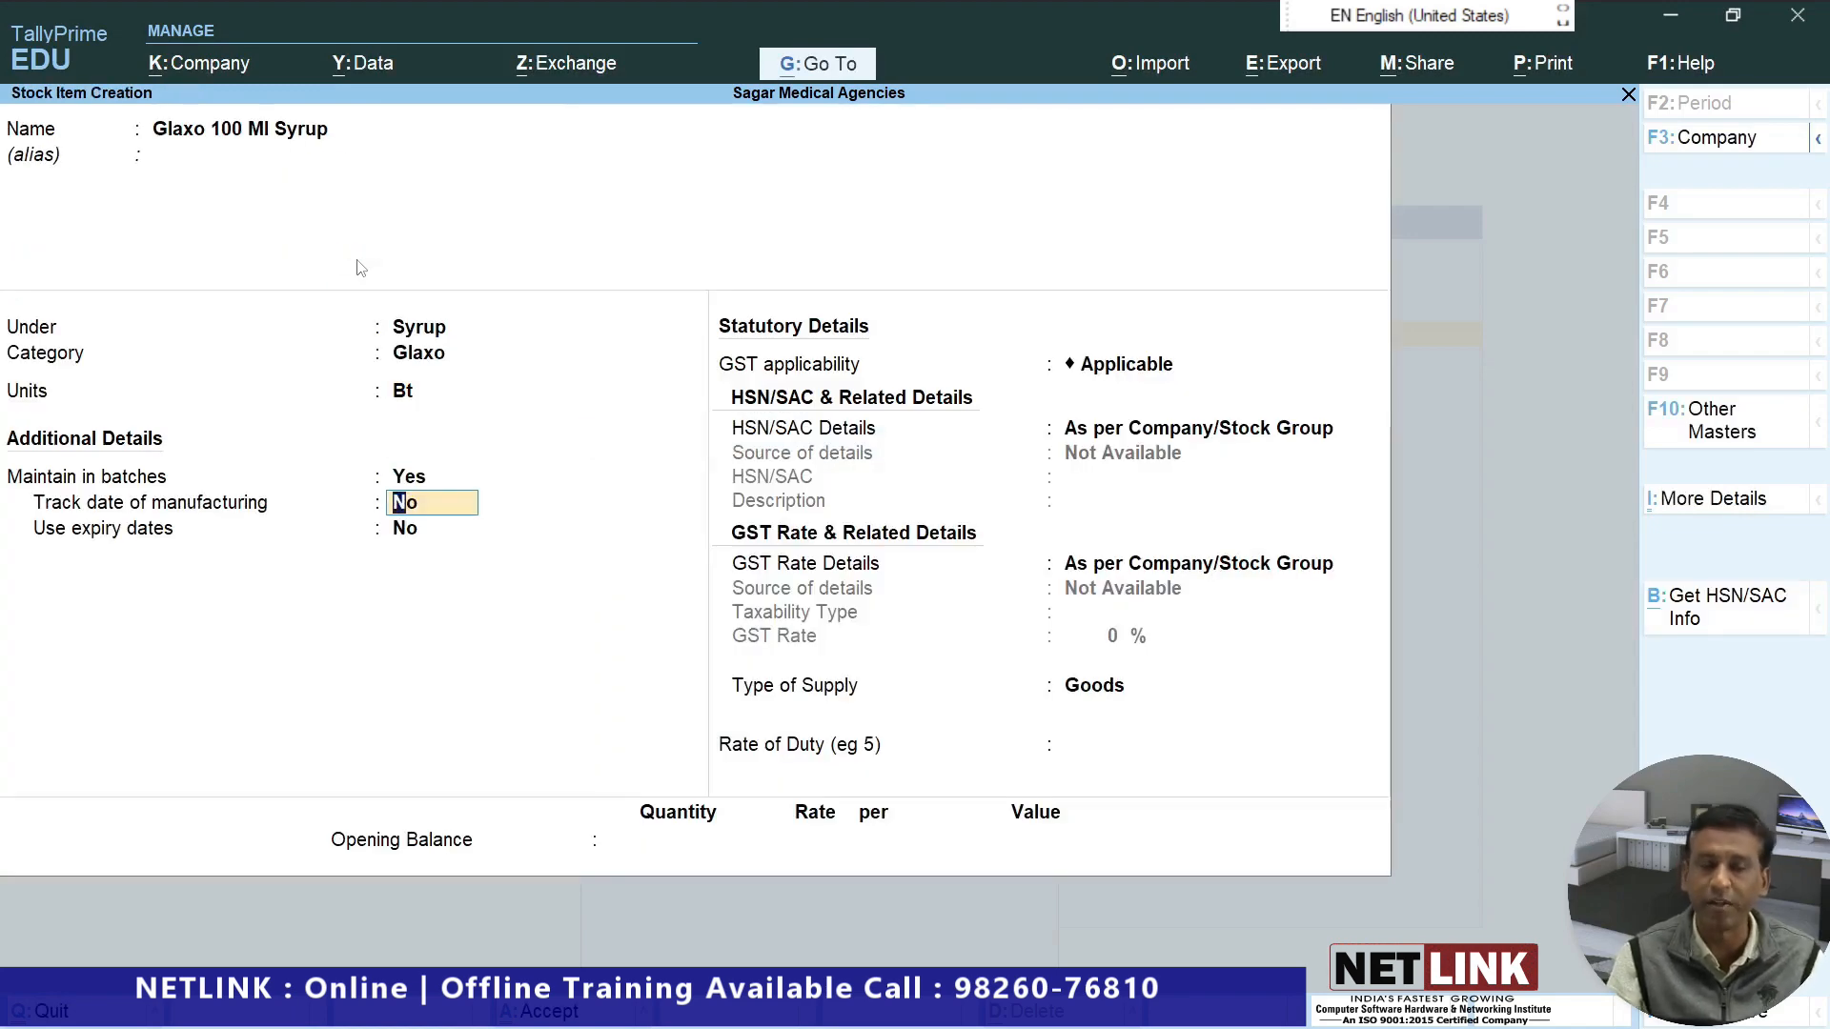
{"action": "key", "text": "y"}
{"action": "key", "text": "y"}
{"action": "key", "text": "Return"}
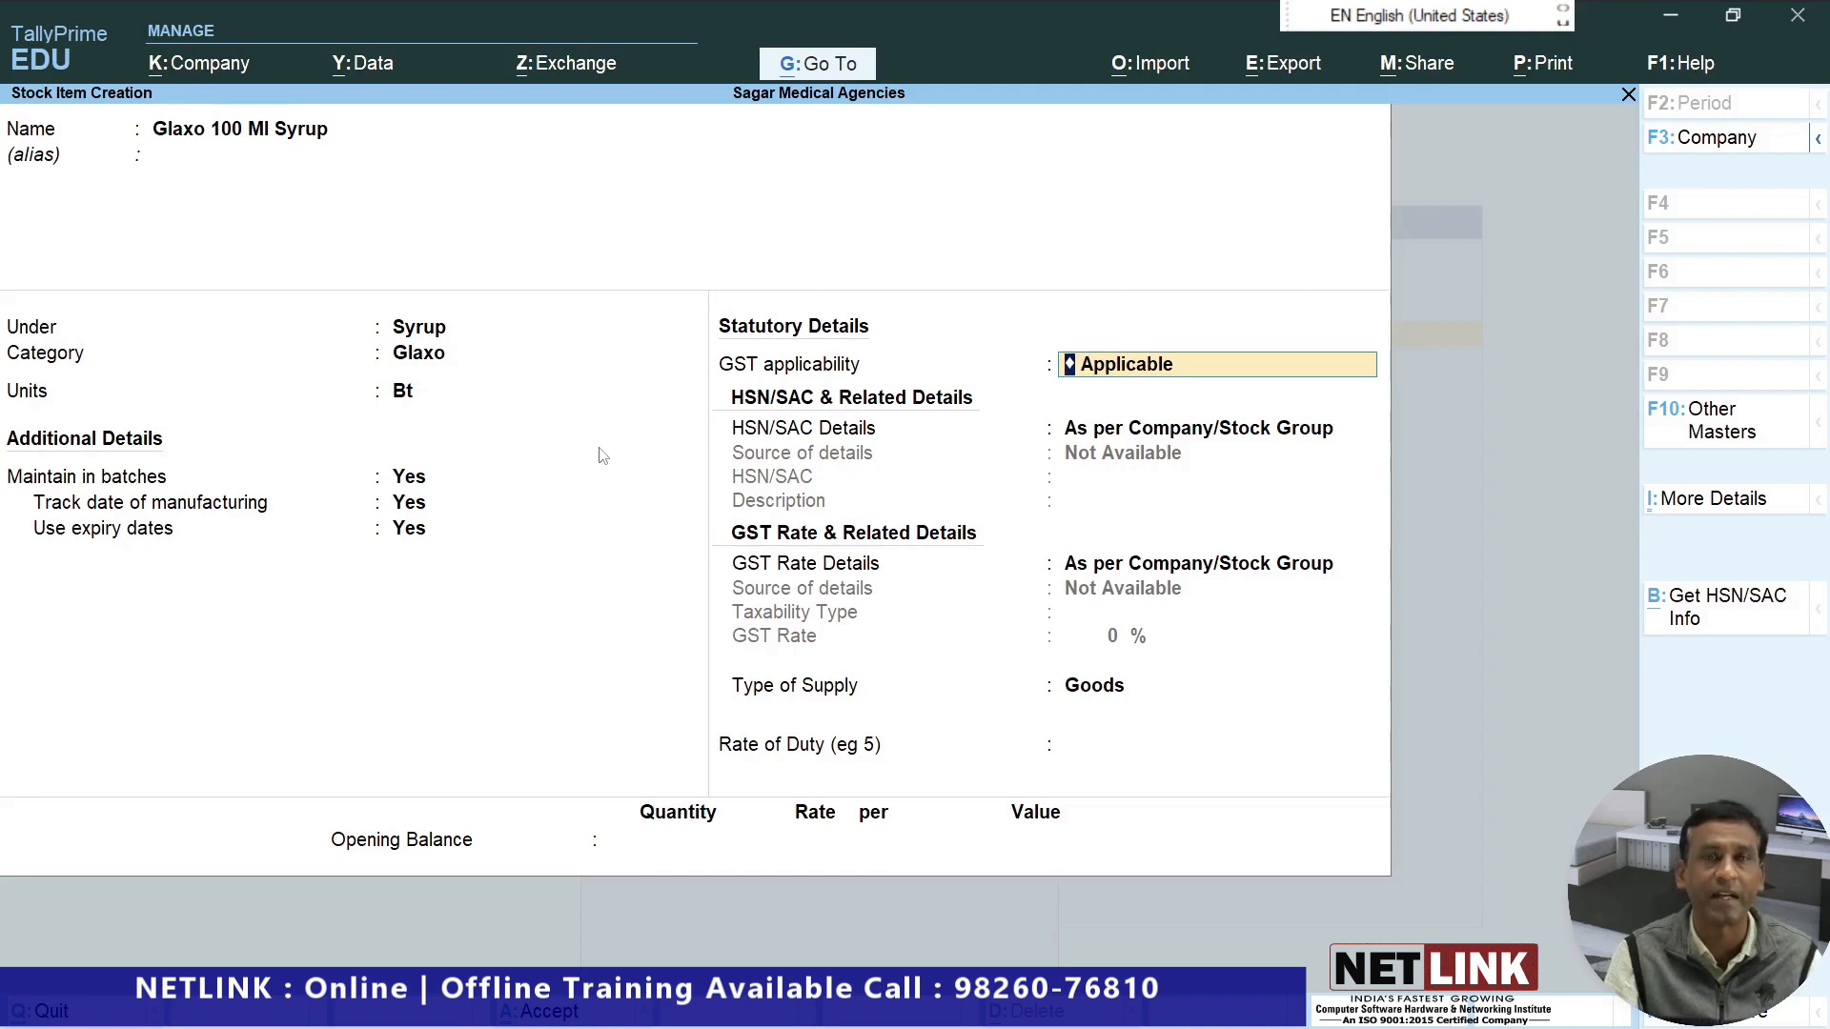
Keep the default GST, supply type and duty details, save the syrup item without an opening balance, and quit item creation.
{"action": "key", "text": "Return"}
{"action": "key", "text": "Return"}
{"action": "key", "text": "Return"}
{"action": "key", "text": "Return"}
{"action": "key", "text": "Return"}
{"action": "key", "text": "Return"}
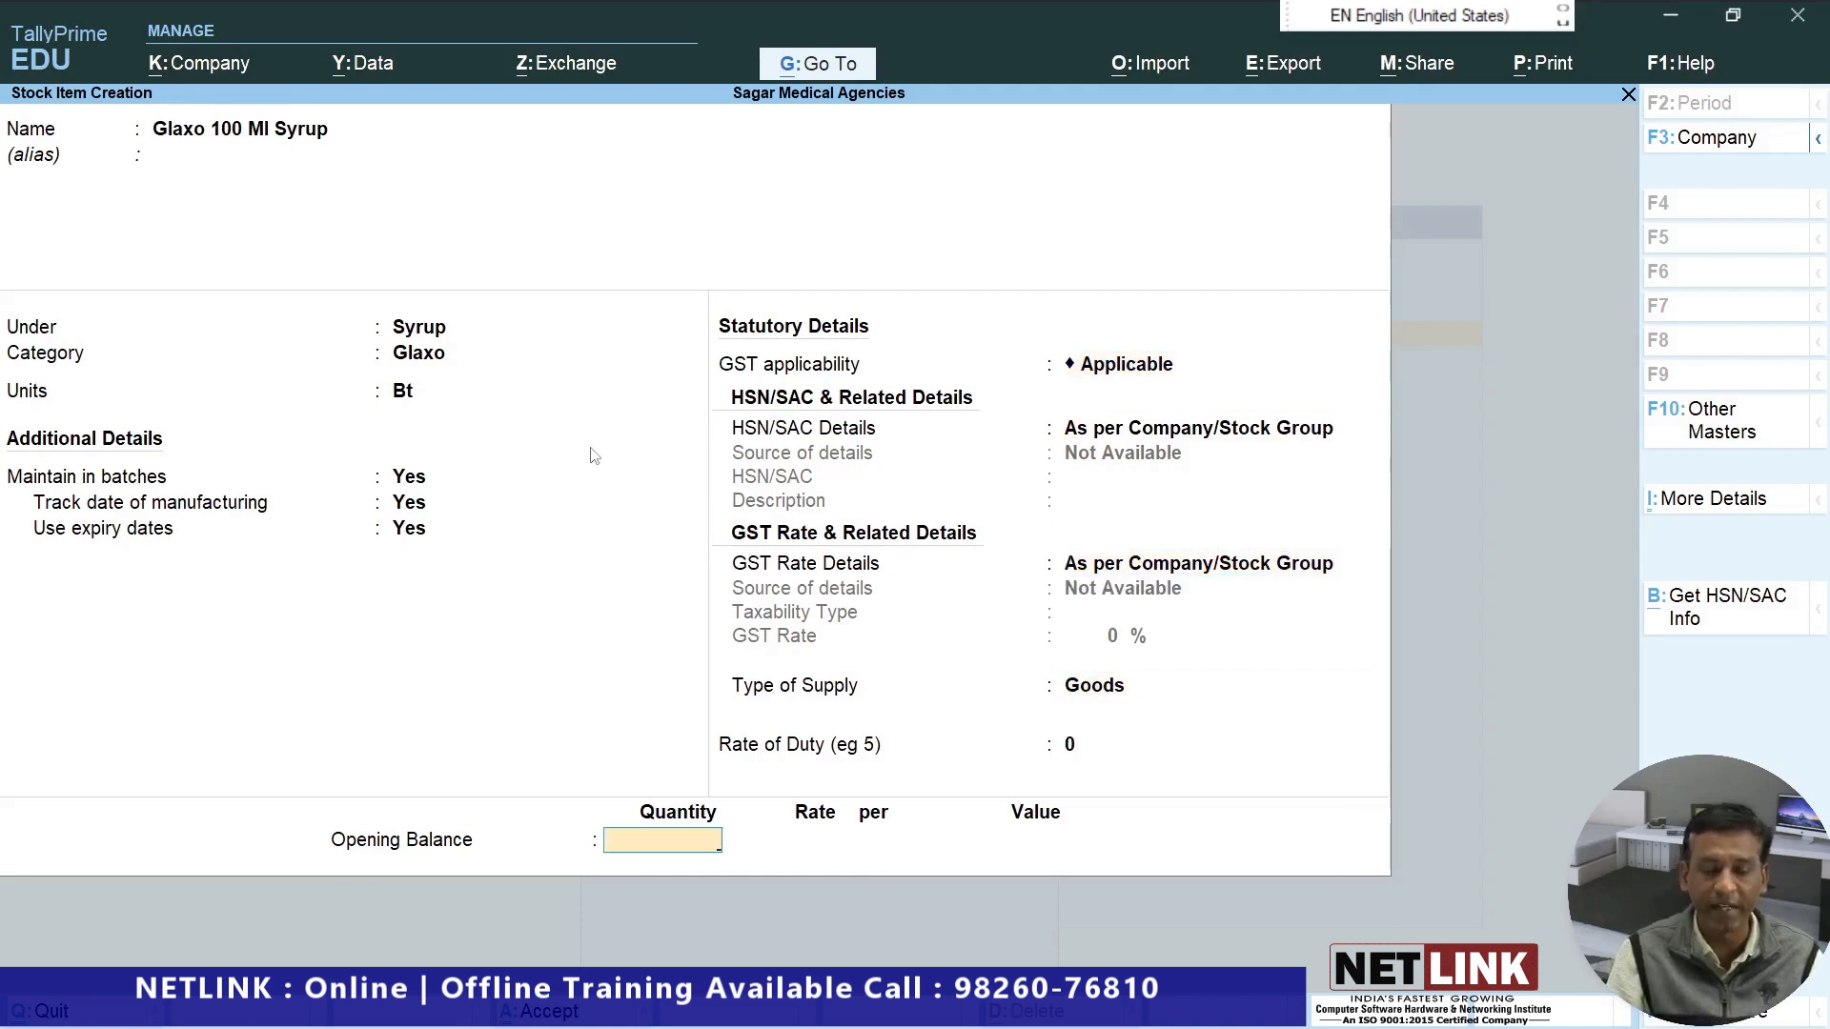
{"action": "key", "text": "Escape"}
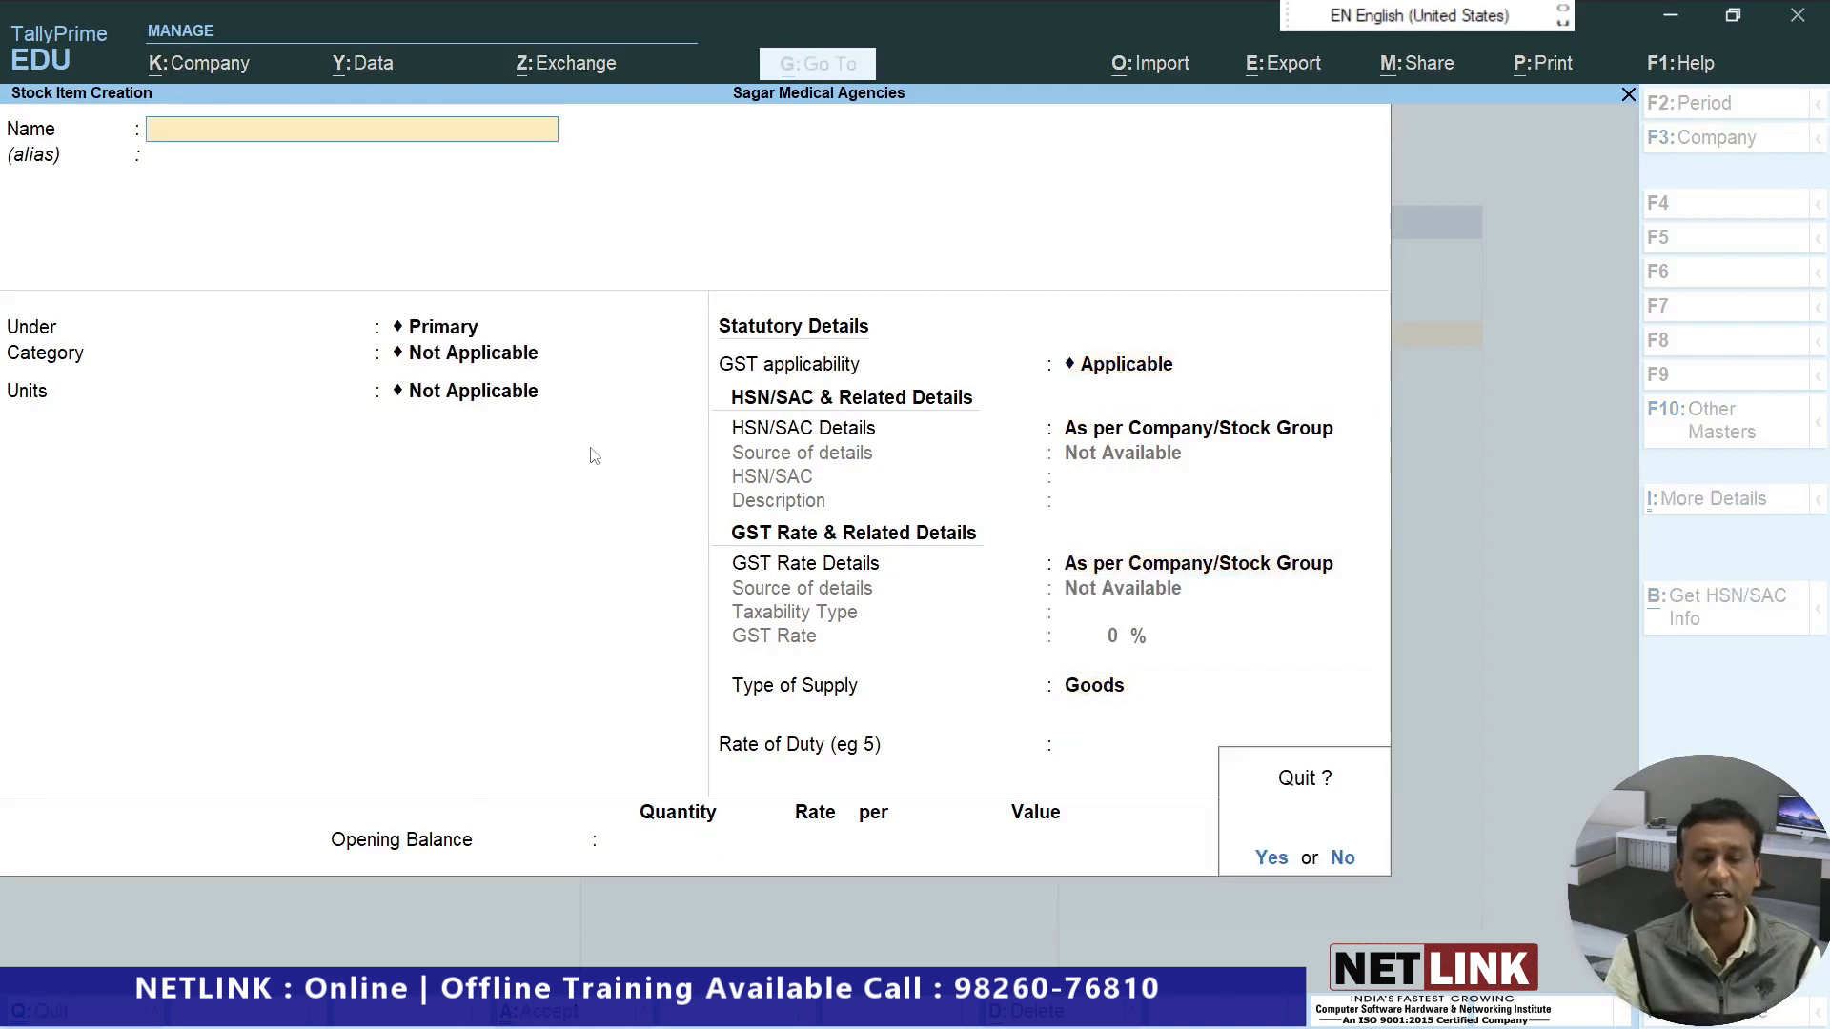
{"action": "key", "text": "y"}
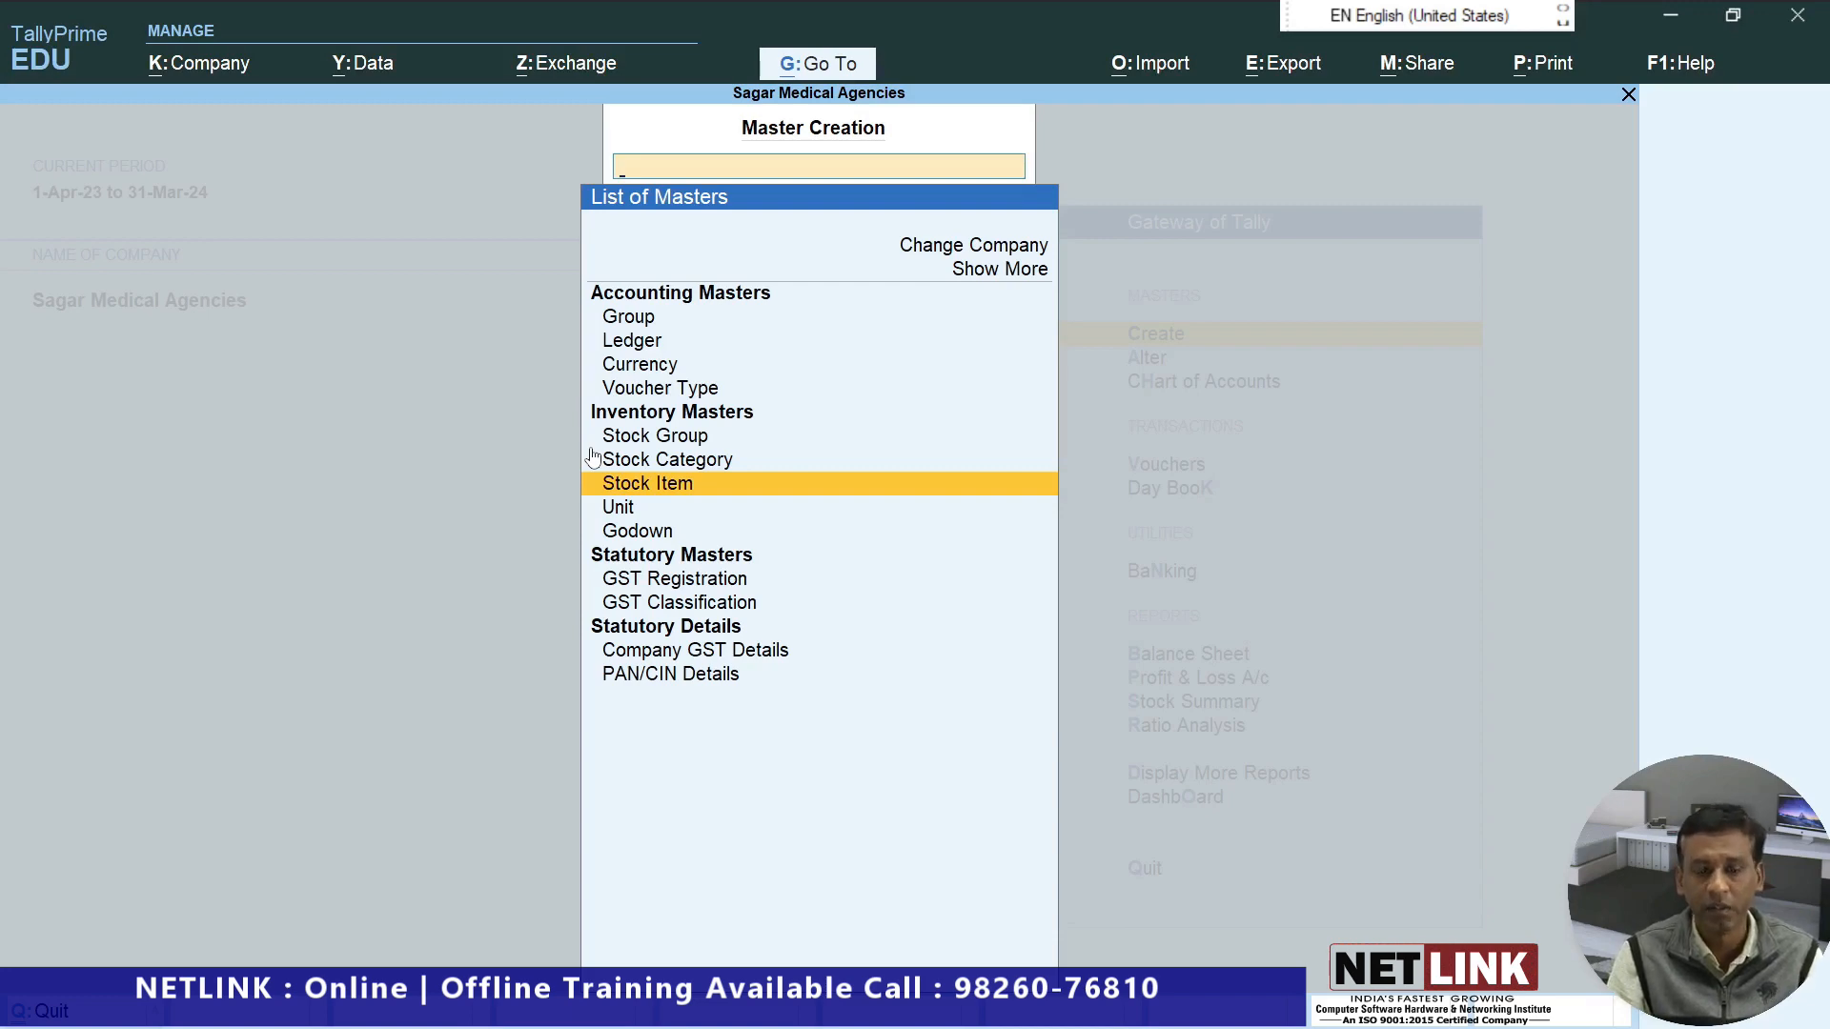
Leave master creation and open accounting voucher entry.
{"action": "key", "text": "Return"}
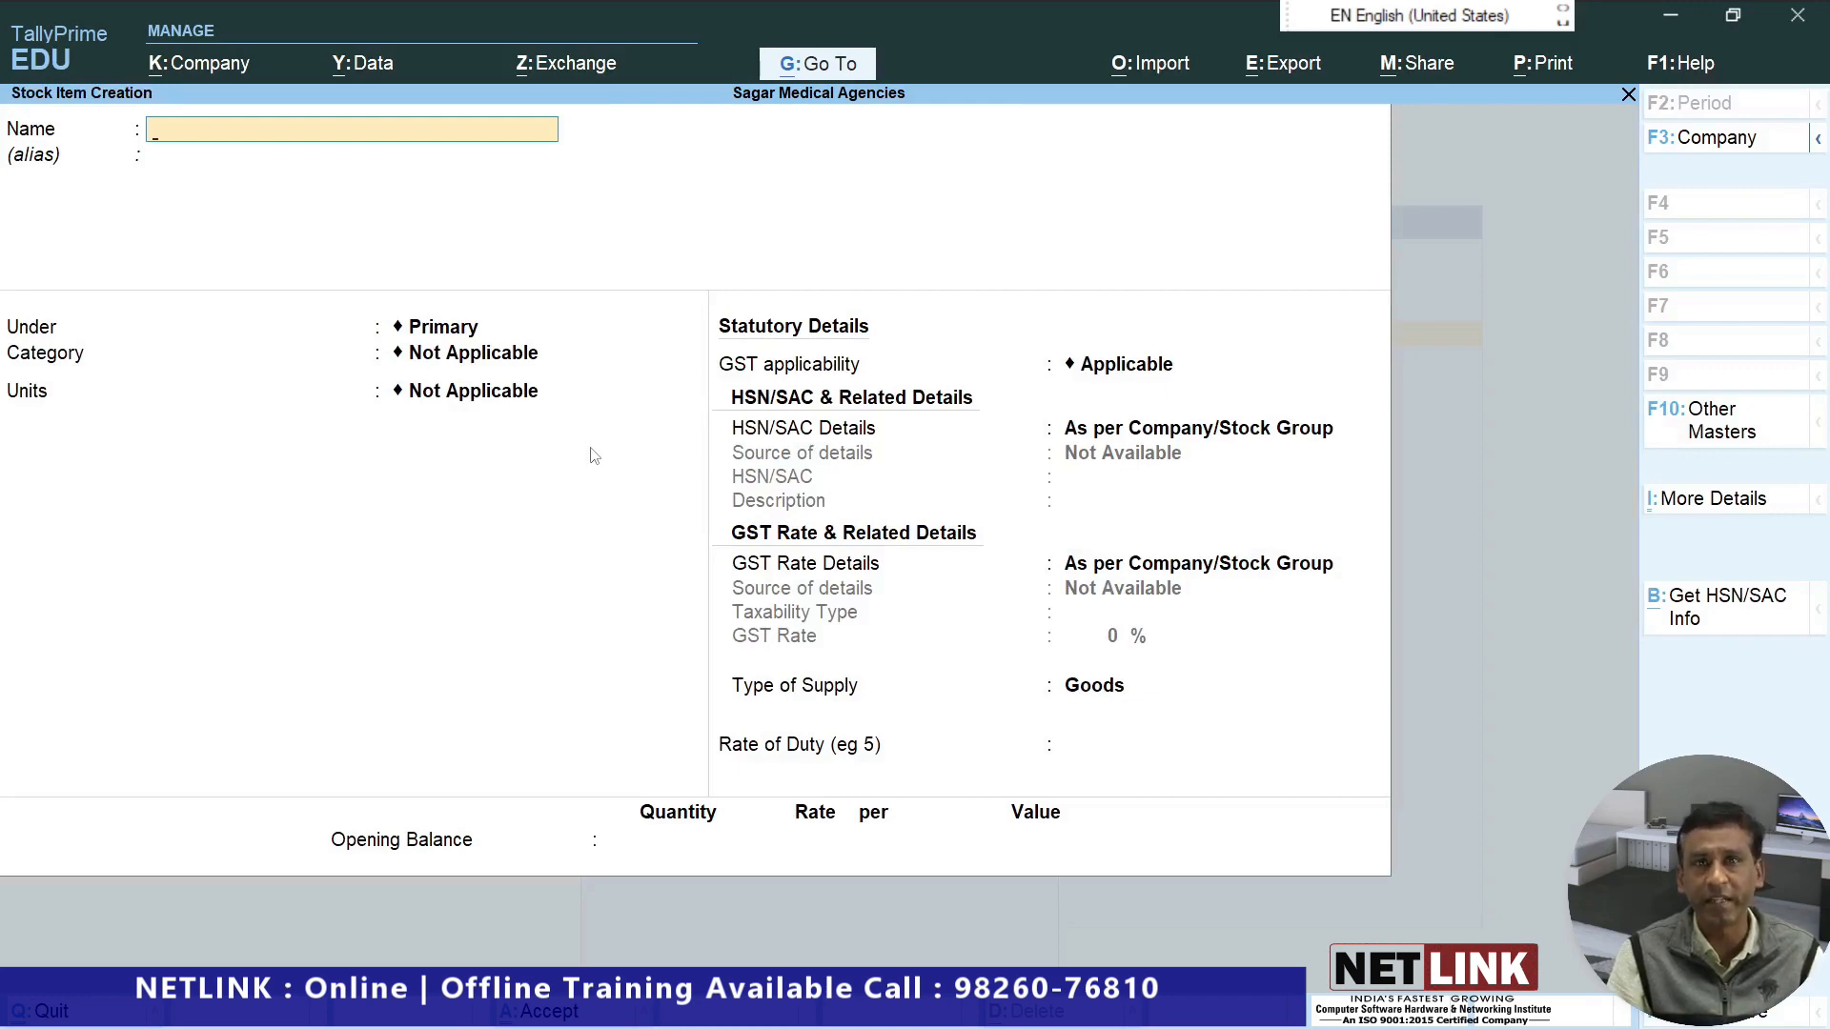
{"action": "key", "text": "Escape"}
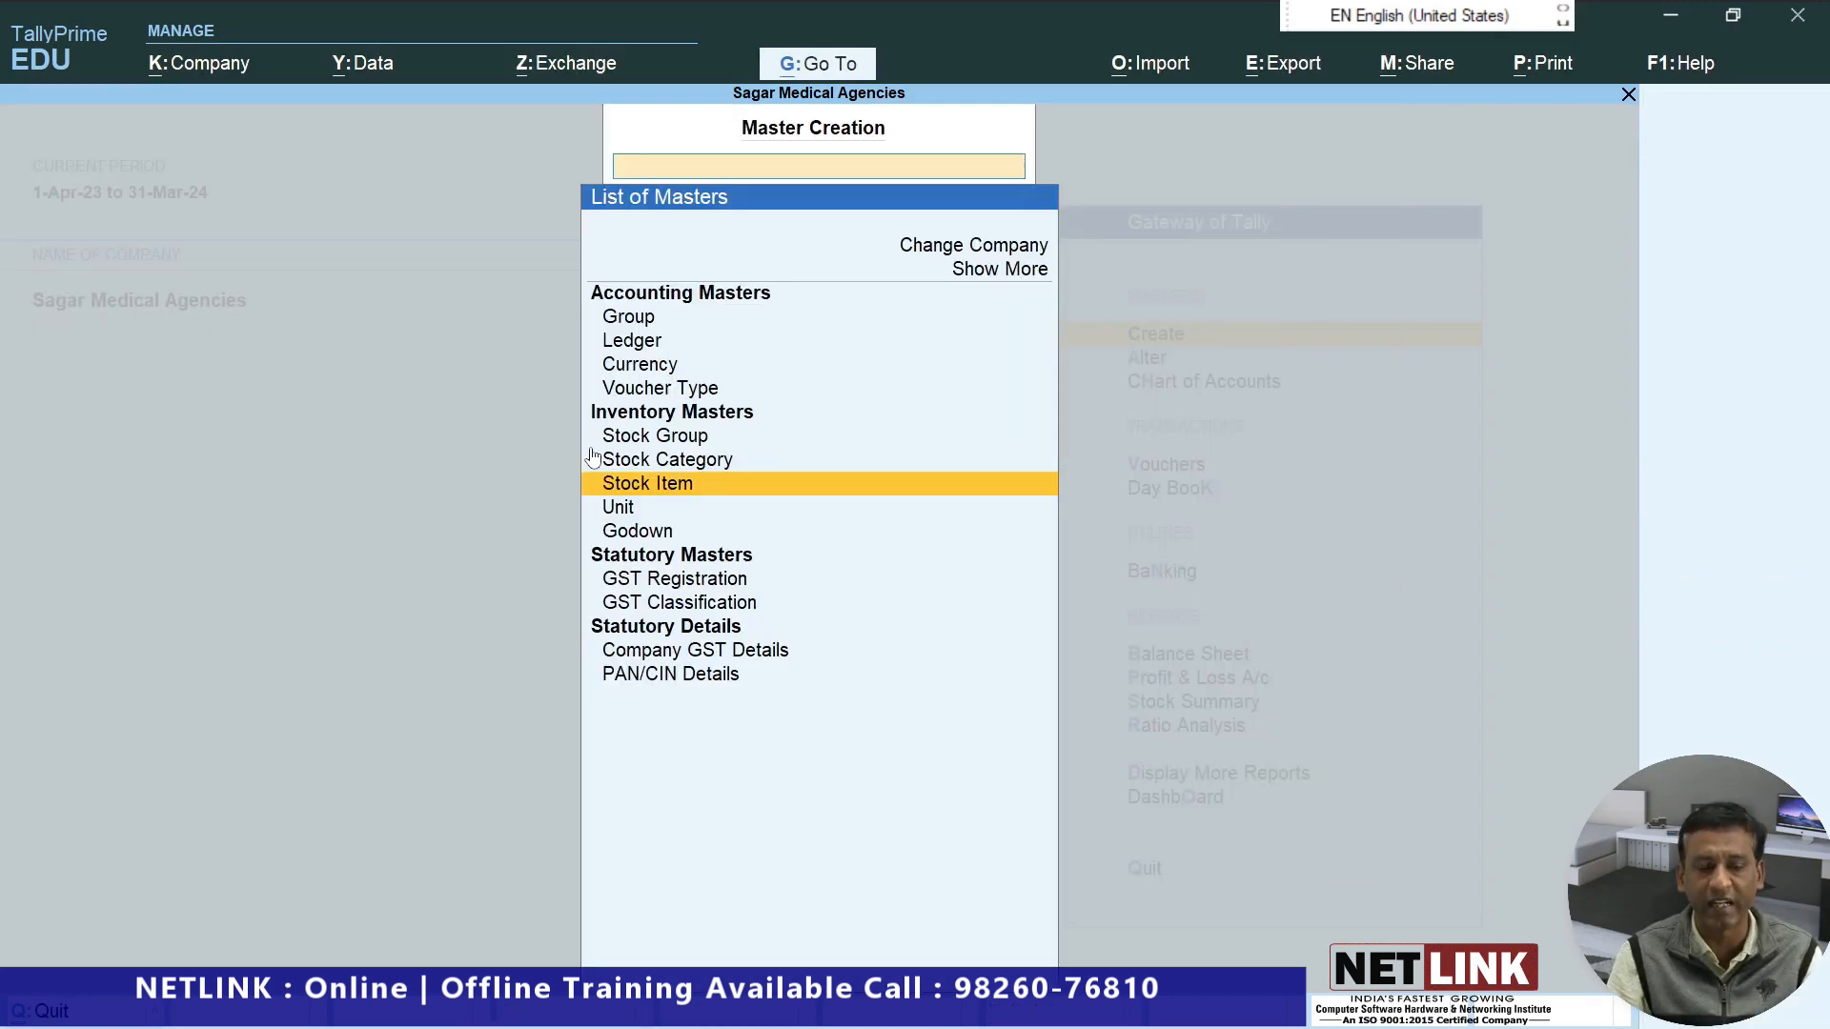
{"action": "key", "text": "Escape"}
{"action": "key", "text": "Down"}
{"action": "key", "text": "Down"}
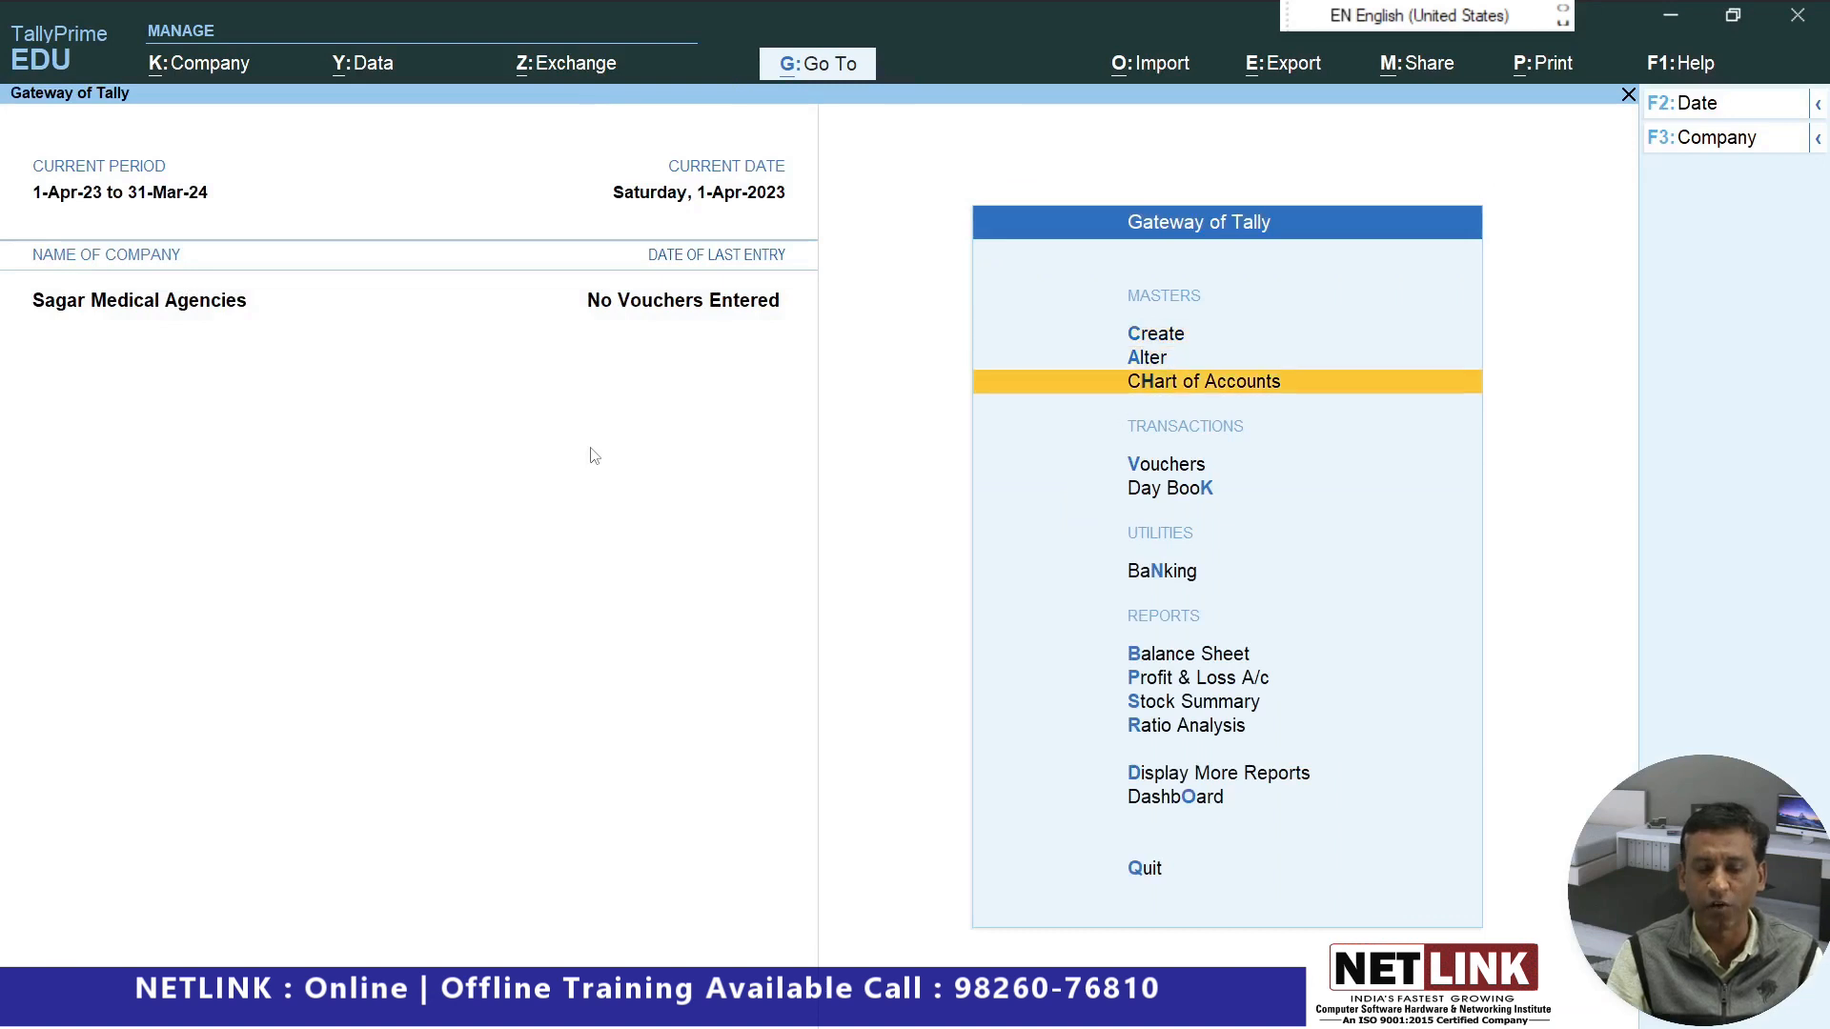
{"action": "key", "text": "Down"}
{"action": "key", "text": "Return"}
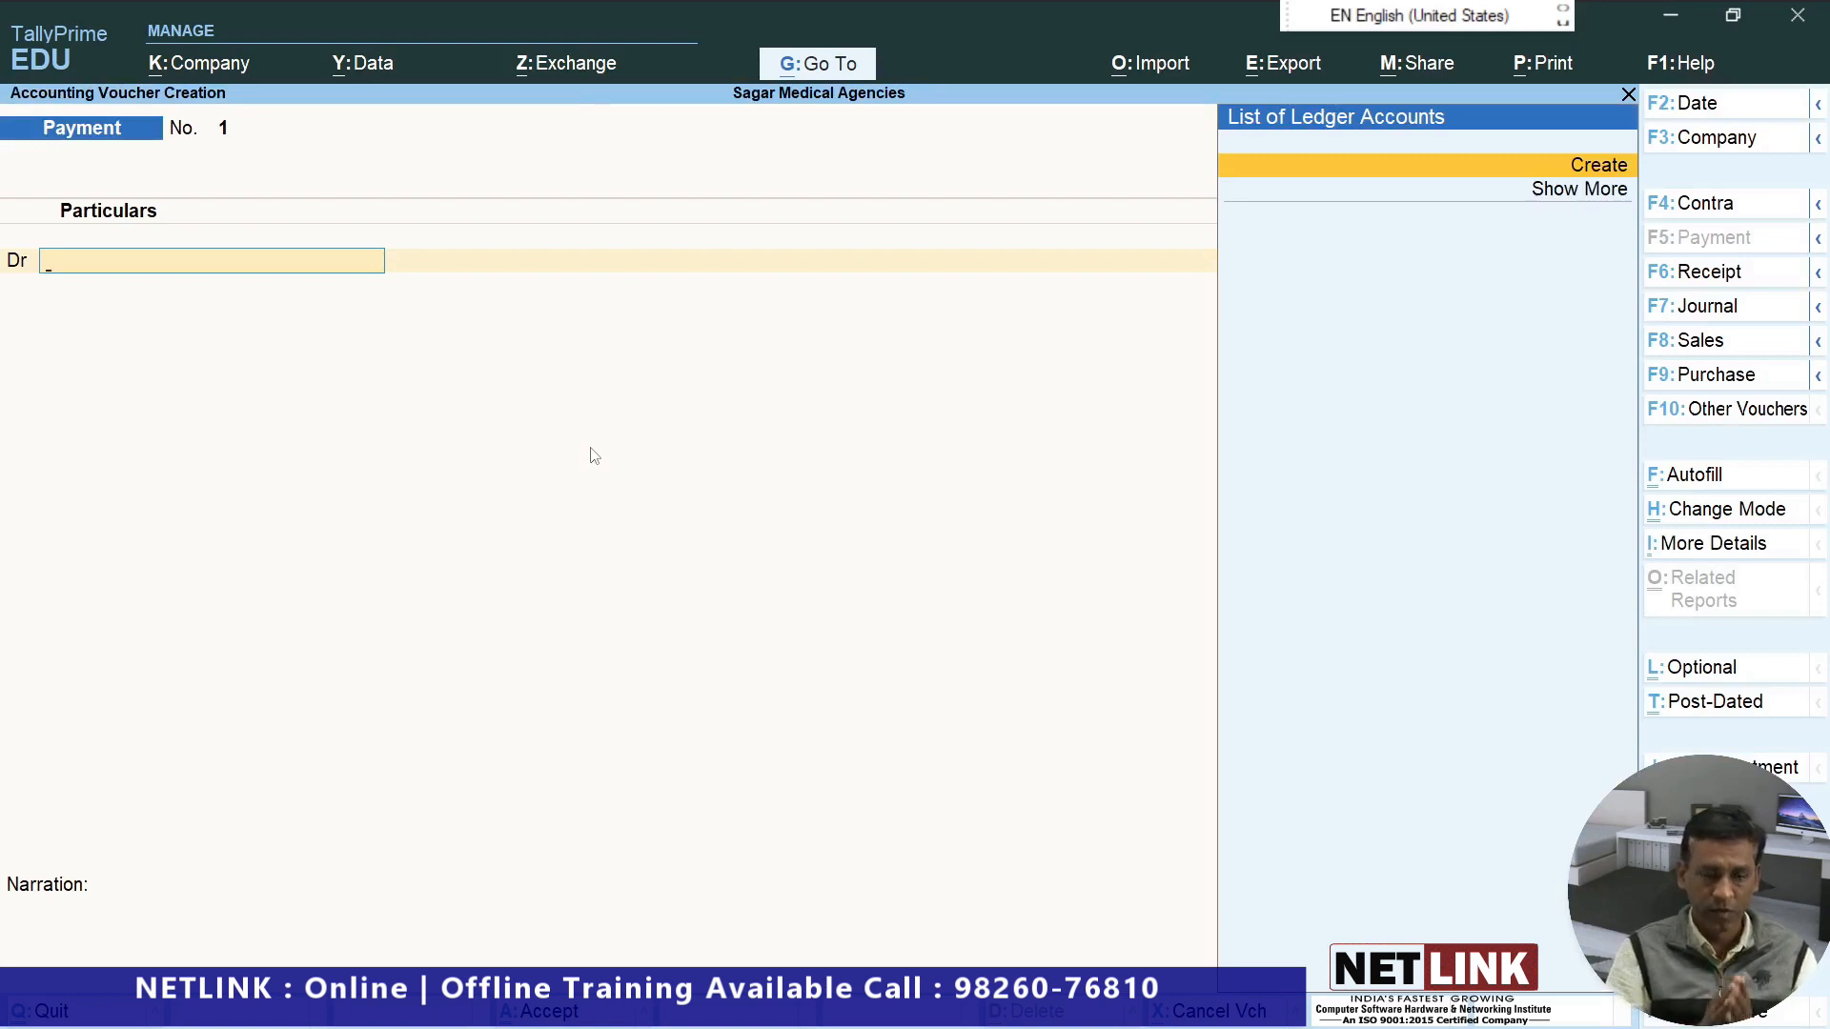
Start a purchase voucher without supplier invoice details, with Cash as the party account and the receipt and party details left blank.
{"action": "left_click", "coordinate": [1684, 381]}
{"action": "key", "text": "Return"}
{"action": "key", "text": "Return"}
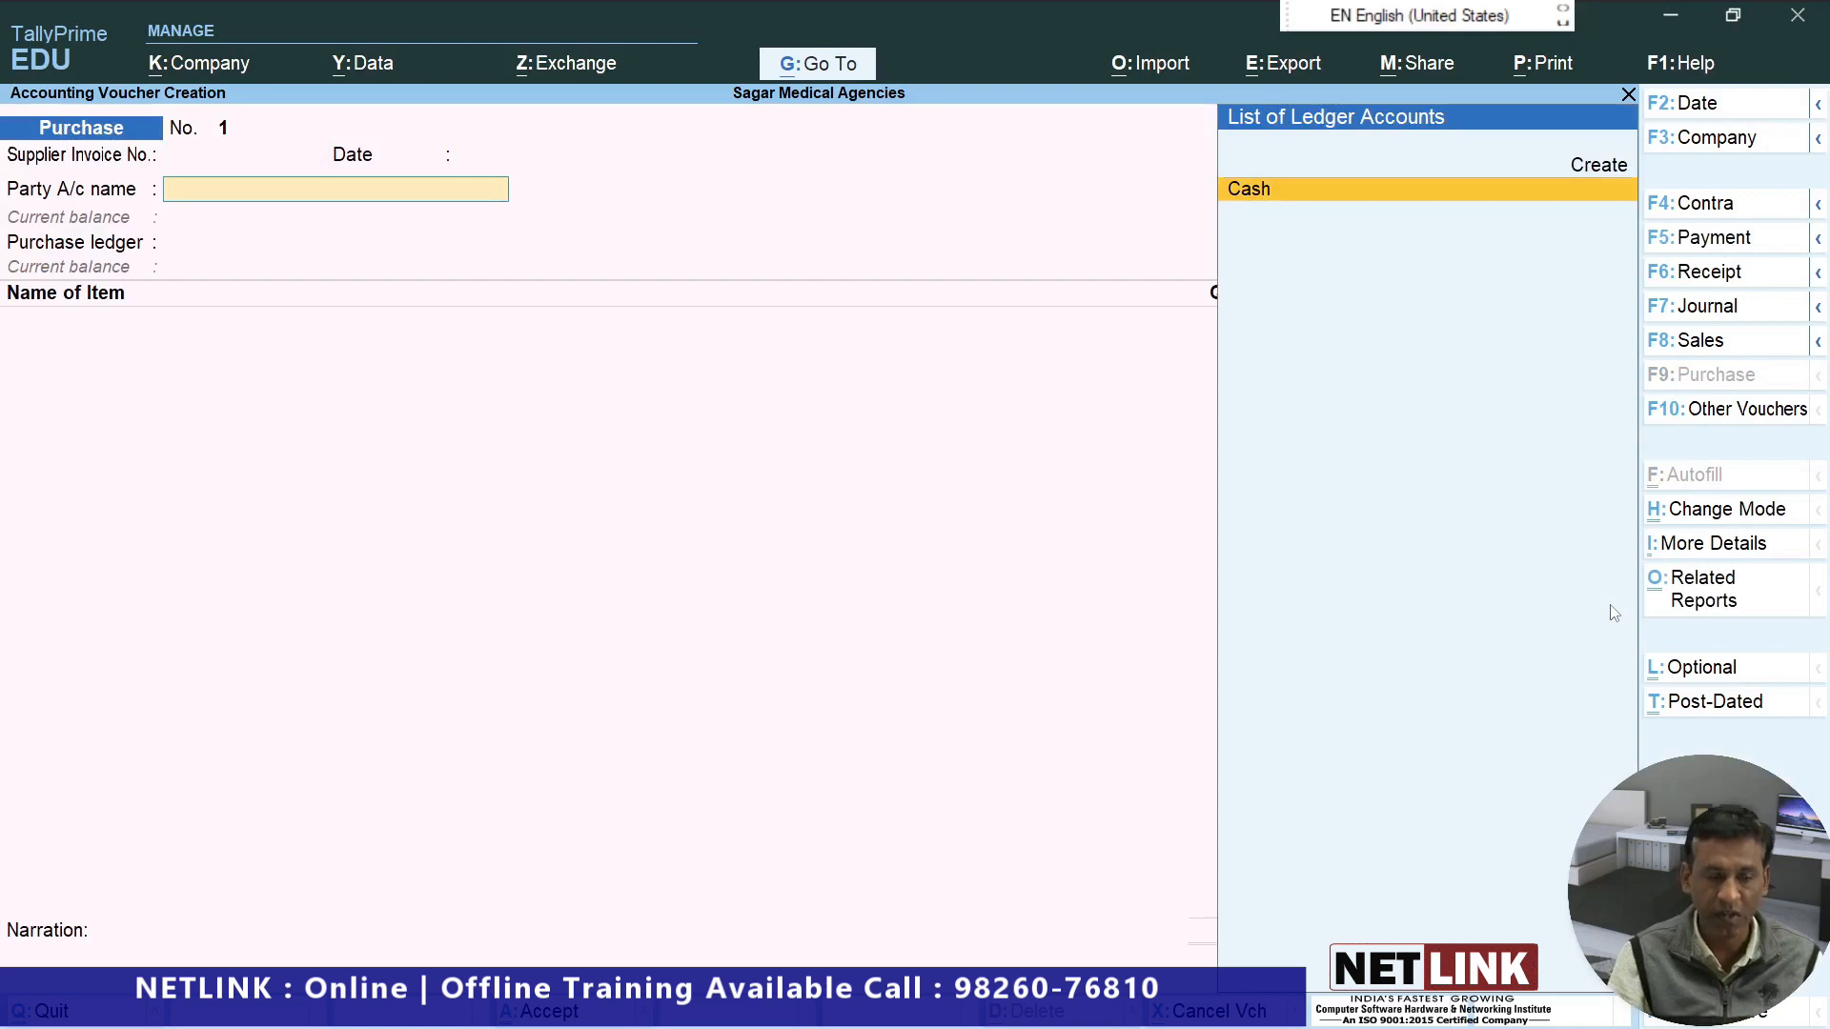
{"action": "key", "text": "Return"}
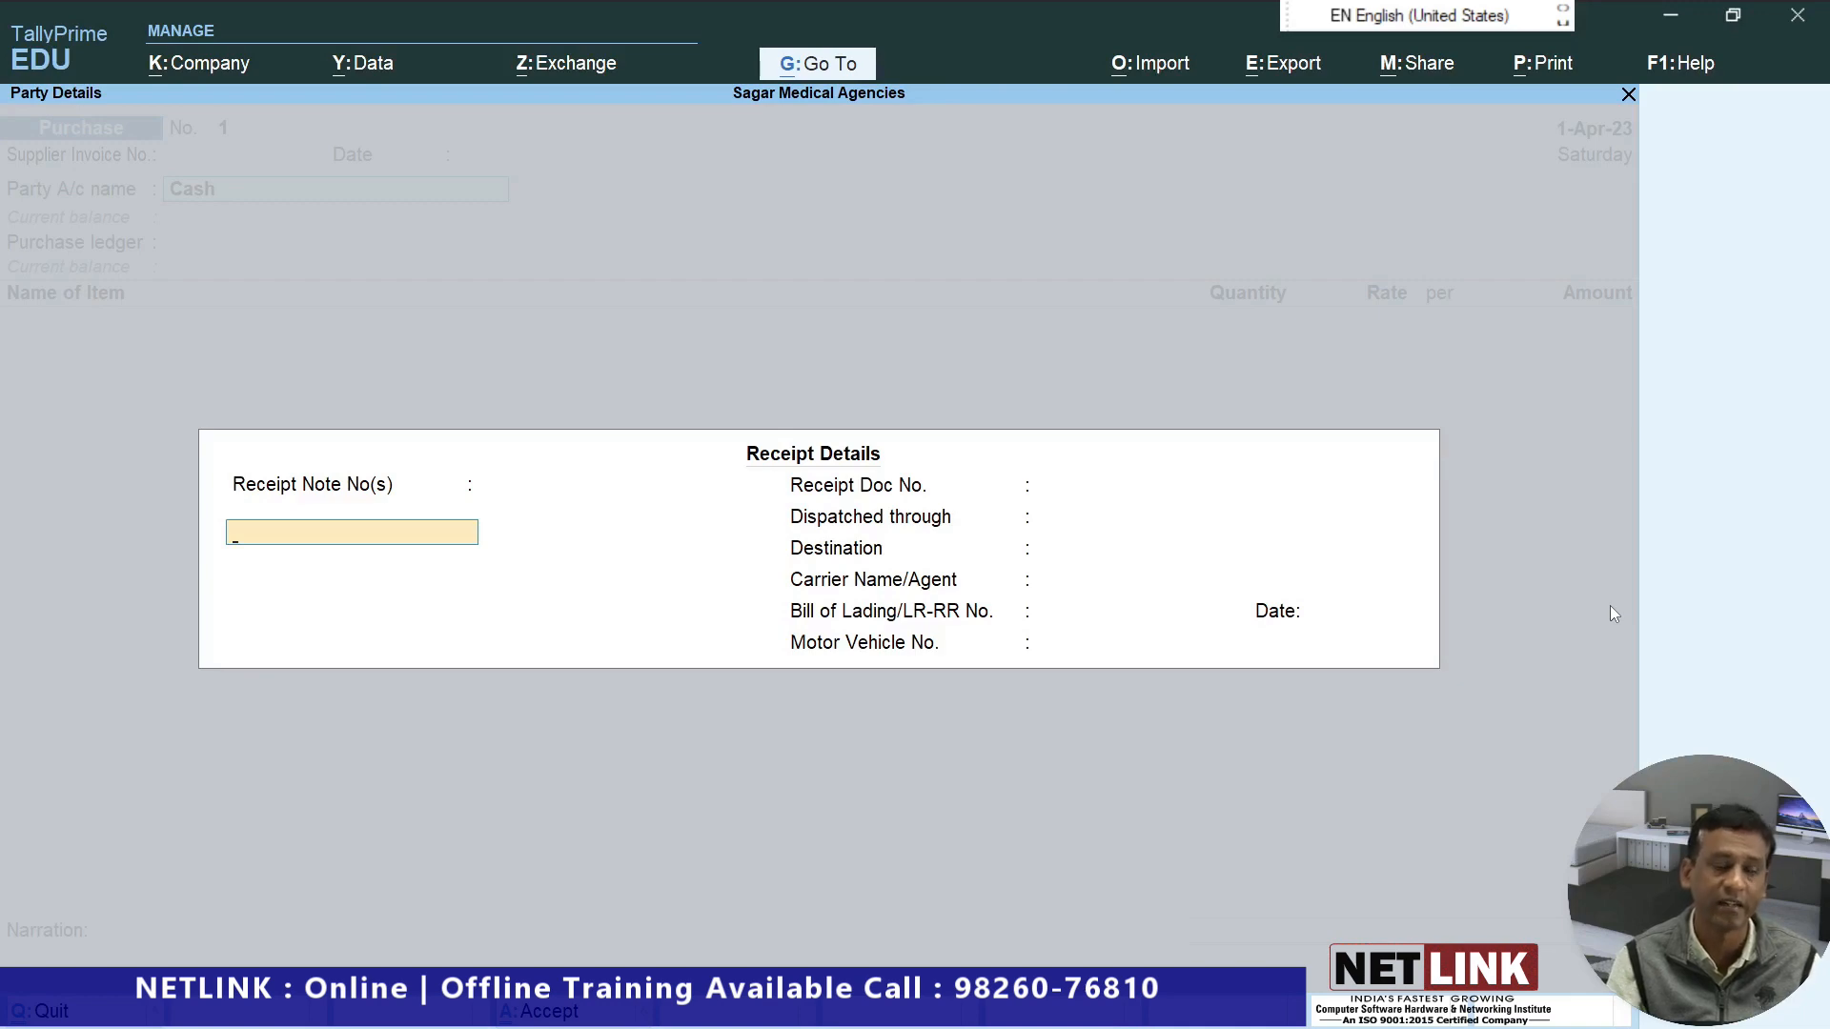
{"action": "key", "text": "BackSpace"}
{"action": "key", "text": "ctrl+a"}
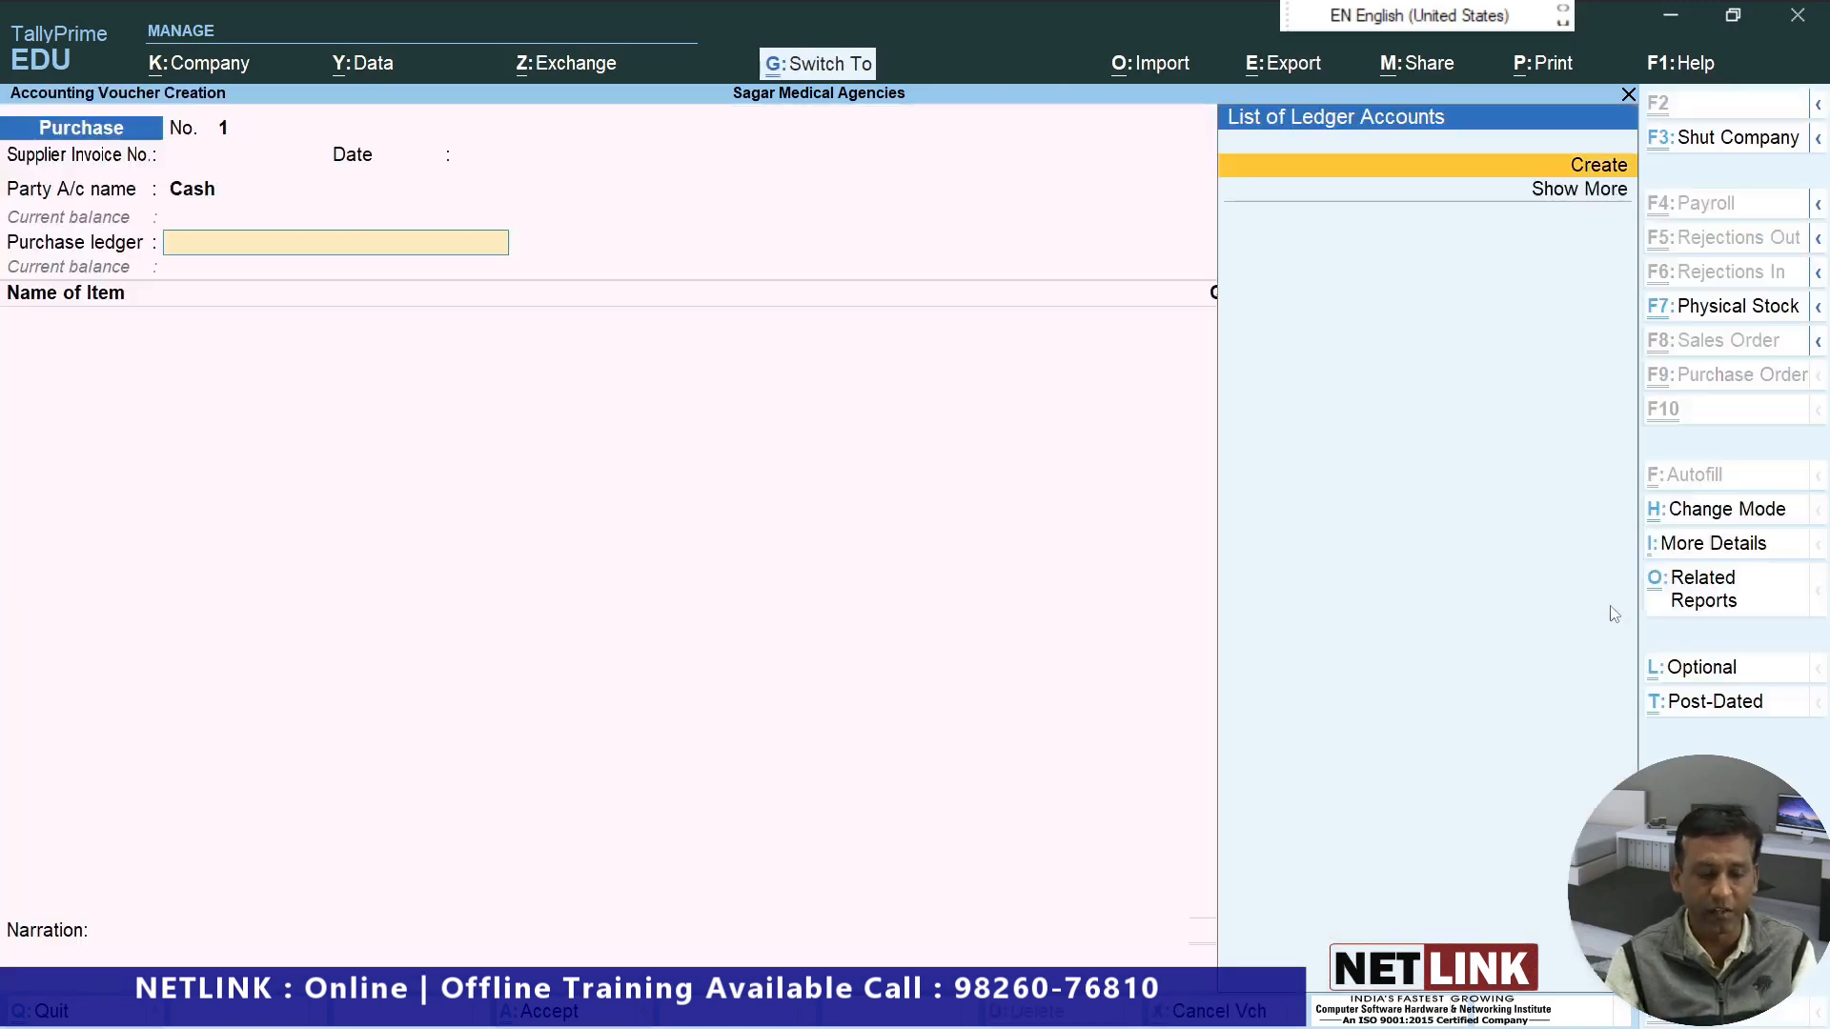
Create a ledger named Purchase under Purchase Accounts with default details and use it as the voucher's purchase ledger.
{"action": "key", "text": "Return"}
{"action": "type", "text": "Purchase"}
{"action": "key", "text": "Return"}
{"action": "key", "text": "Return"}
{"action": "type", "text": "Pur"}
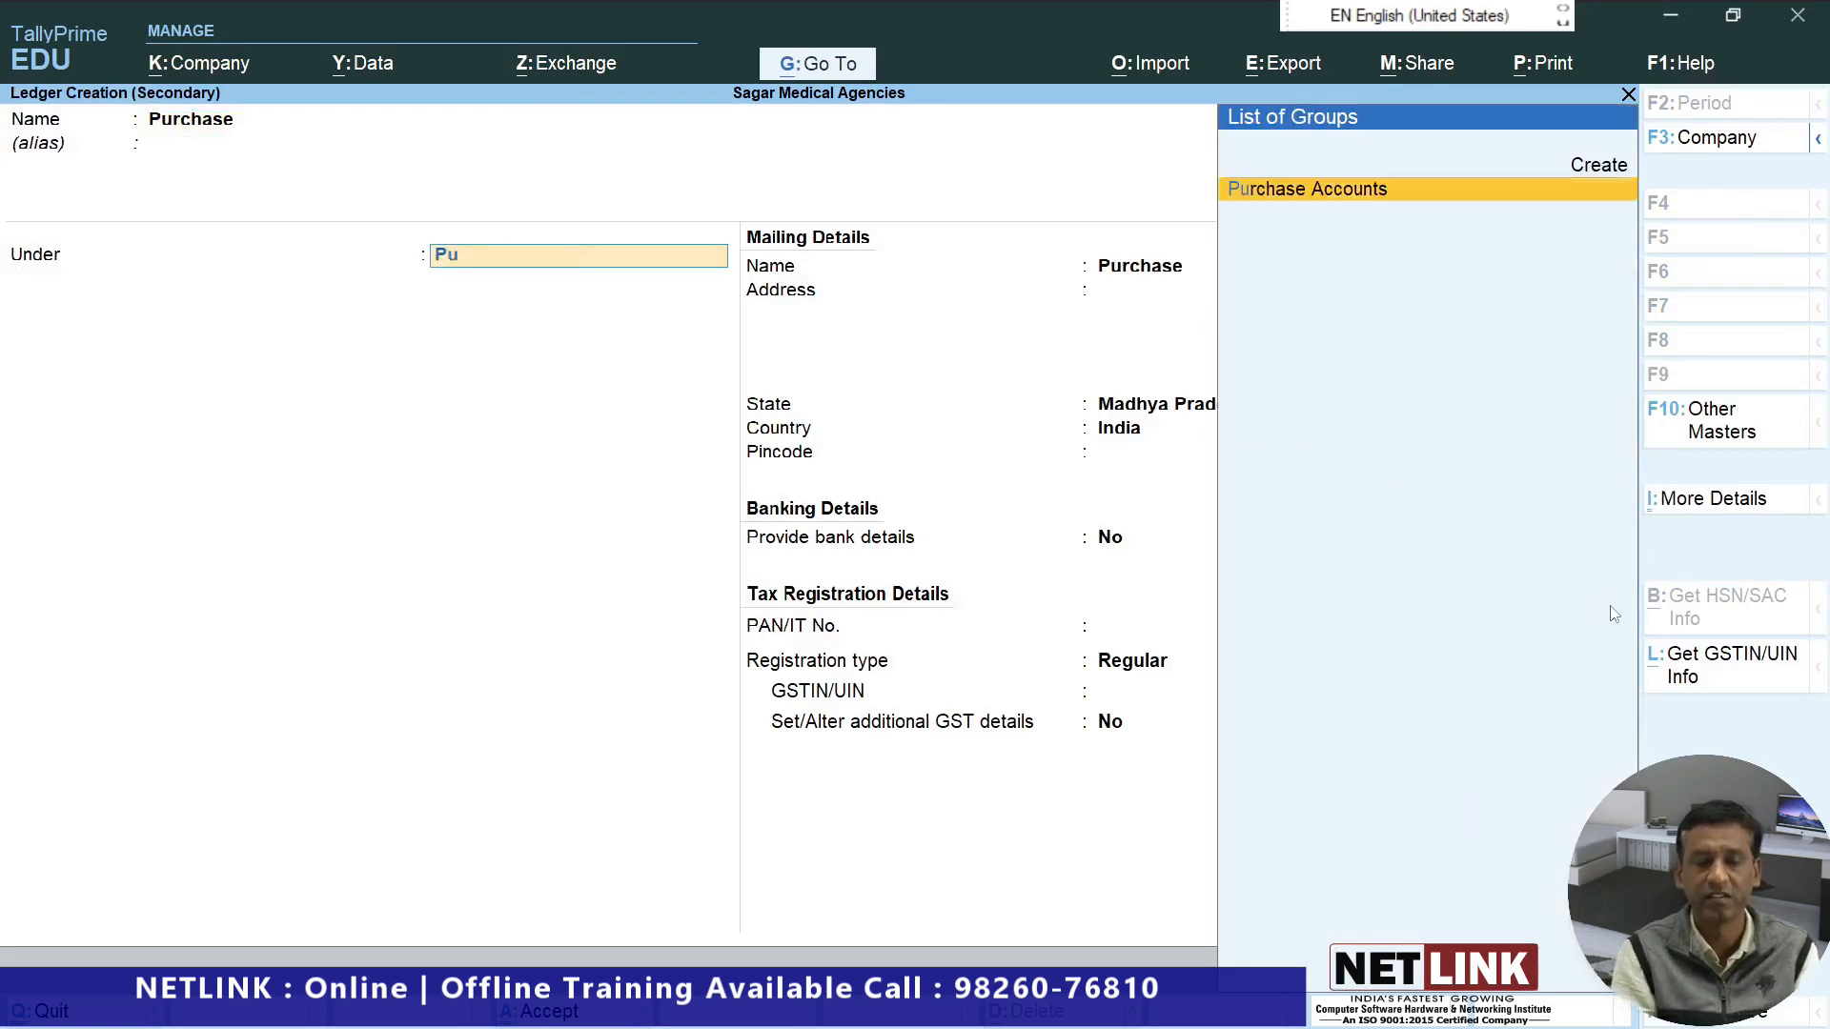
{"action": "key", "text": "Return"}
{"action": "key", "text": "Return"}
{"action": "key", "text": "Return"}
{"action": "key", "text": "Return"}
{"action": "key", "text": "Return"}
{"action": "key", "text": "Return"}
{"action": "key", "text": "Return"}
{"action": "key", "text": "Return"}
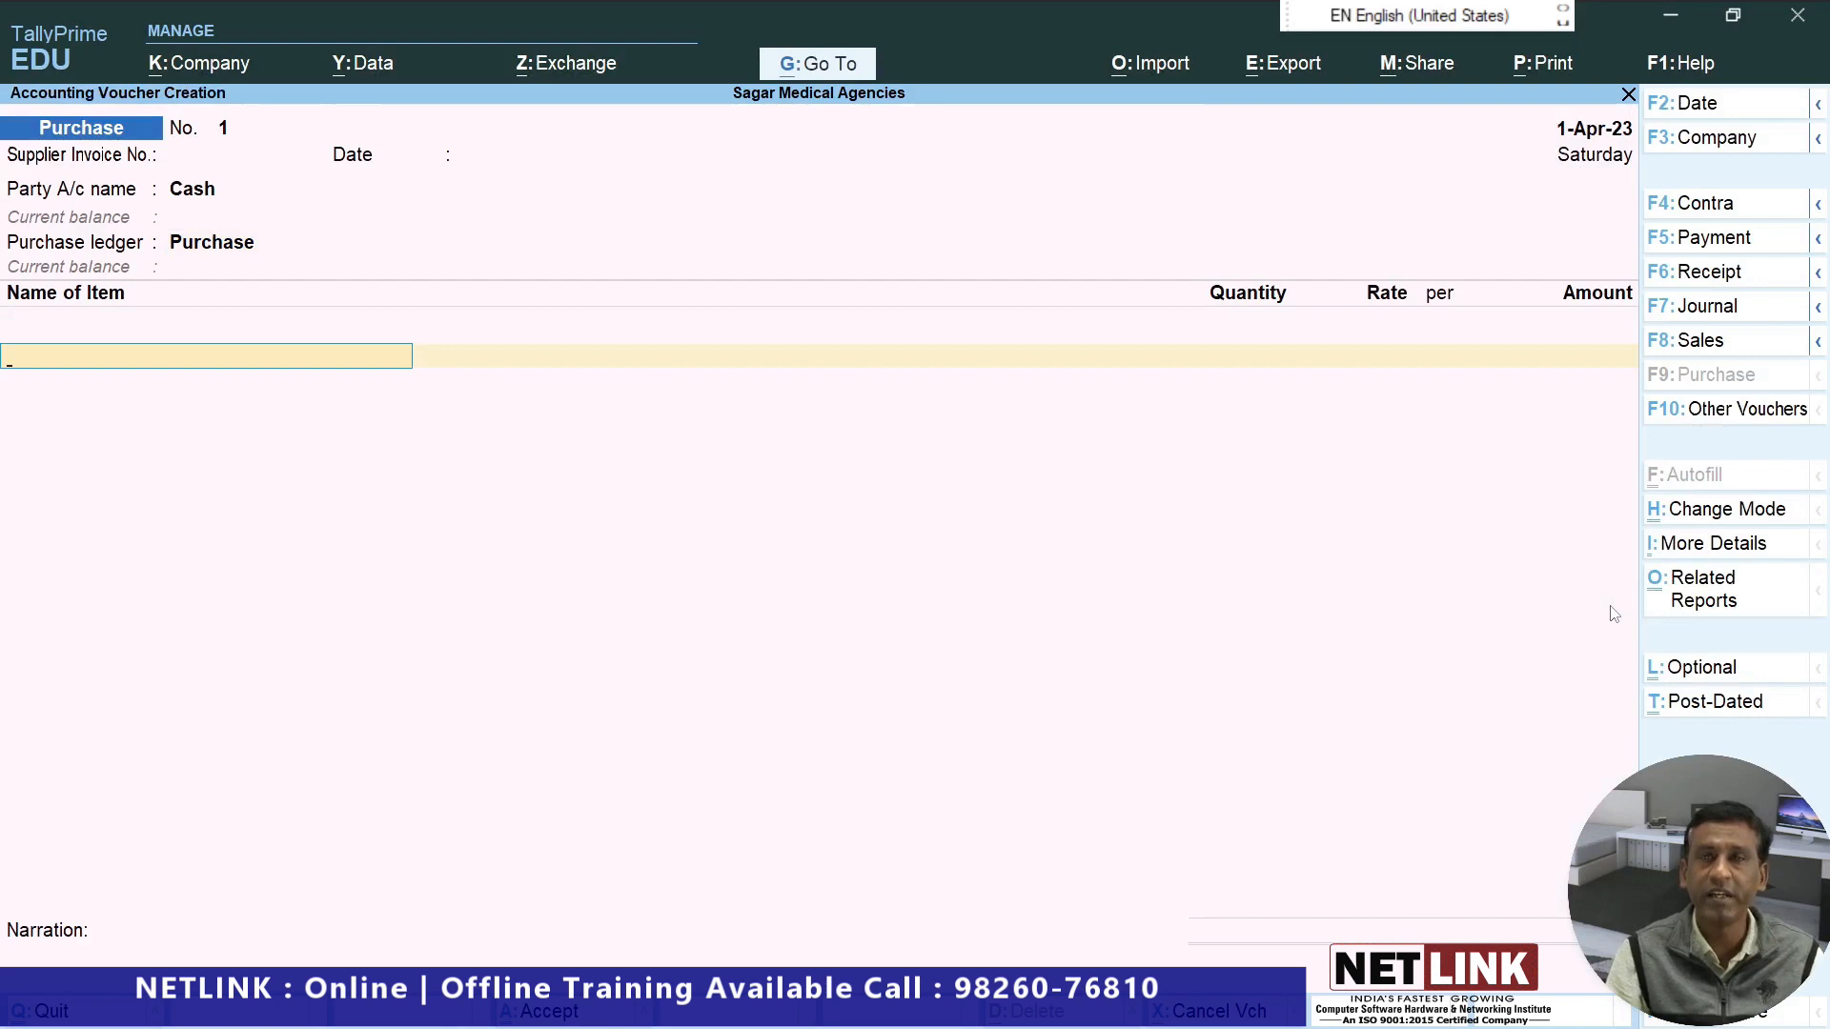
Add Disprin Tablet to the purchase voucher and allocate it to a new batch numbered 12456.
{"action": "type", "text": "S"}
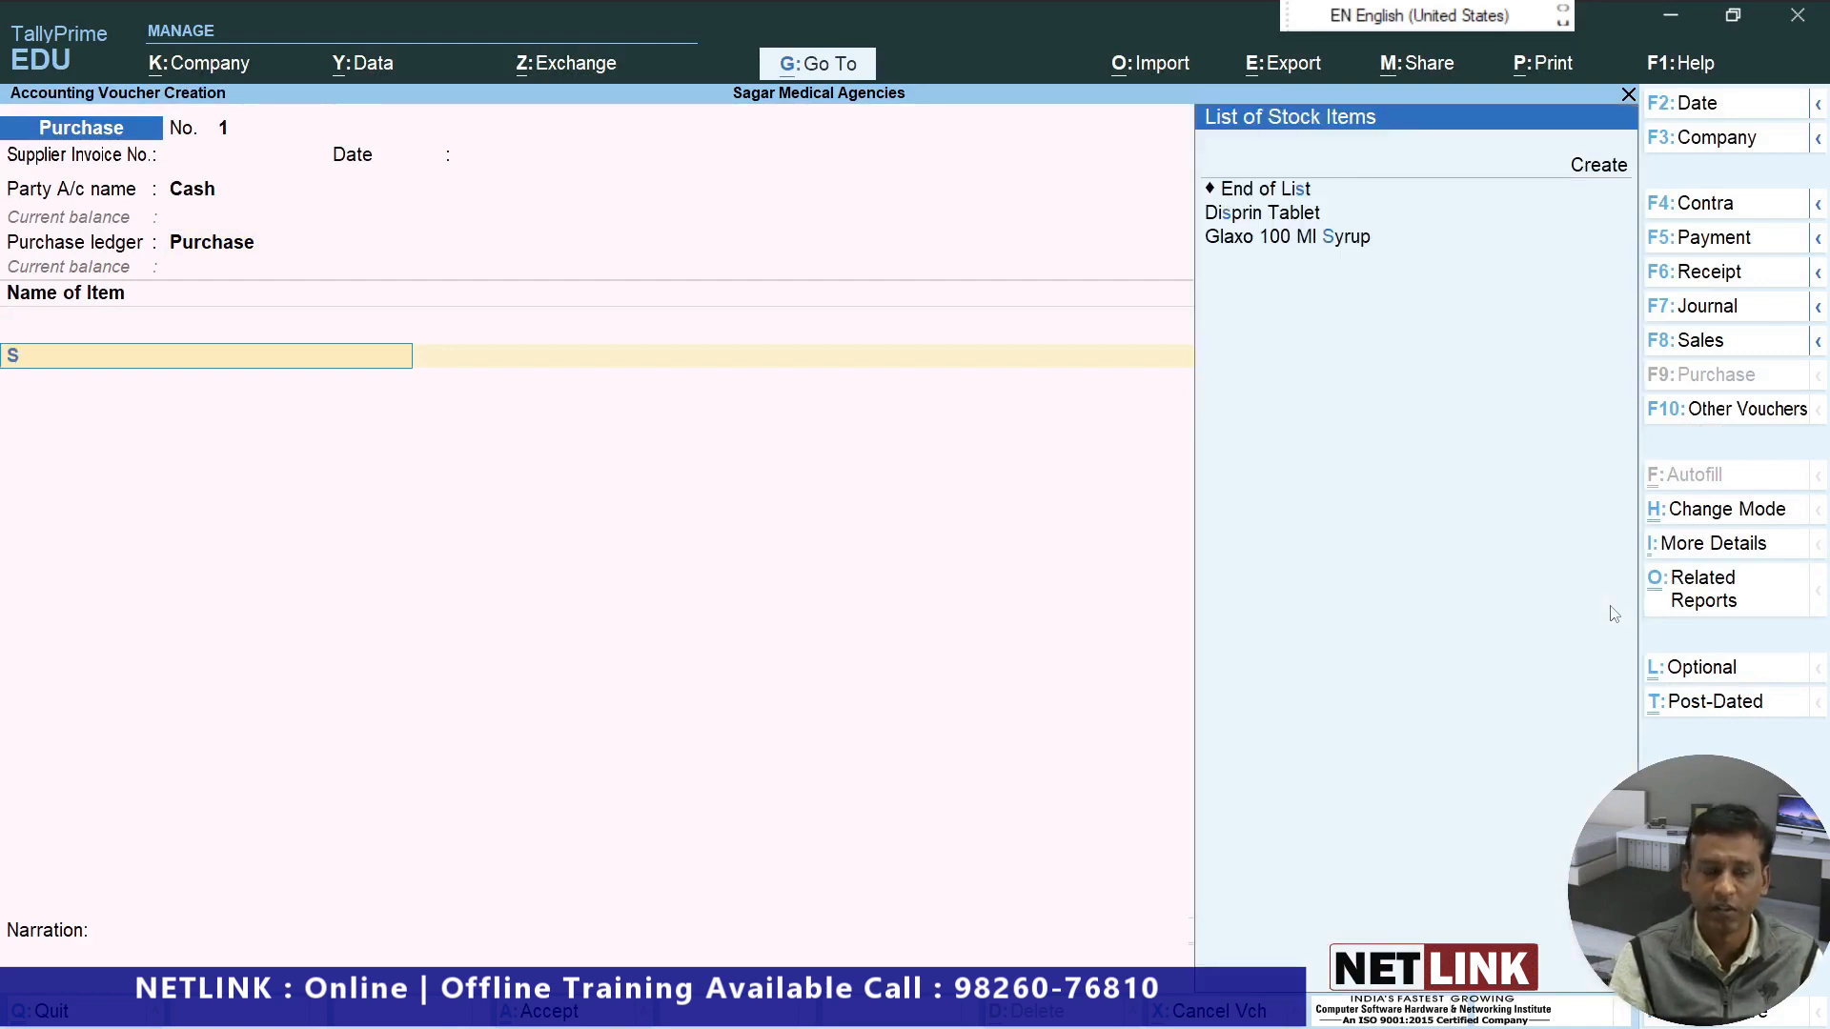
{"action": "key", "text": "Down"}
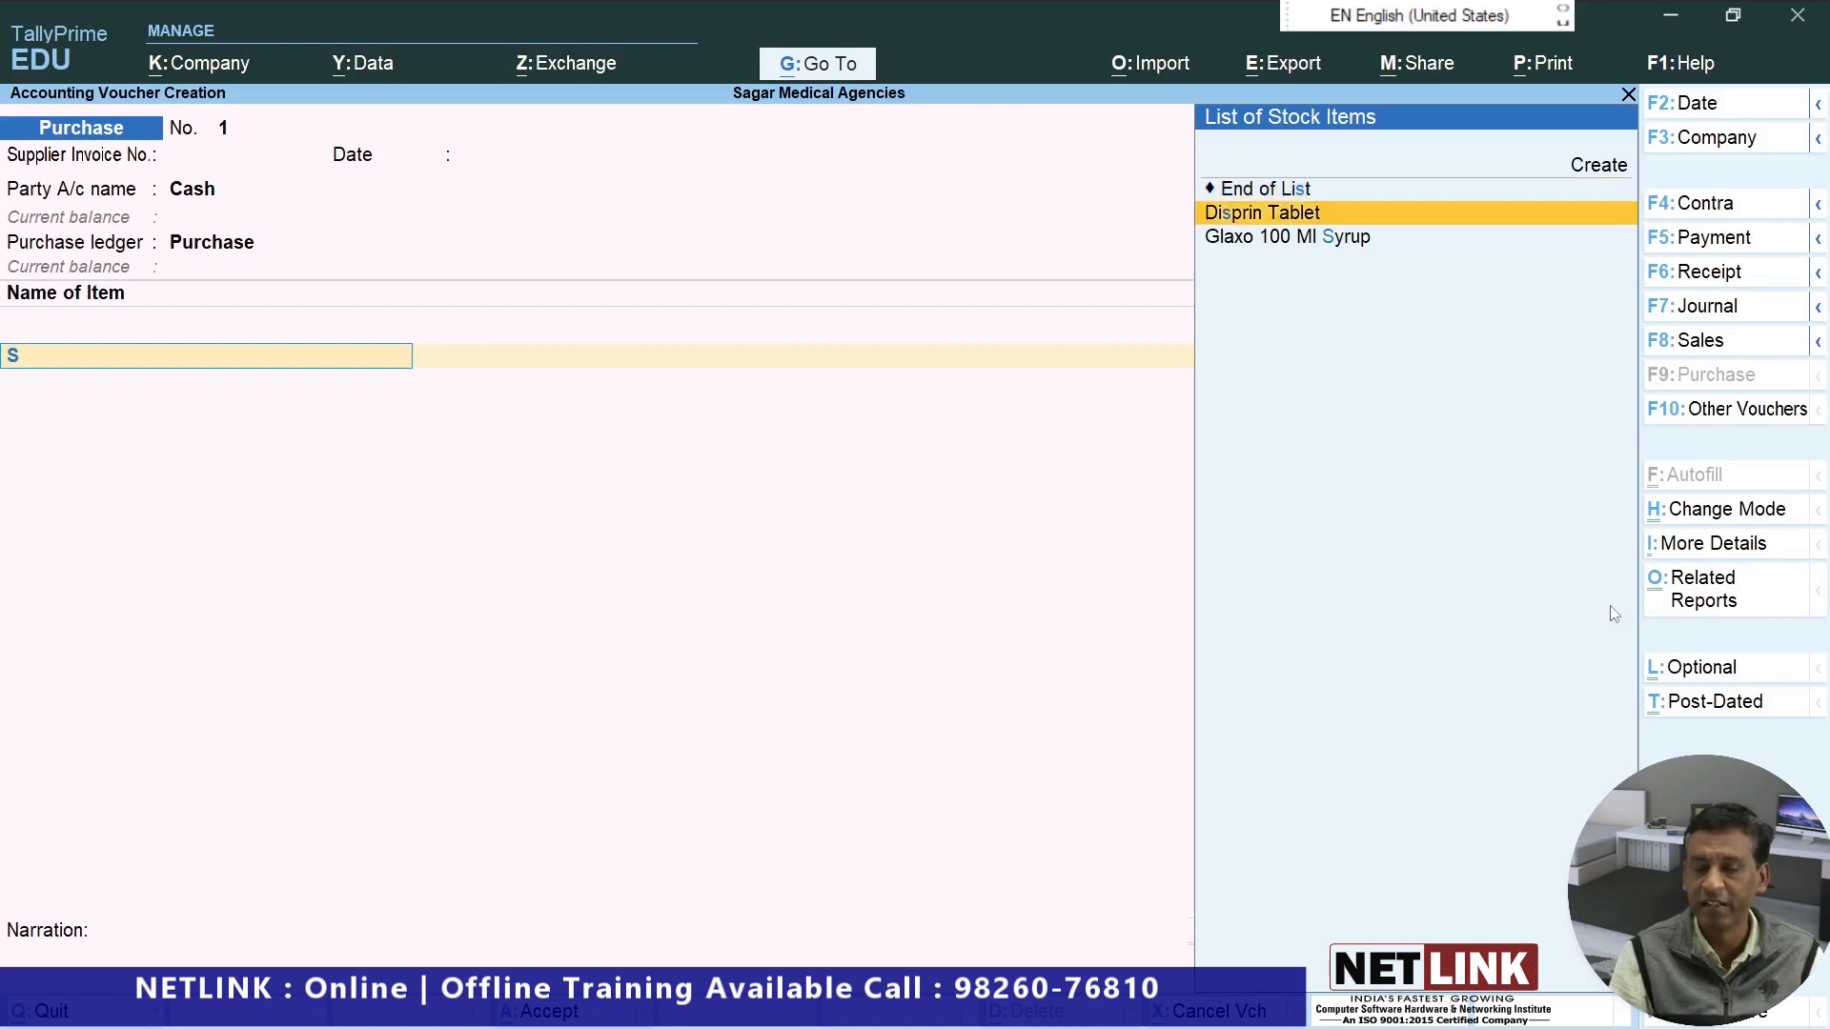
{"action": "key", "text": "Return"}
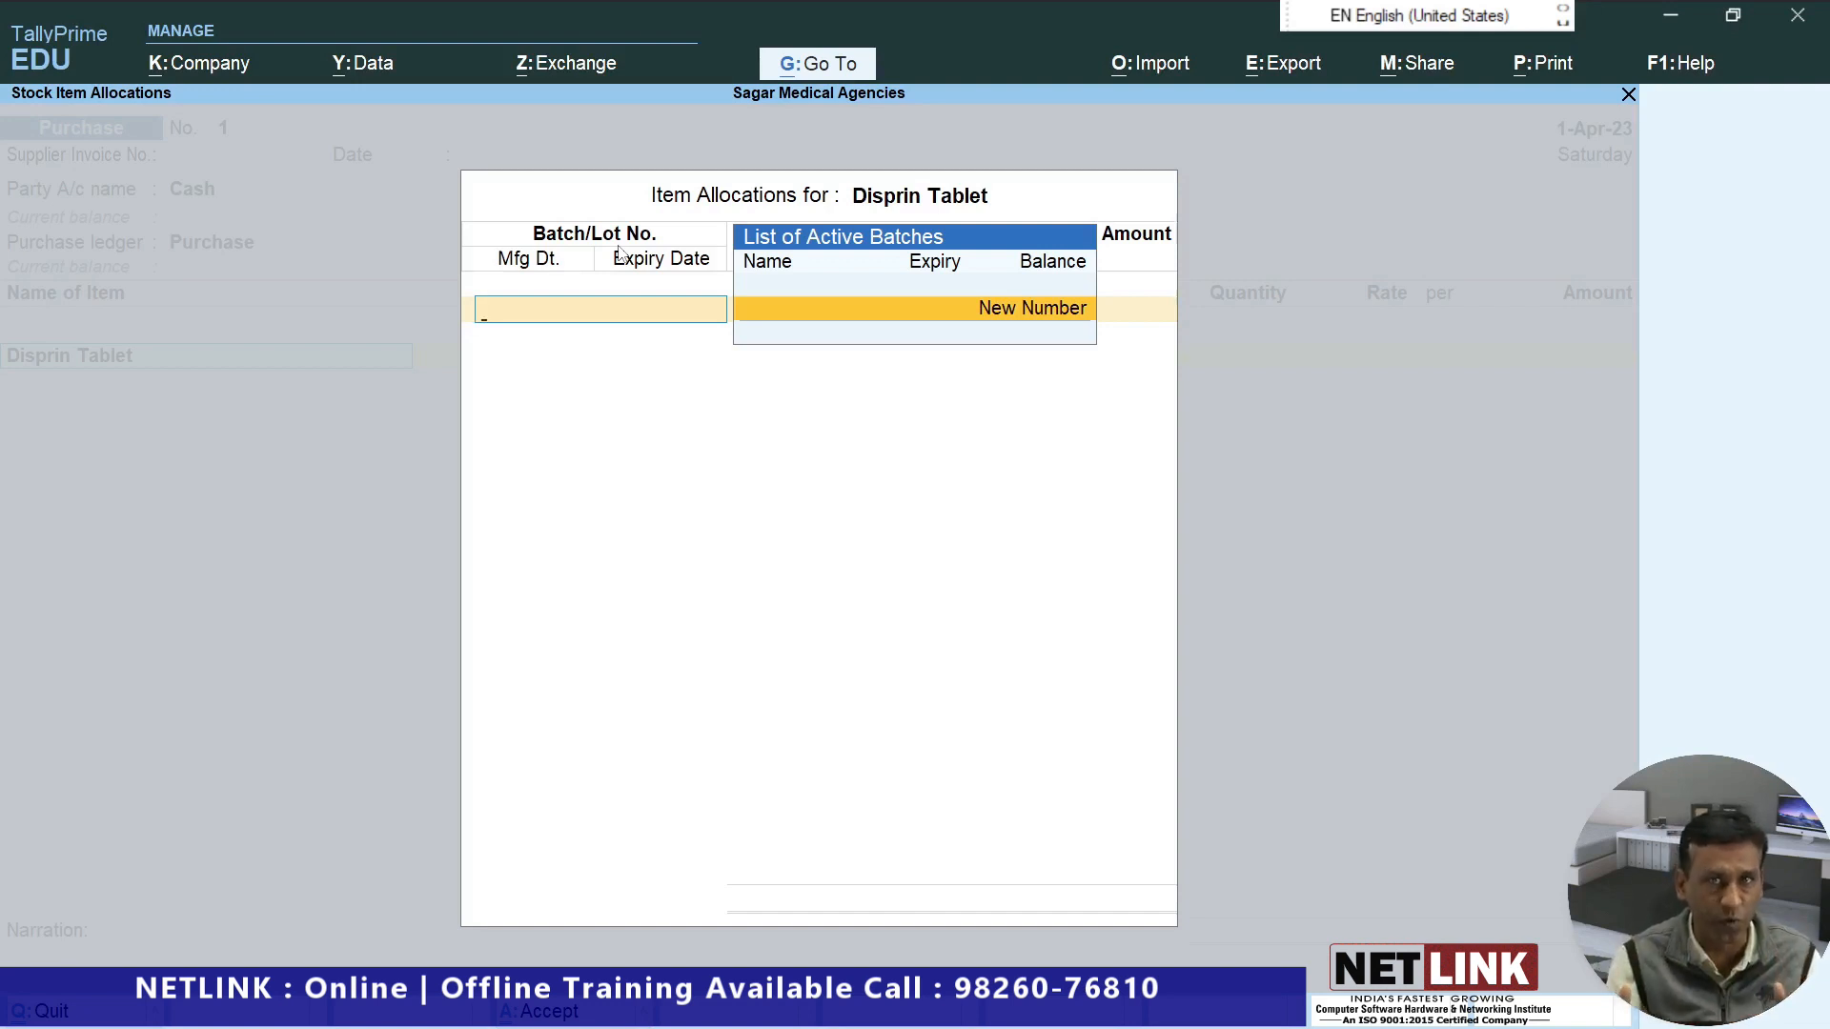
{"action": "key", "text": "Return"}
{"action": "type", "text": "12456"}
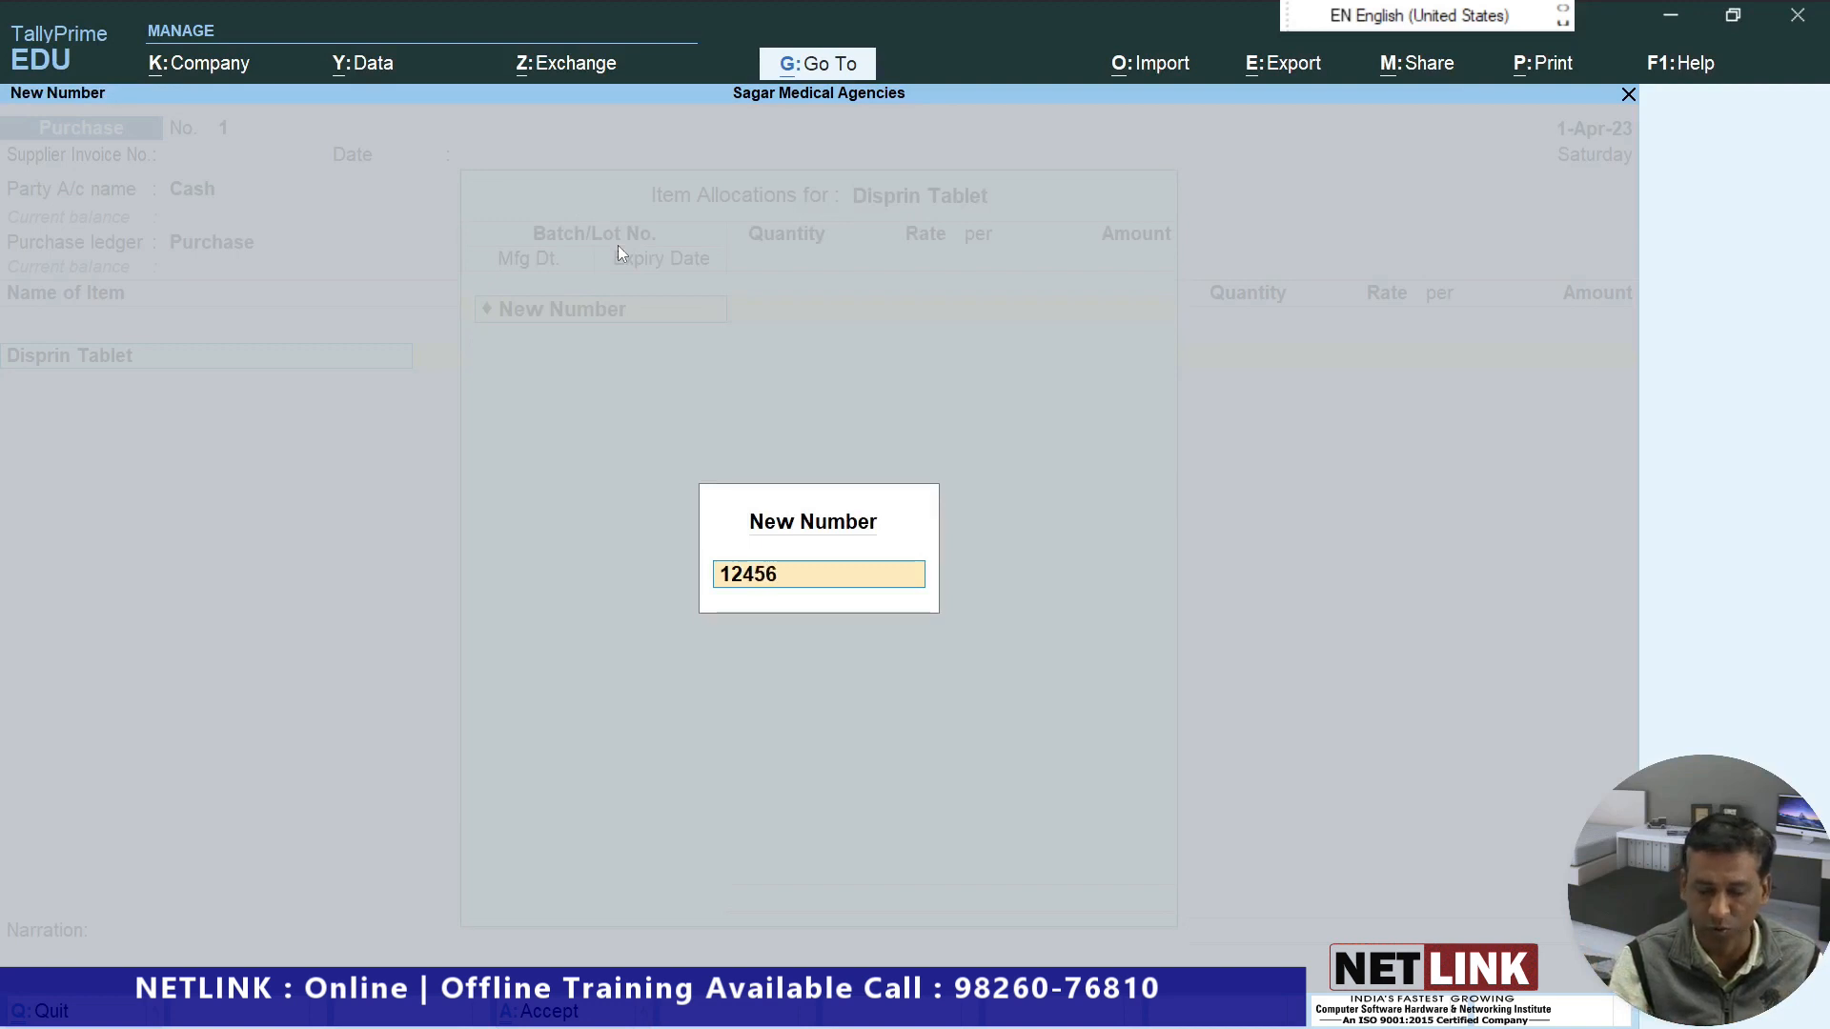
{"action": "key", "text": "Return"}
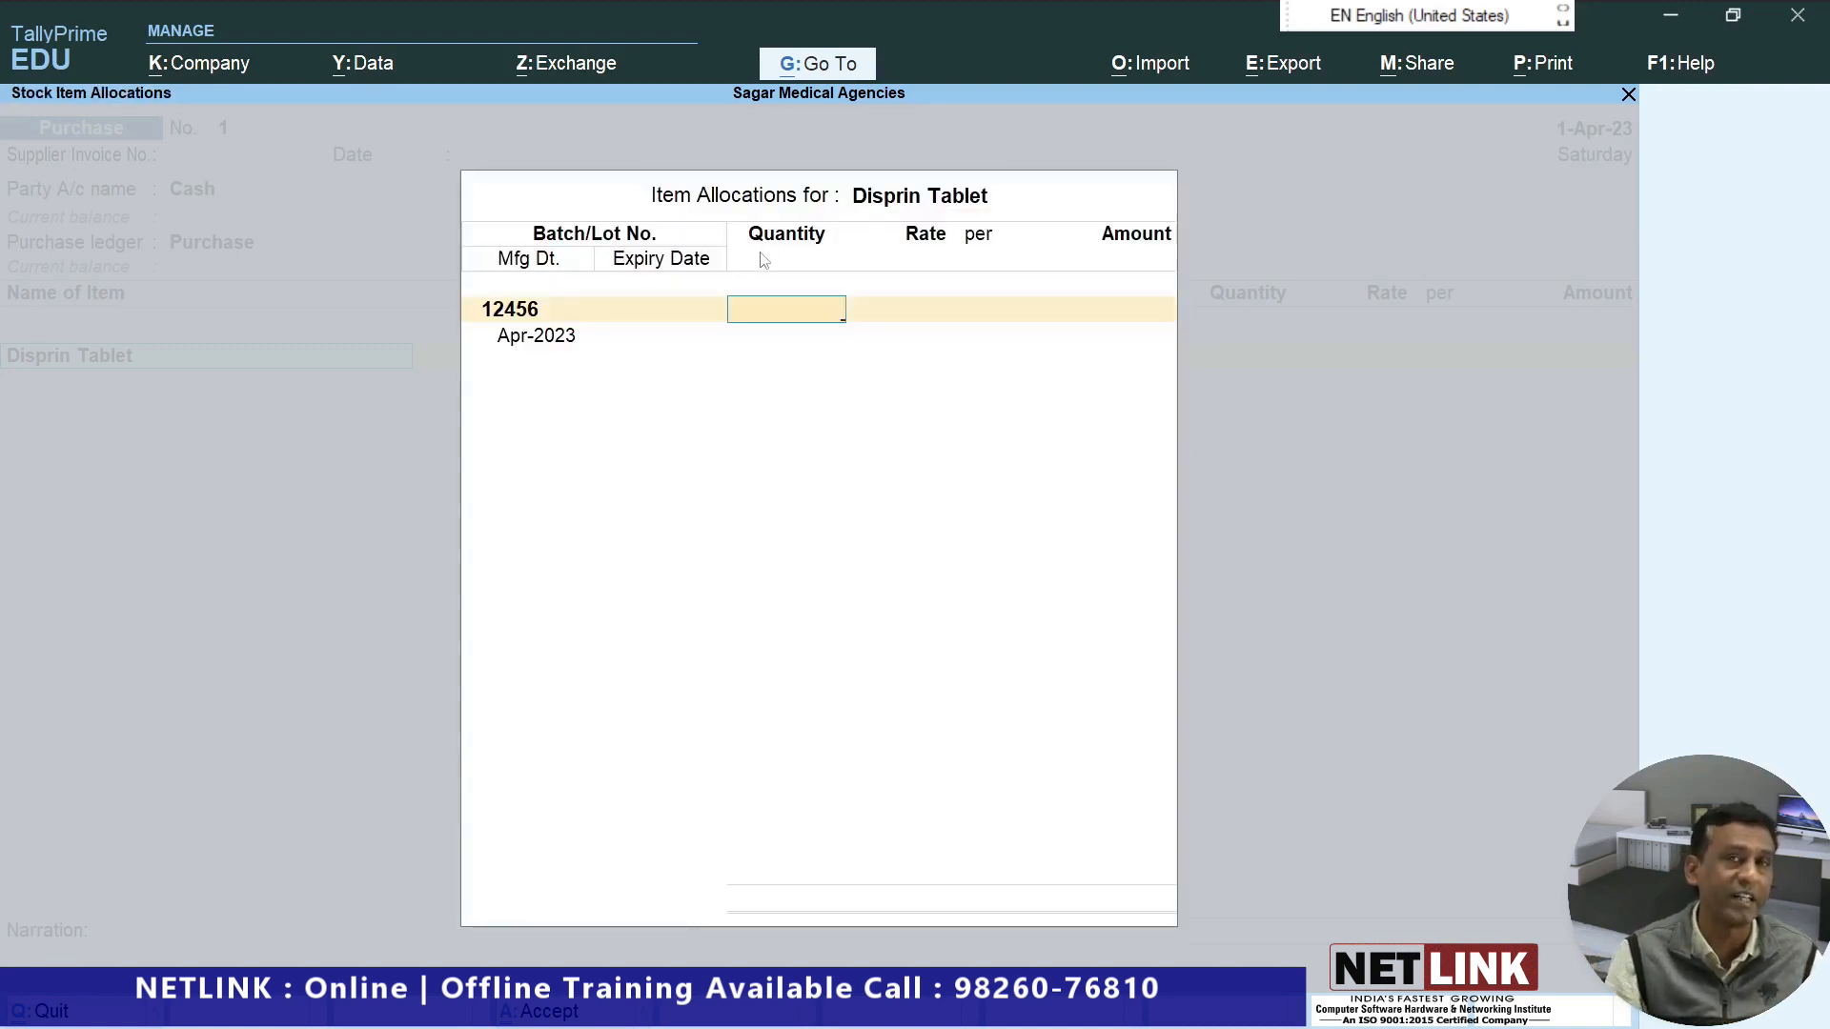
Set batch 12456 to a quantity of 1000 strips at a rate of 10 per Stp.
{"action": "type", "text": "1000"}
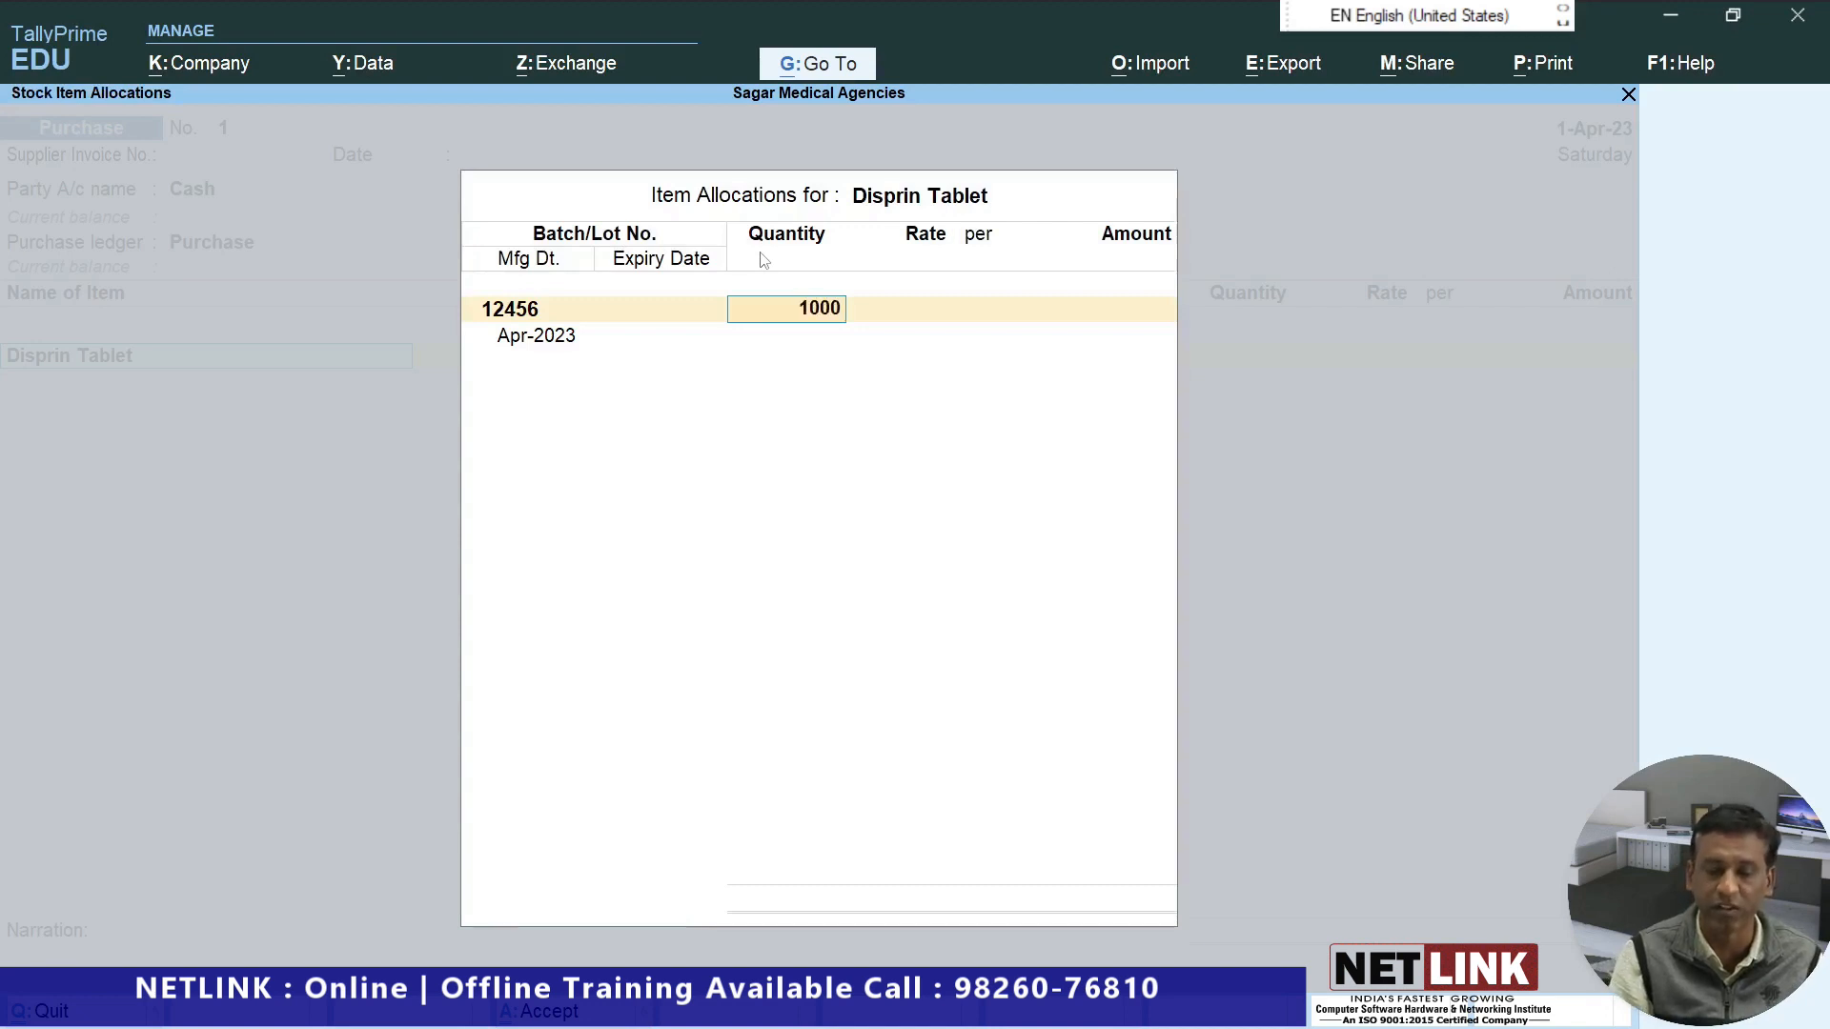
{"action": "key", "text": "Return"}
{"action": "type", "text": "10"}
{"action": "key", "text": "Return"}
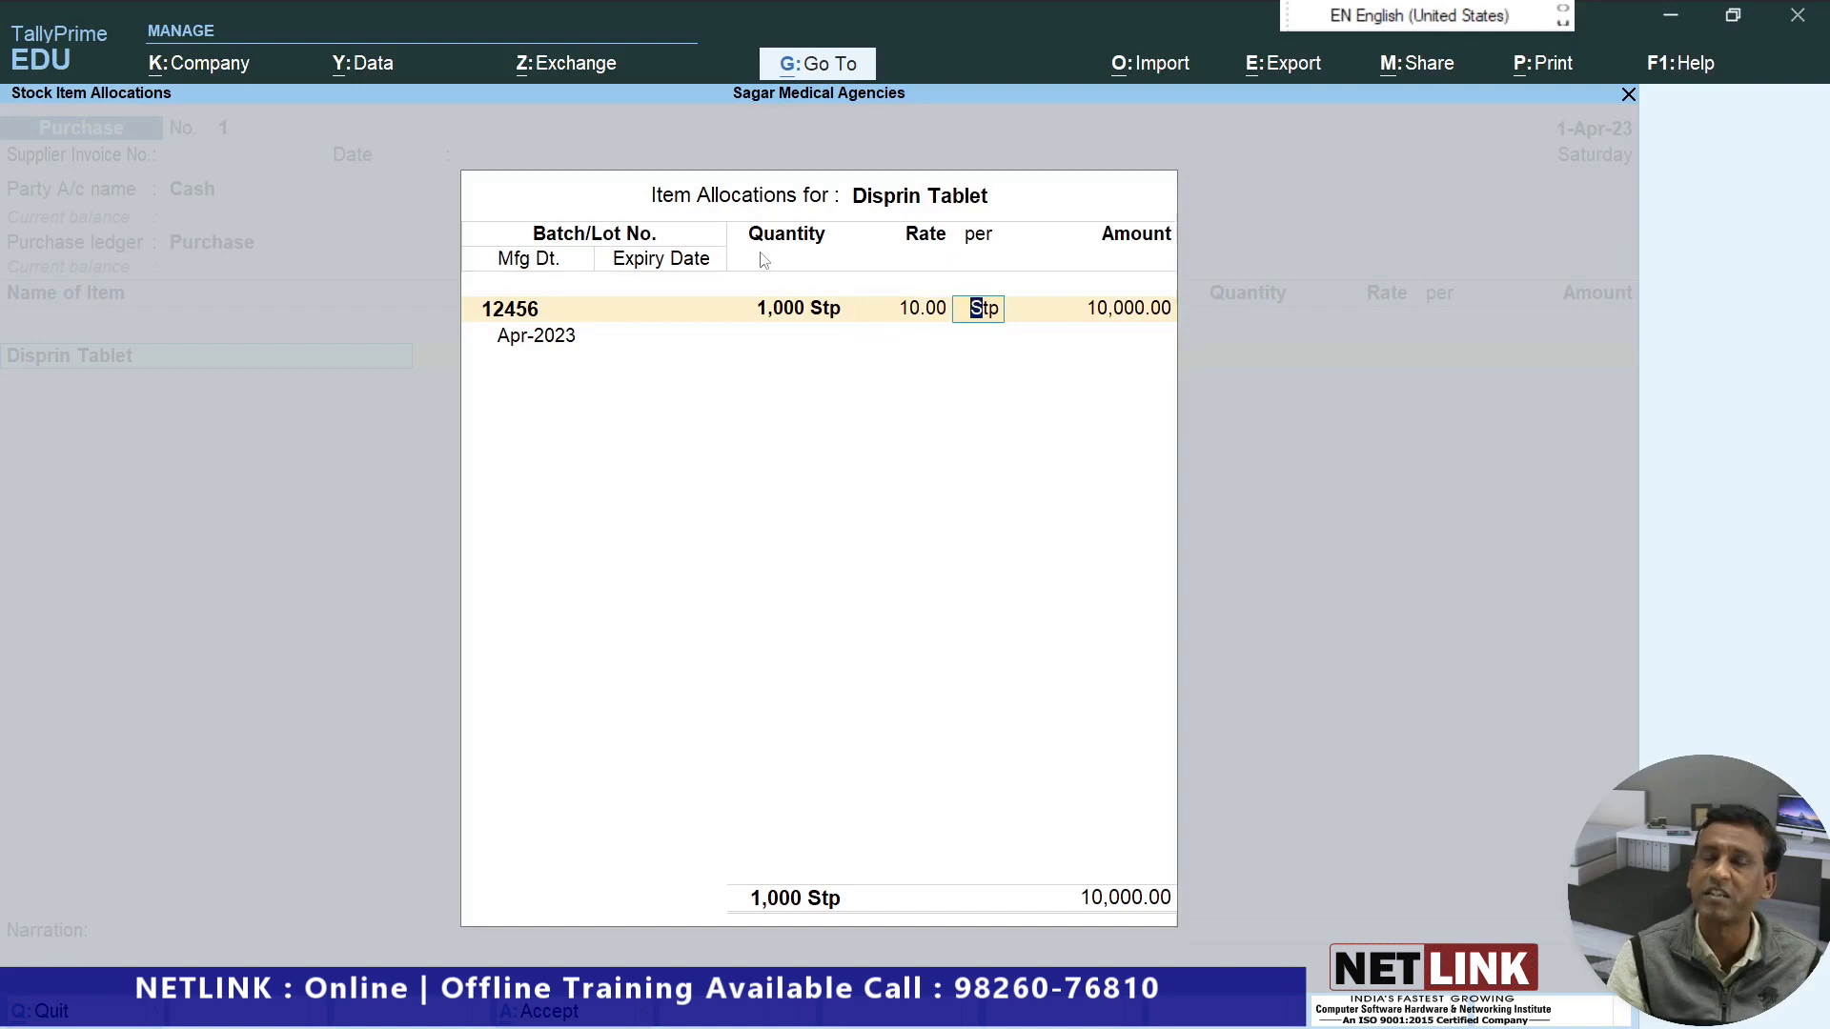
{"action": "key", "text": "Return"}
{"action": "key", "text": "Return"}
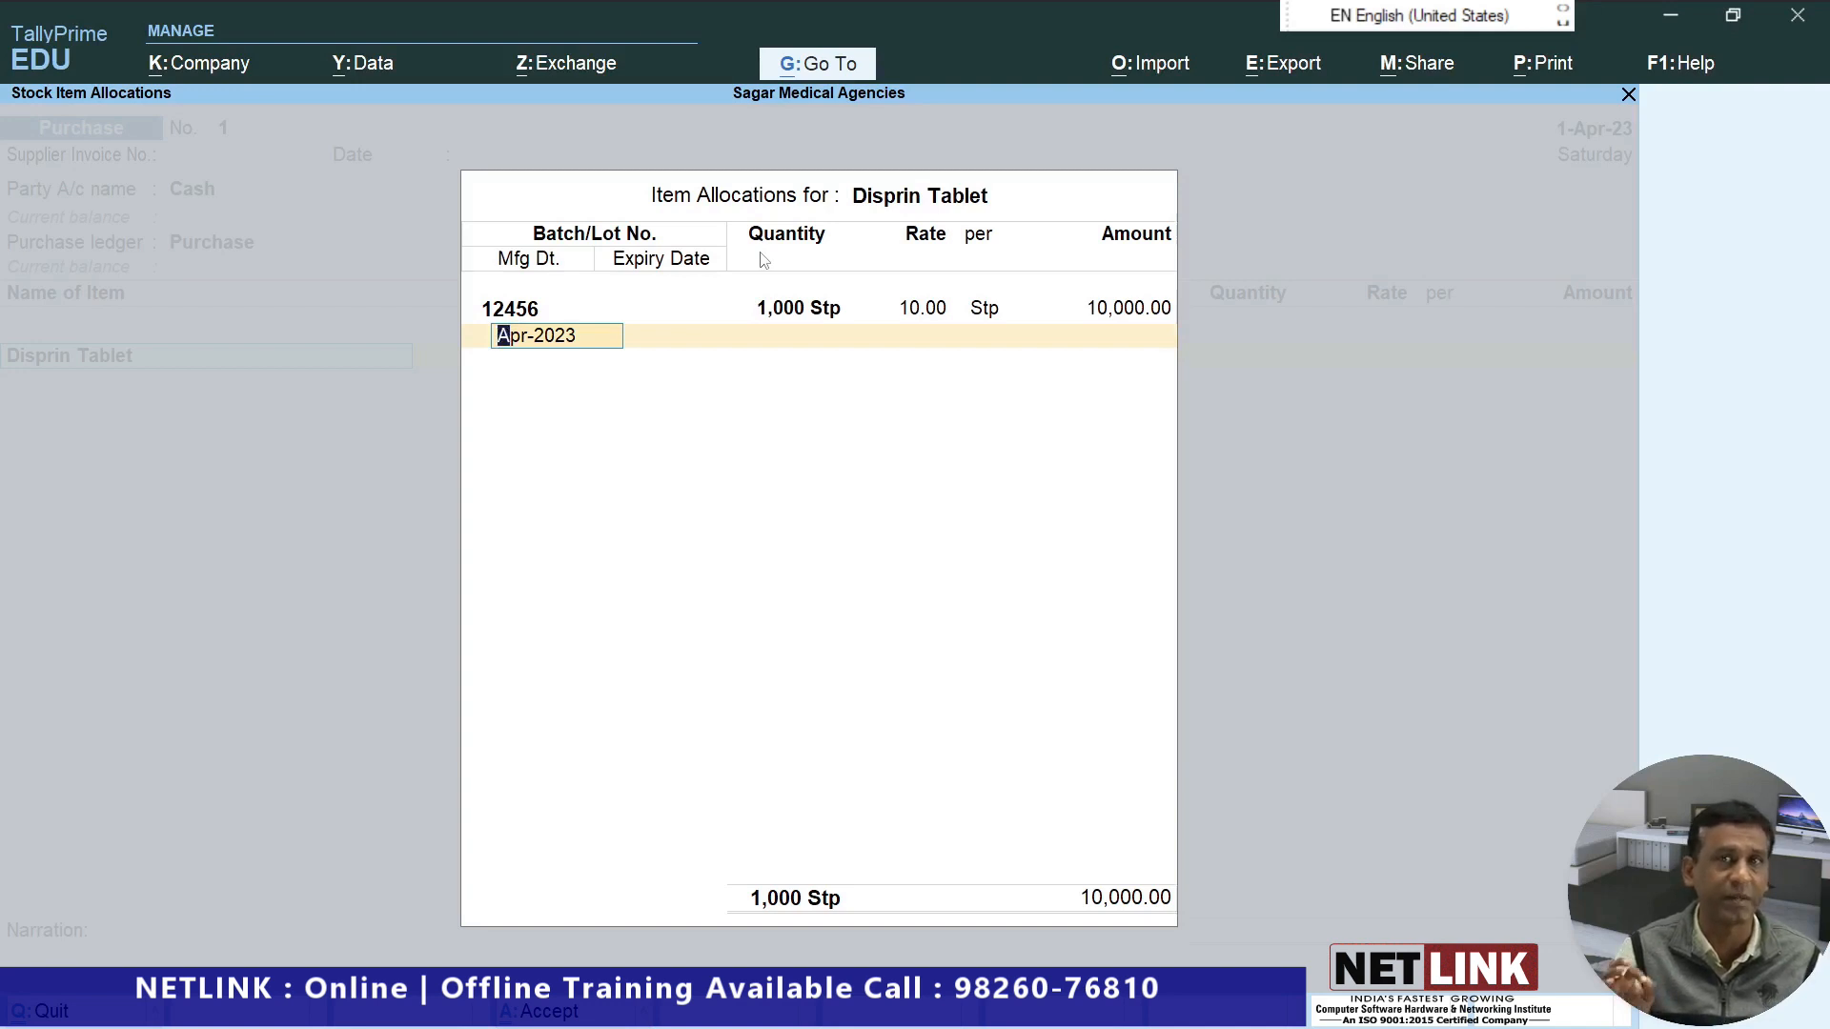
Set the manufacturing date of batch 12456 to 1-4-2023.
{"action": "type", "text": "1-10"}
{"action": "key", "text": "BackSpace"}
{"action": "key", "text": "BackSpace"}
{"action": "type", "text": "4-2023"}
{"action": "key", "text": "Return"}
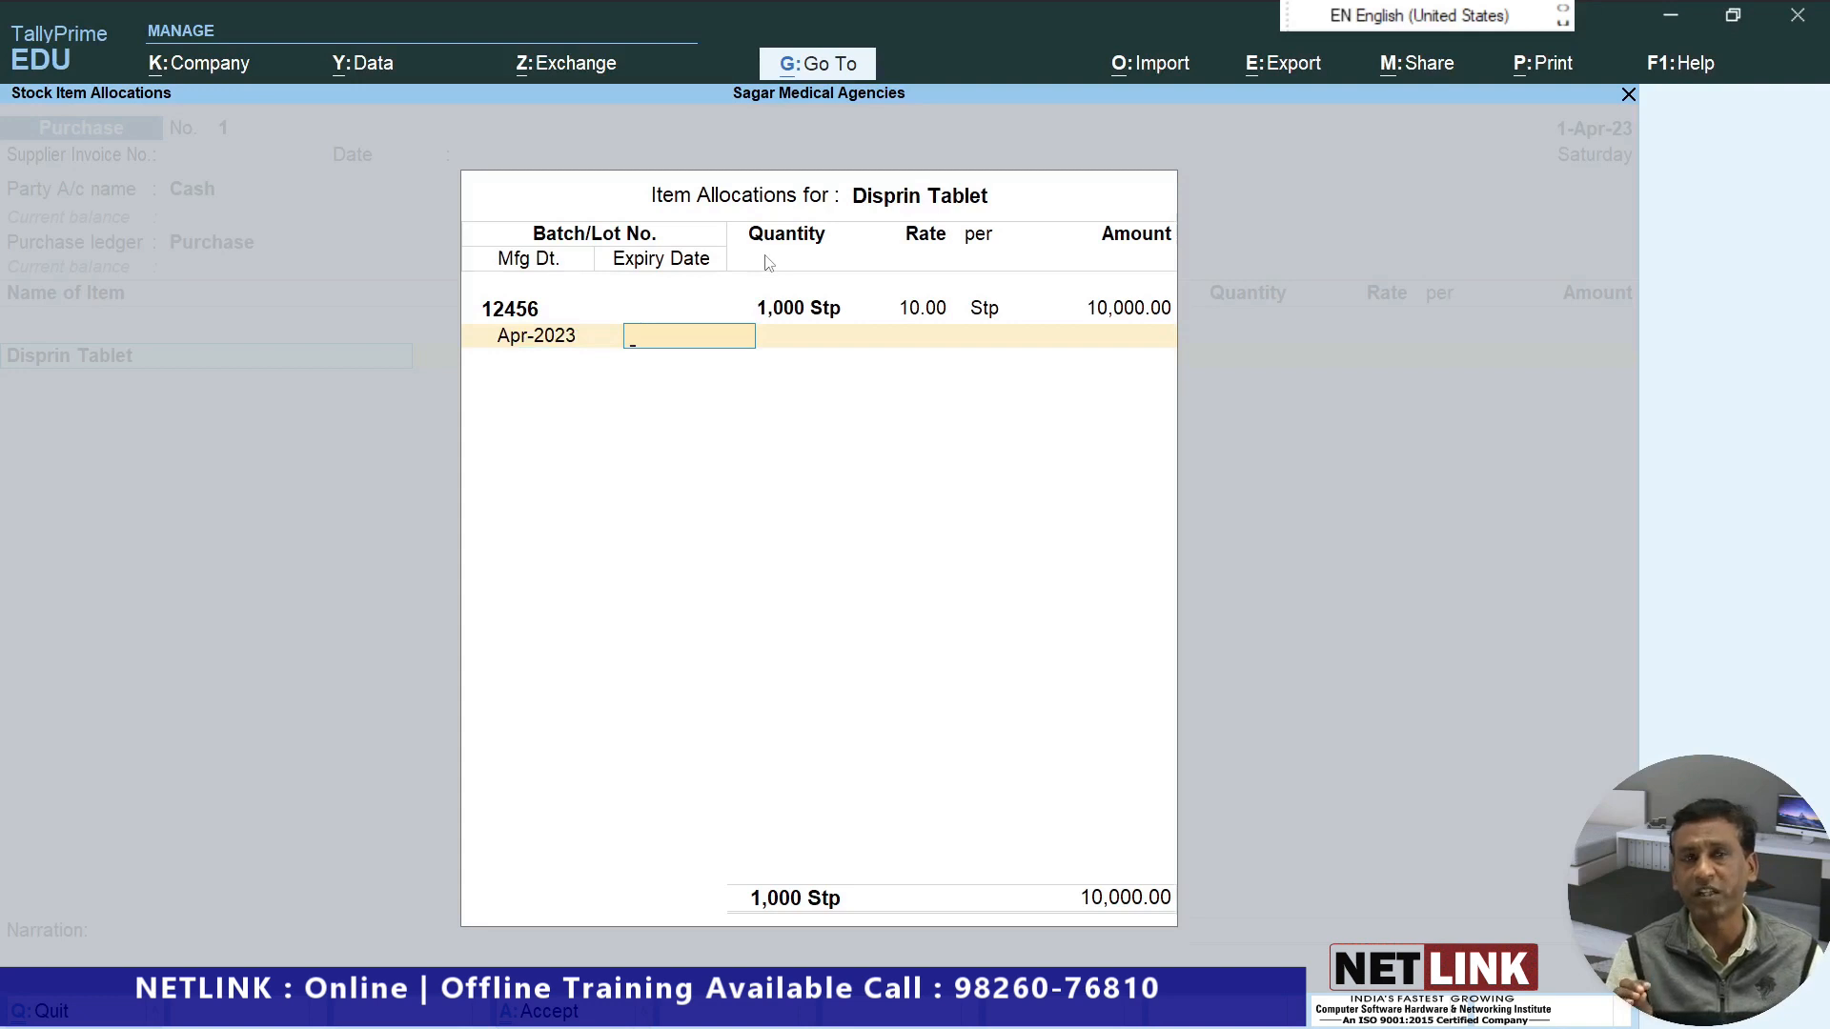
{"action": "type", "text": "30-5-2023"}
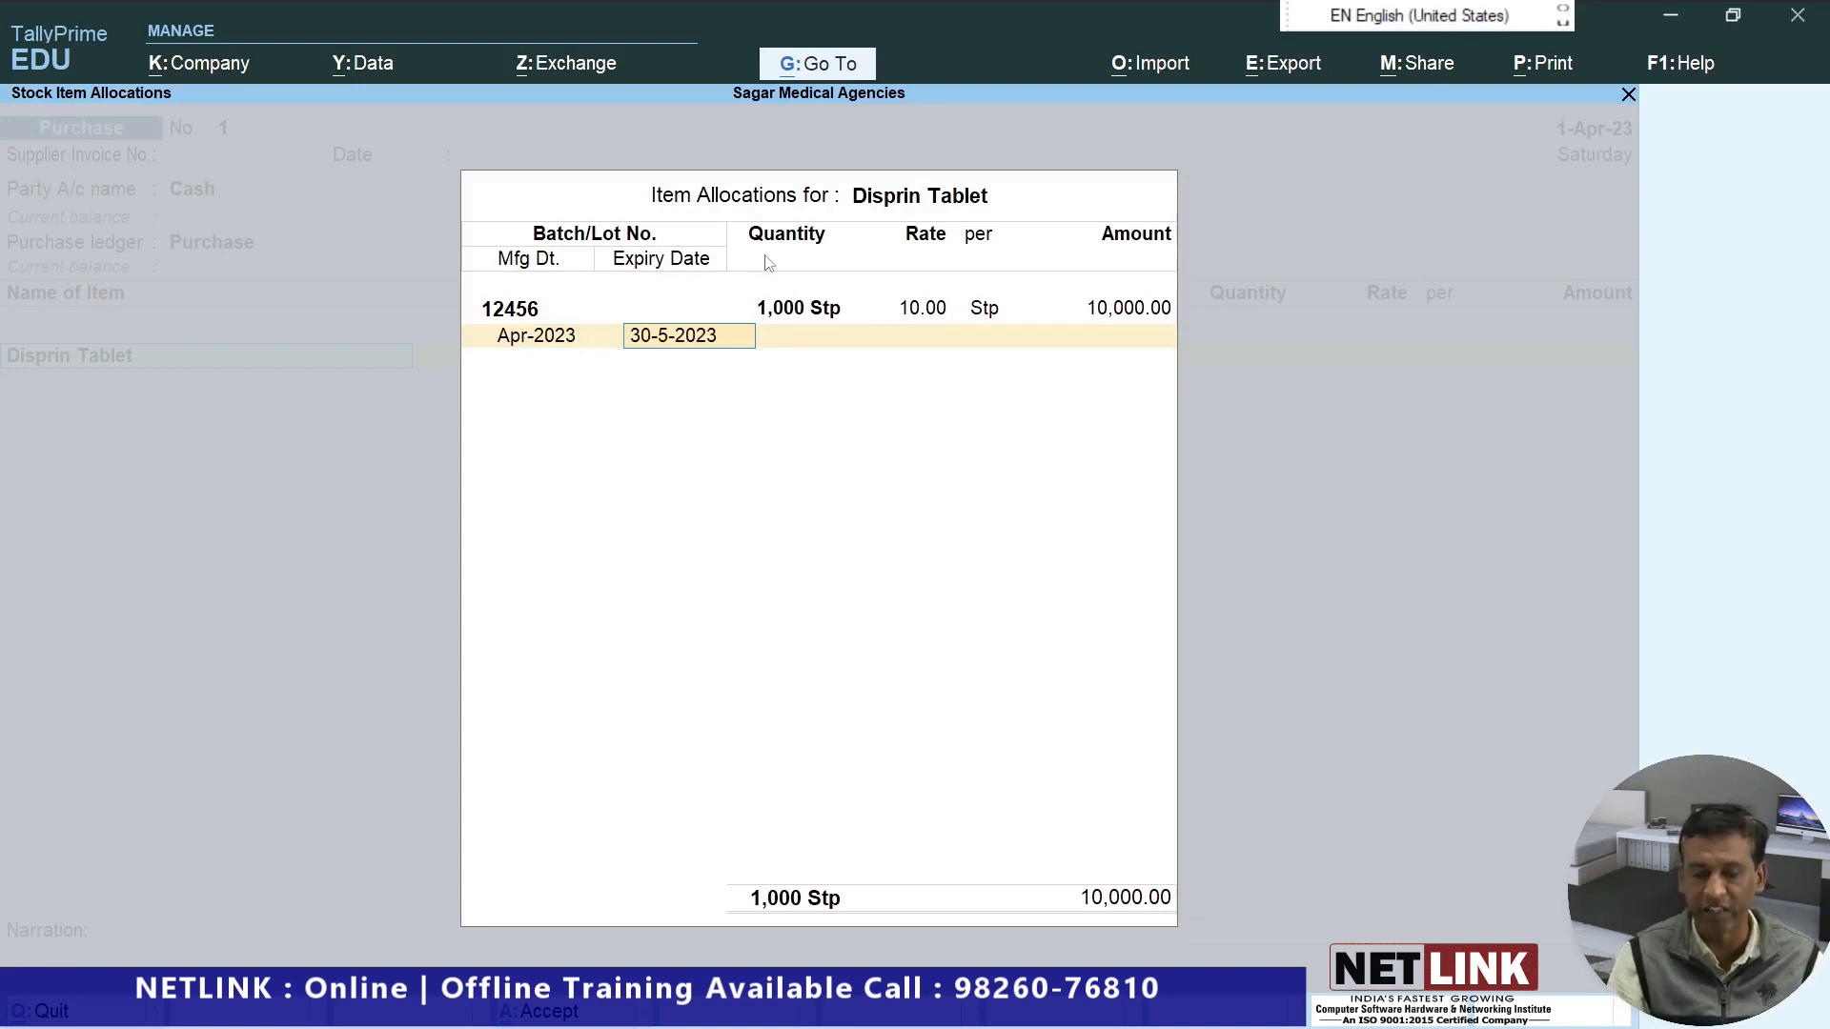
{"action": "key", "text": "BackSpace"}
{"action": "key", "text": "BackSpace"}
{"action": "key", "text": "BackSpace"}
{"action": "key", "text": "BackSpace"}
{"action": "key", "text": "BackSpace"}
{"action": "key", "text": "BackSpace"}
{"action": "key", "text": "BackSpace"}
{"action": "key", "text": "BackSpace"}
{"action": "key", "text": "BackSpace"}
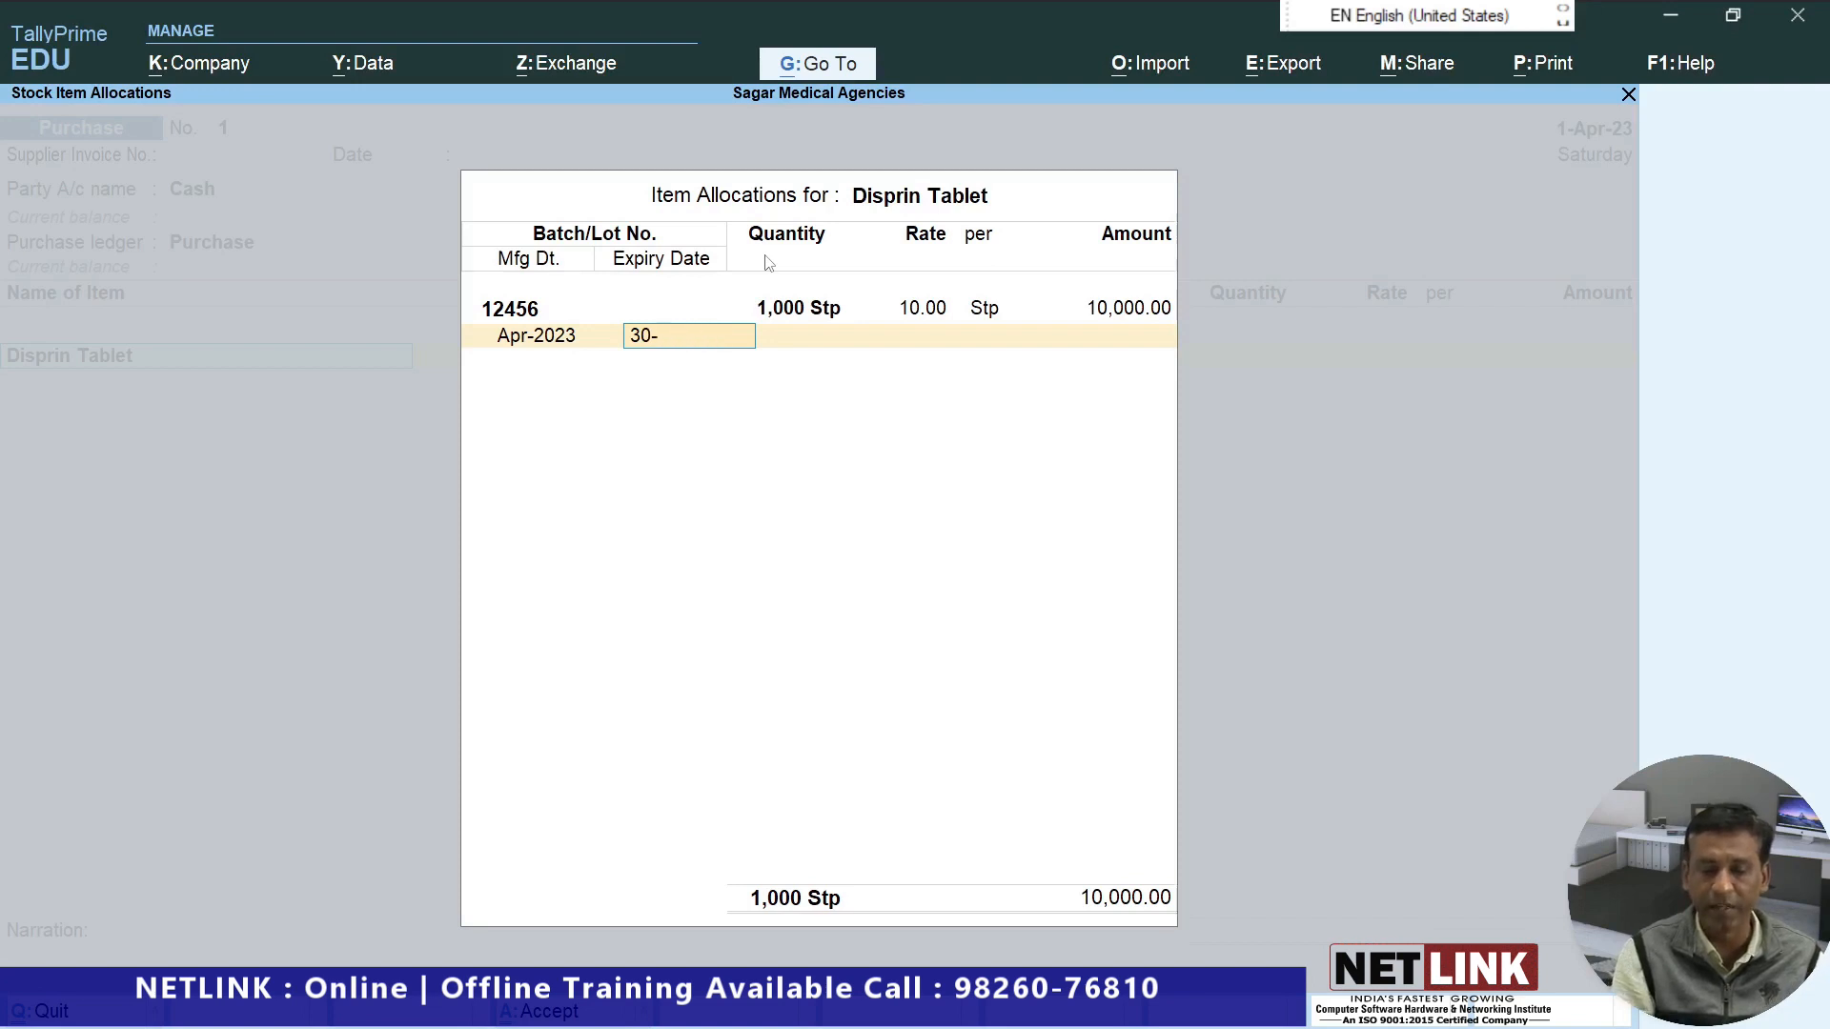
Set the expiry date of batch 12456 to 1-5-2023 and finish the Disprin Tablet allocation.
{"action": "type", "text": "1-5-2023"}
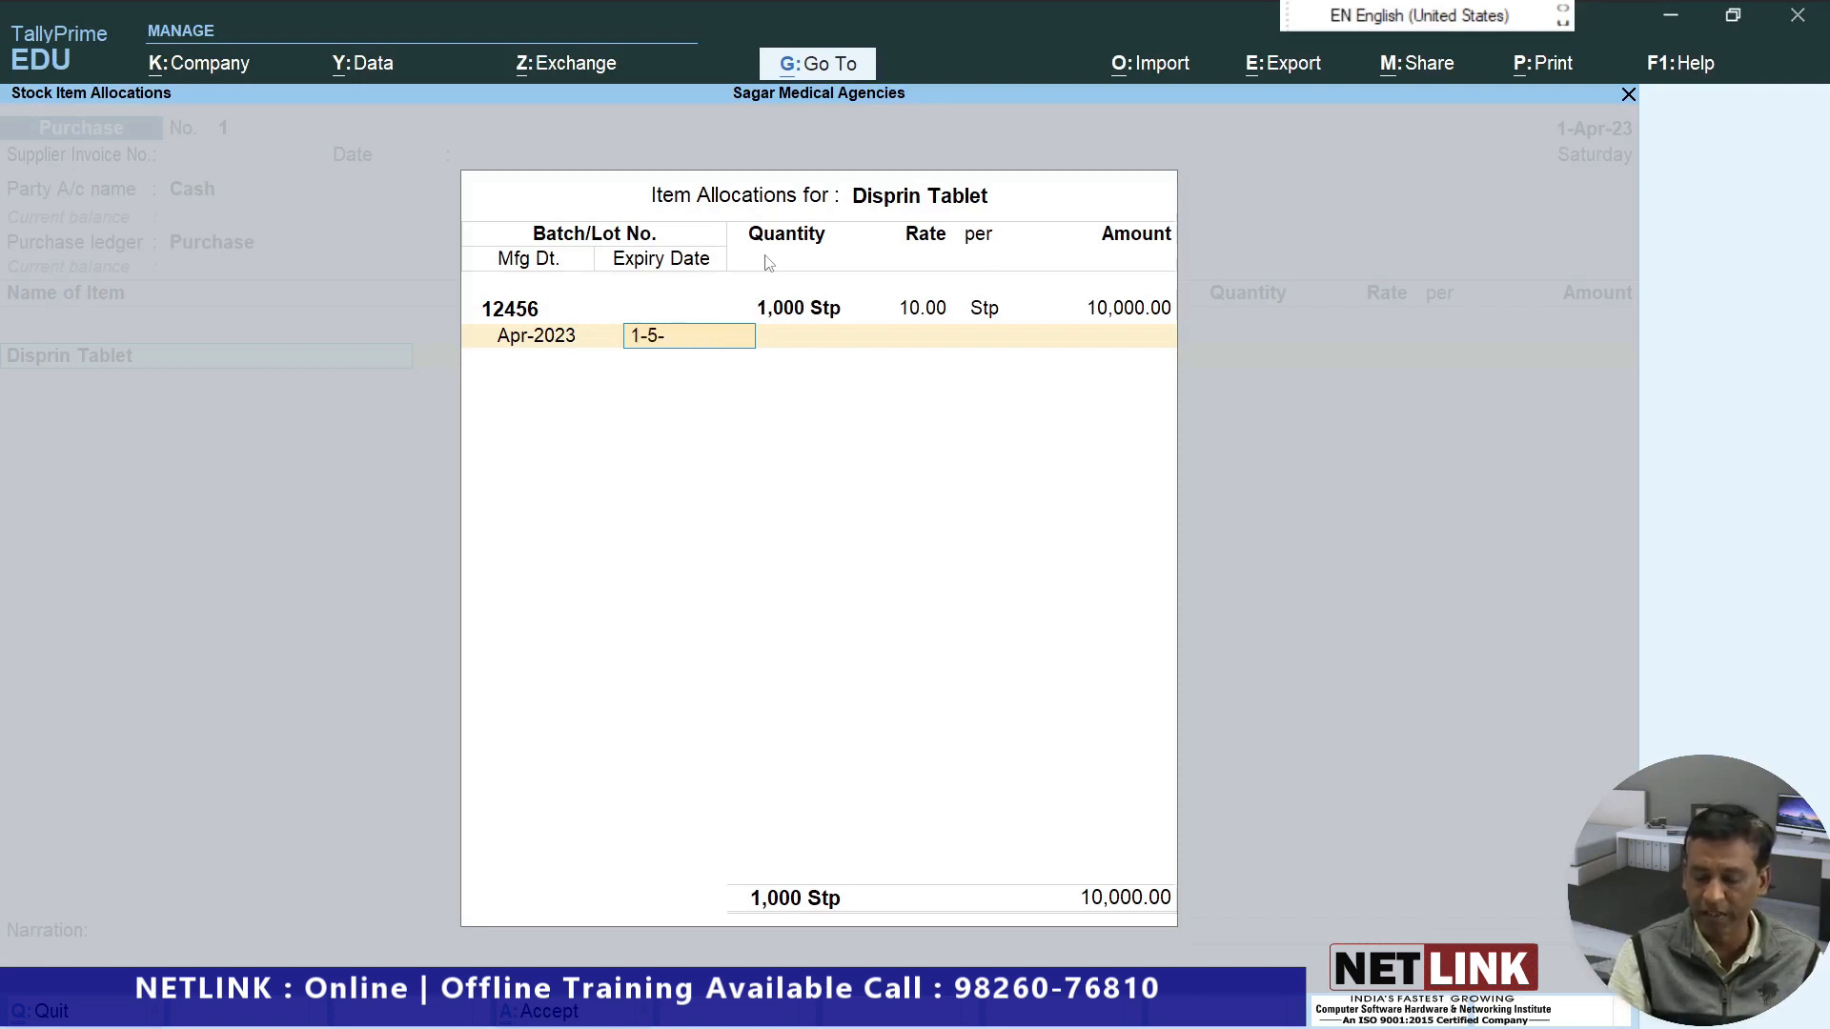
{"action": "key", "text": "Return"}
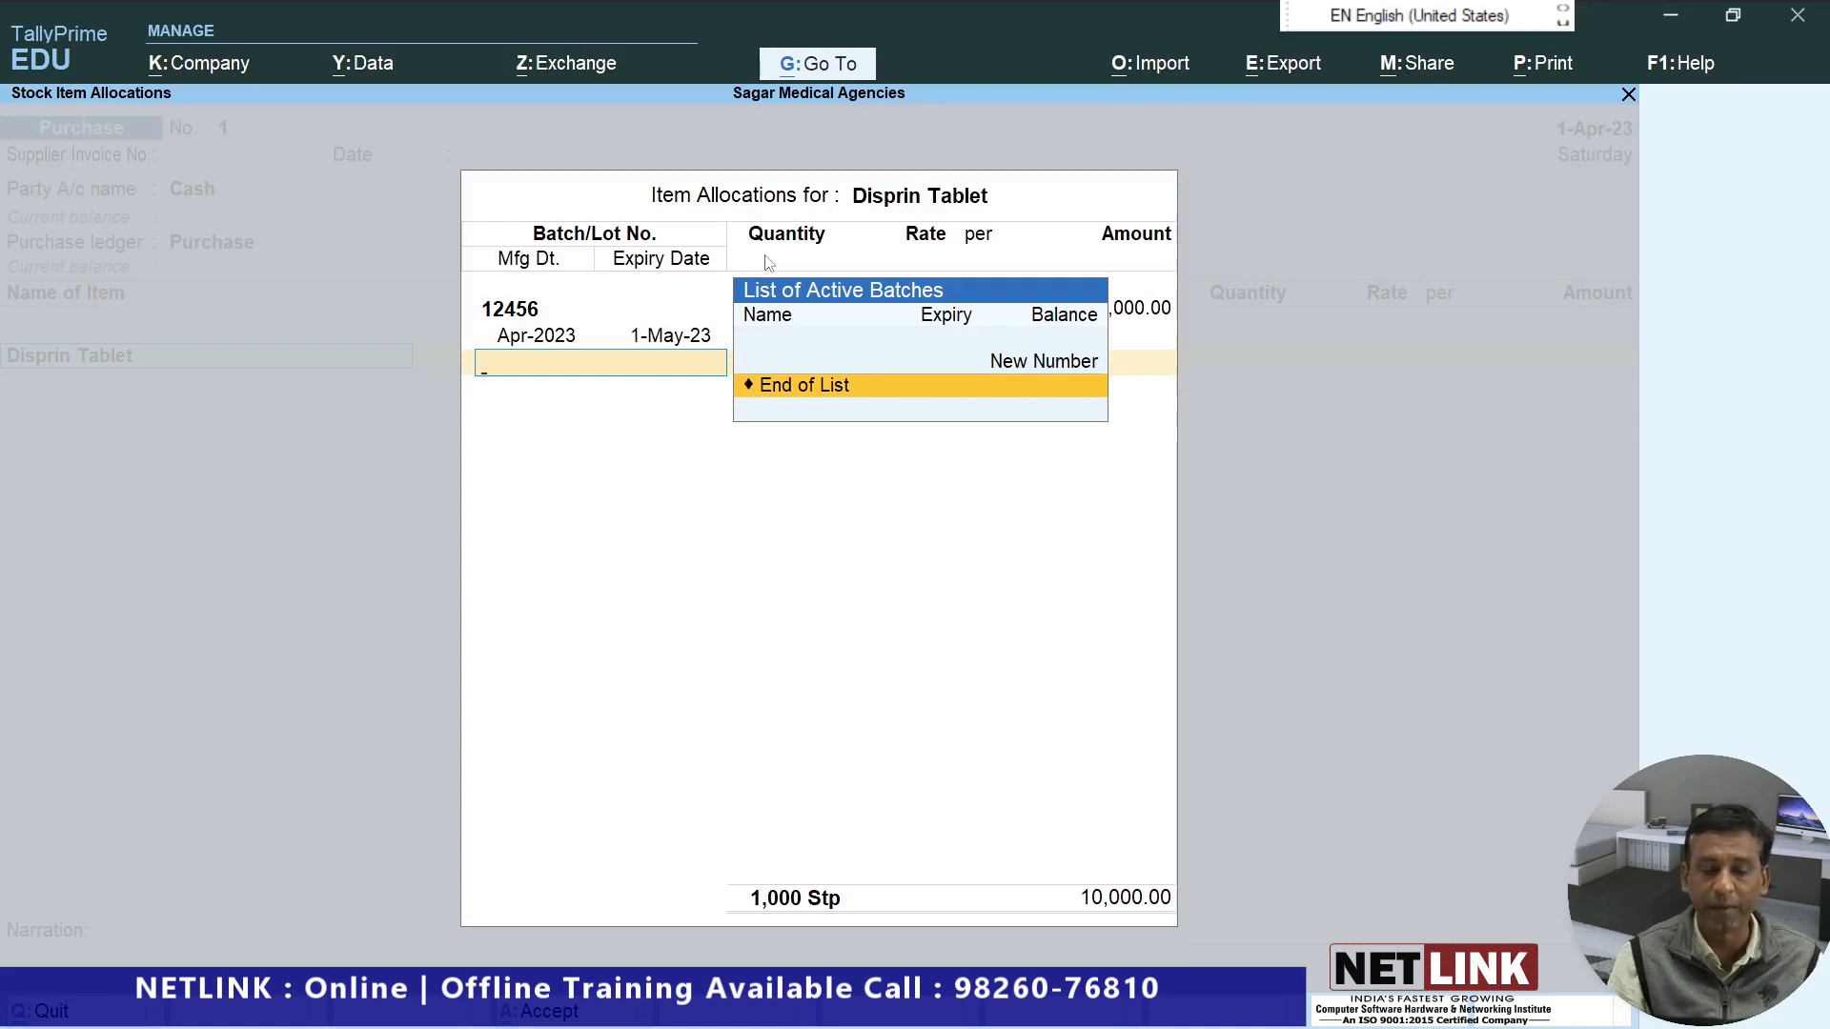
{"action": "key", "text": "Return"}
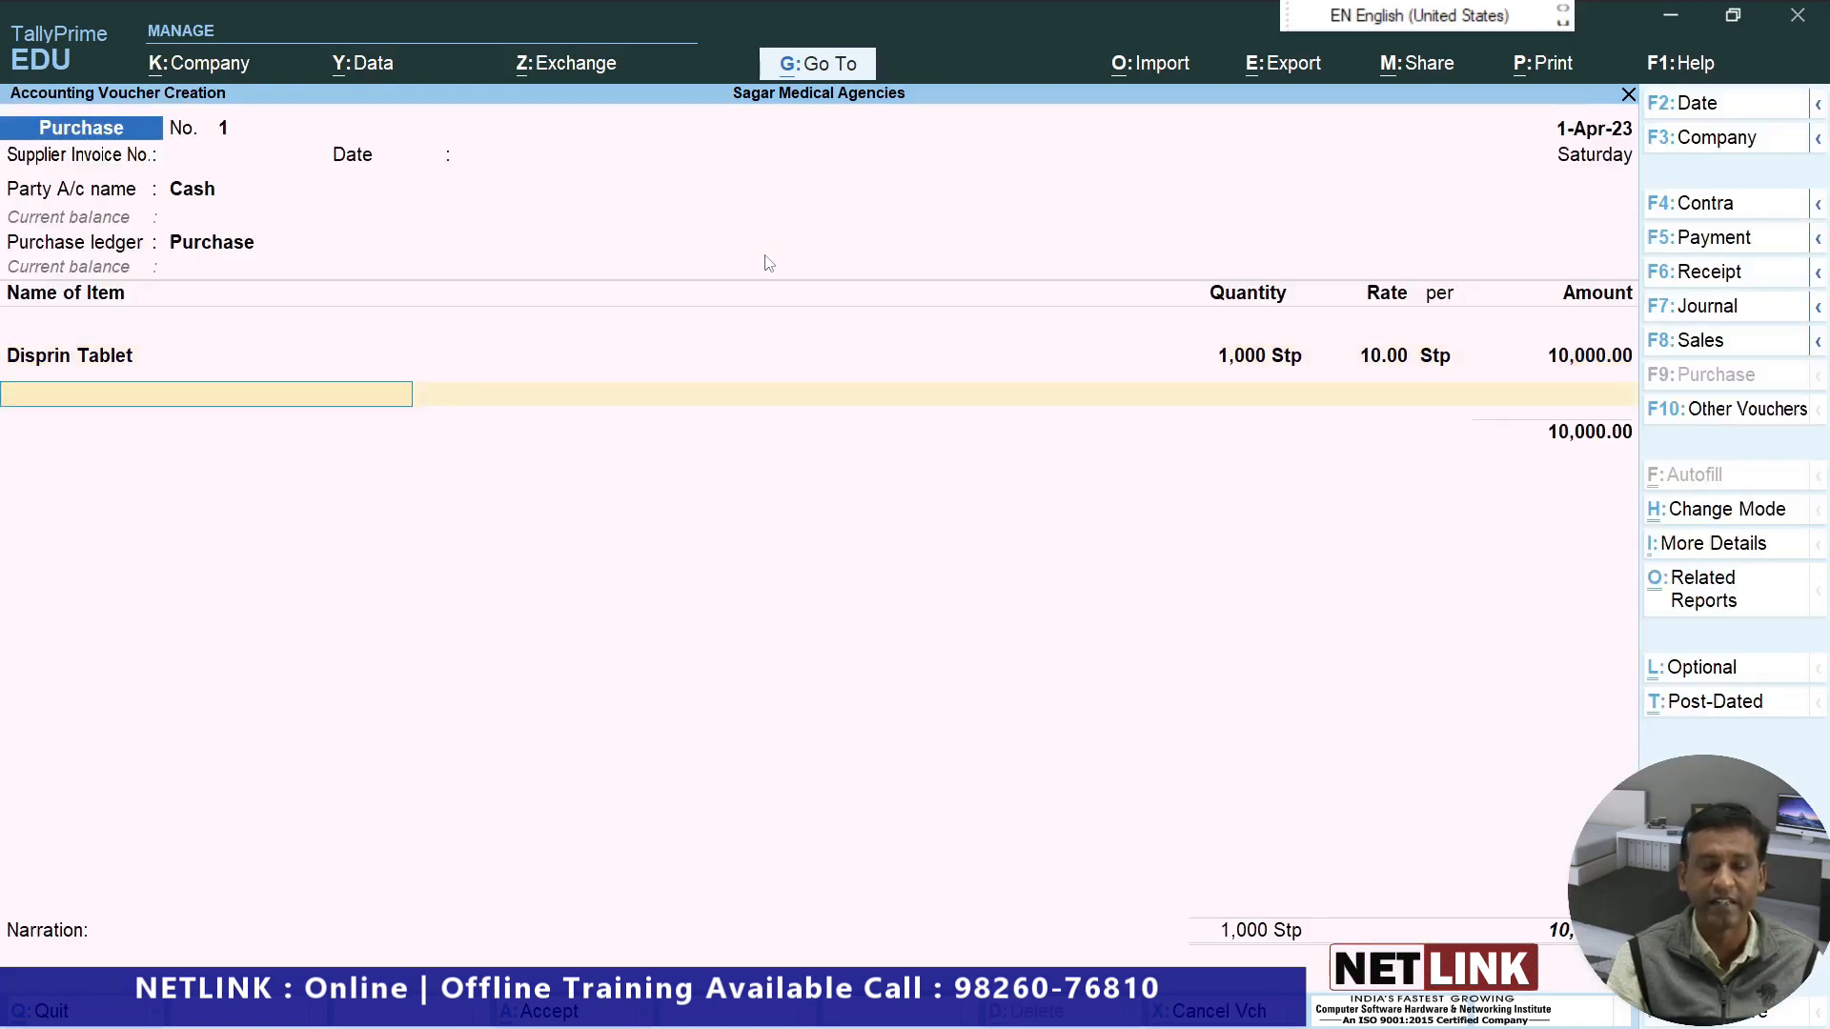
Add Glaxo 100 Ml Syrup to the purchase voucher and allocate it to a new batch numbered 6786.
{"action": "type", "text": "S"}
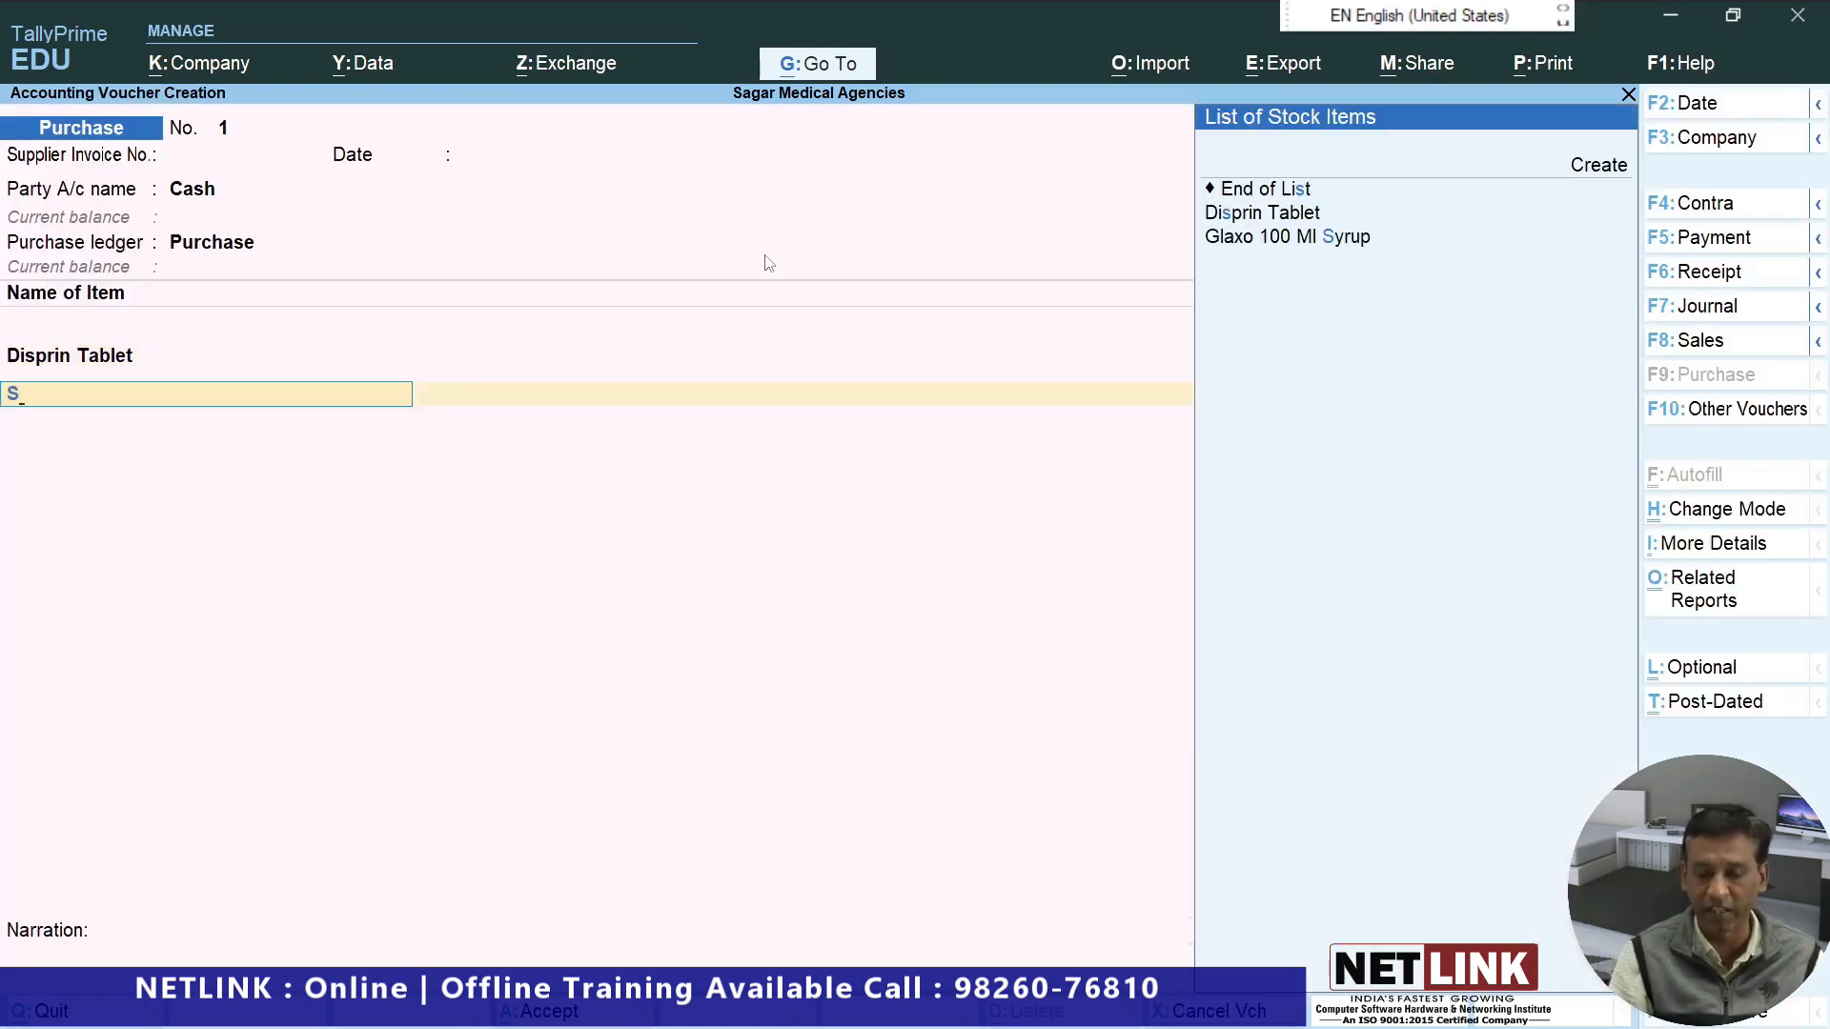
{"action": "key", "text": "Down"}
{"action": "key", "text": "Down"}
{"action": "key", "text": "Return"}
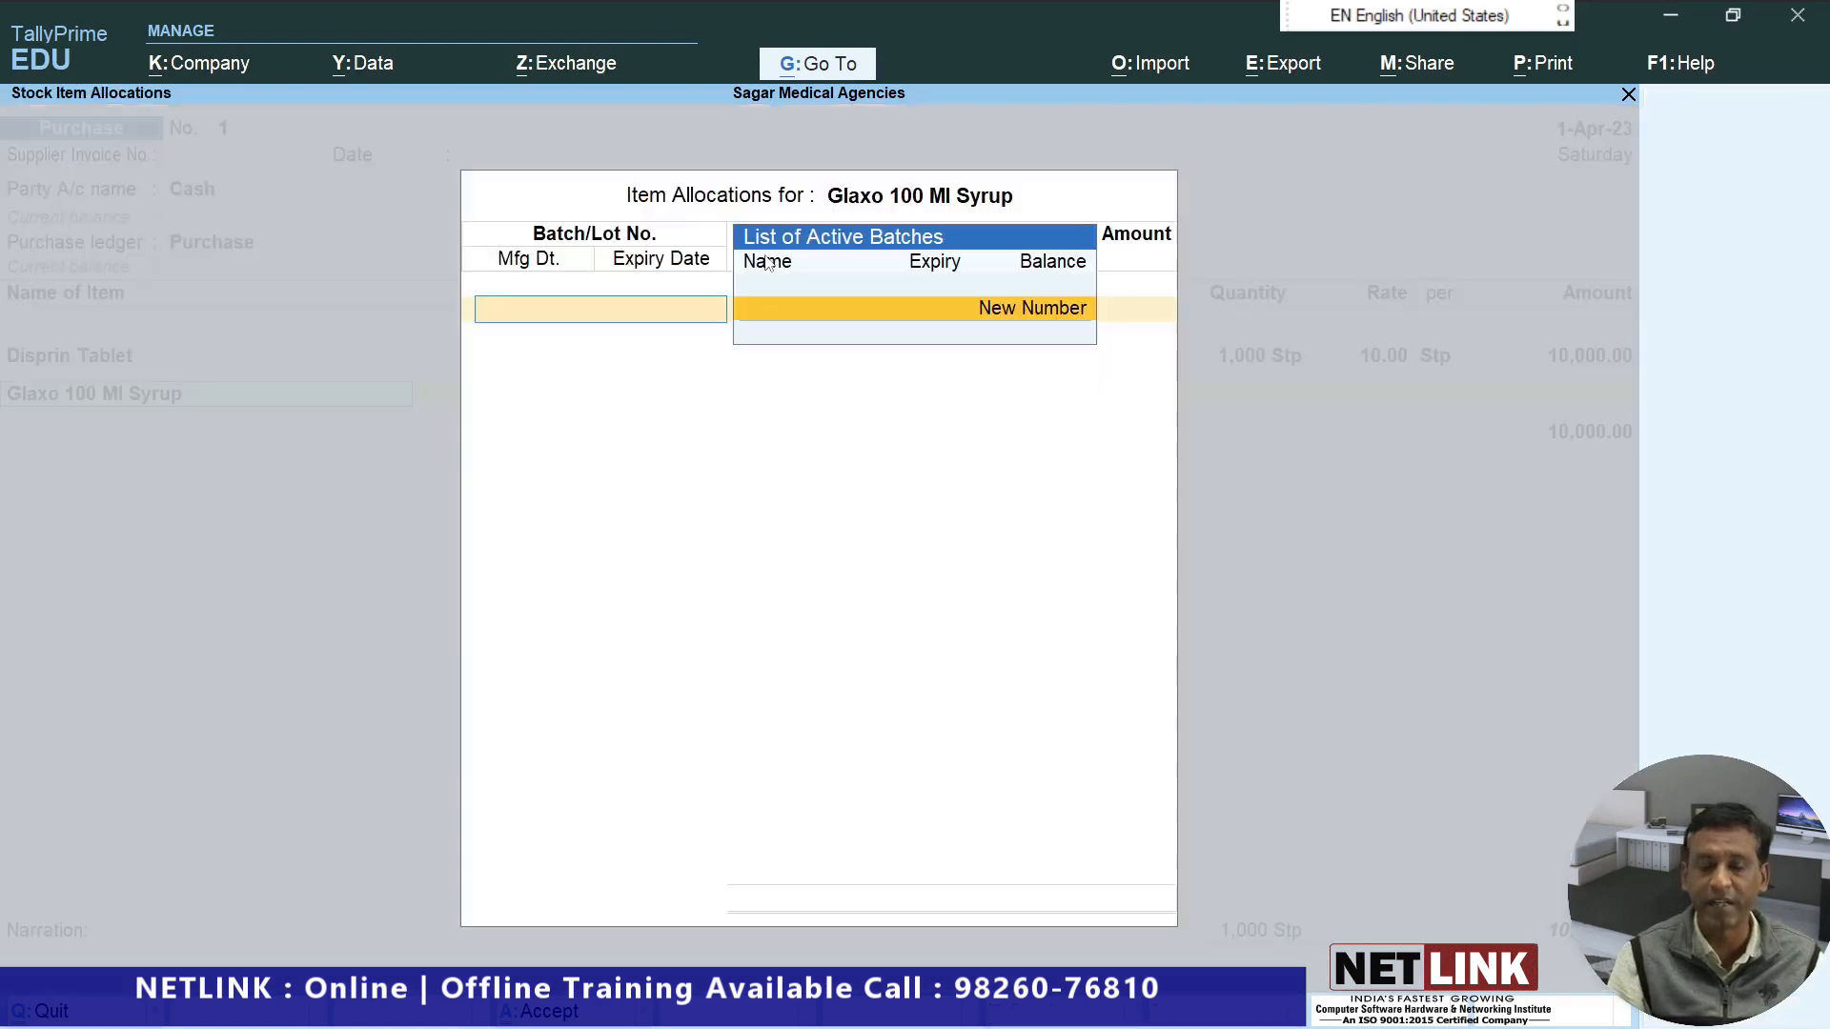
{"action": "key", "text": "Return"}
{"action": "type", "text": "6786"}
{"action": "key", "text": "Return"}
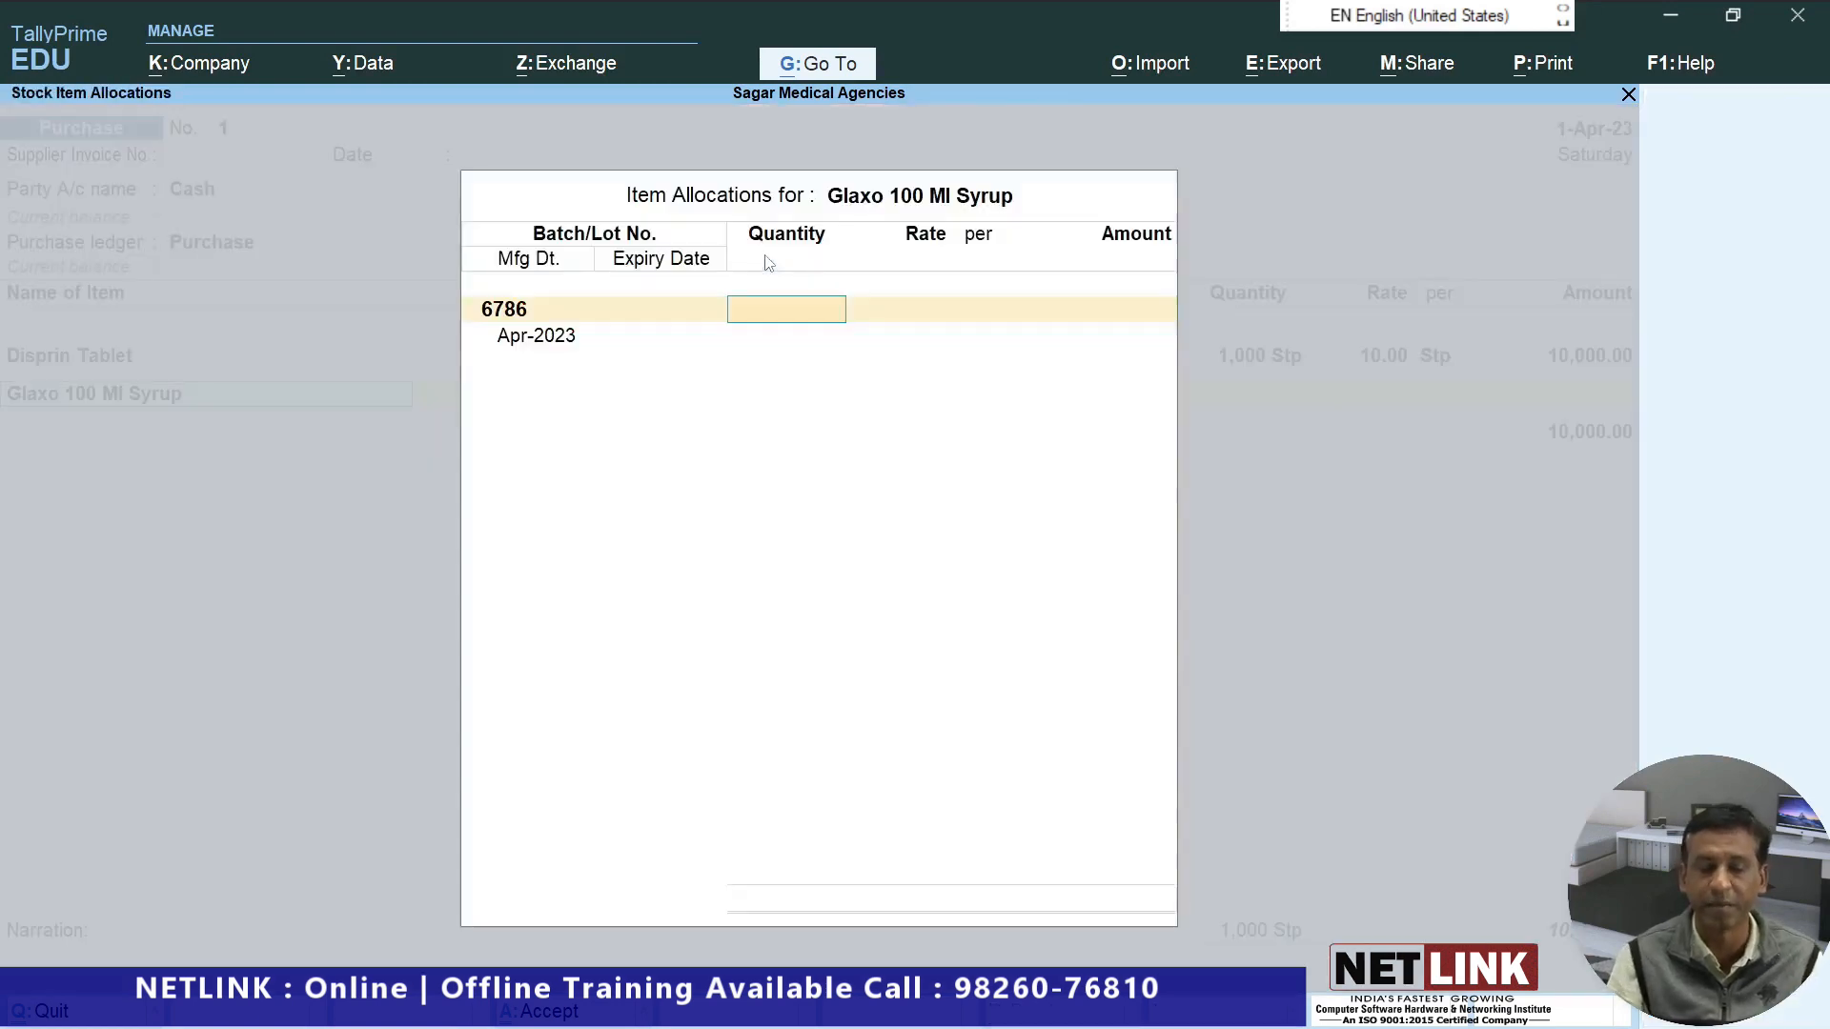
Set batch 6786 to a quantity of 100 bottles at a rate of 50 per Bt.
{"action": "type", "text": "100"}
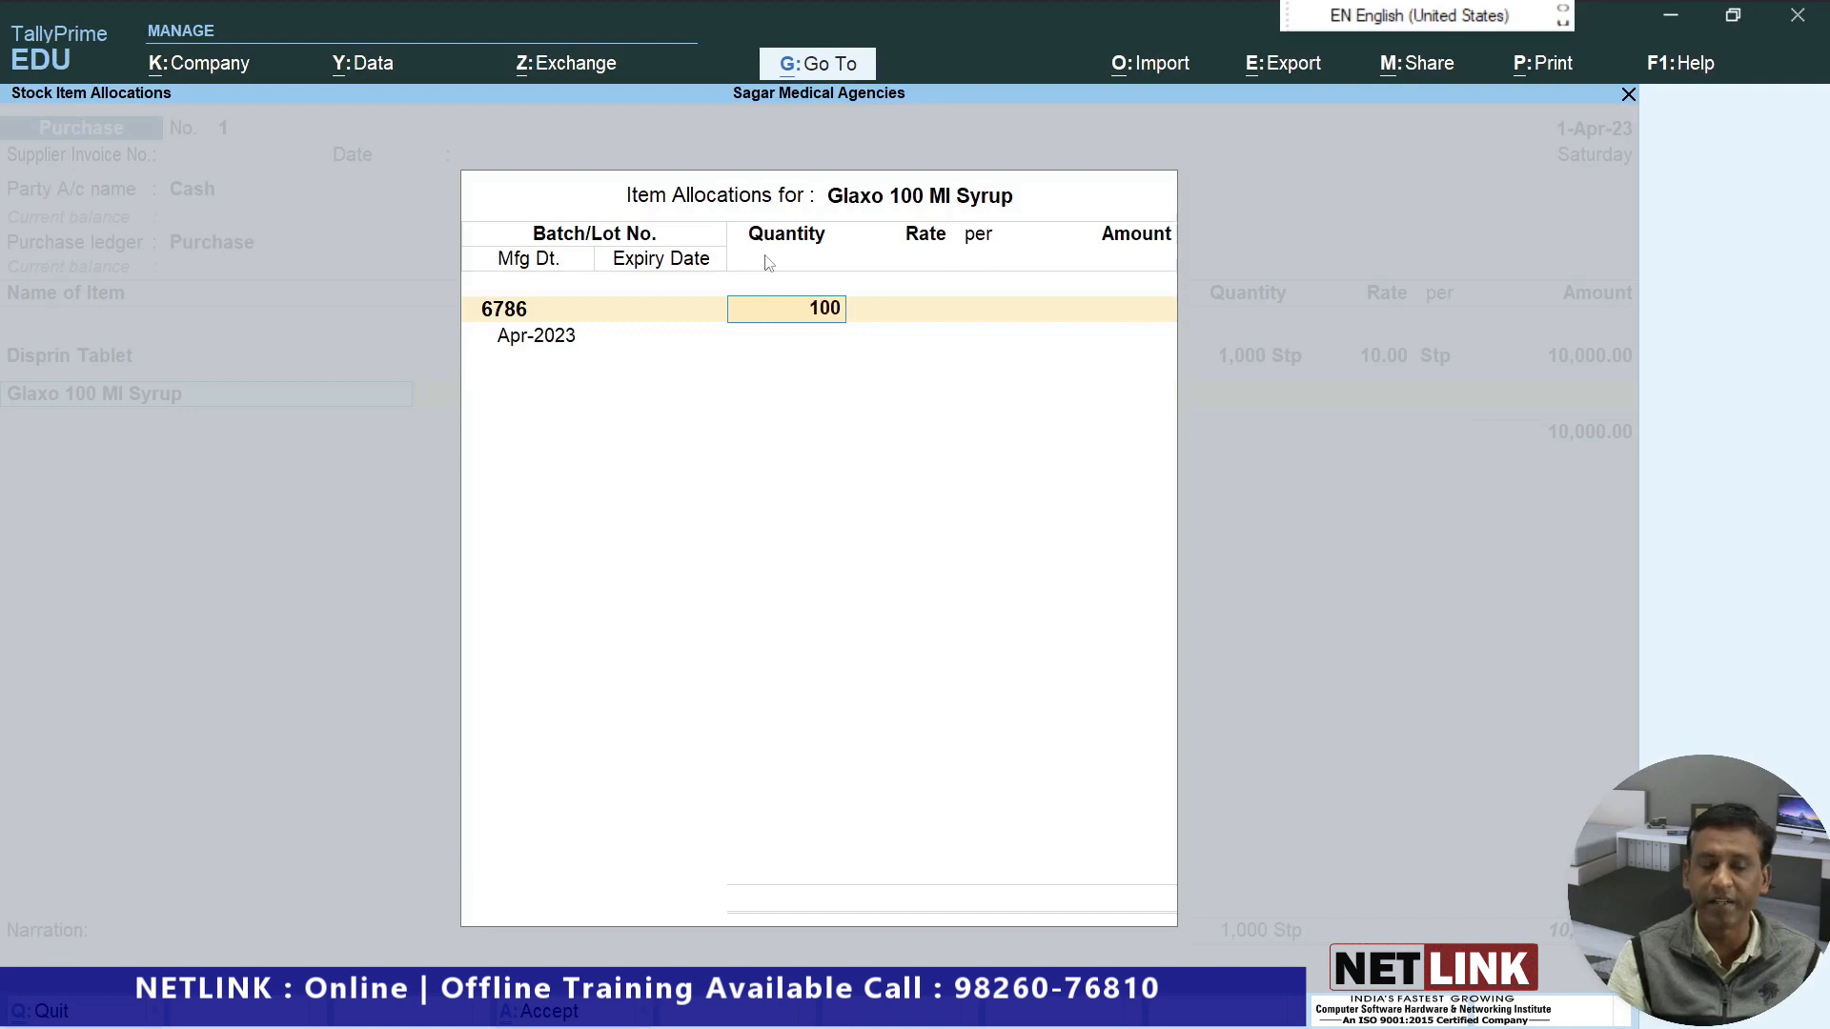
{"action": "key", "text": "Return"}
{"action": "type", "text": "50"}
{"action": "key", "text": "Return"}
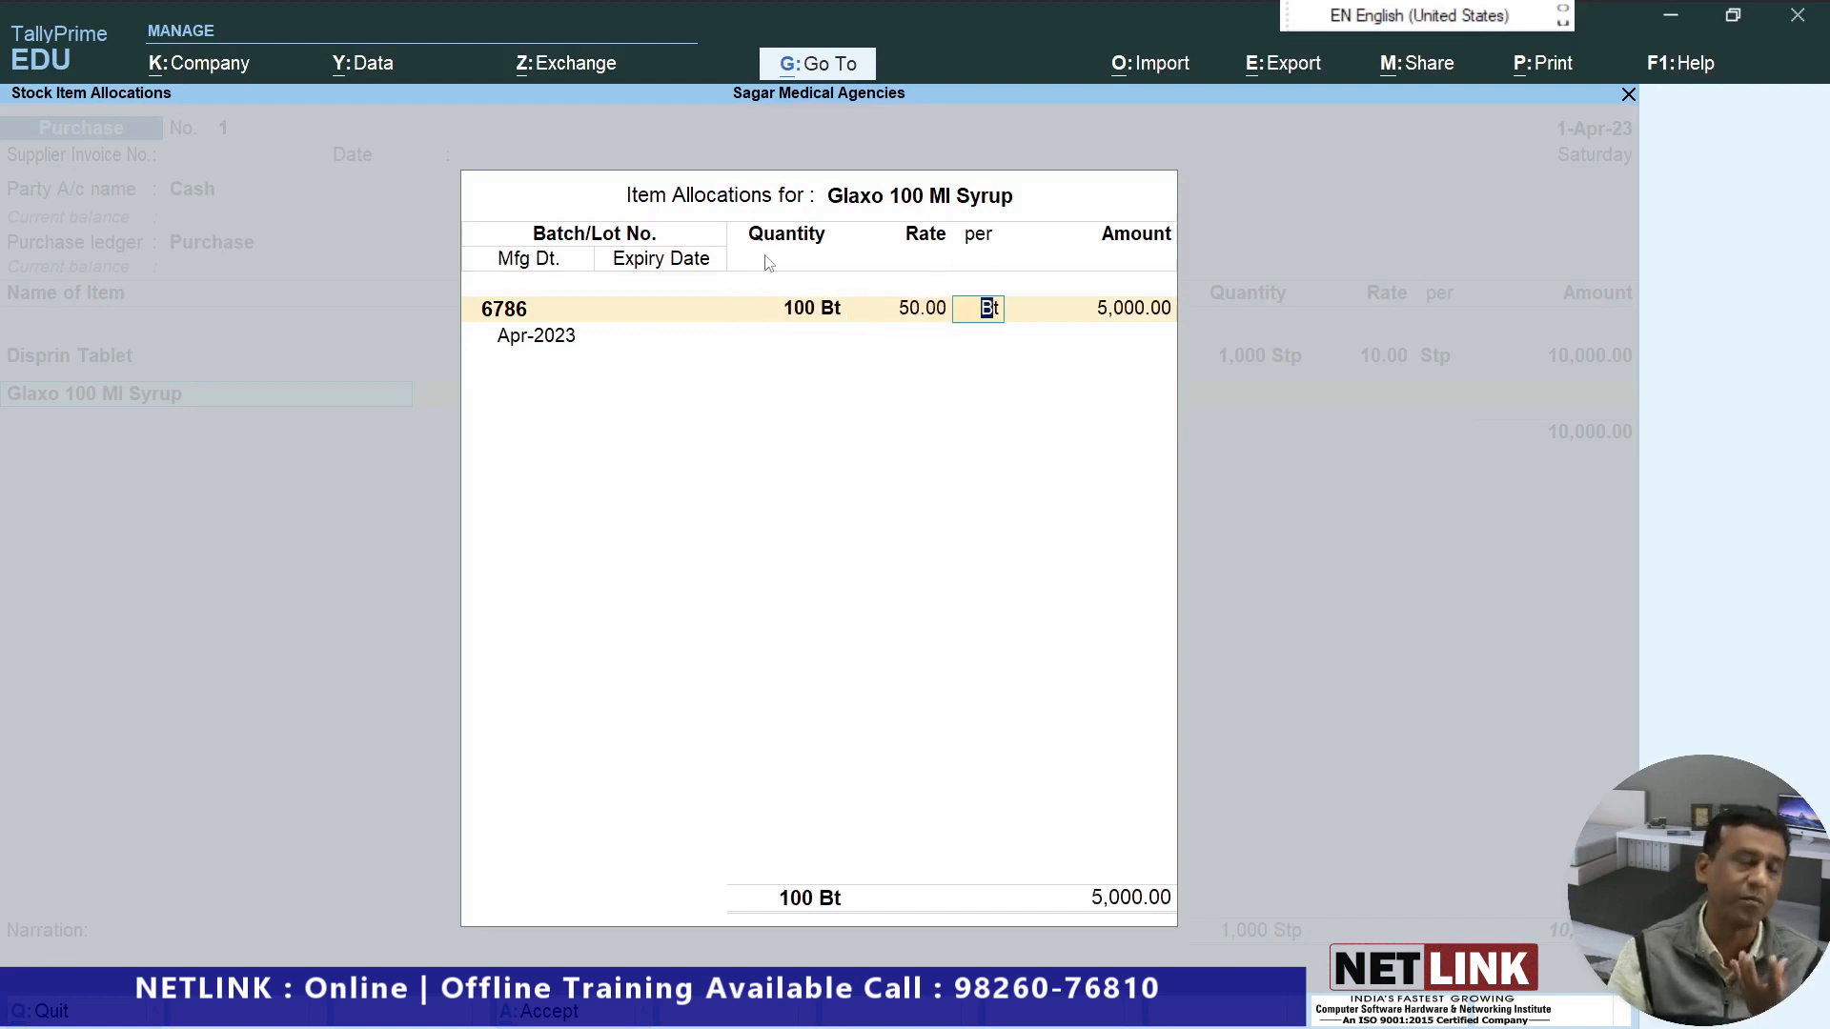
{"action": "key", "text": "Return"}
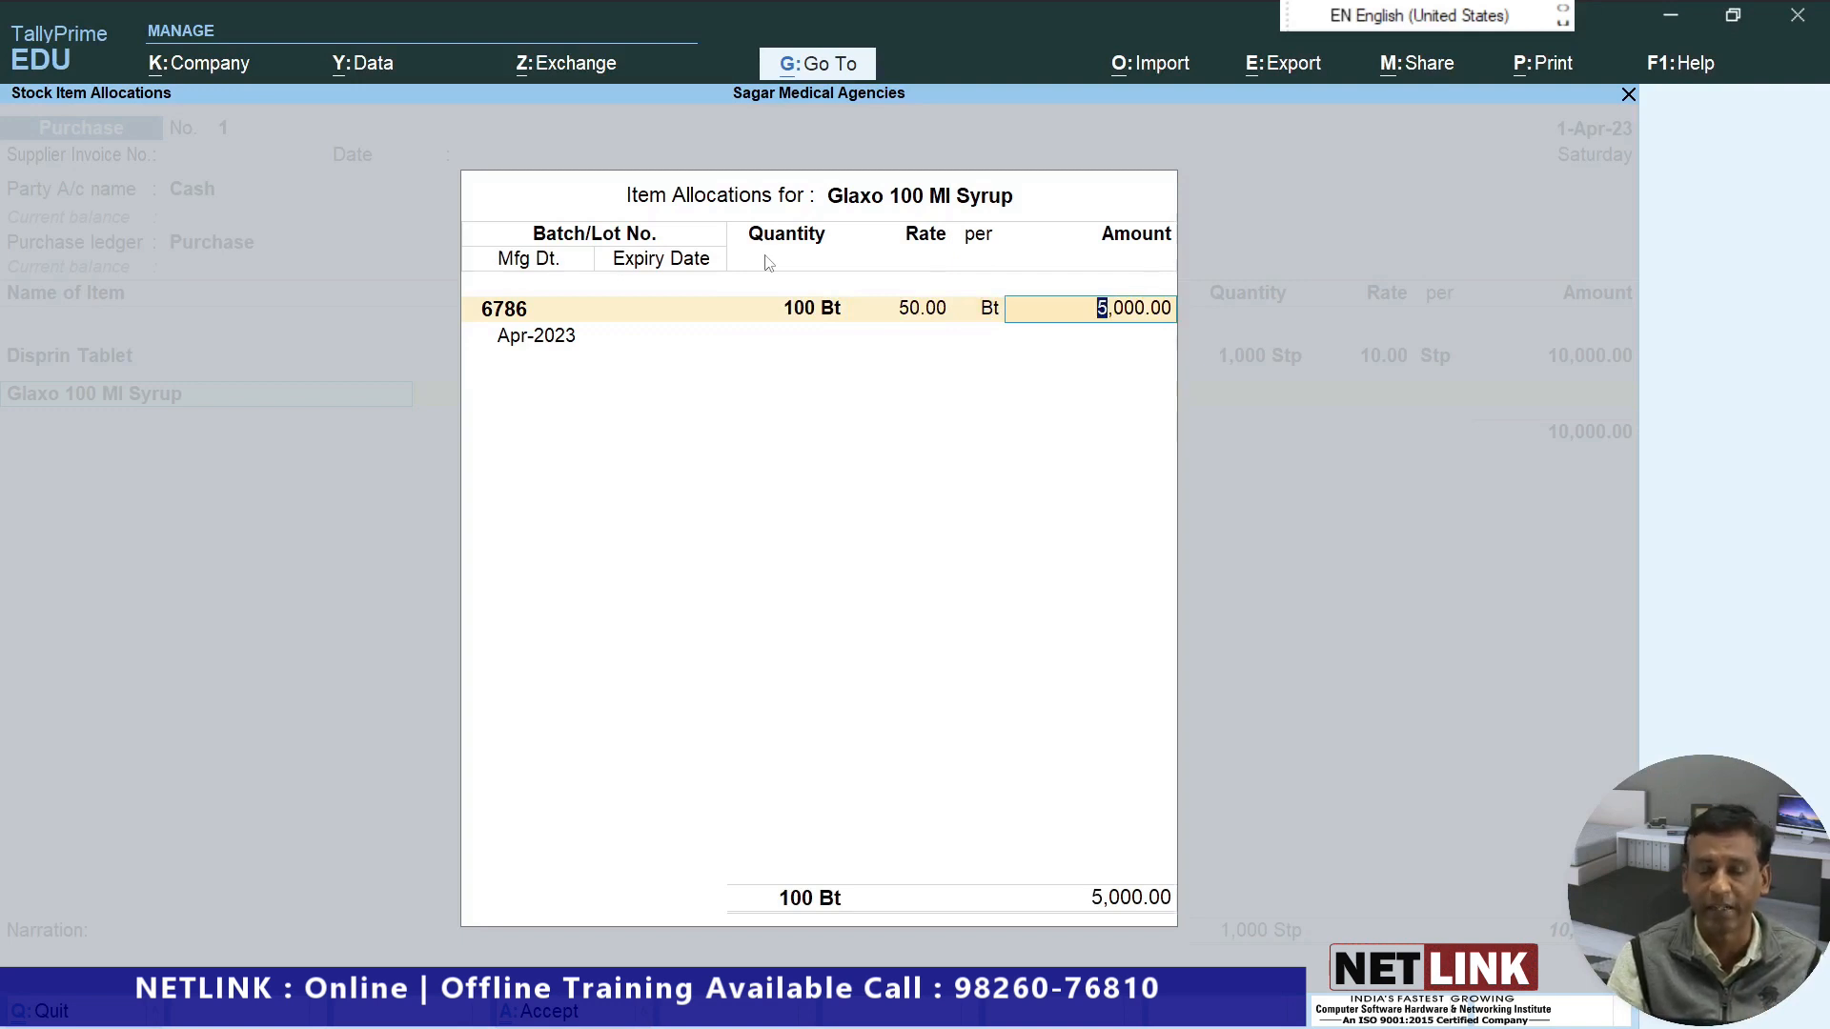
{"action": "key", "text": "Return"}
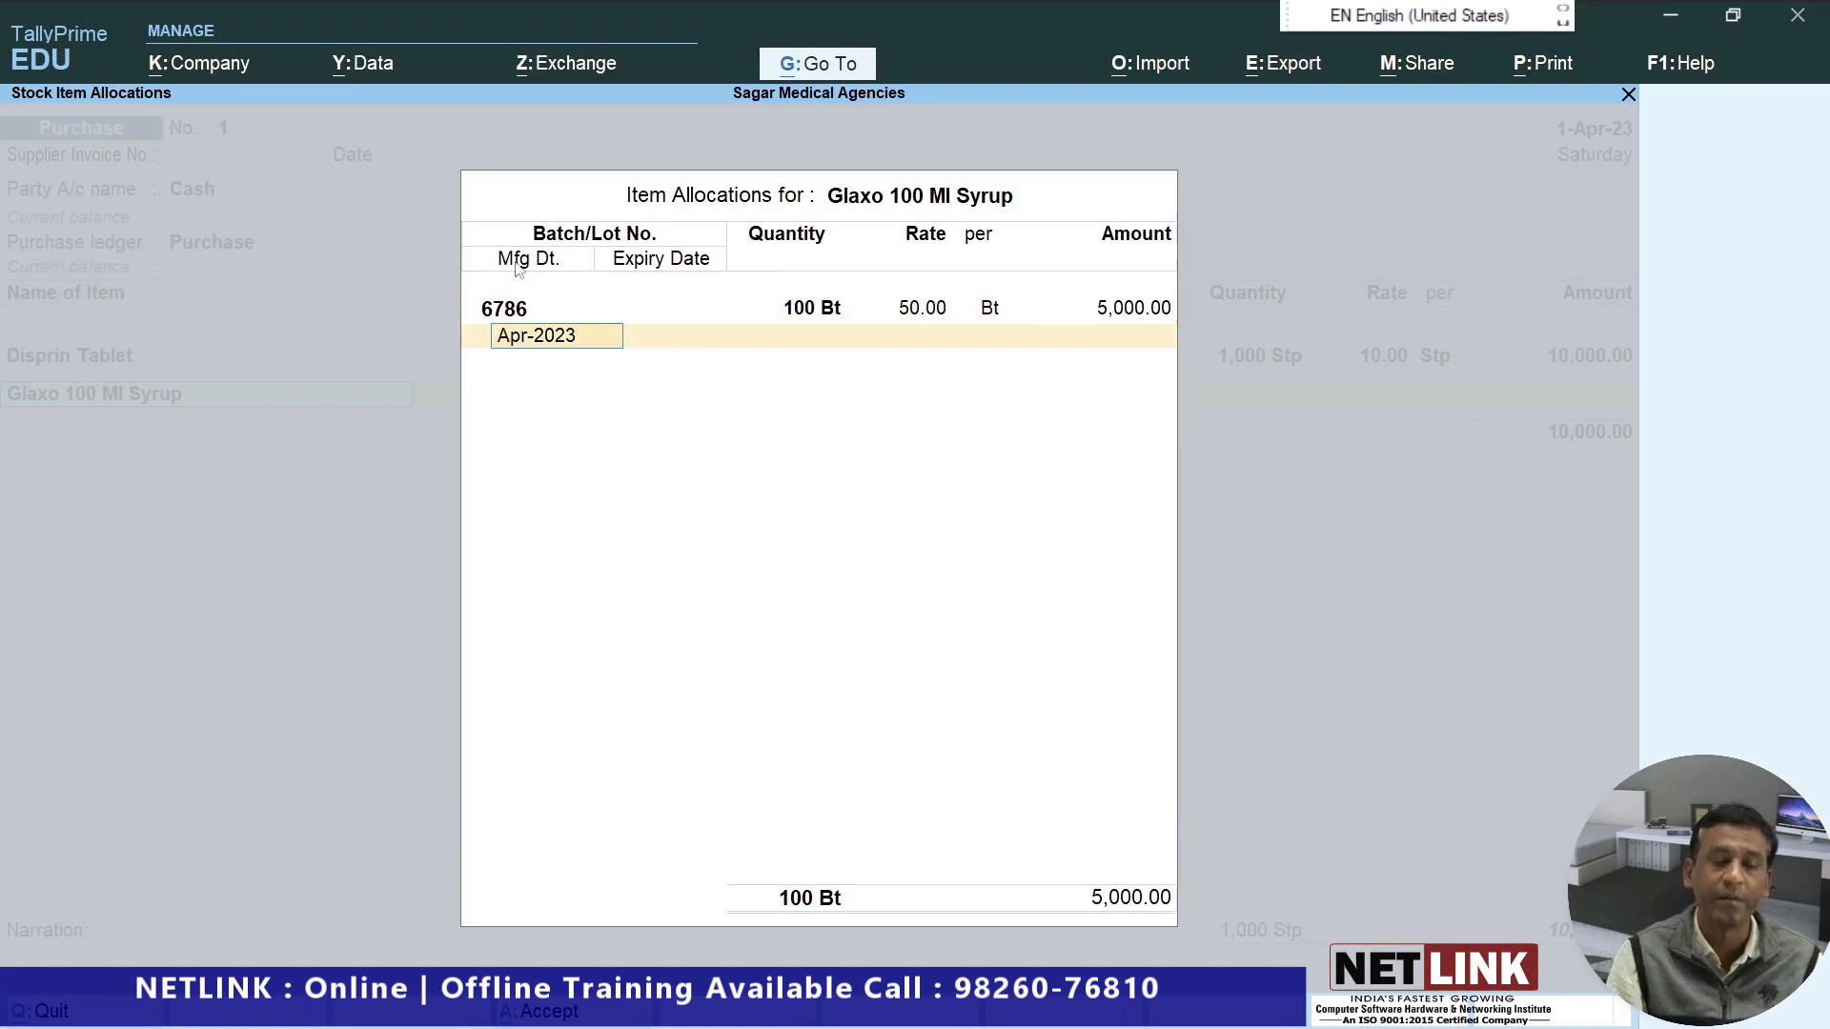
Set the manufacturing date of batch 6786 to 1-4-2023.
{"action": "type", "text": "1-5-2023"}
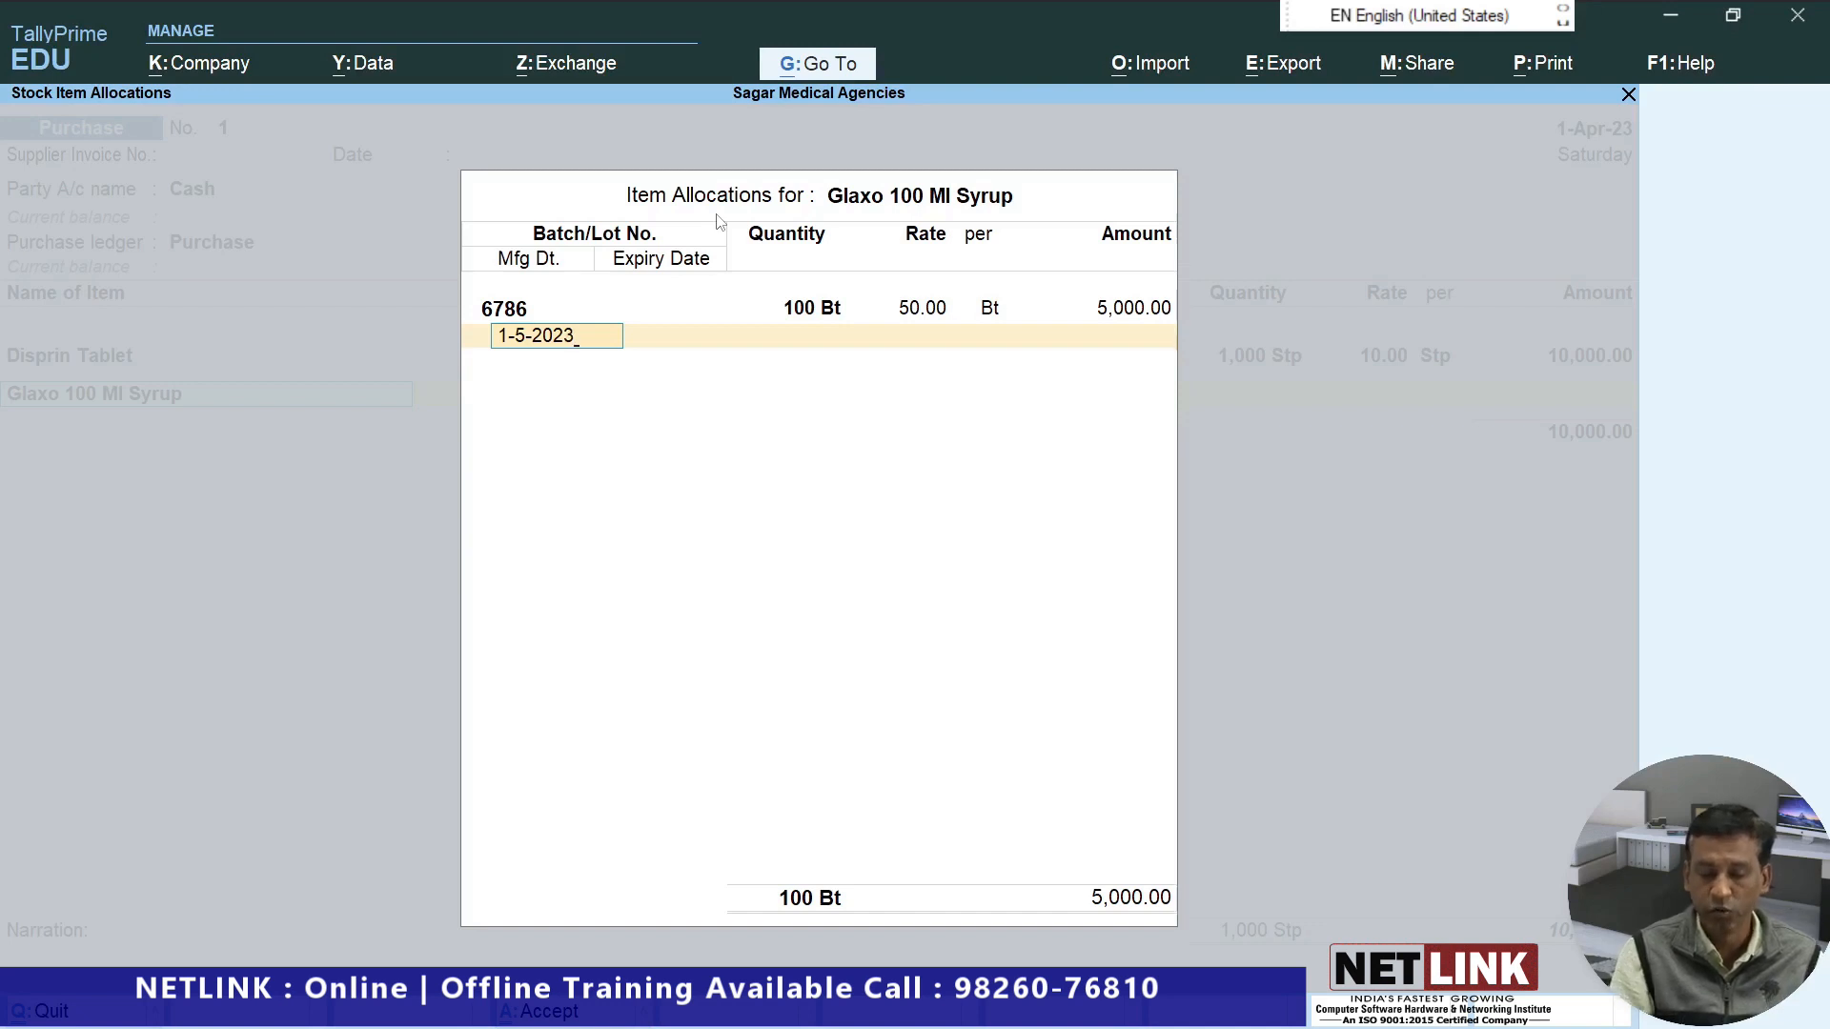
{"action": "key", "text": "BackSpace"}
{"action": "key", "text": "BackSpace"}
{"action": "key", "text": "BackSpace"}
{"action": "key", "text": "BackSpace"}
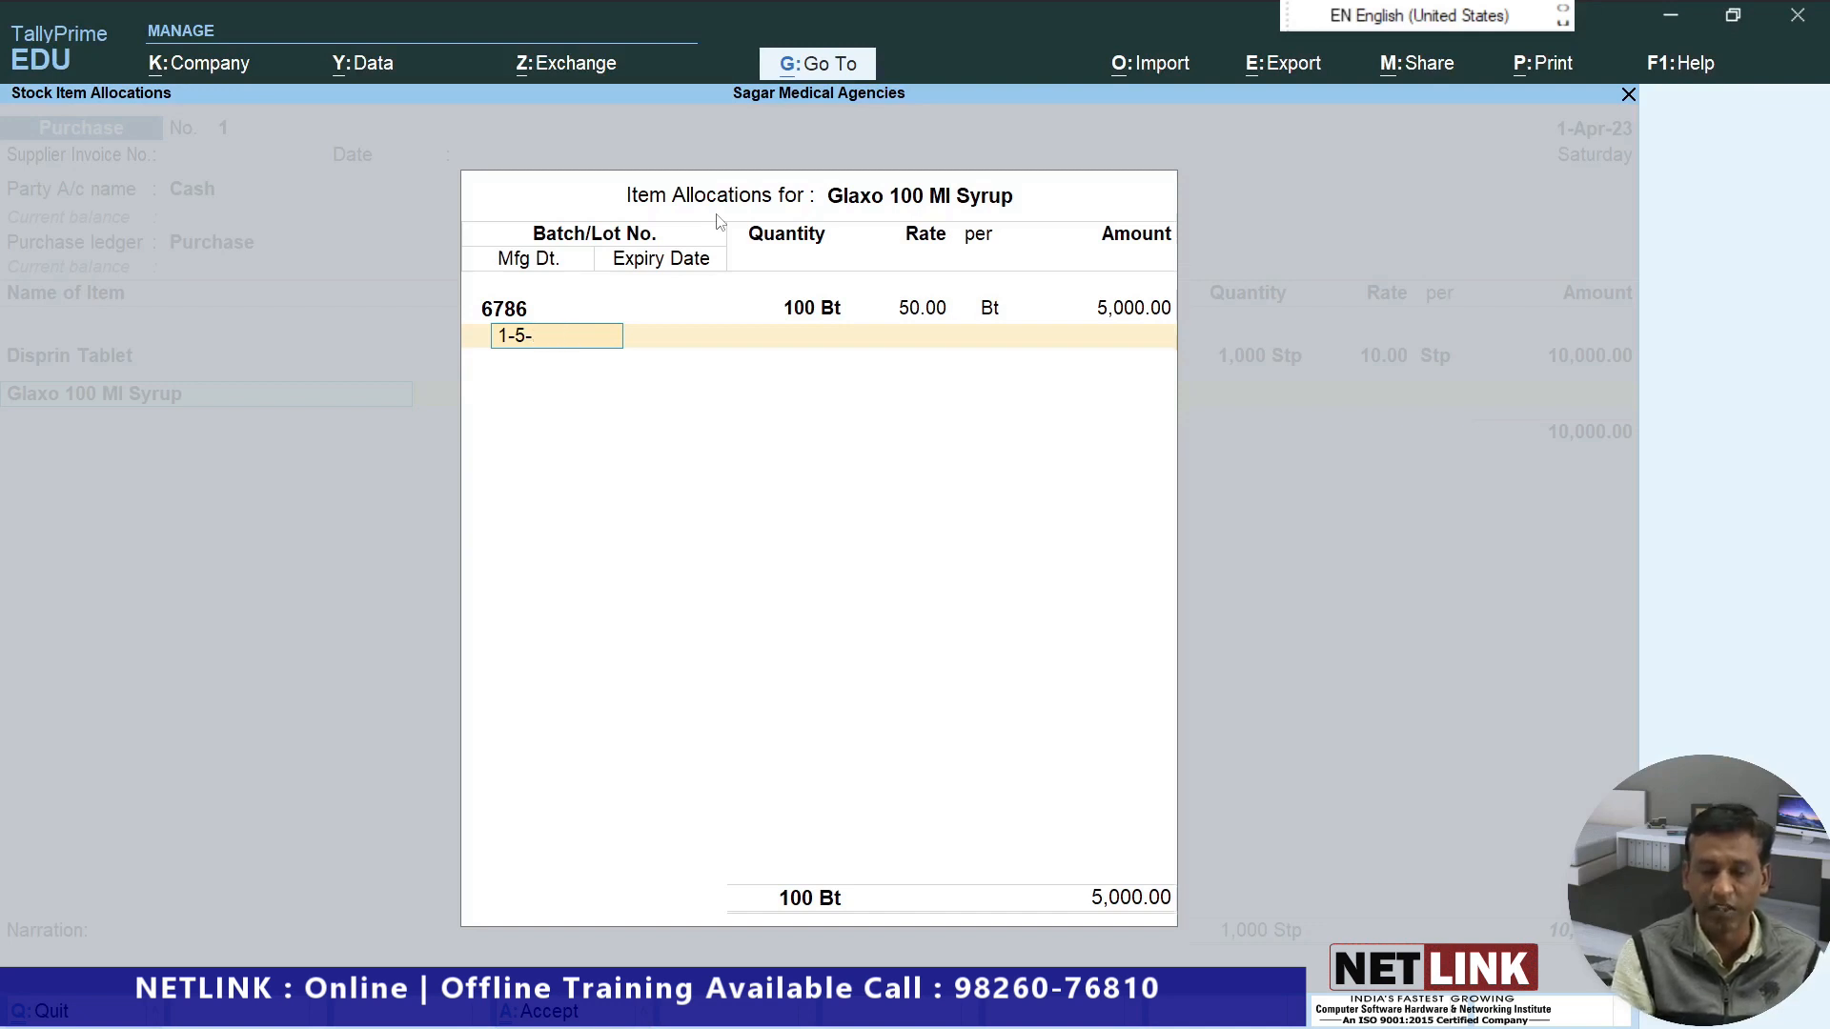
{"action": "key", "text": "BackSpace"}
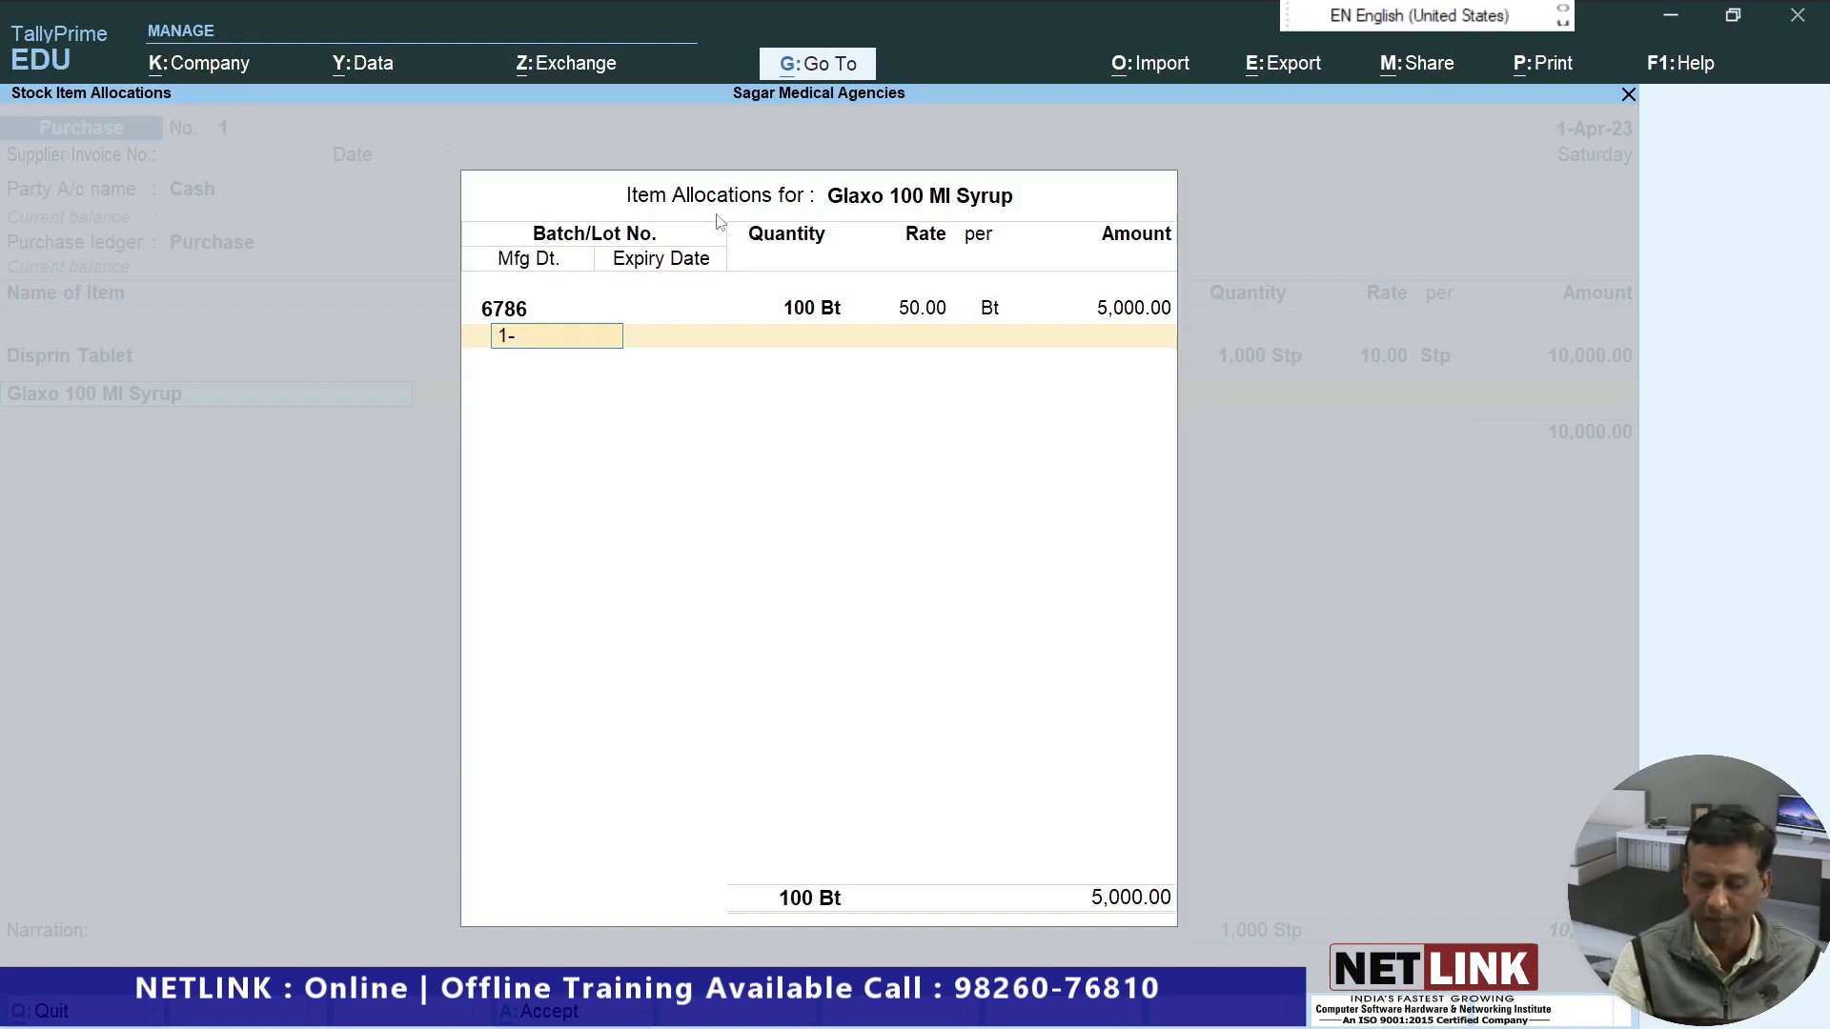
{"action": "type", "text": "4"}
{"action": "key", "text": "Escape"}
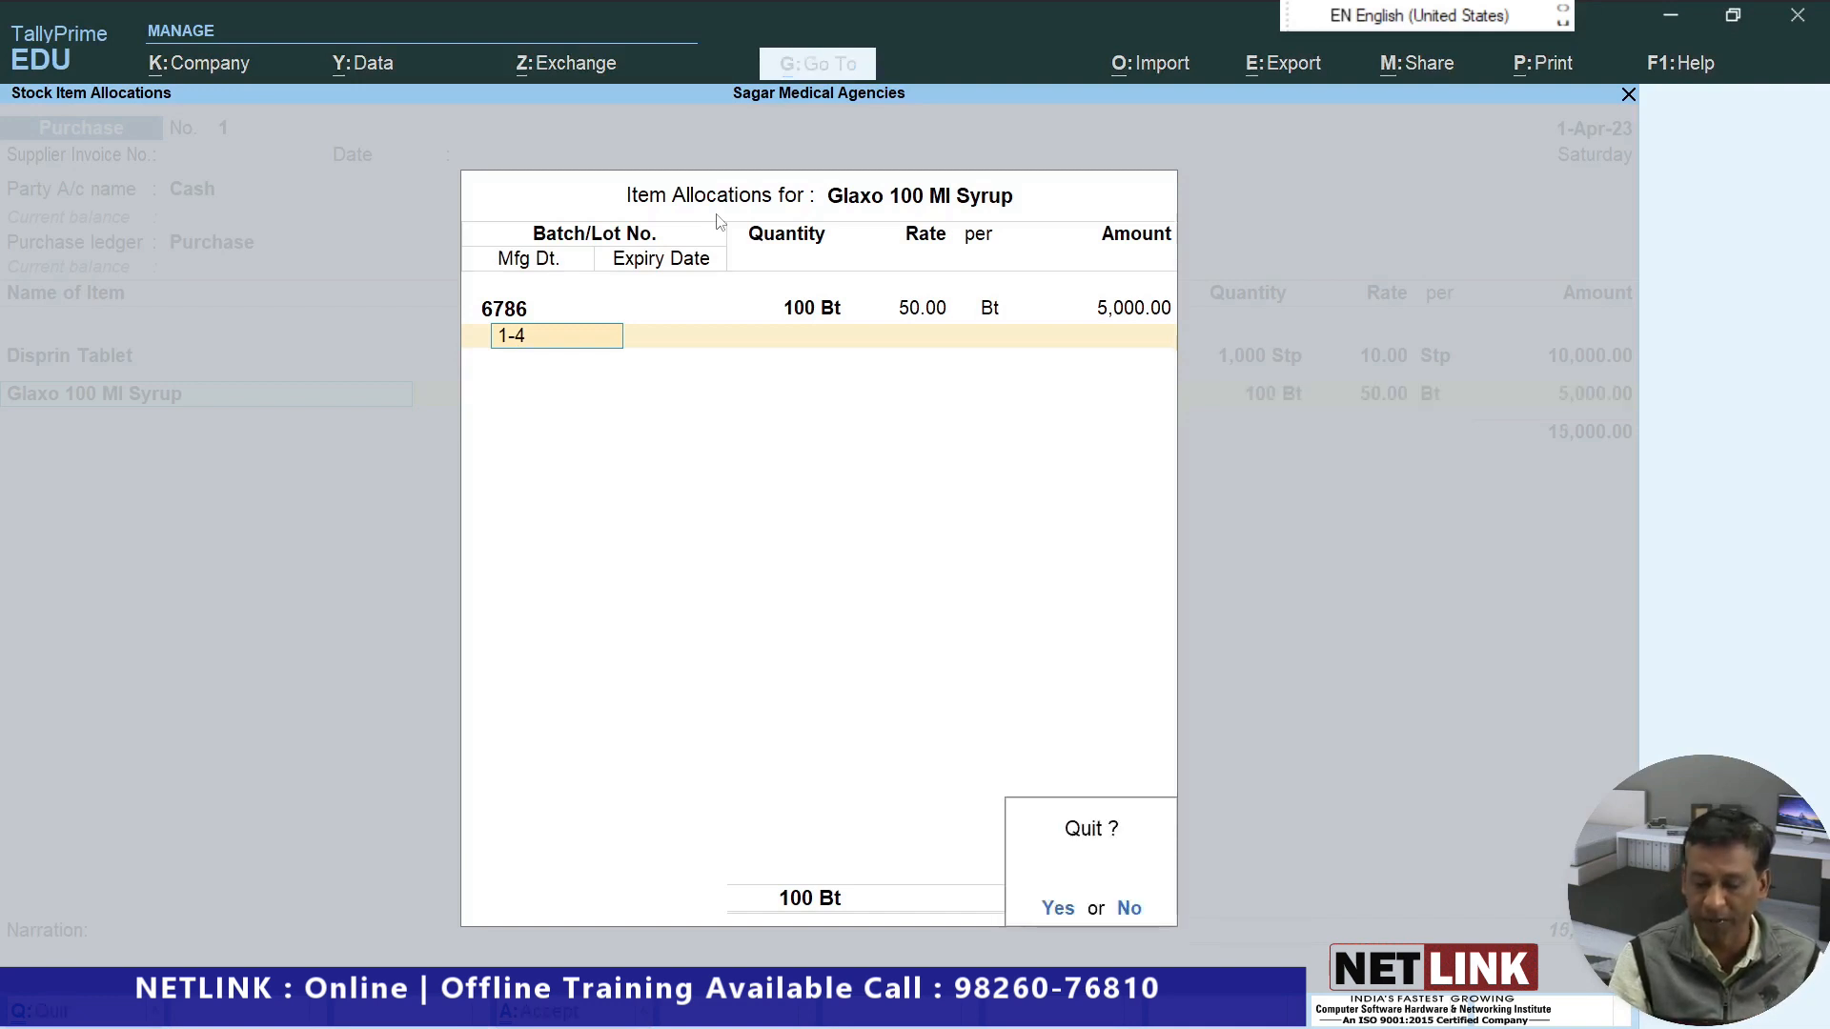
{"action": "key", "text": "Escape"}
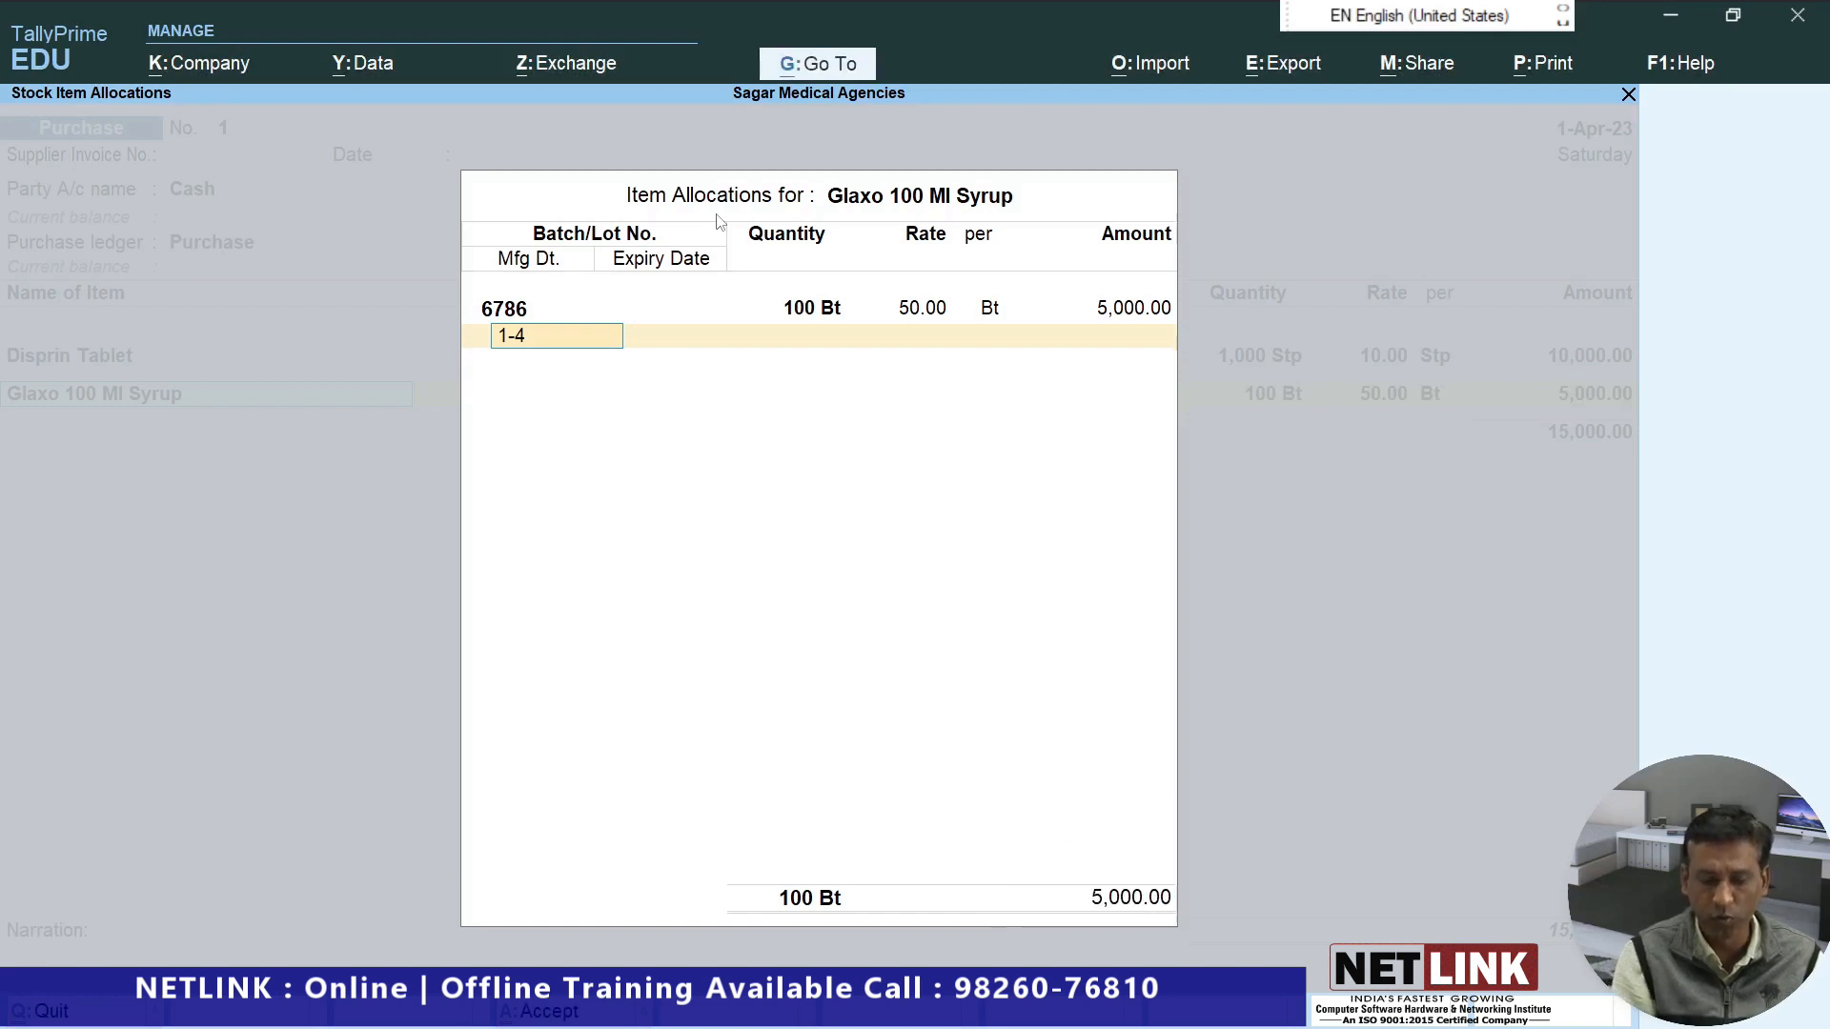
{"action": "type", "text": "-2023"}
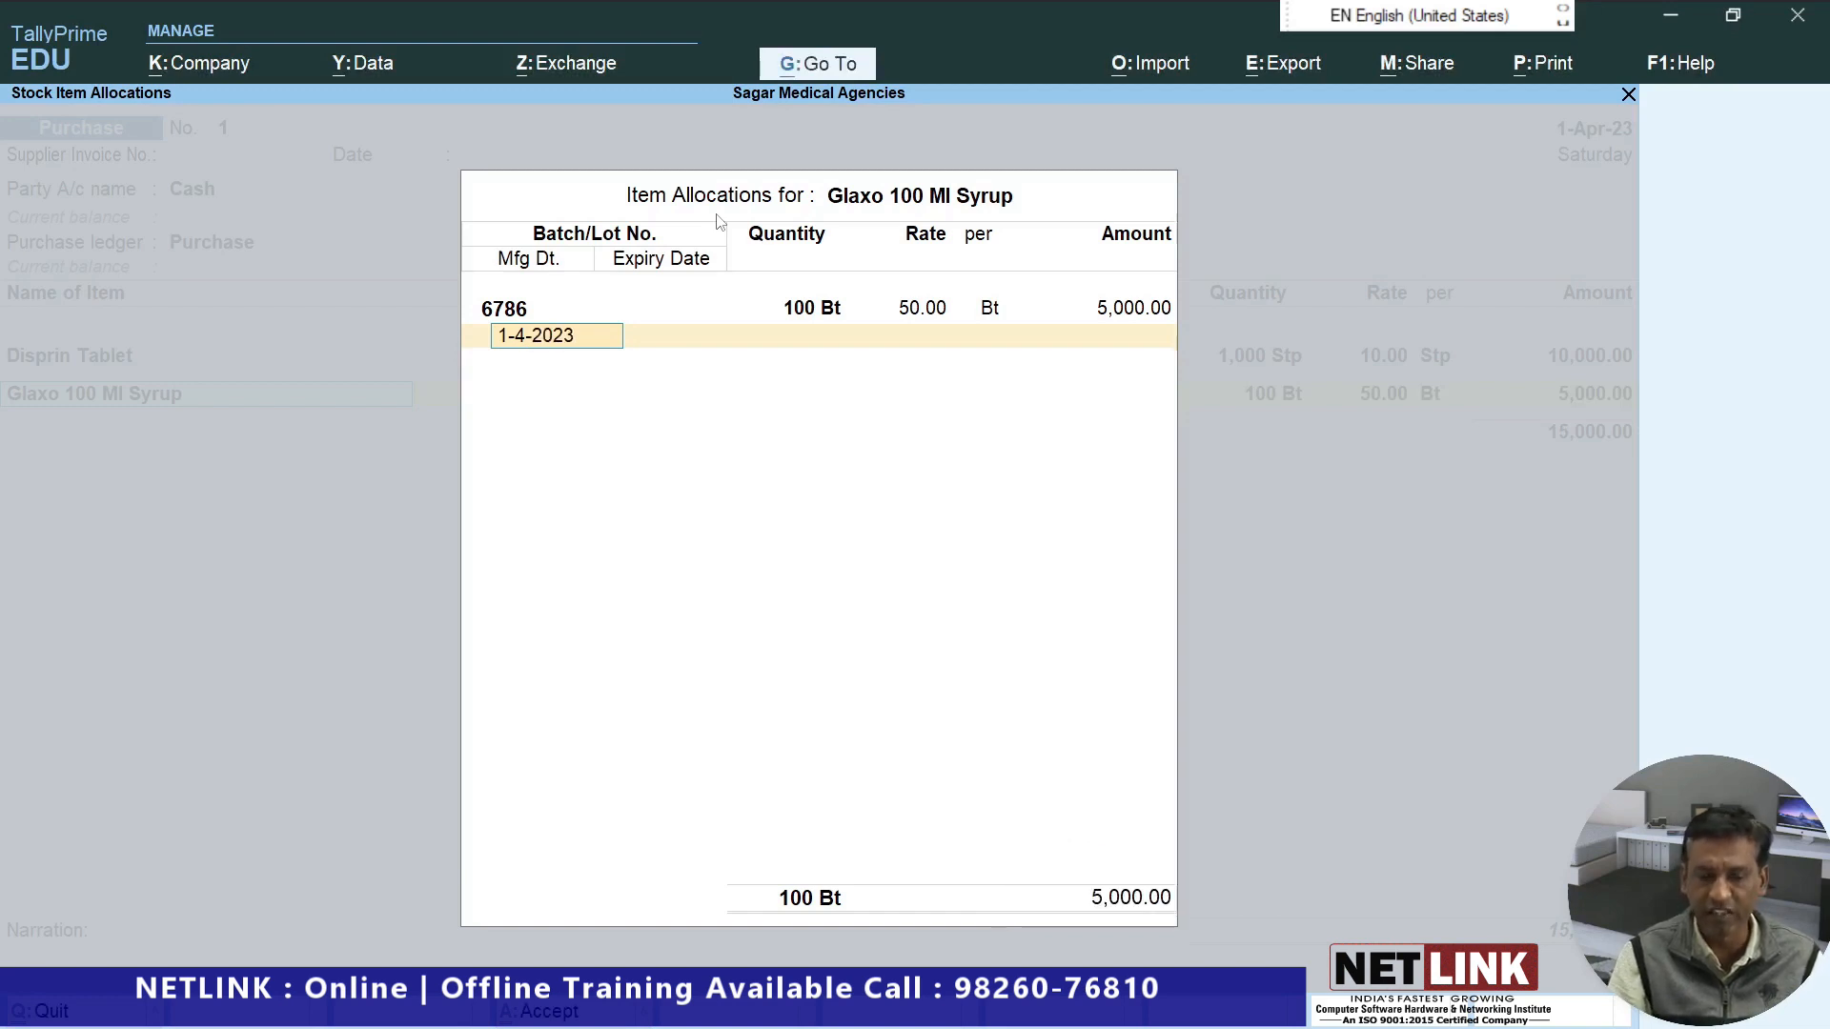
{"action": "key", "text": "Return"}
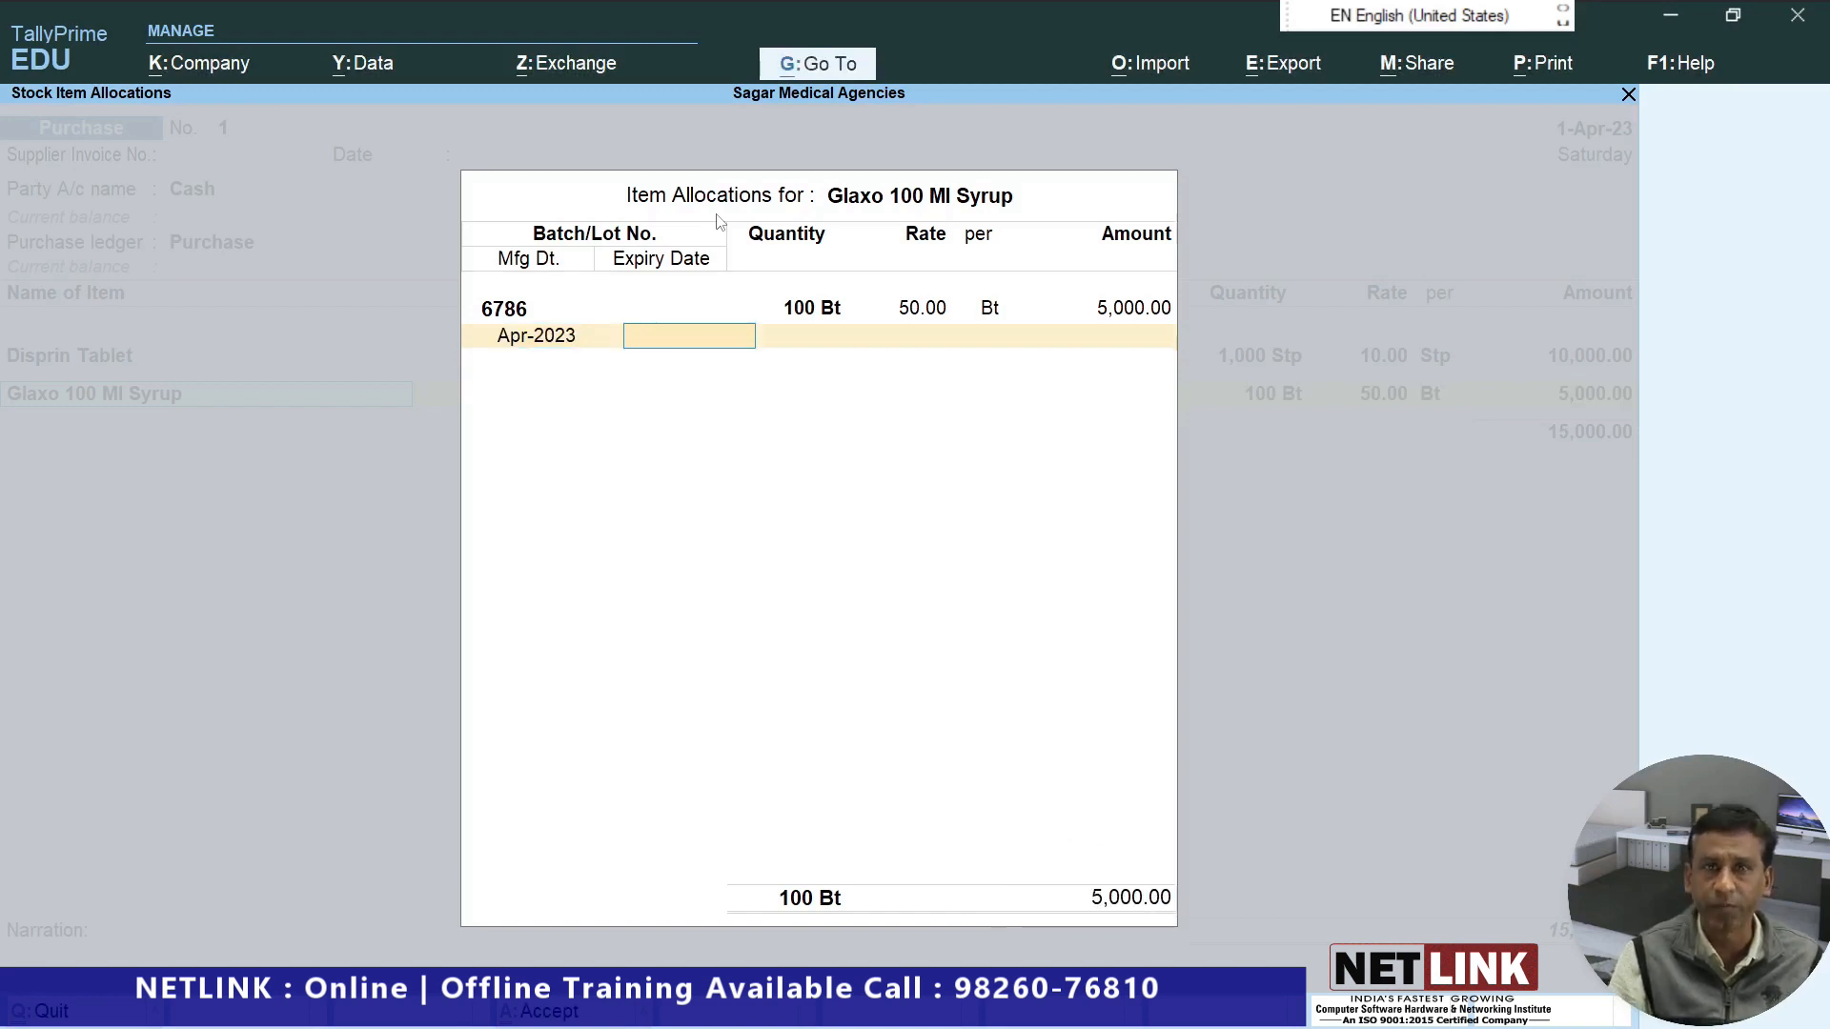
Set the expiry date of batch 6786 to 1-10-2023 and finish the Glaxo 100 Ml Syrup allocation.
{"action": "type", "text": "1-10-2023"}
{"action": "key", "text": "Return"}
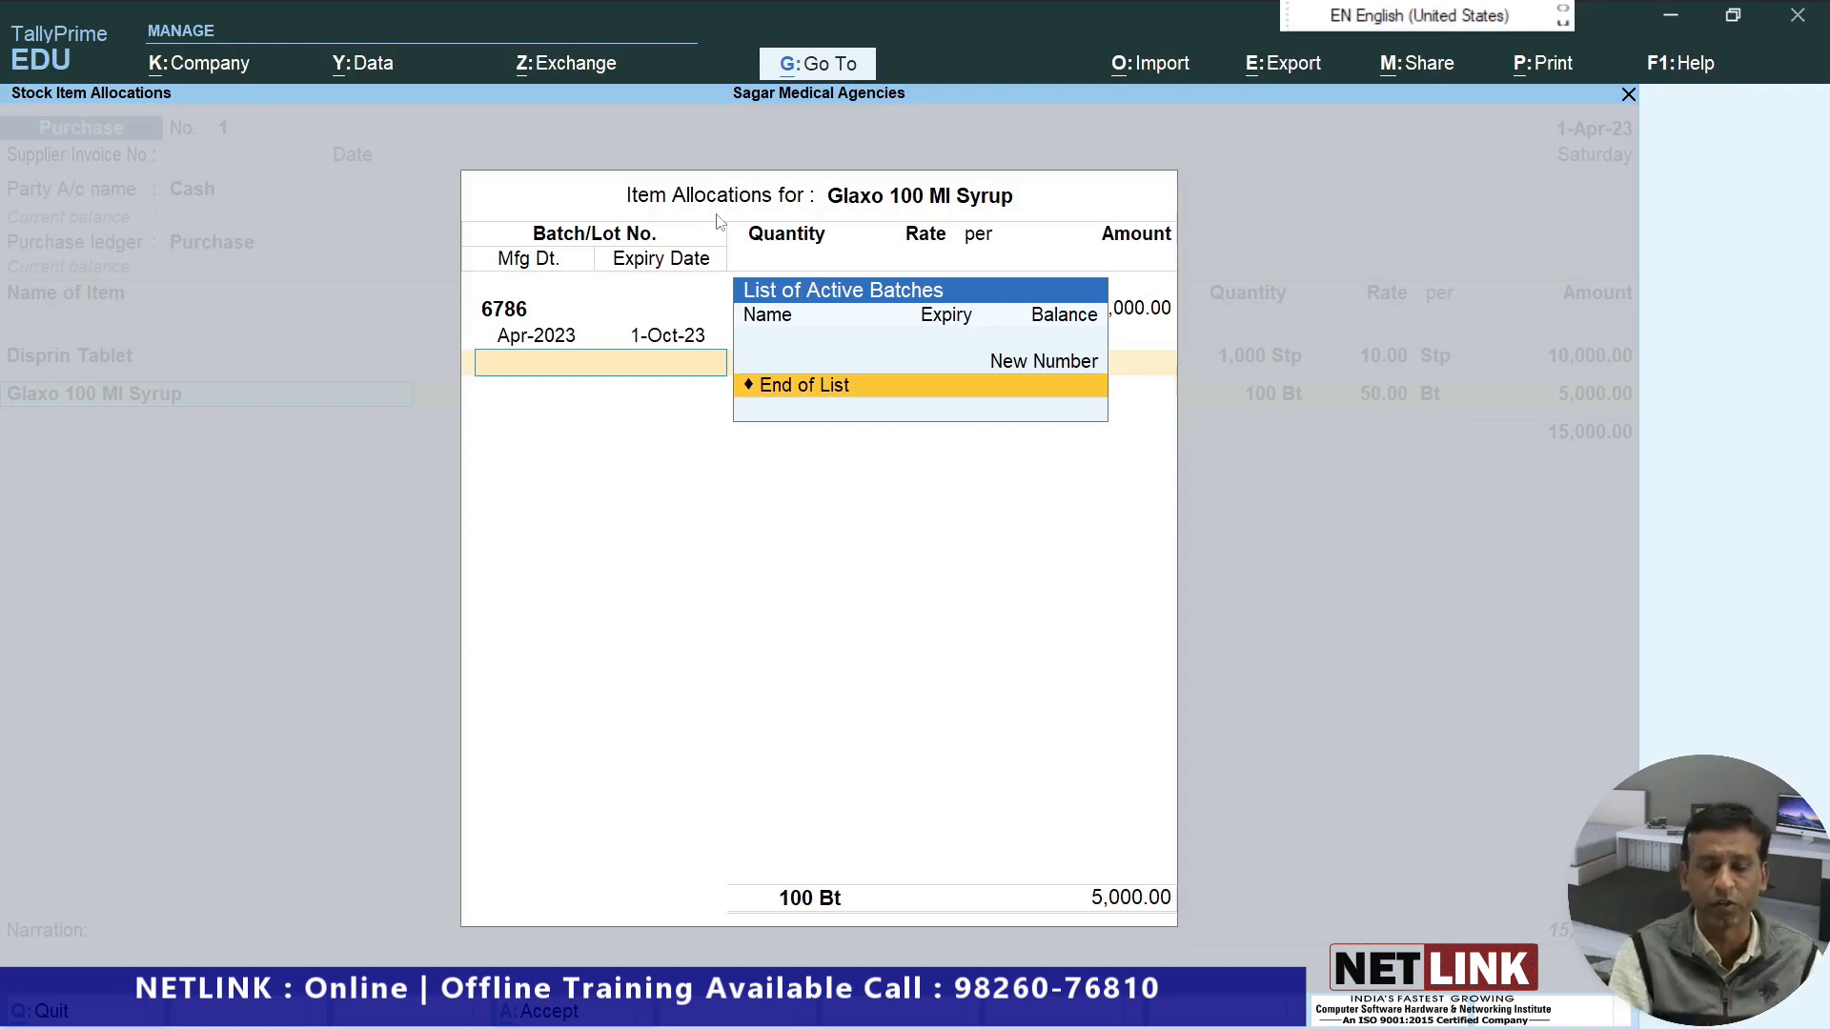
{"action": "key", "text": "Return"}
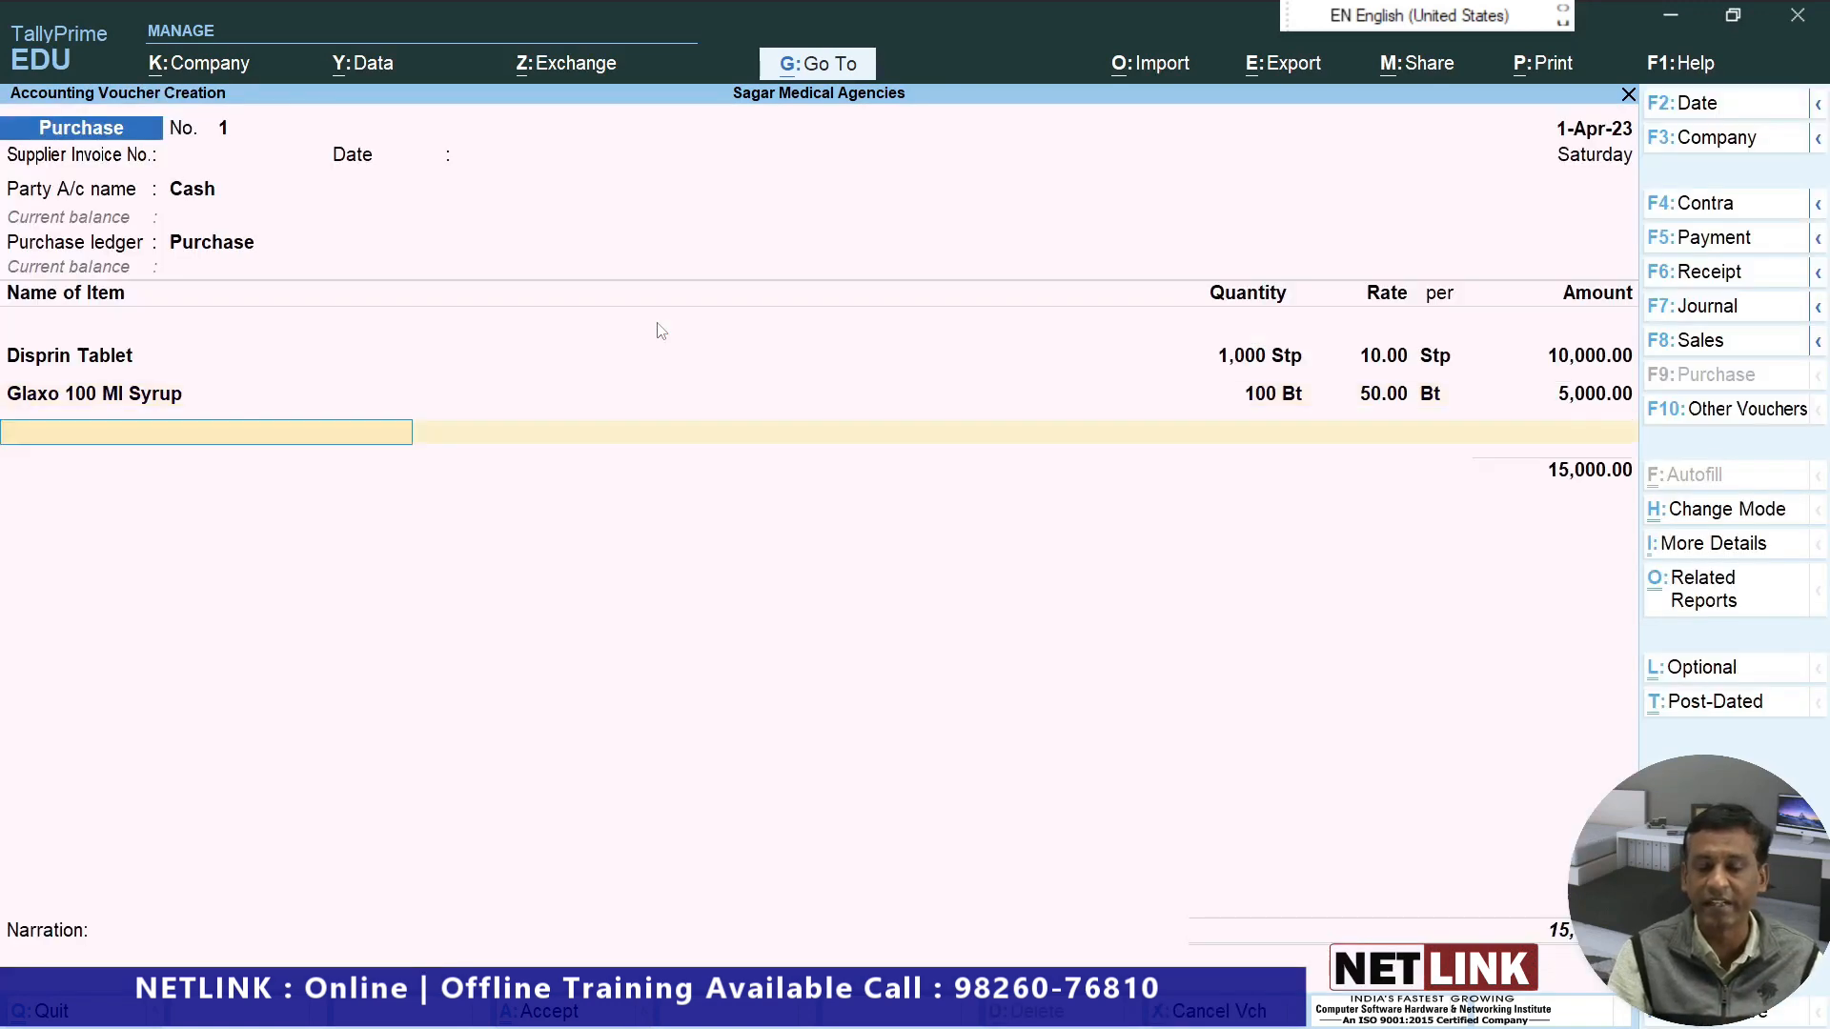
End the item list and save the purchase voucher without a narration.
{"action": "key", "text": "Return"}
{"action": "key", "text": "Return"}
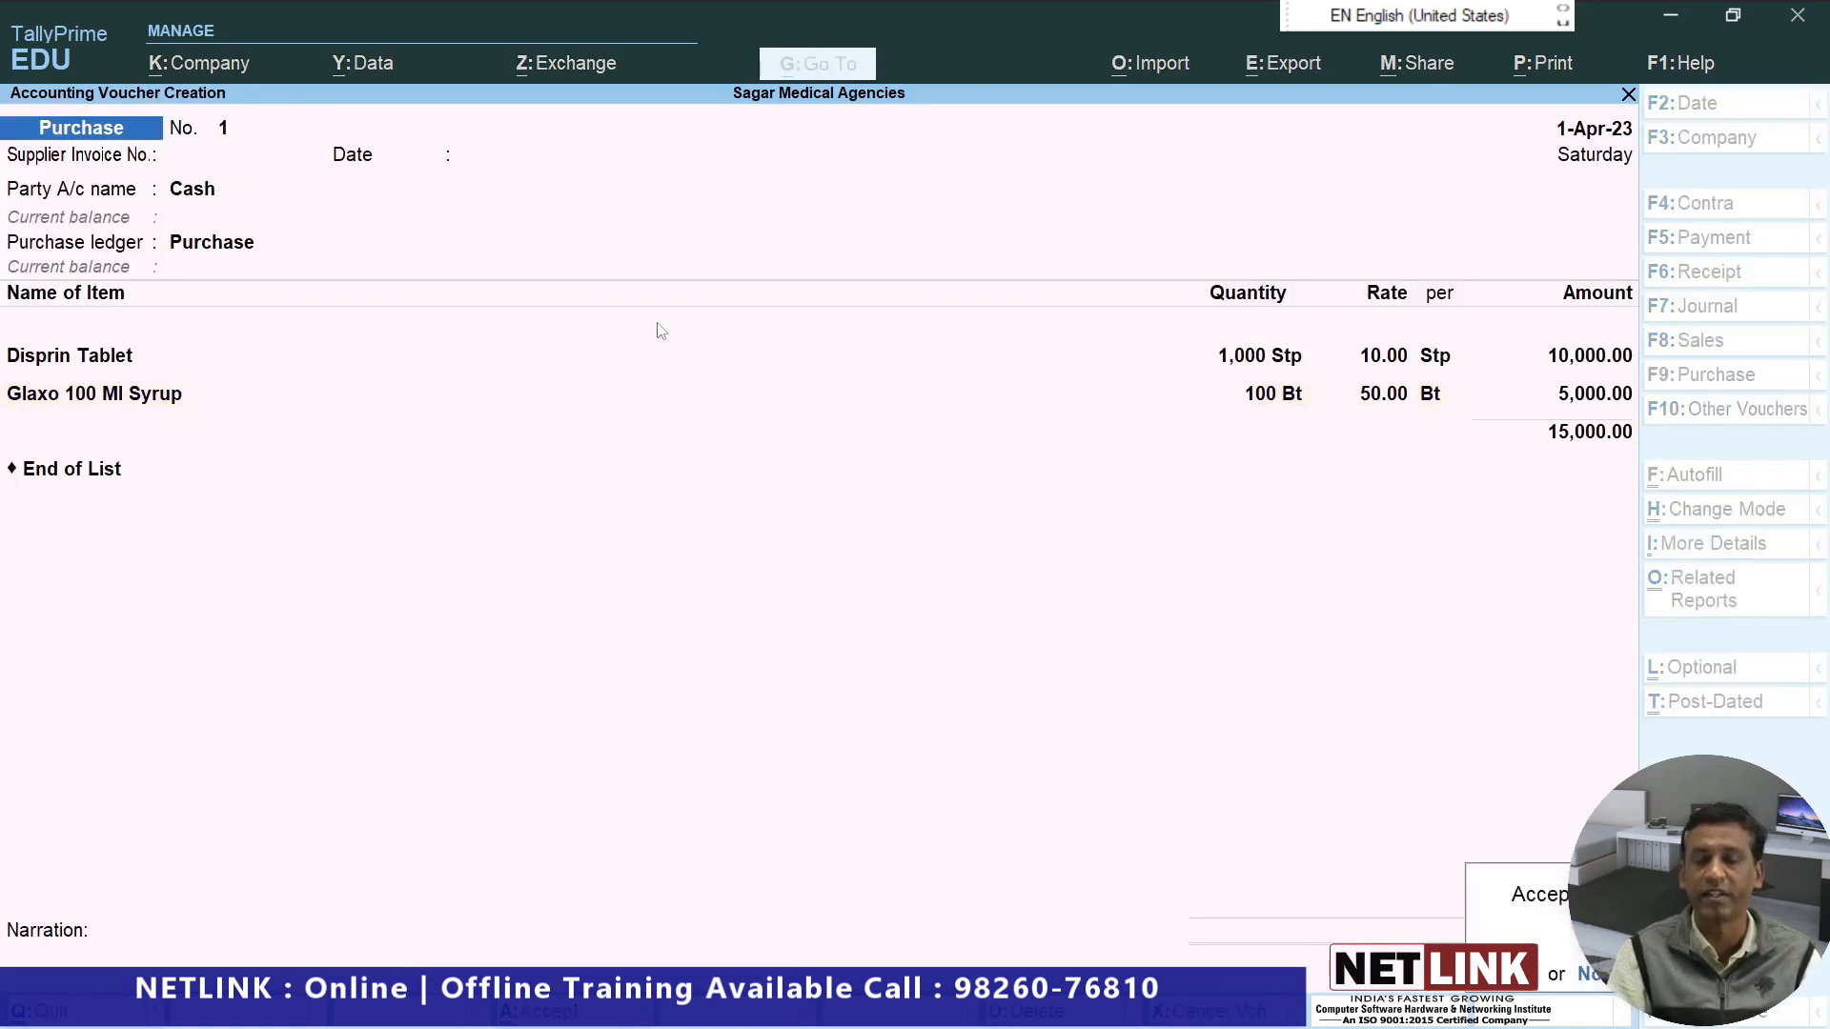
{"action": "key", "text": "Return"}
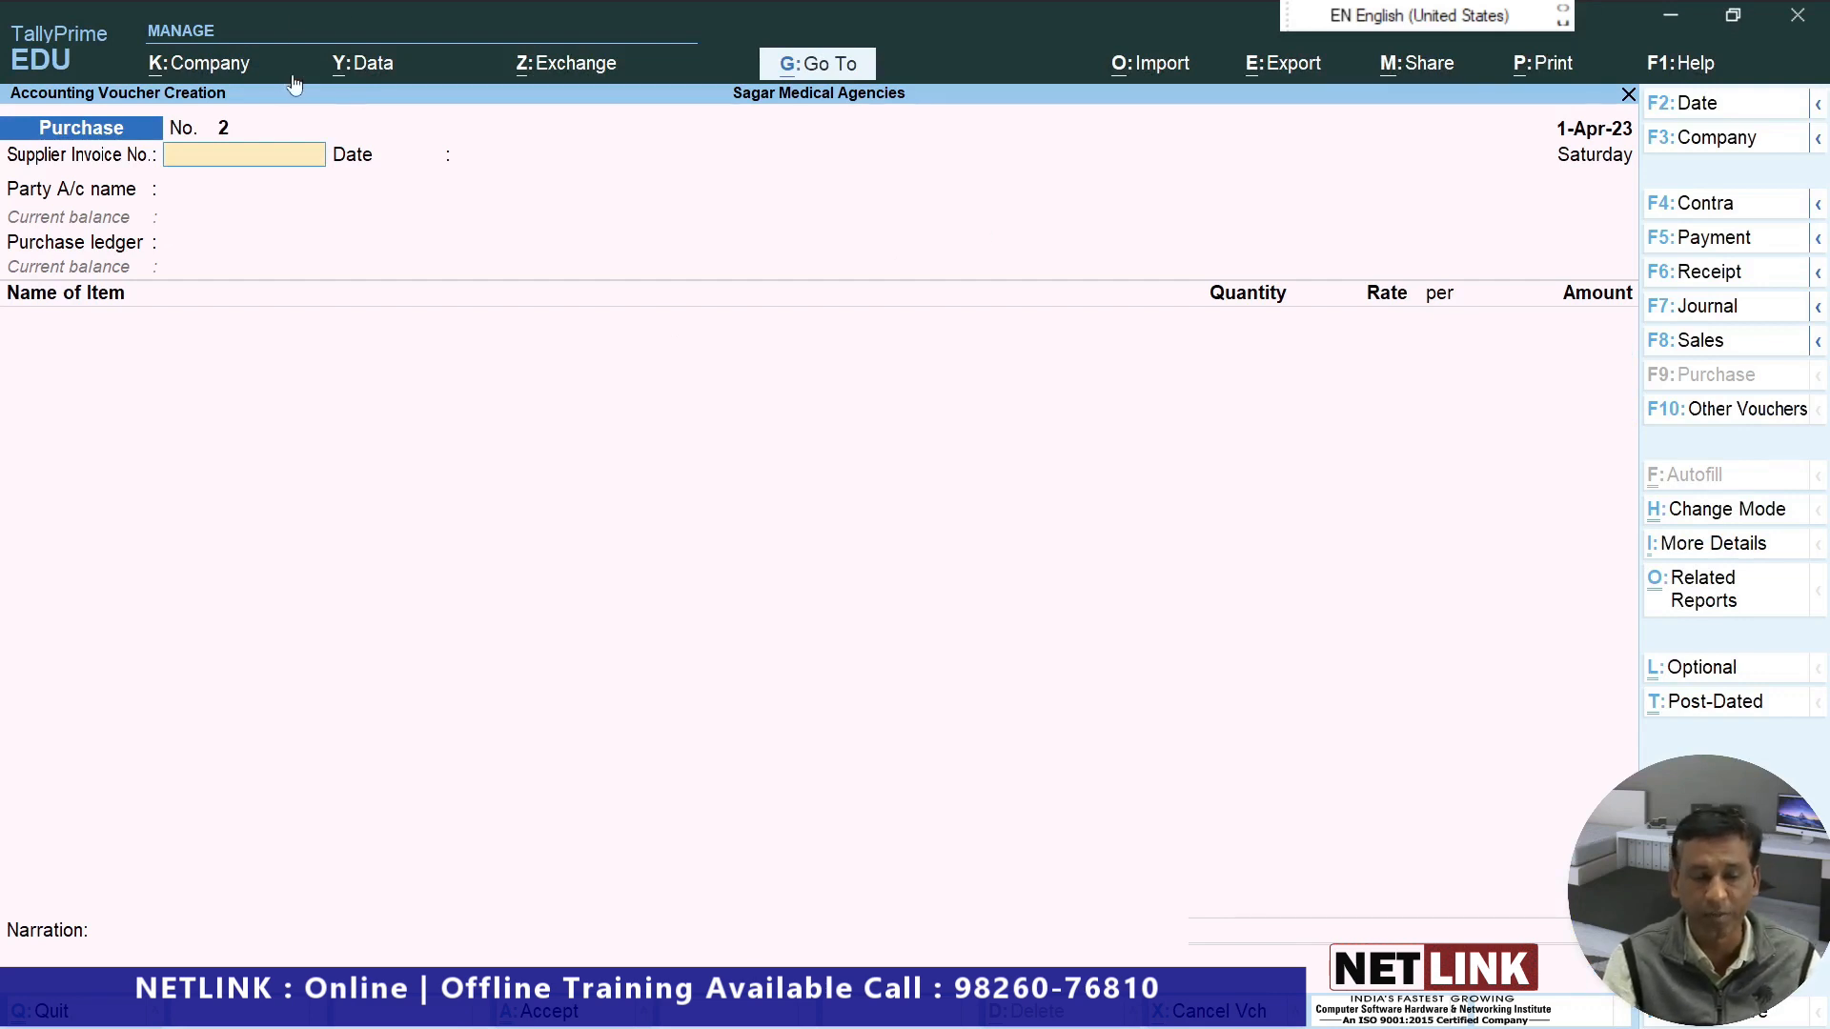
Start a sales voucher and set its date to 1-11 (1-Nov-23).
{"action": "left_click", "coordinate": [1695, 343]}
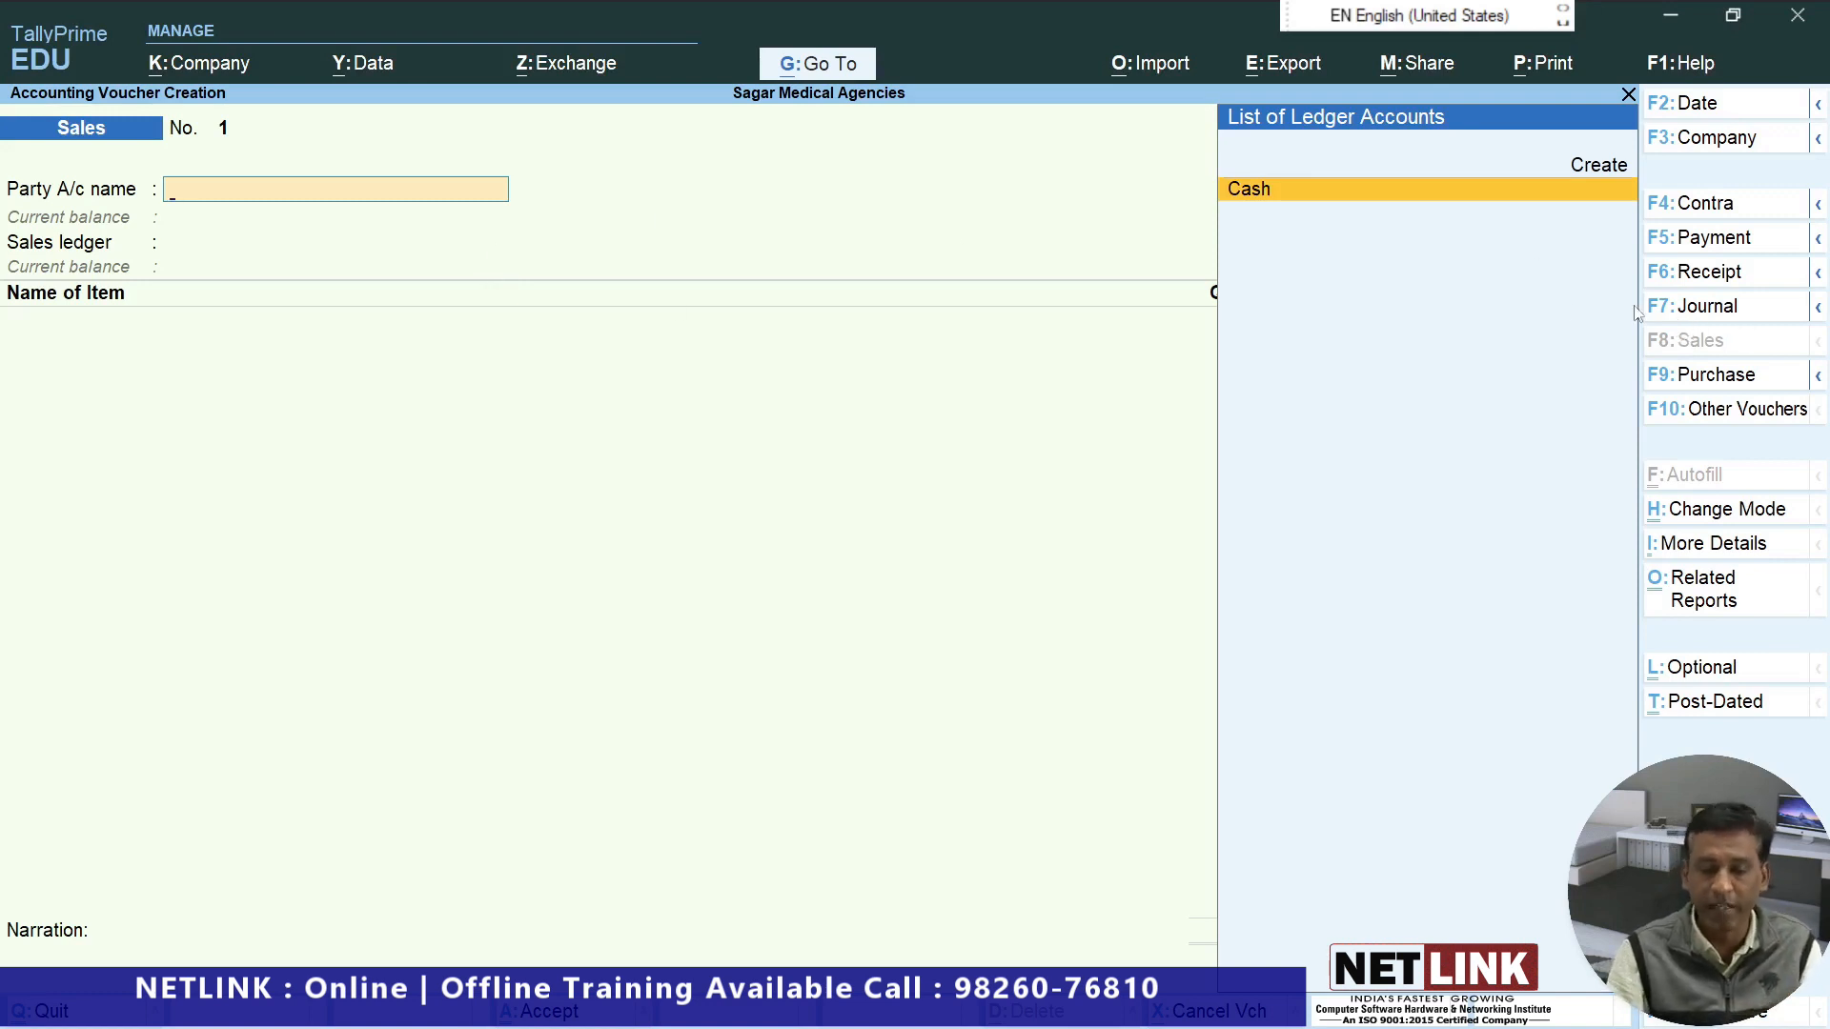
{"action": "left_click", "coordinate": [1716, 107]}
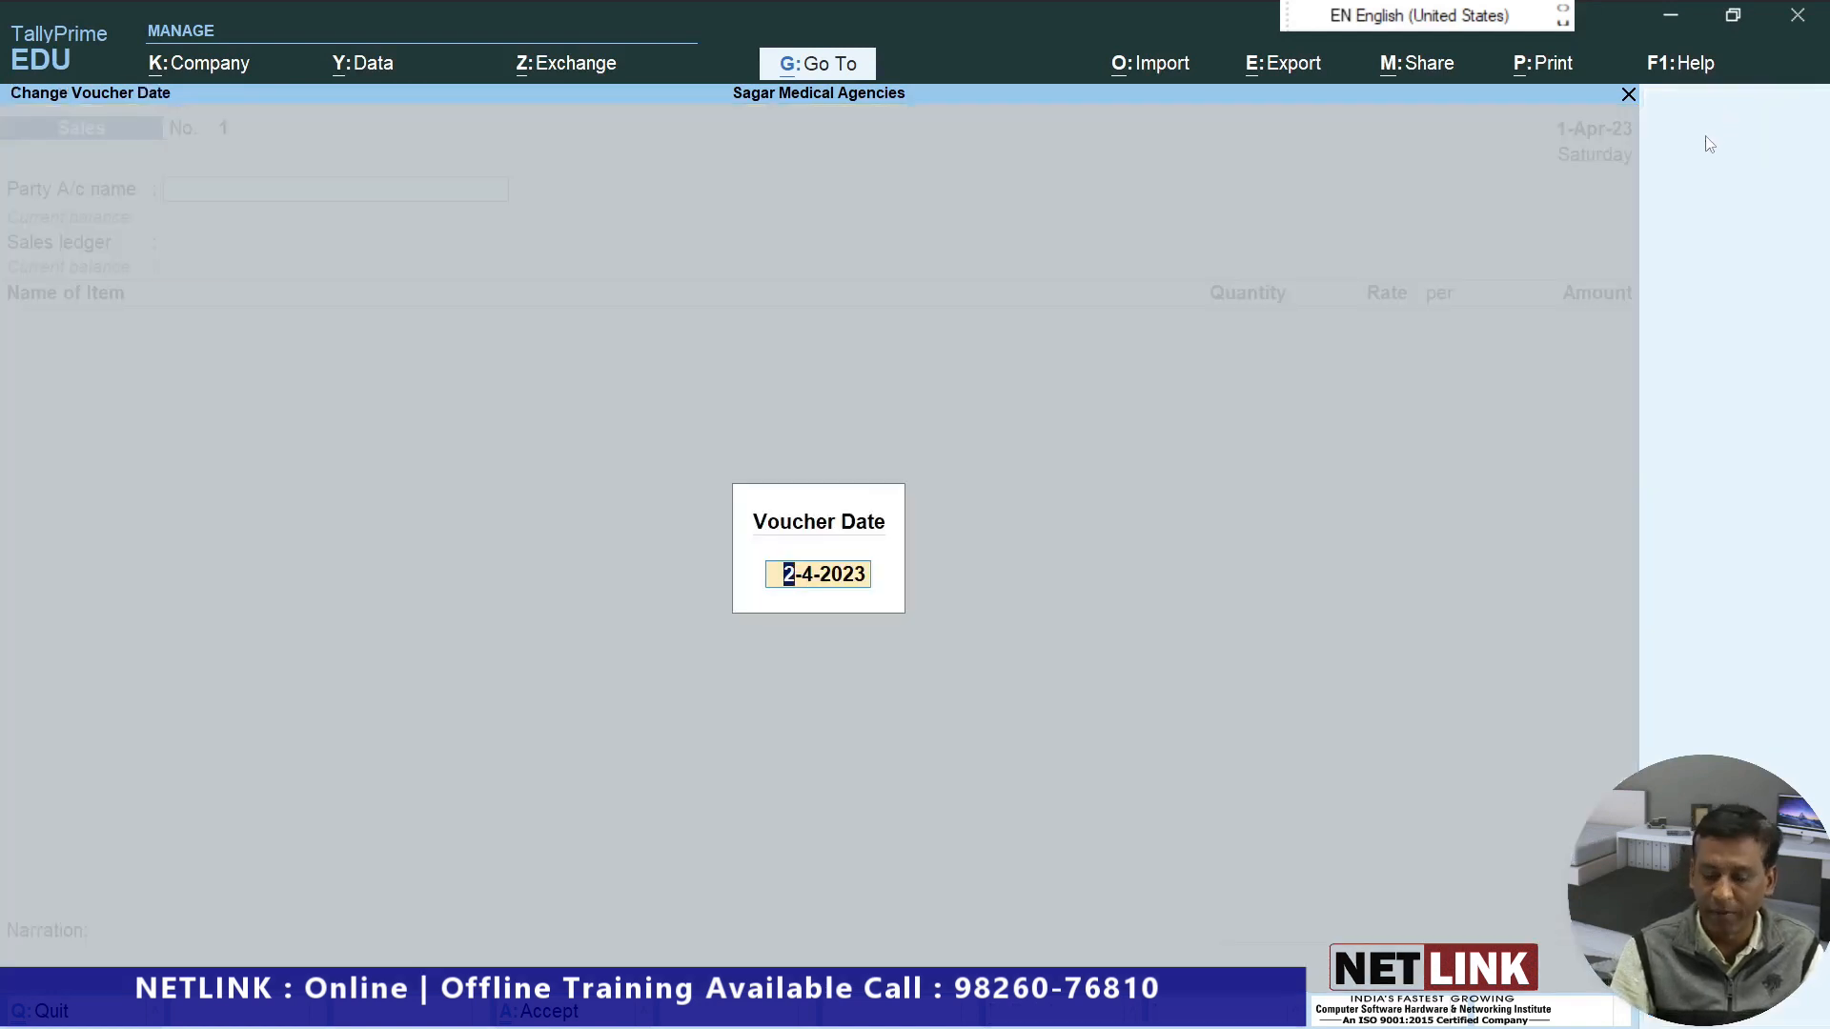
{"action": "type", "text": "1-11"}
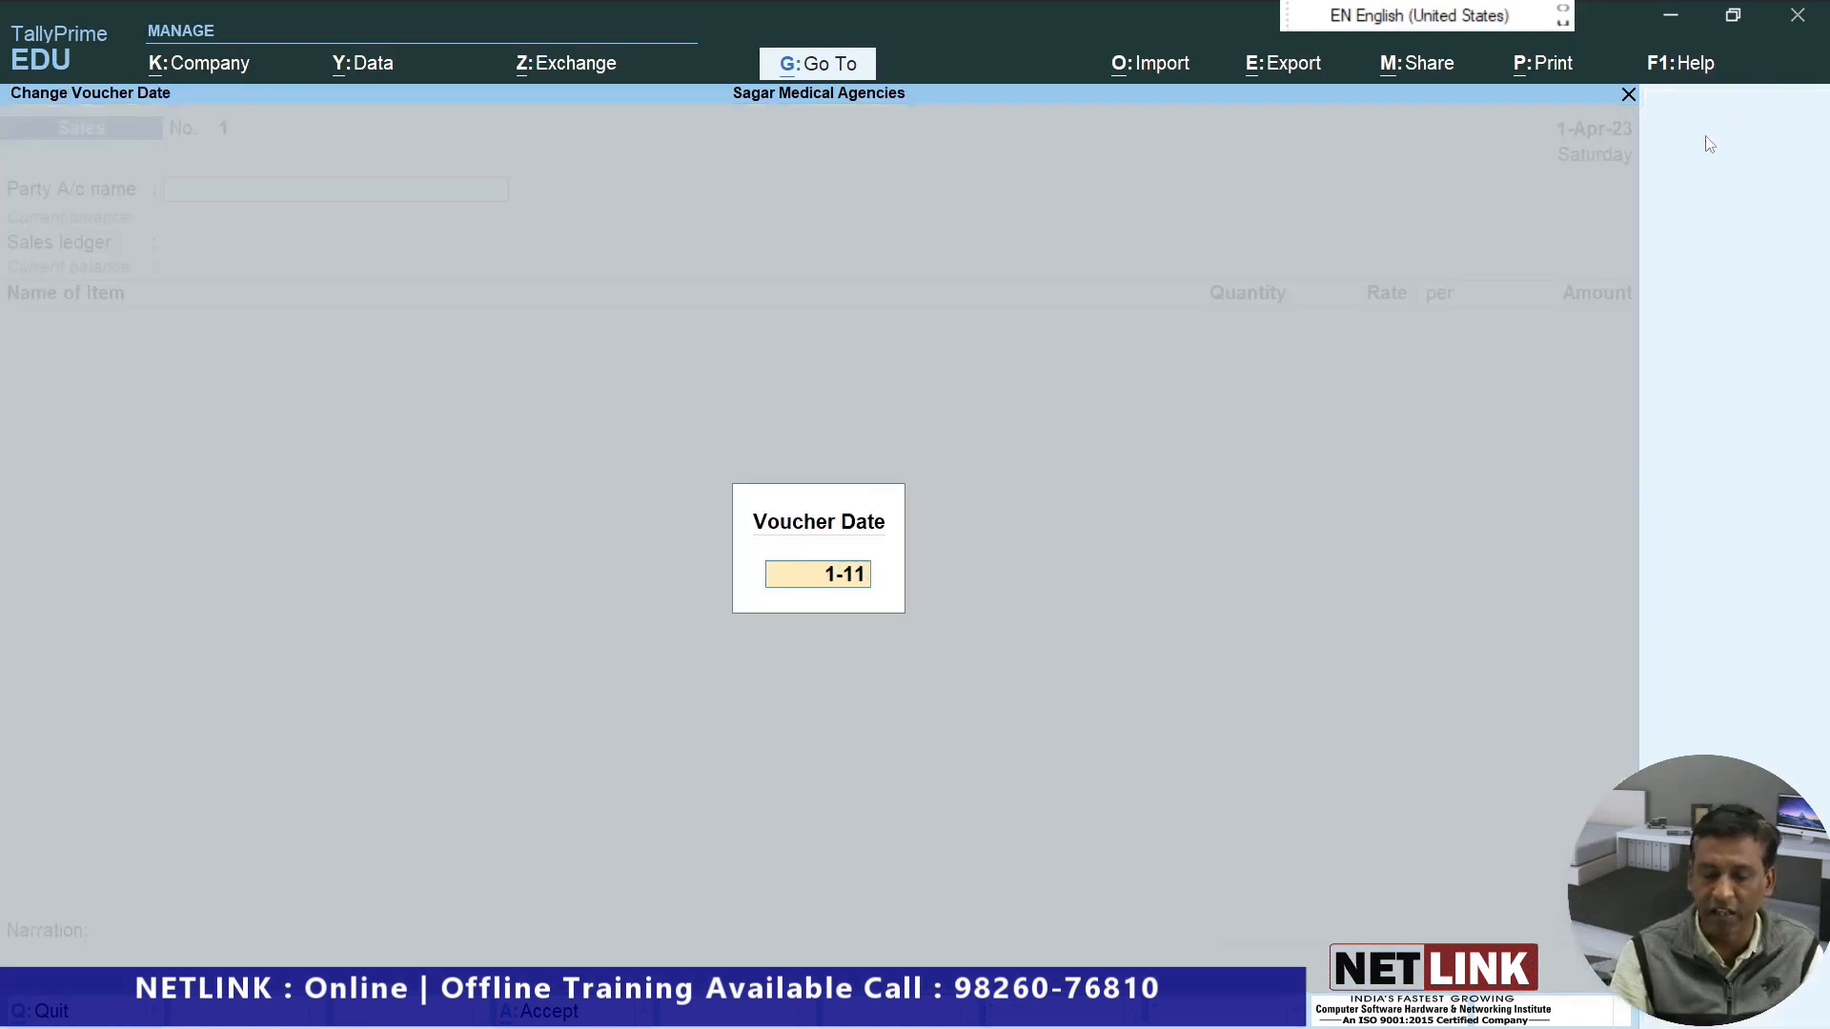
{"action": "key", "text": "Return"}
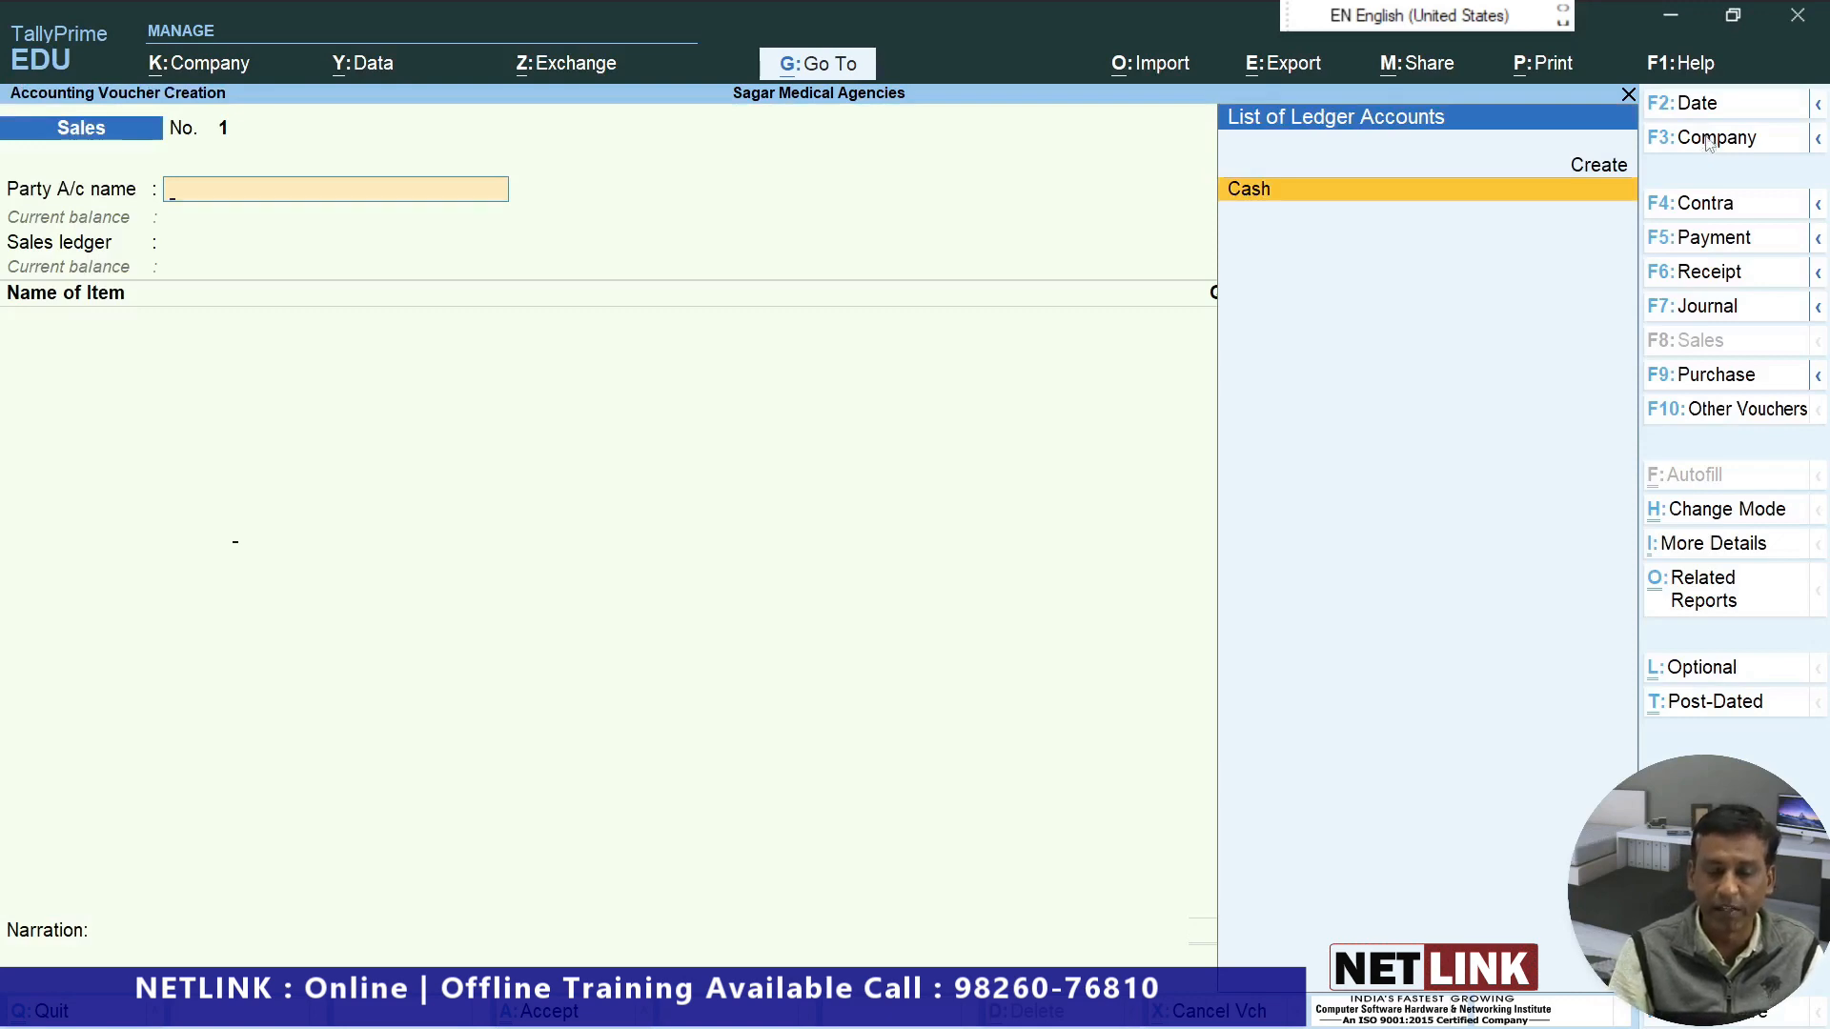
Choose Cash as the sales voucher's party account and accept the default party details.
{"action": "key", "text": "Return"}
{"action": "key", "text": "ctrl+a"}
{"action": "key", "text": "Return"}
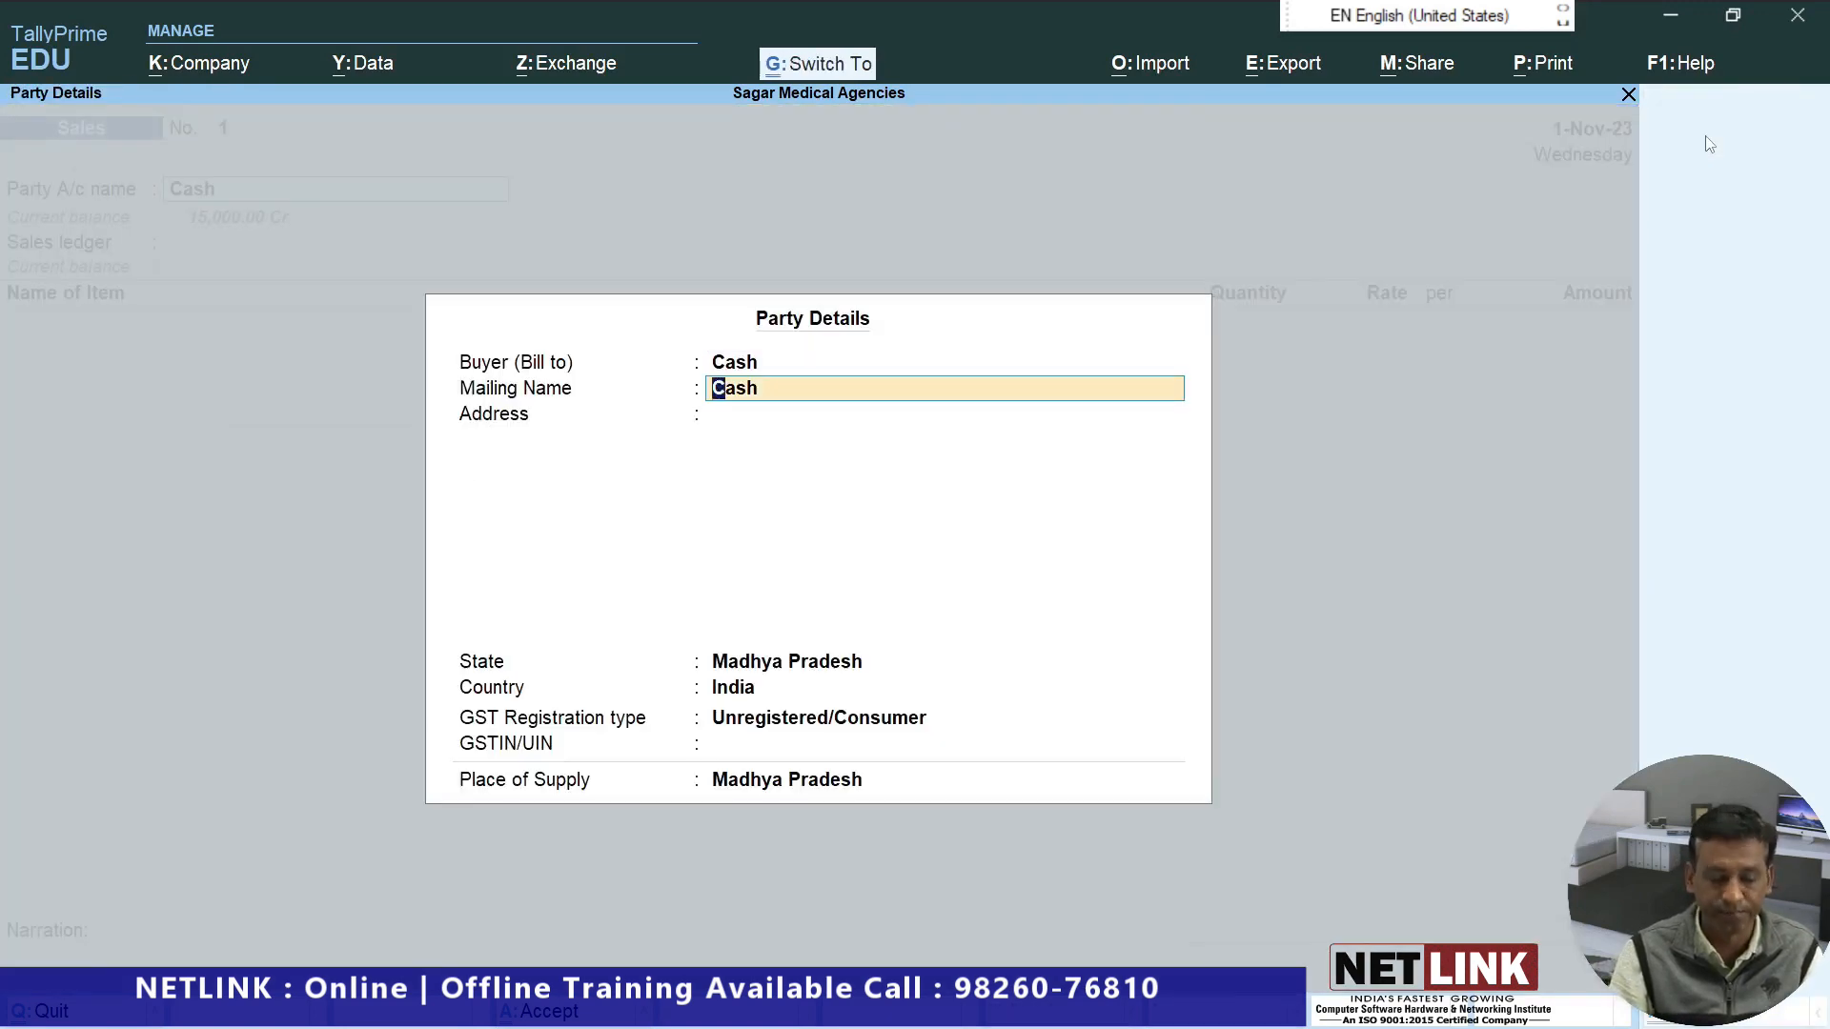
{"action": "key", "text": "ctrl+a"}
Create a ledger named Sales under Sales Accounts with default details and use it as the voucher's sales ledger.
{"action": "key", "text": "alt+c"}
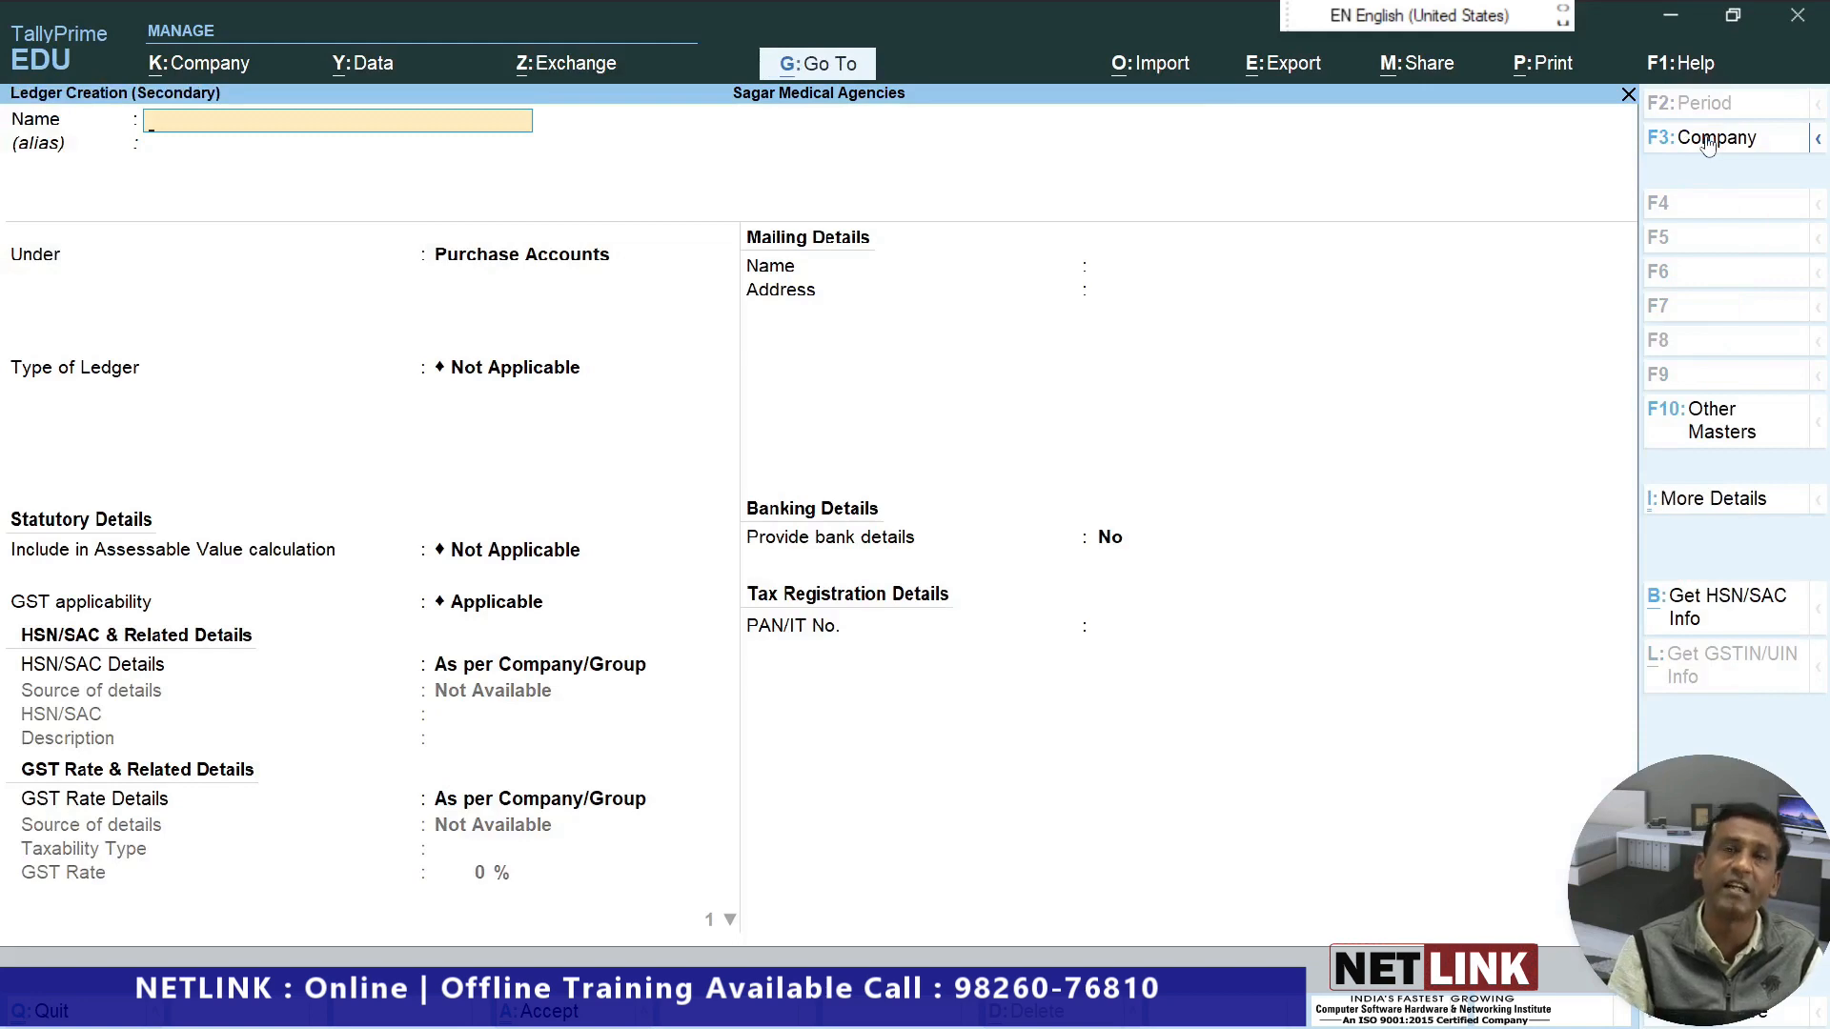
{"action": "type", "text": "Sales"}
{"action": "key", "text": "Return"}
{"action": "type", "text": "Sale"}
{"action": "key", "text": "Return"}
{"action": "key", "text": "Return"}
{"action": "key", "text": "Return"}
{"action": "key", "text": "Return"}
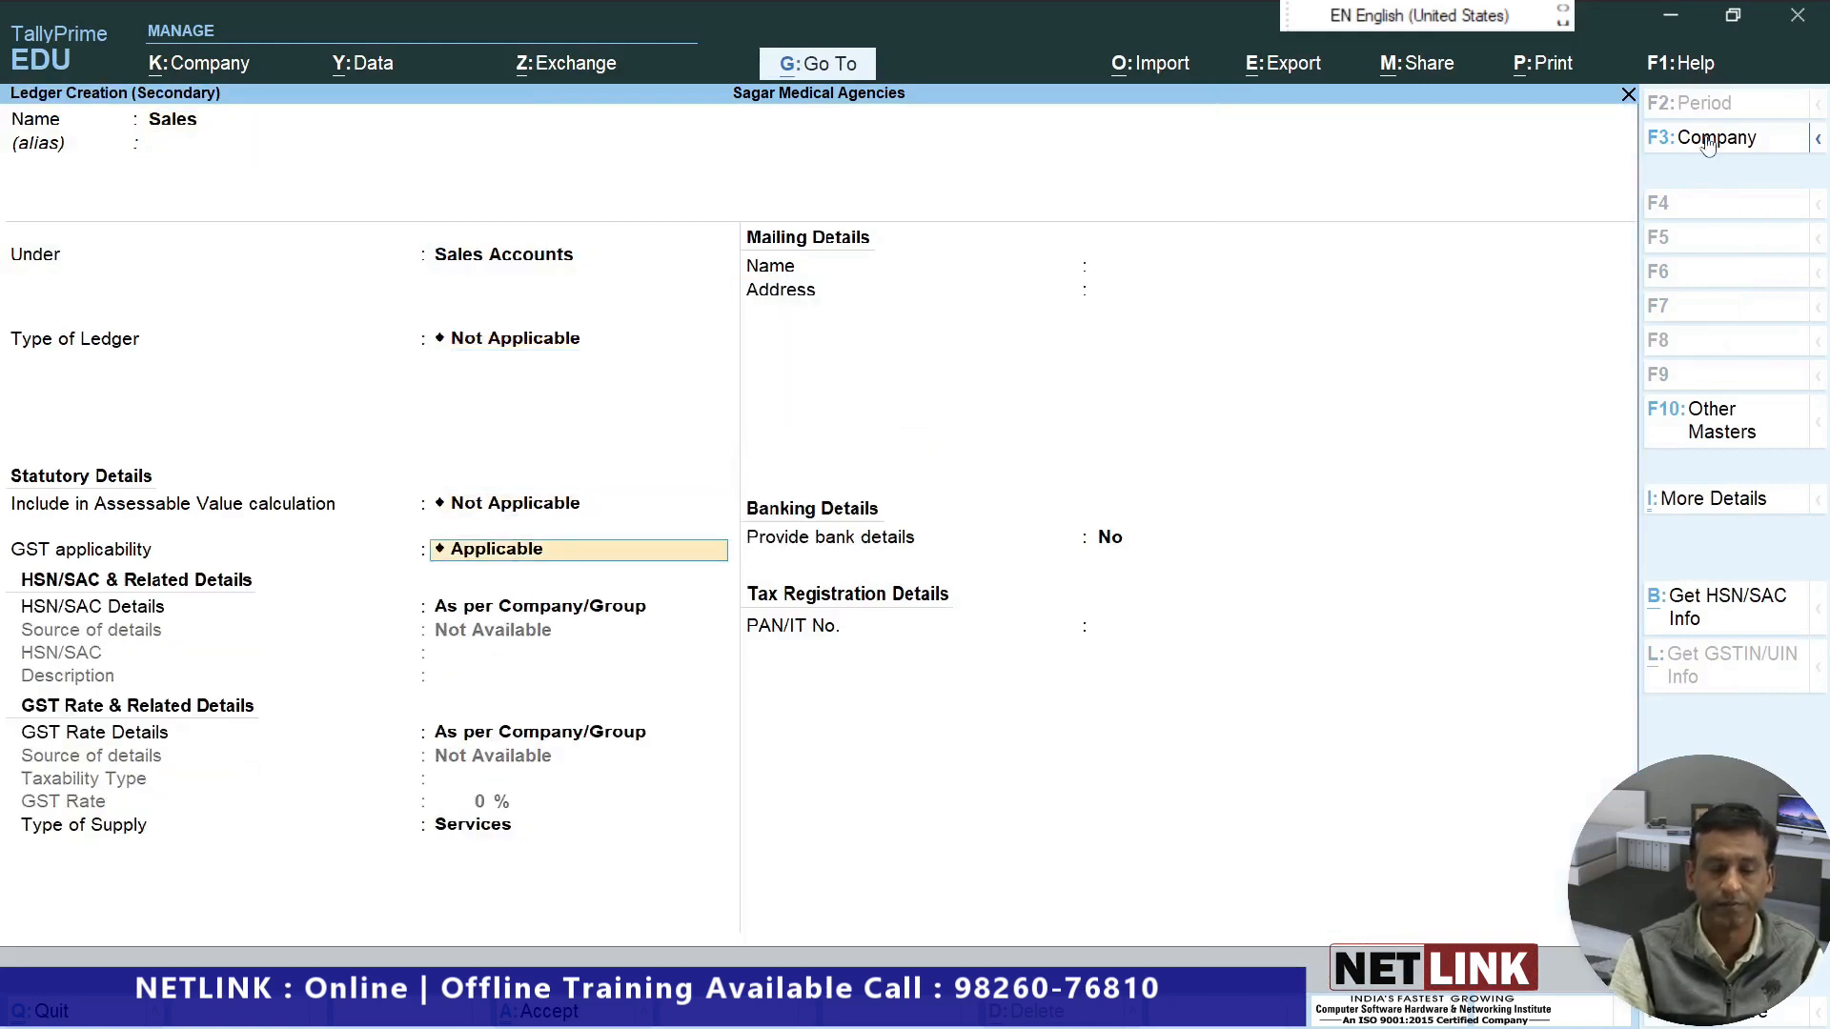
{"action": "key", "text": "Return"}
{"action": "key", "text": "Return"}
{"action": "key", "text": "Return"}
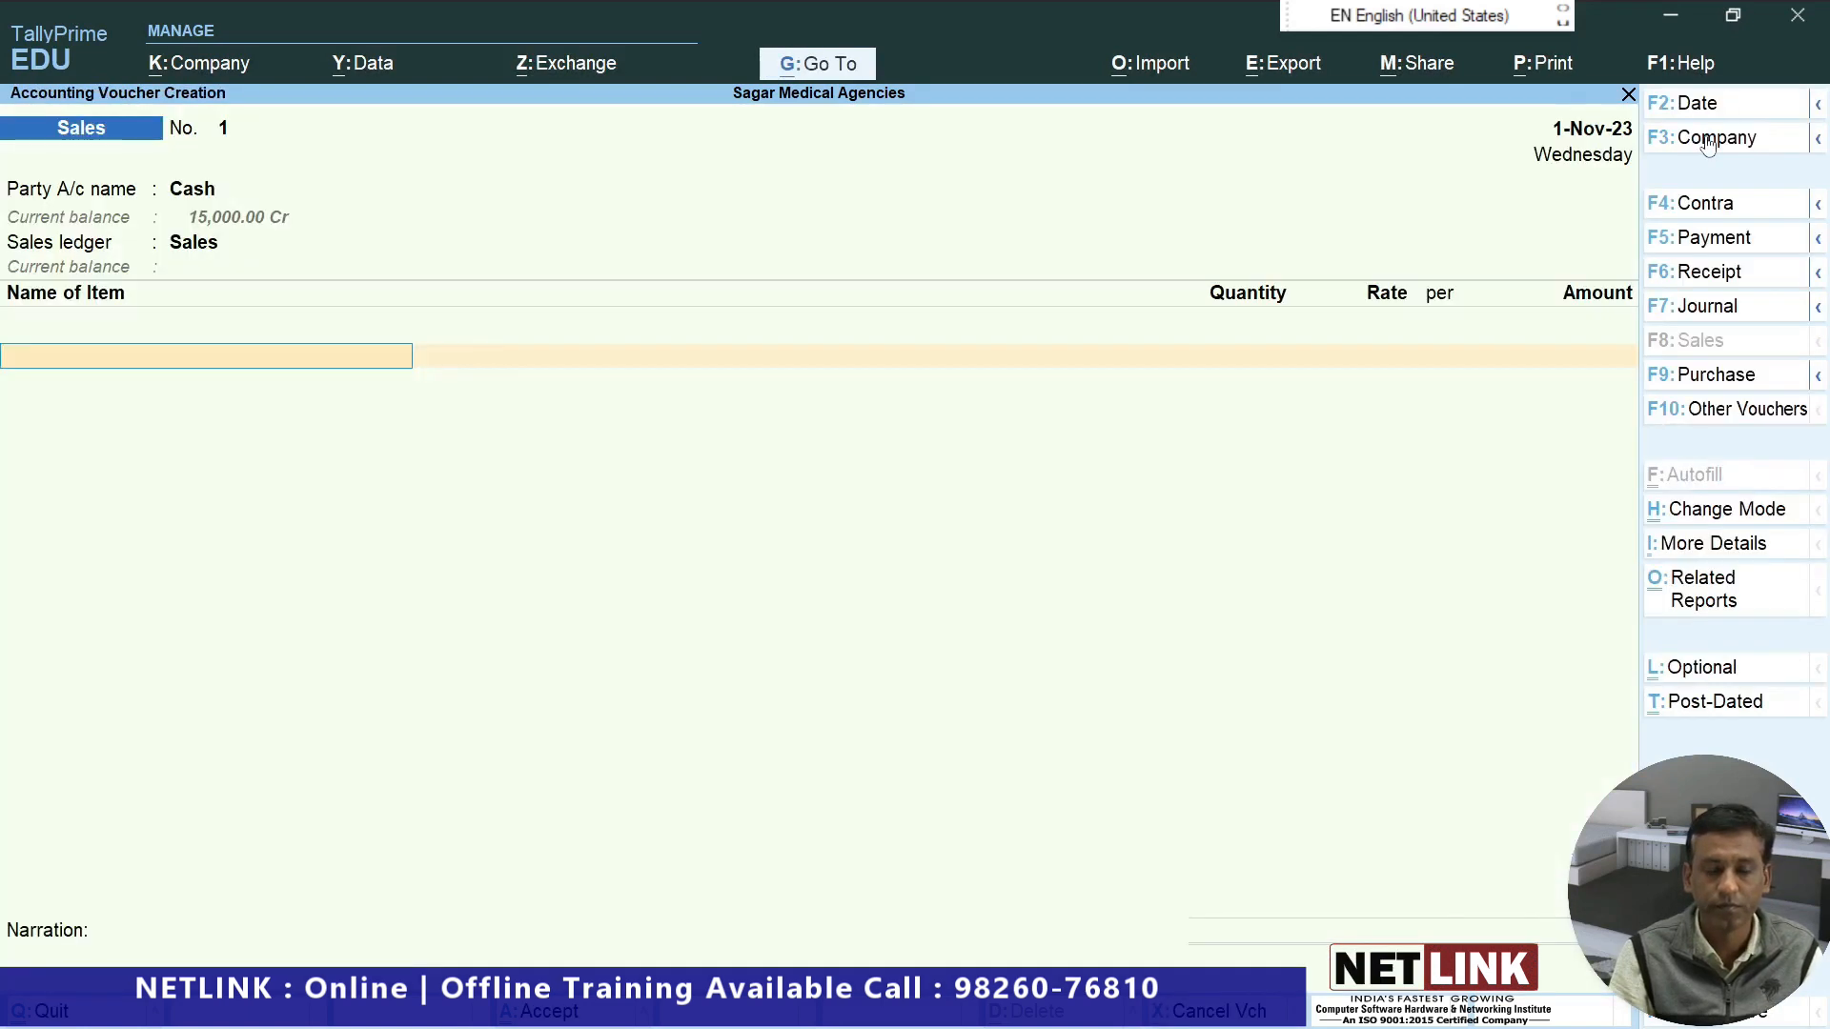
Check the active batches offered for Disprin Tablet and Glaxo 100 Ml Syrup in the sales voucher dated 1-Nov-23.
{"action": "type", "text": "S"}
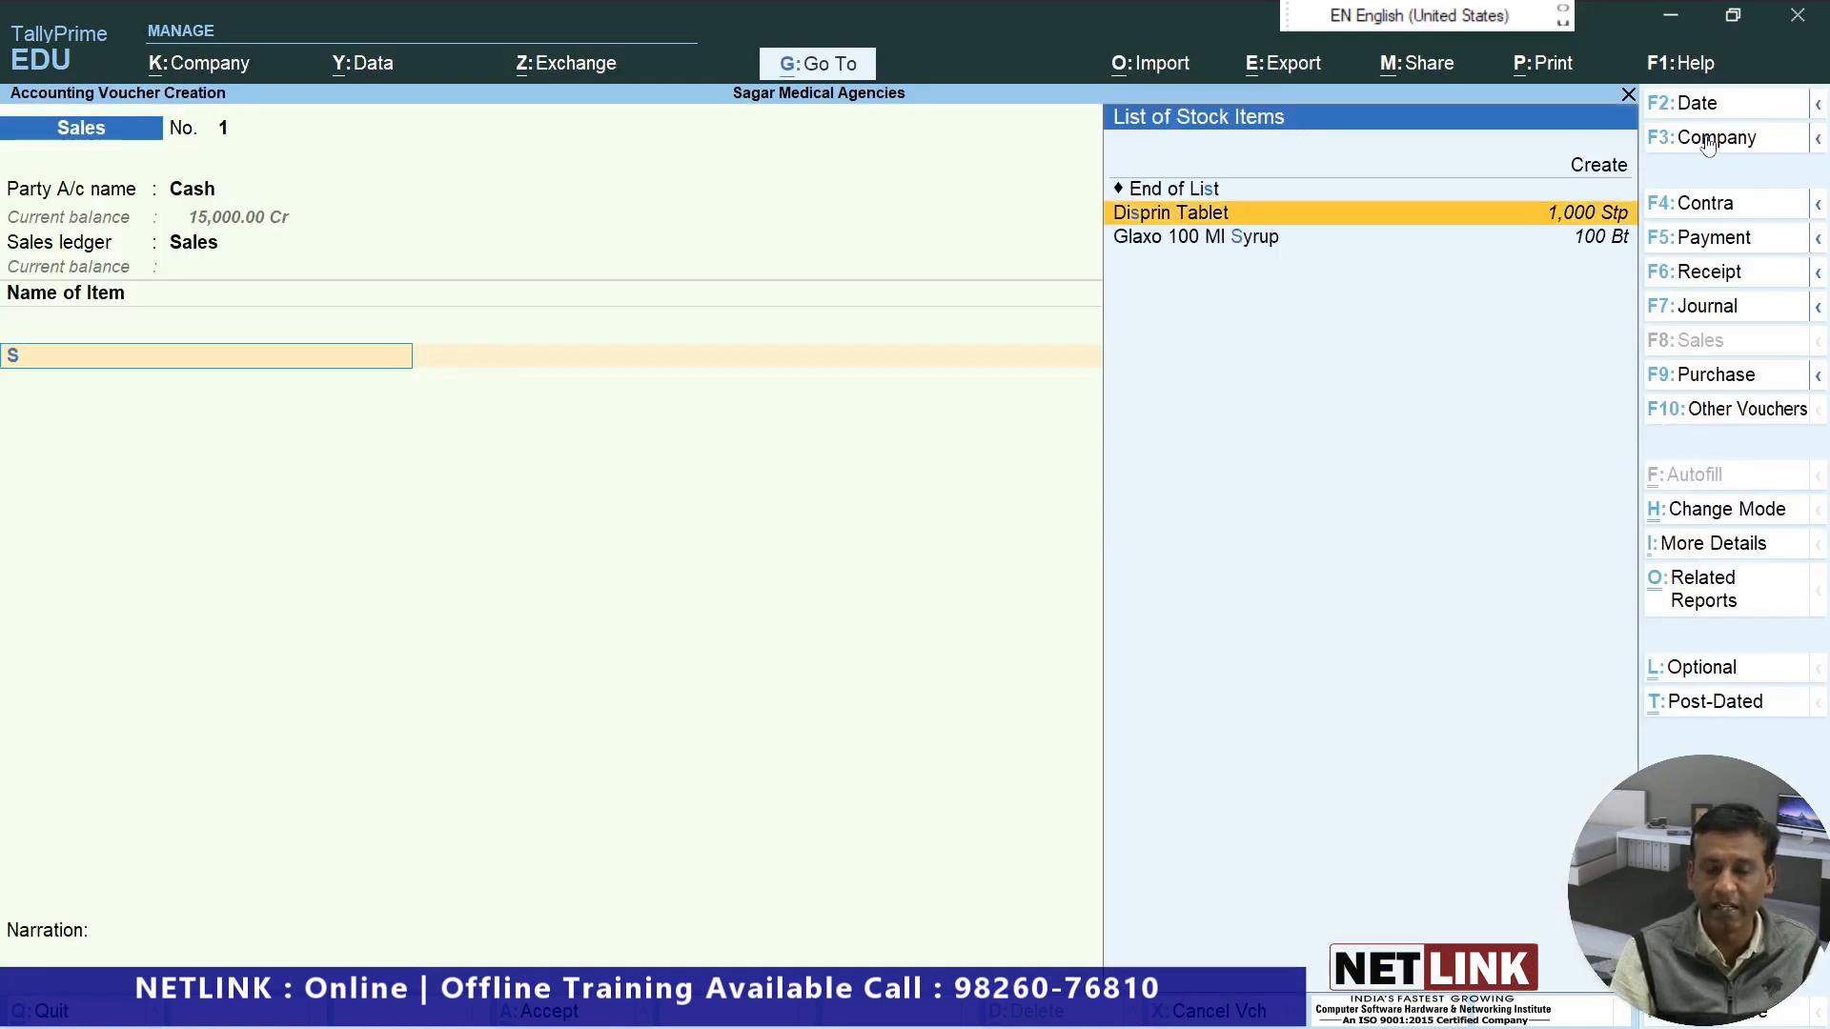
{"action": "key", "text": "Return"}
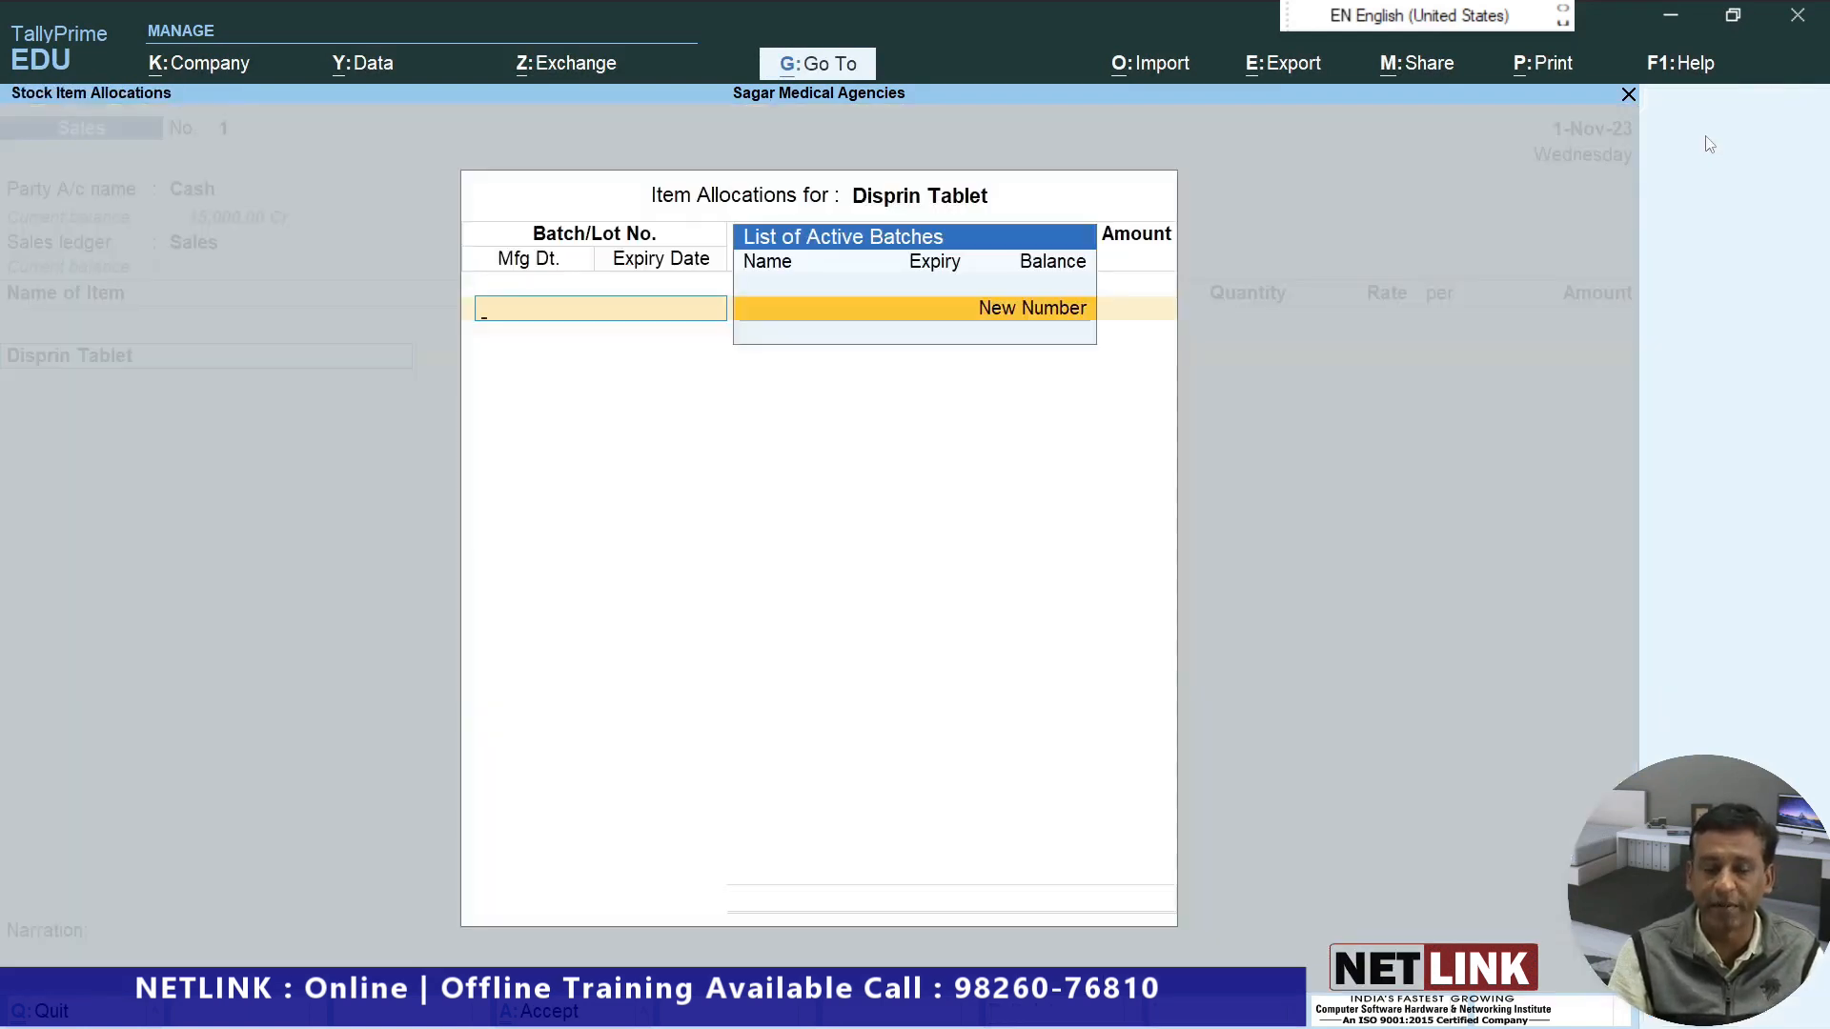
{"action": "key", "text": "Escape"}
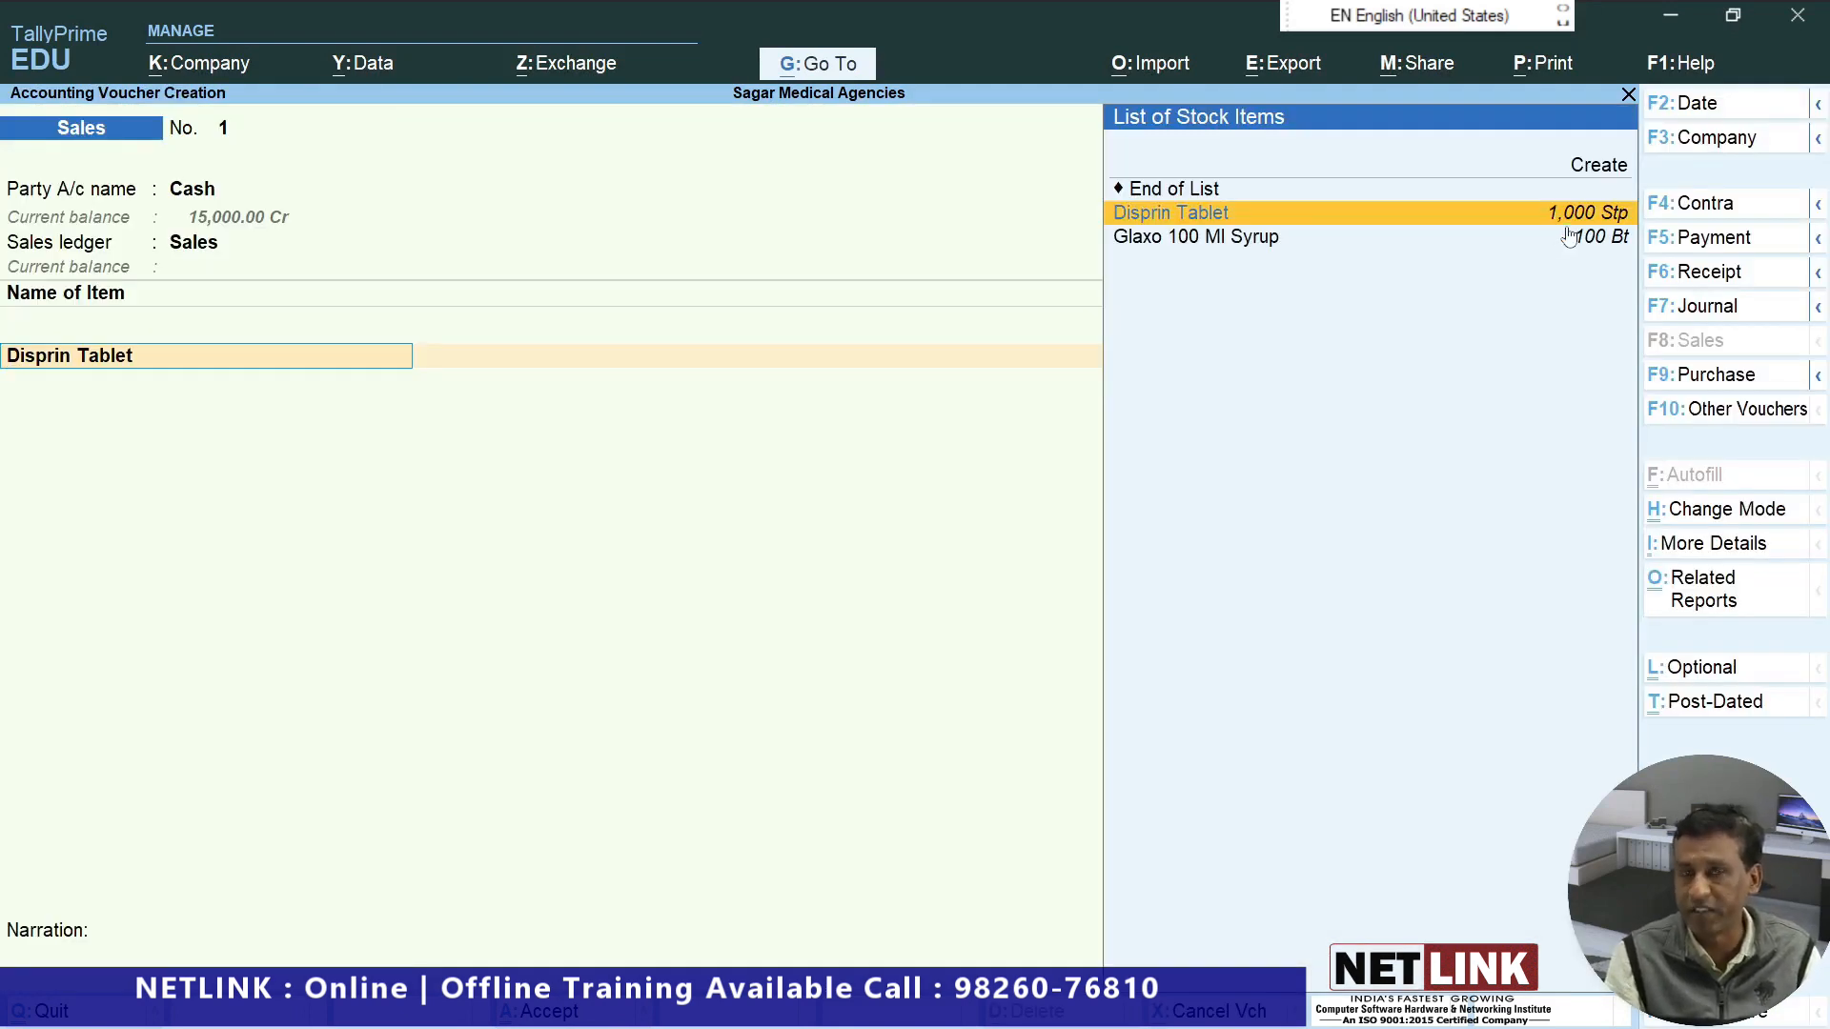
{"action": "key", "text": "Return"}
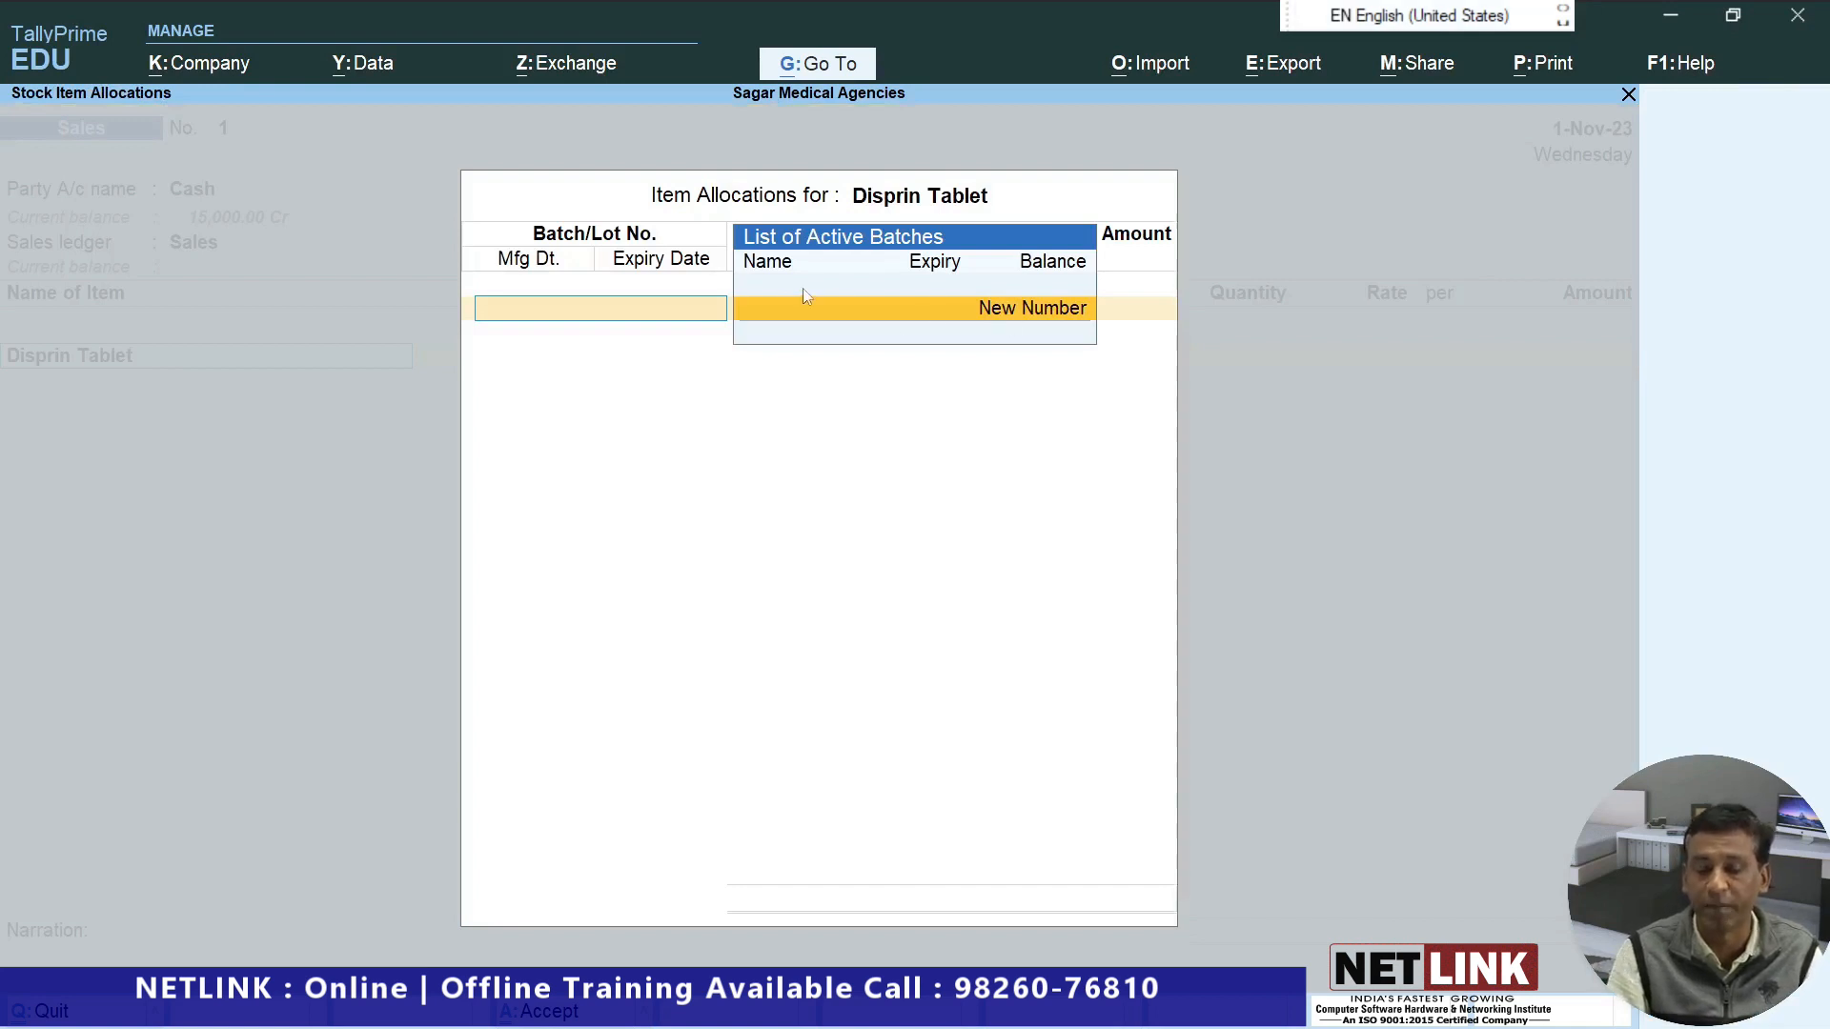
{"action": "key", "text": "Escape"}
{"action": "key", "text": "Down"}
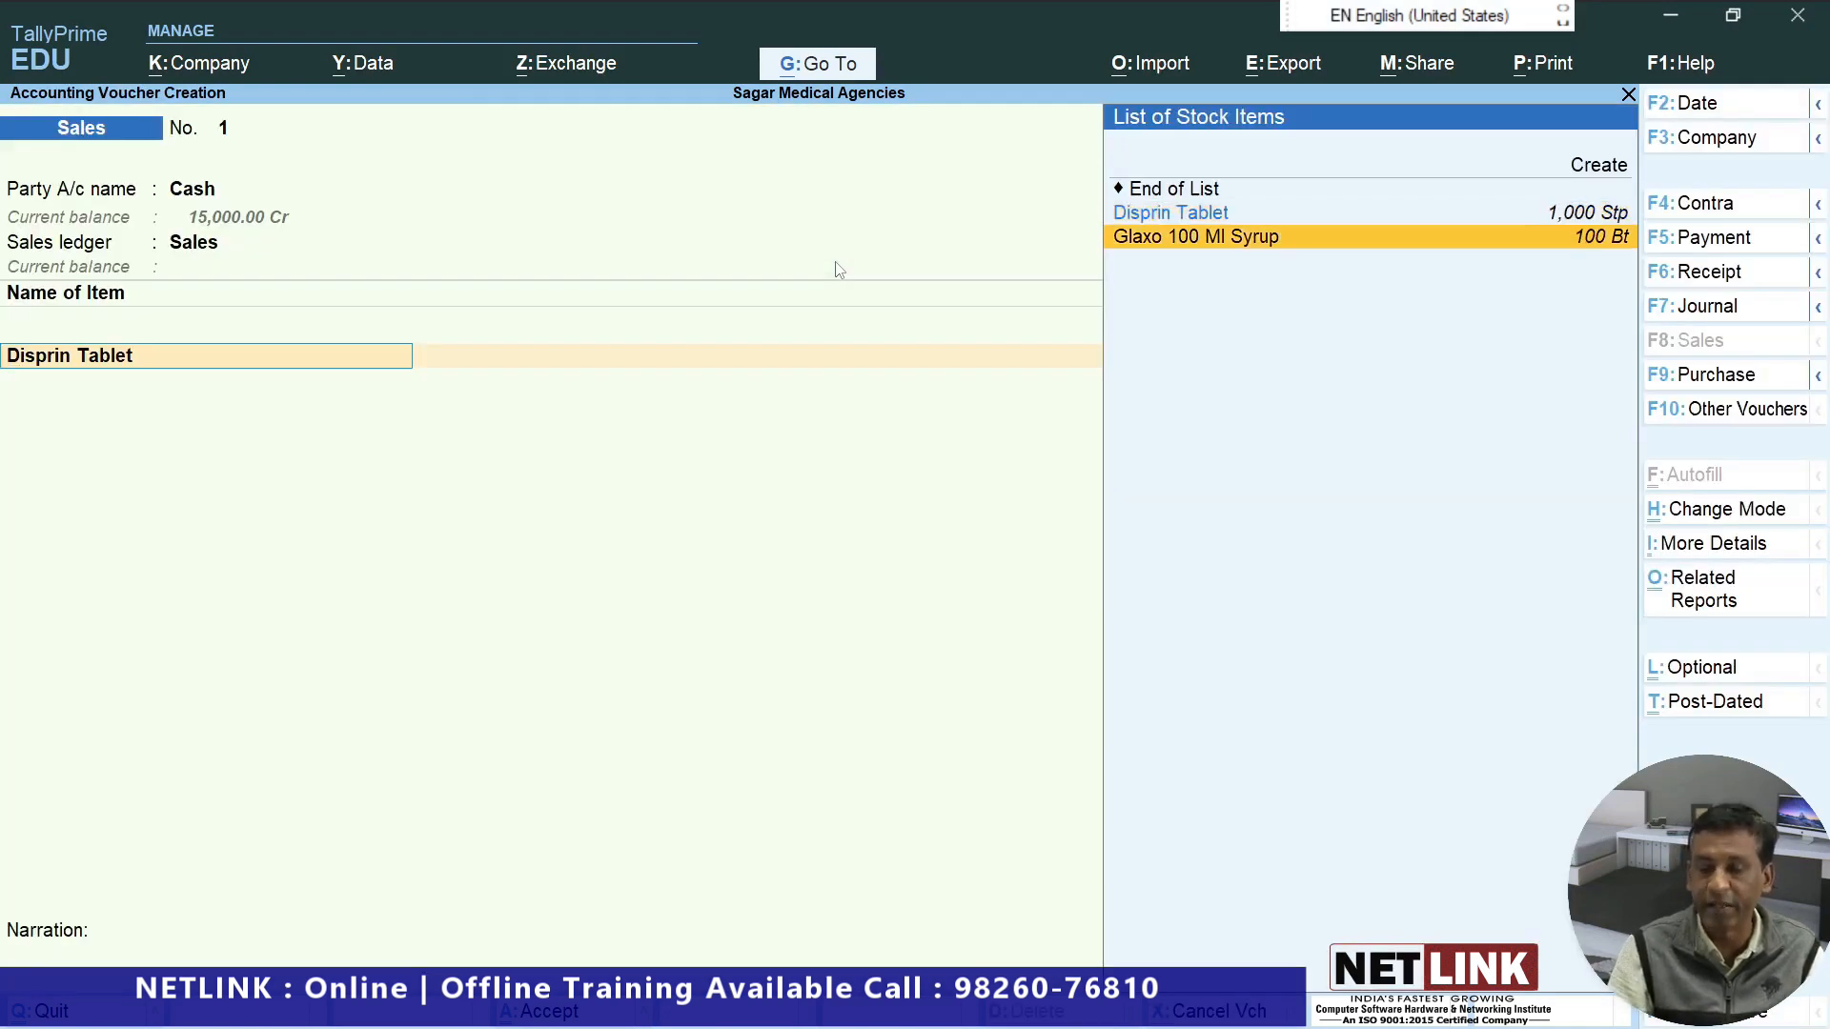
{"action": "key", "text": "Return"}
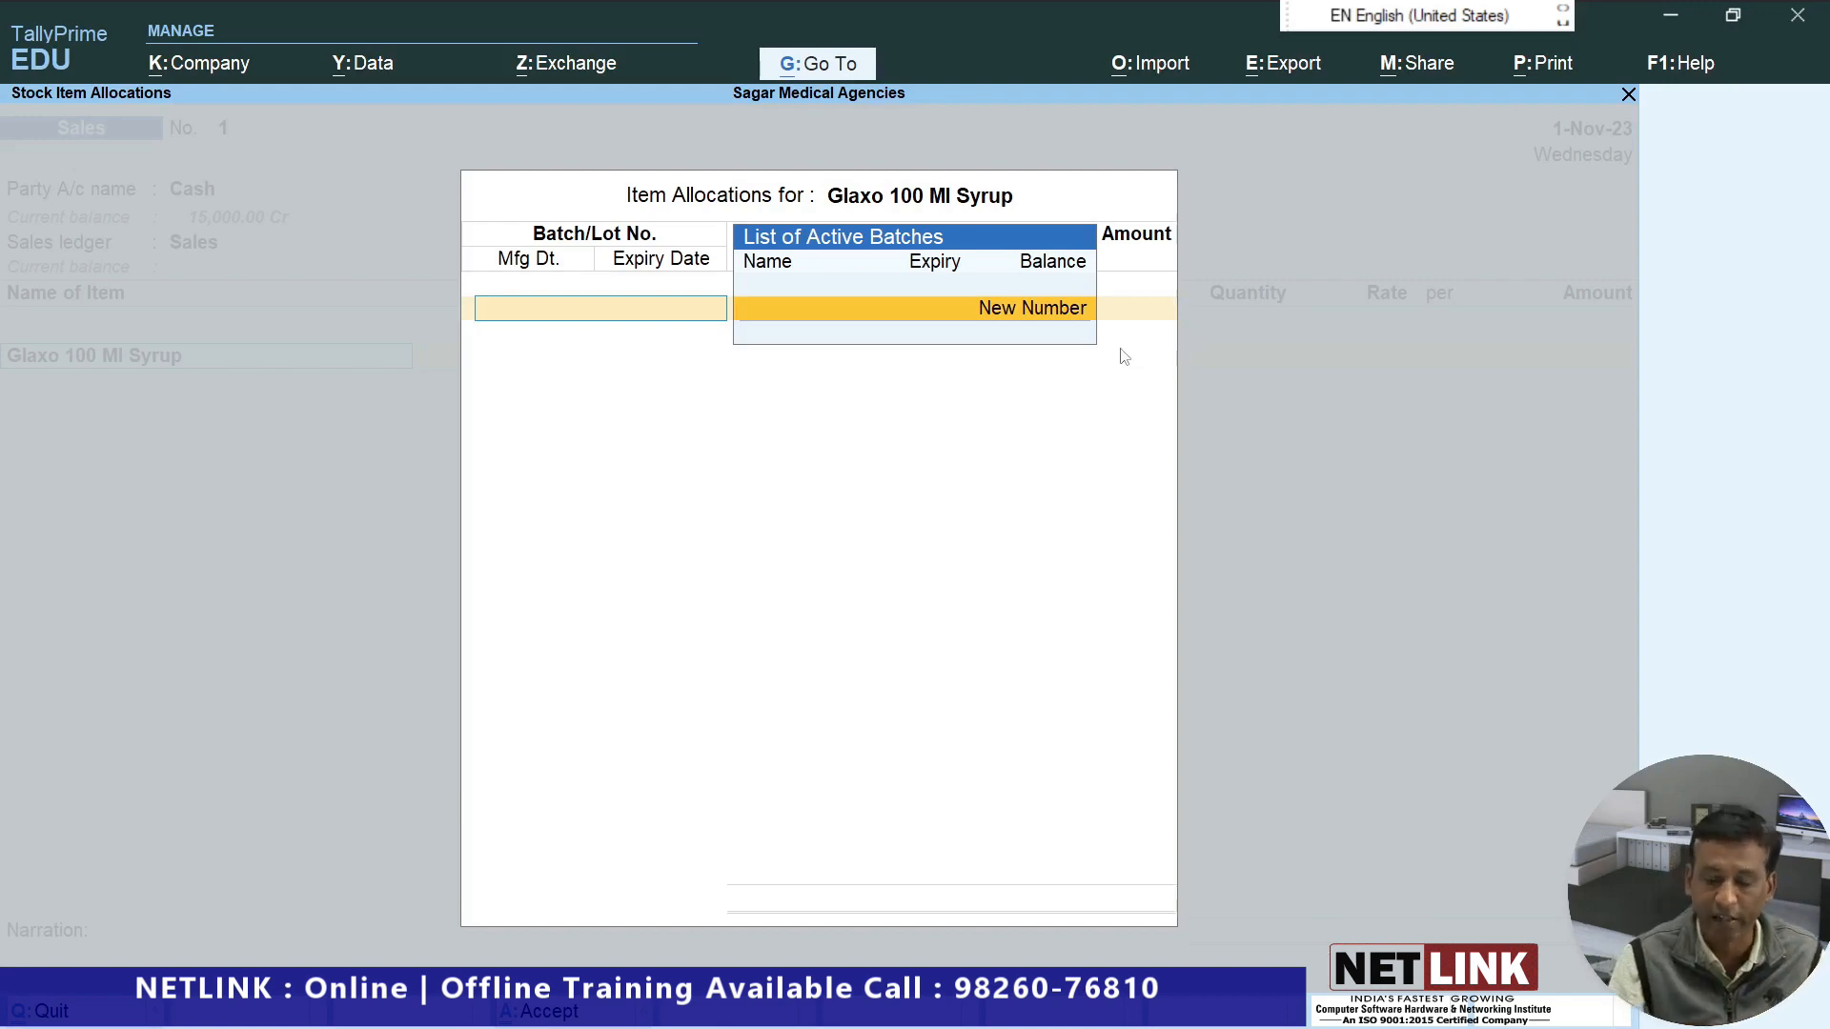
Leave the Glaxo 100 Ml Syrup allocation and set the sales voucher's date to 2-Apr-23.
{"action": "key", "text": "Escape"}
{"action": "key", "text": "BackSpace"}
{"action": "left_click", "coordinate": [1768, 114]}
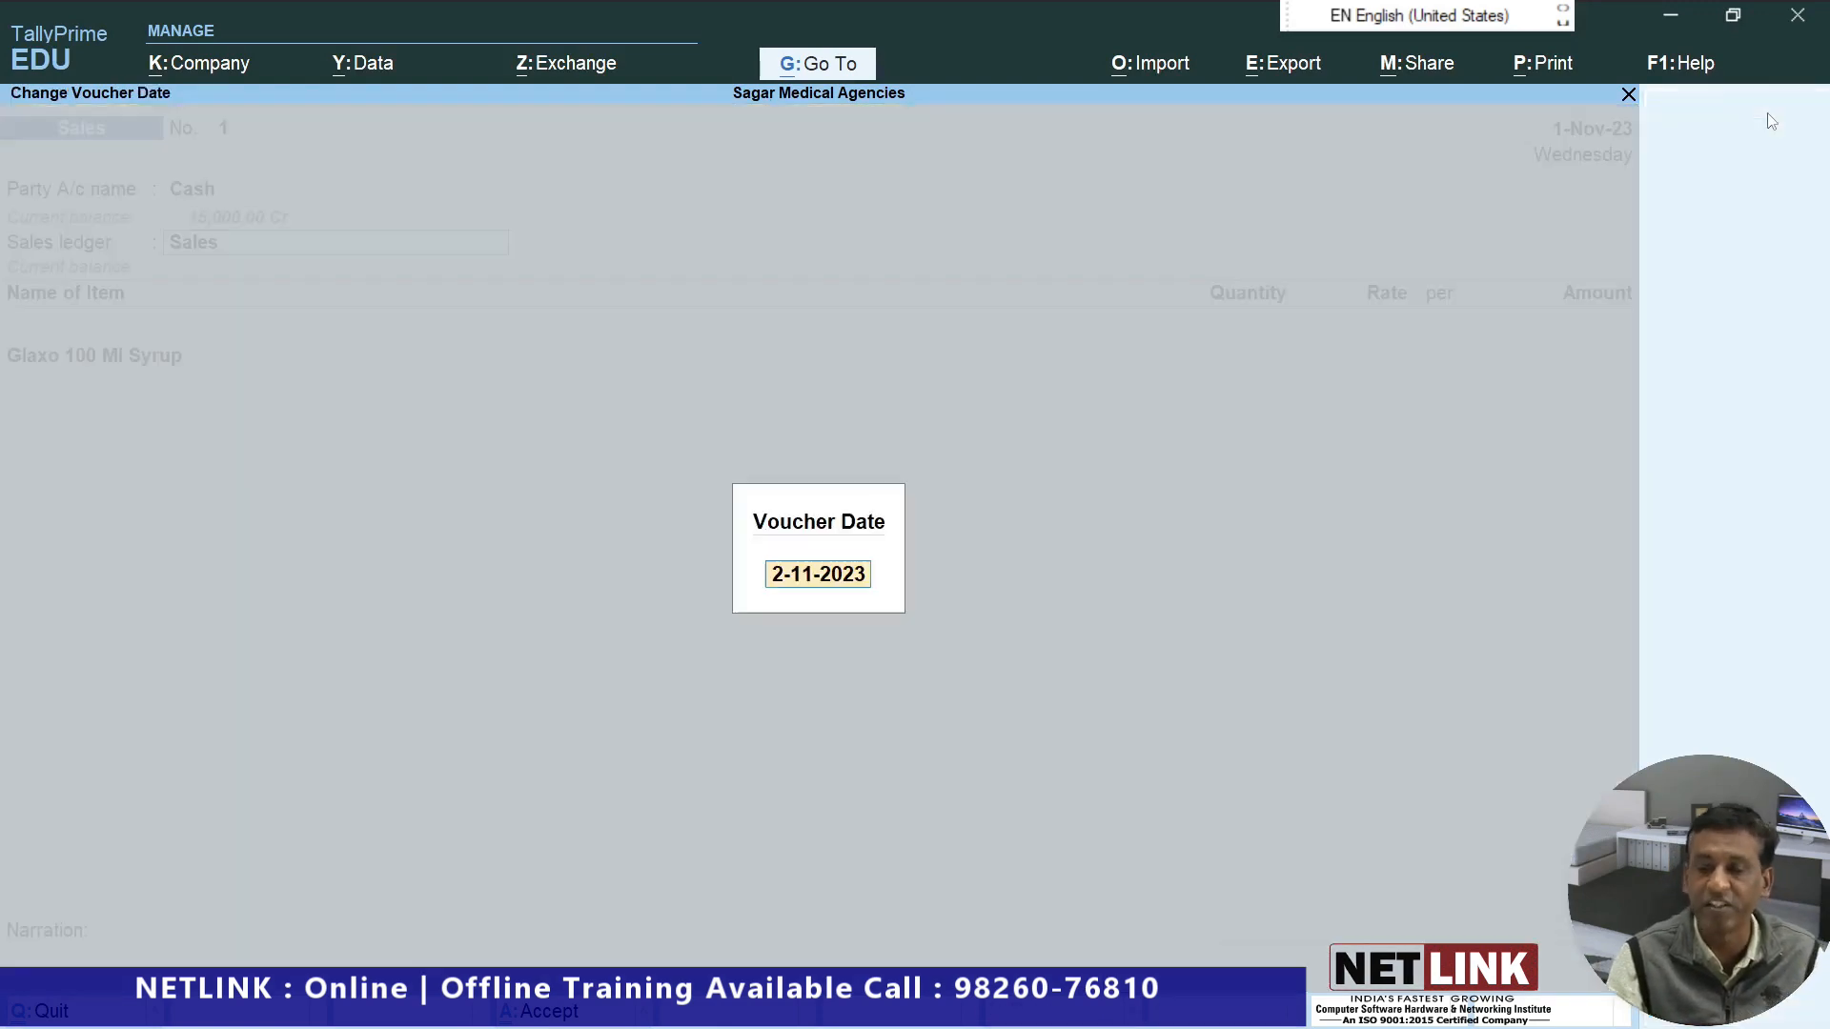
{"action": "type", "text": "2-11"}
{"action": "key", "text": "Return"}
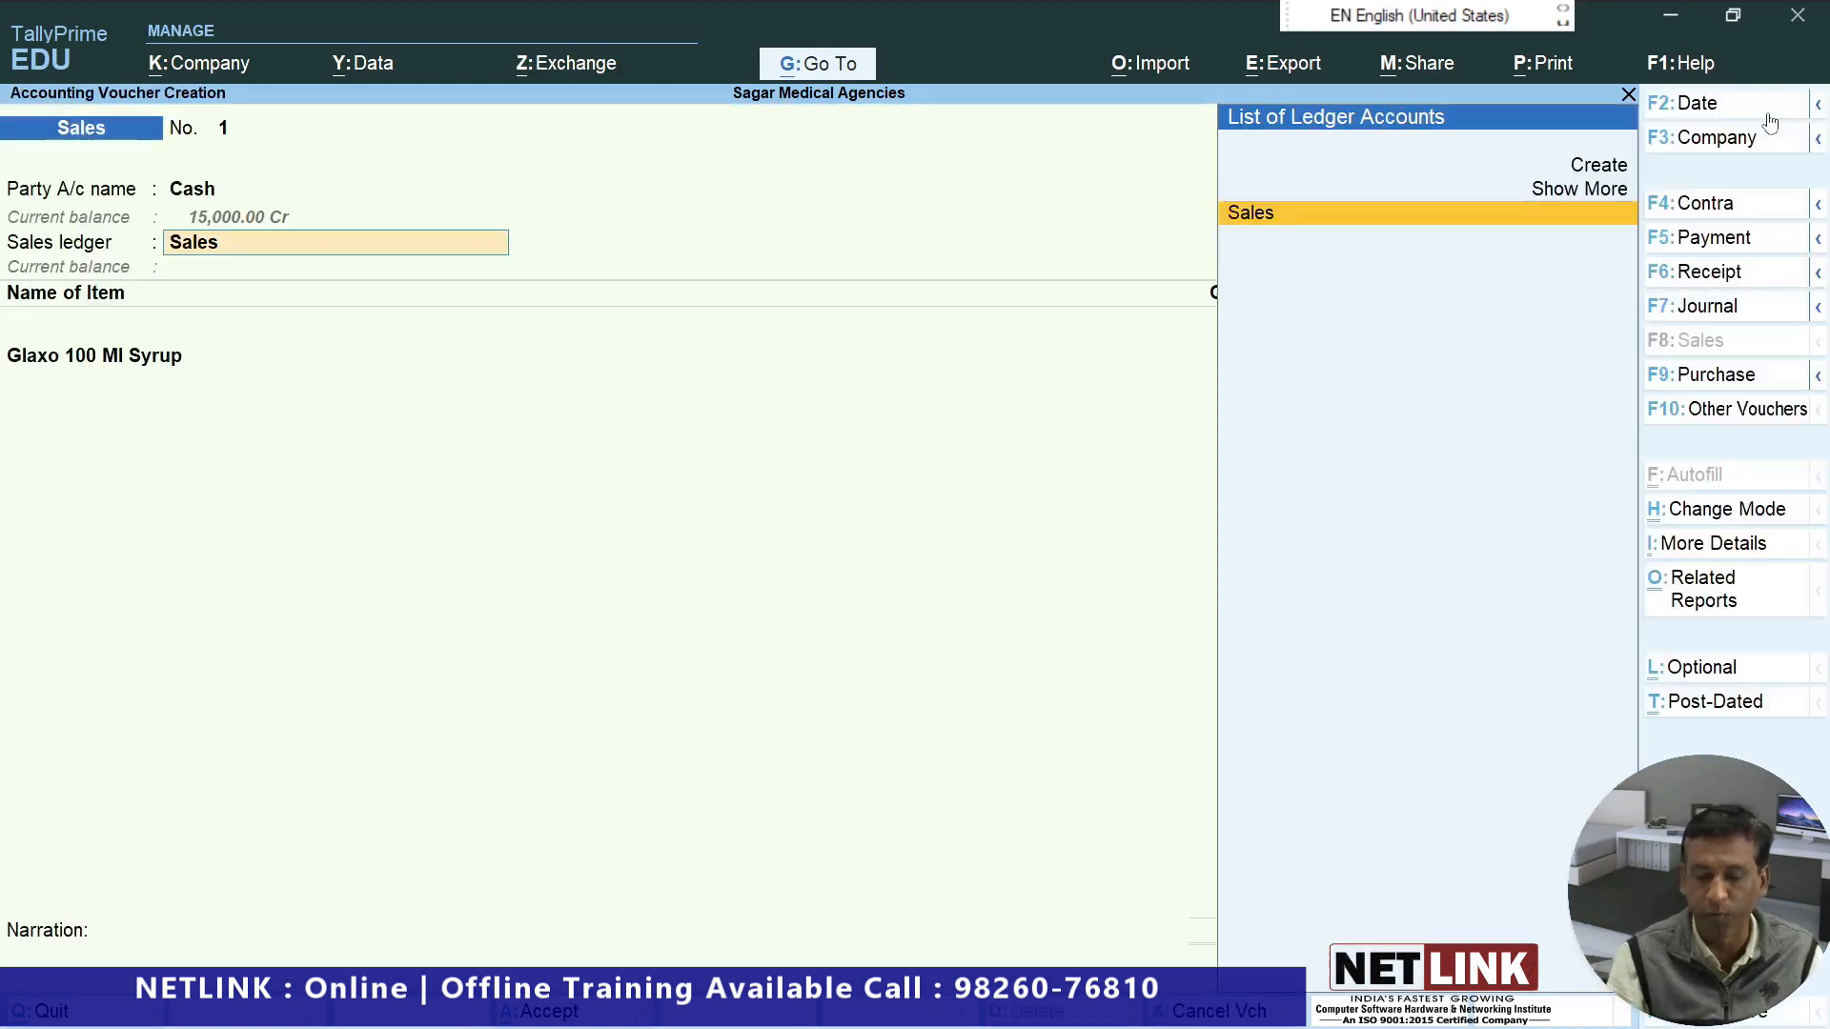
Check the active batches offered for Glaxo 100 Ml Syrup in the sales voucher dated 2-Apr-23.
{"action": "key", "text": "Return"}
{"action": "key", "text": "Return"}
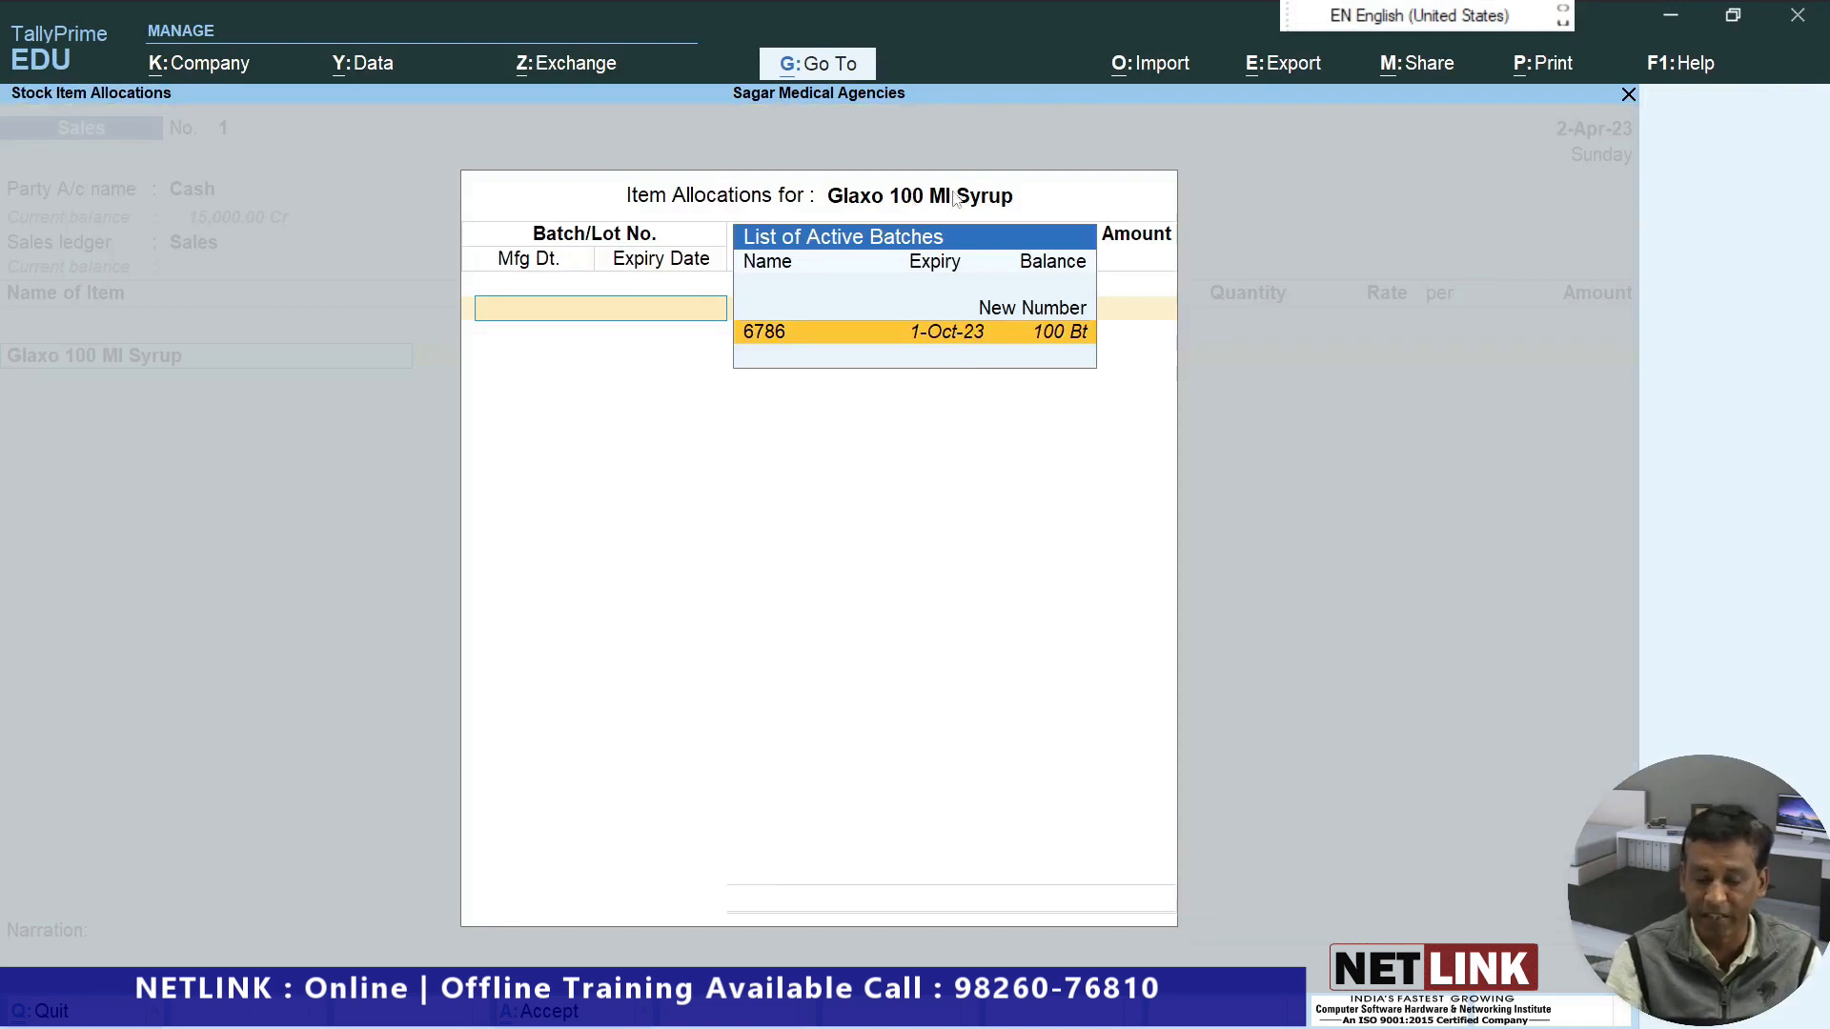
{"action": "key", "text": "Escape"}
Replace the item with Disprin Tablet, allocating 5 Stp from batch 12456 at a rate of 15 with its existing manufacturing and expiry dates.
{"action": "key", "text": "Up"}
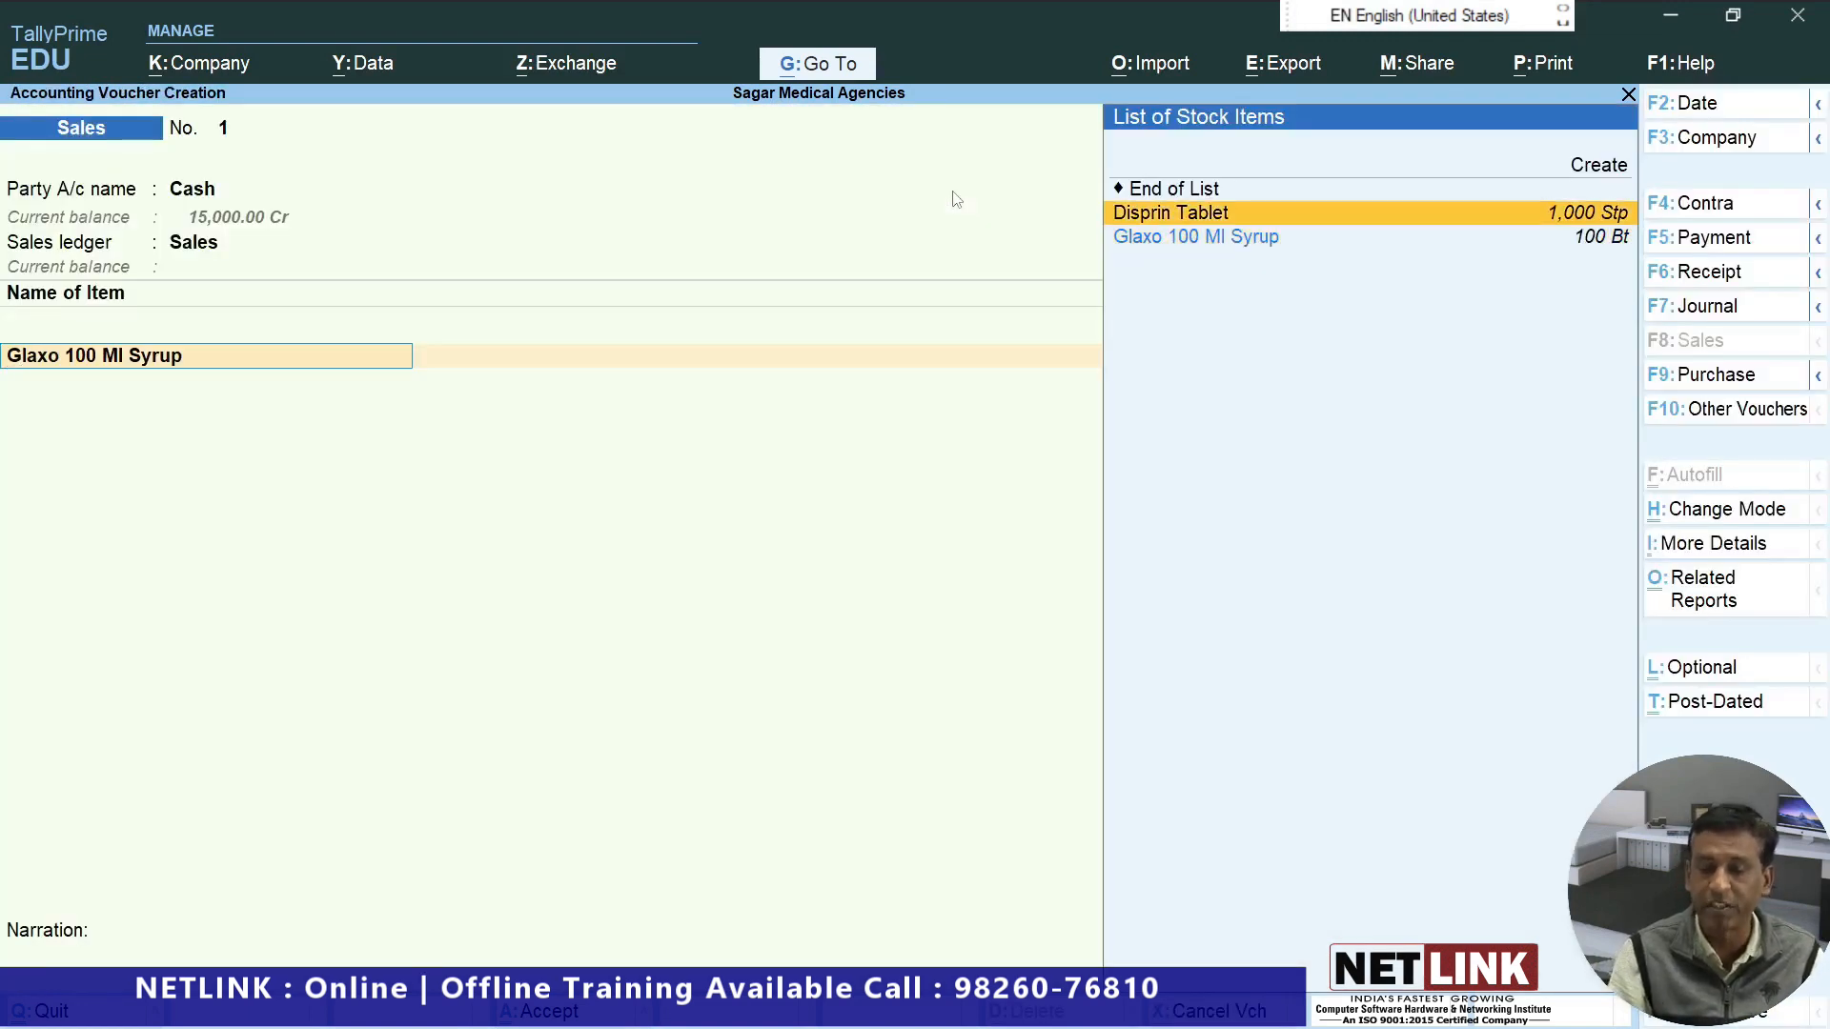
{"action": "key", "text": "Return"}
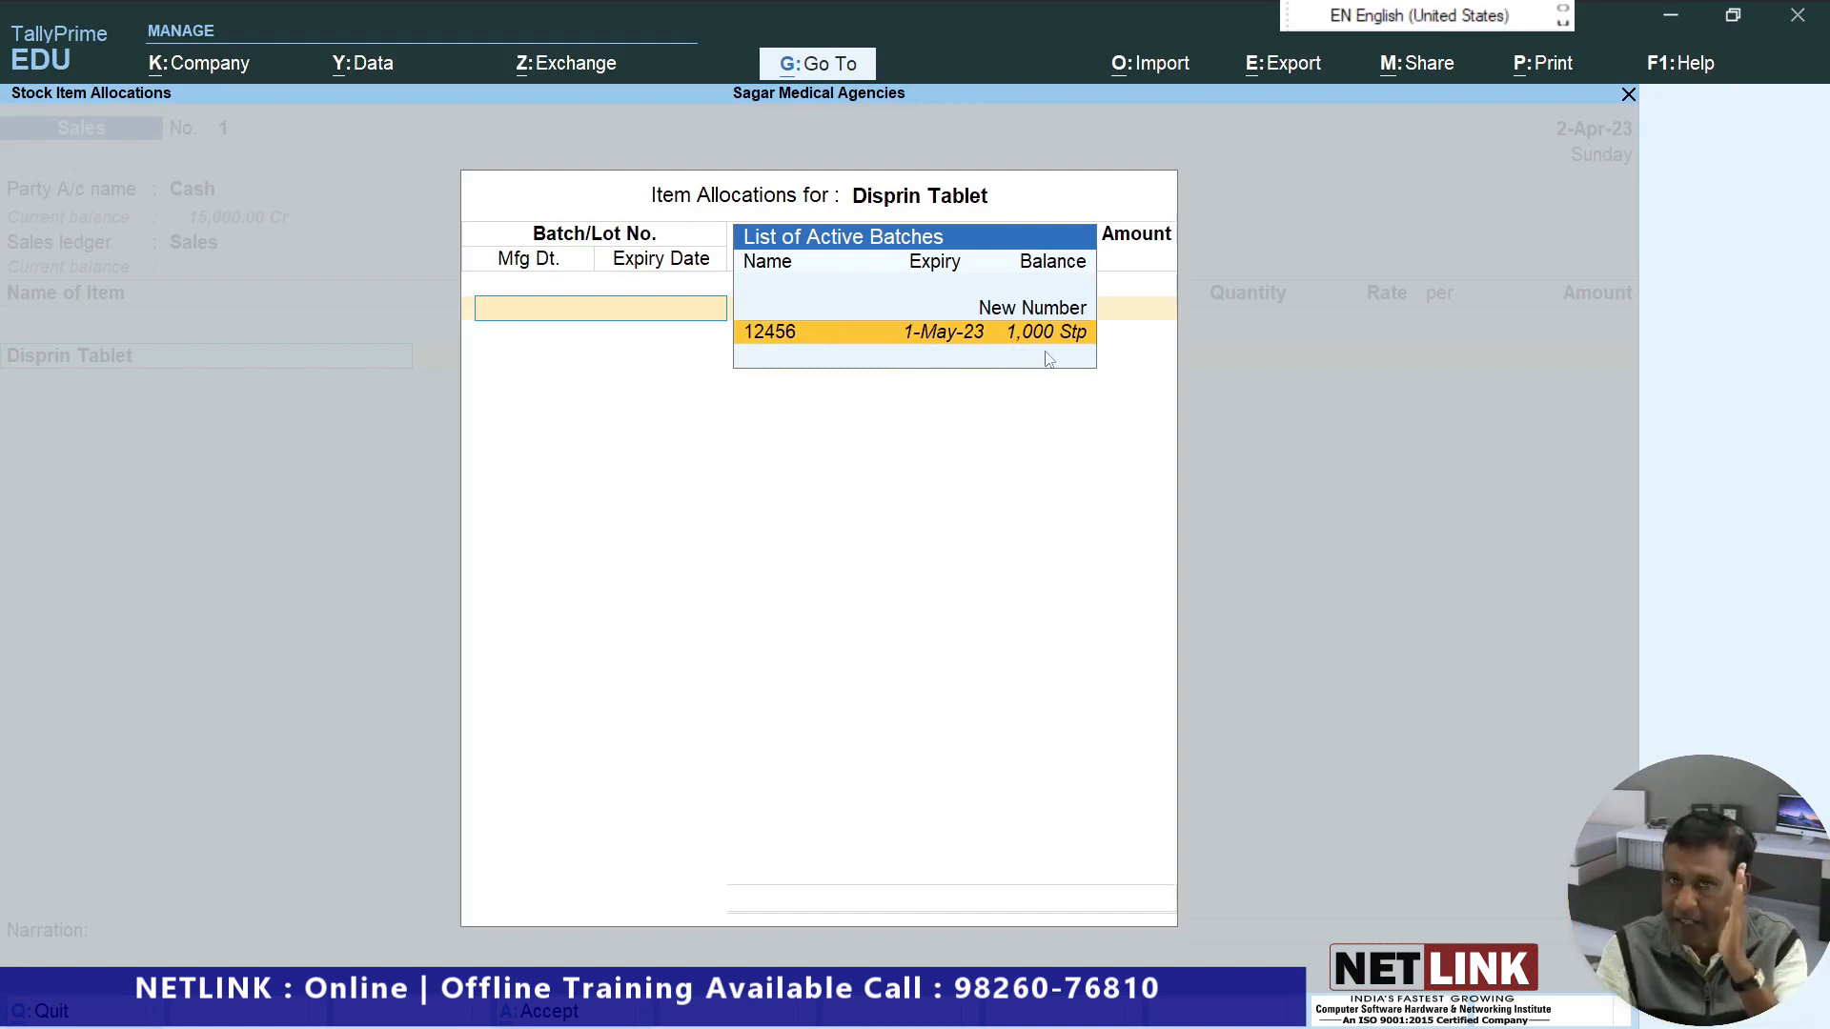
{"action": "key", "text": "Return"}
{"action": "type", "text": "5"}
{"action": "key", "text": "Return"}
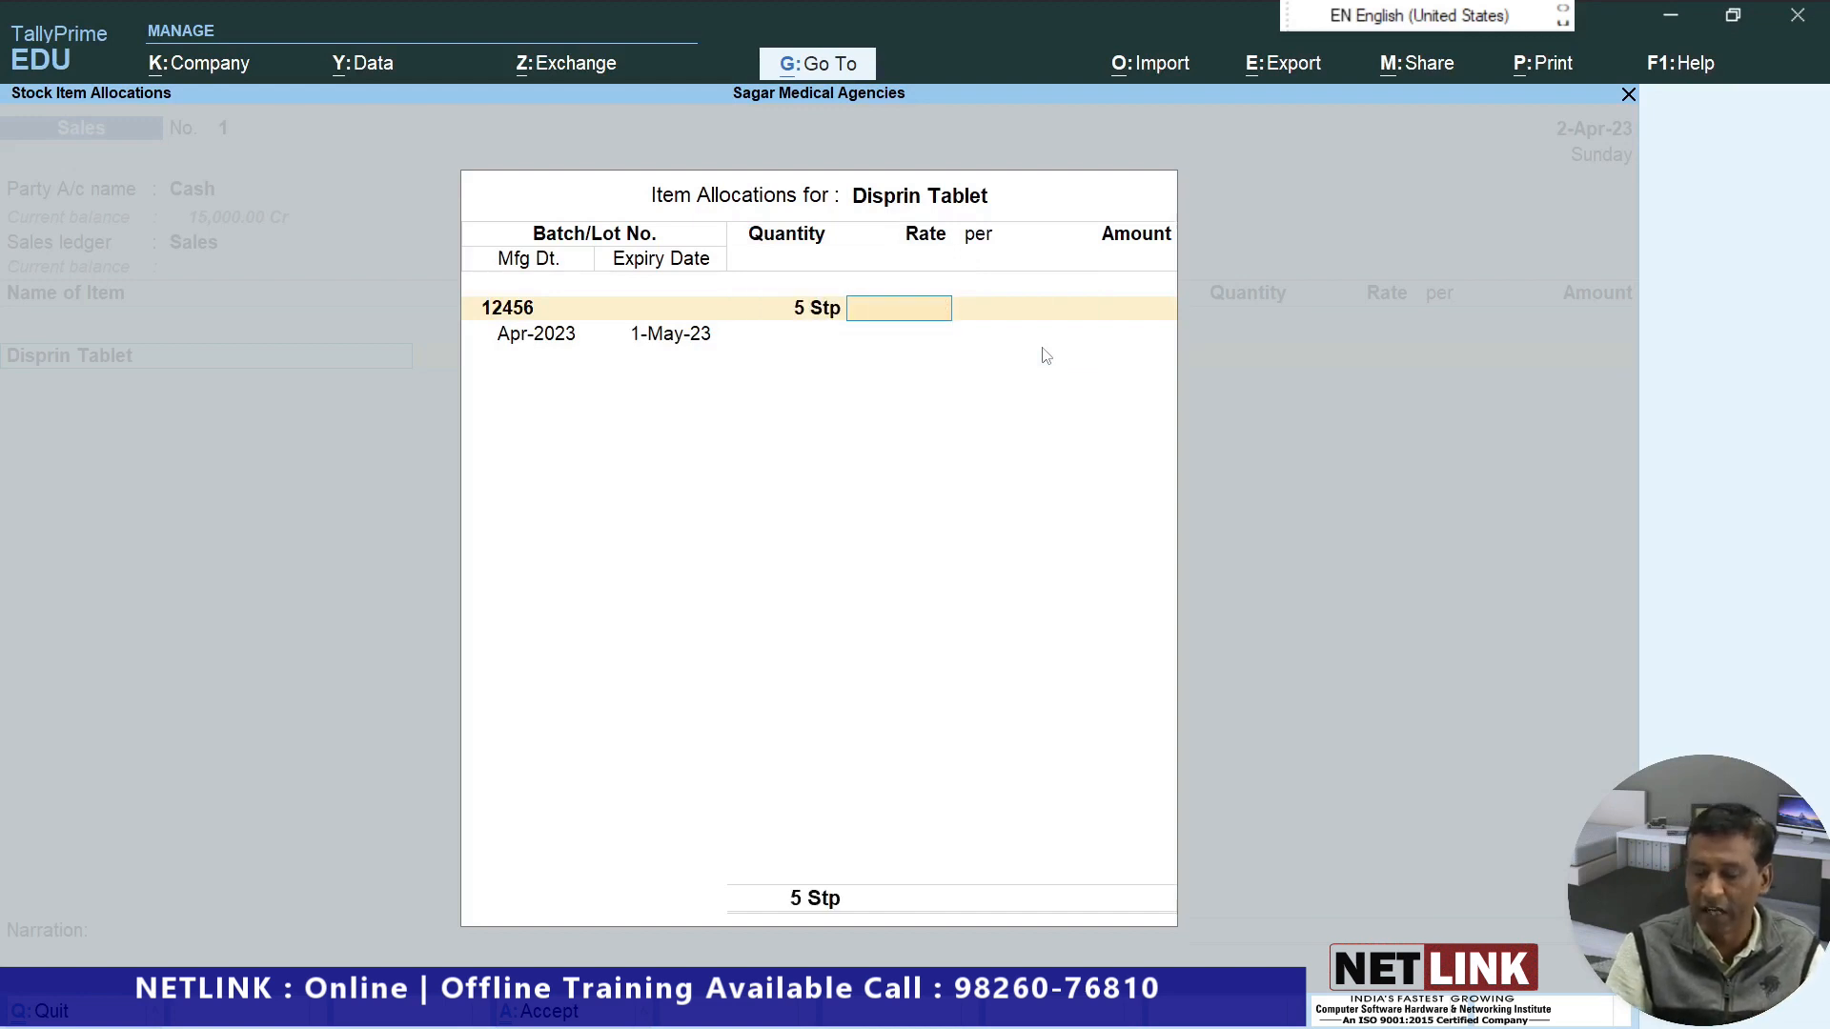
{"action": "type", "text": "15"}
{"action": "key", "text": "Return"}
{"action": "key", "text": "Return"}
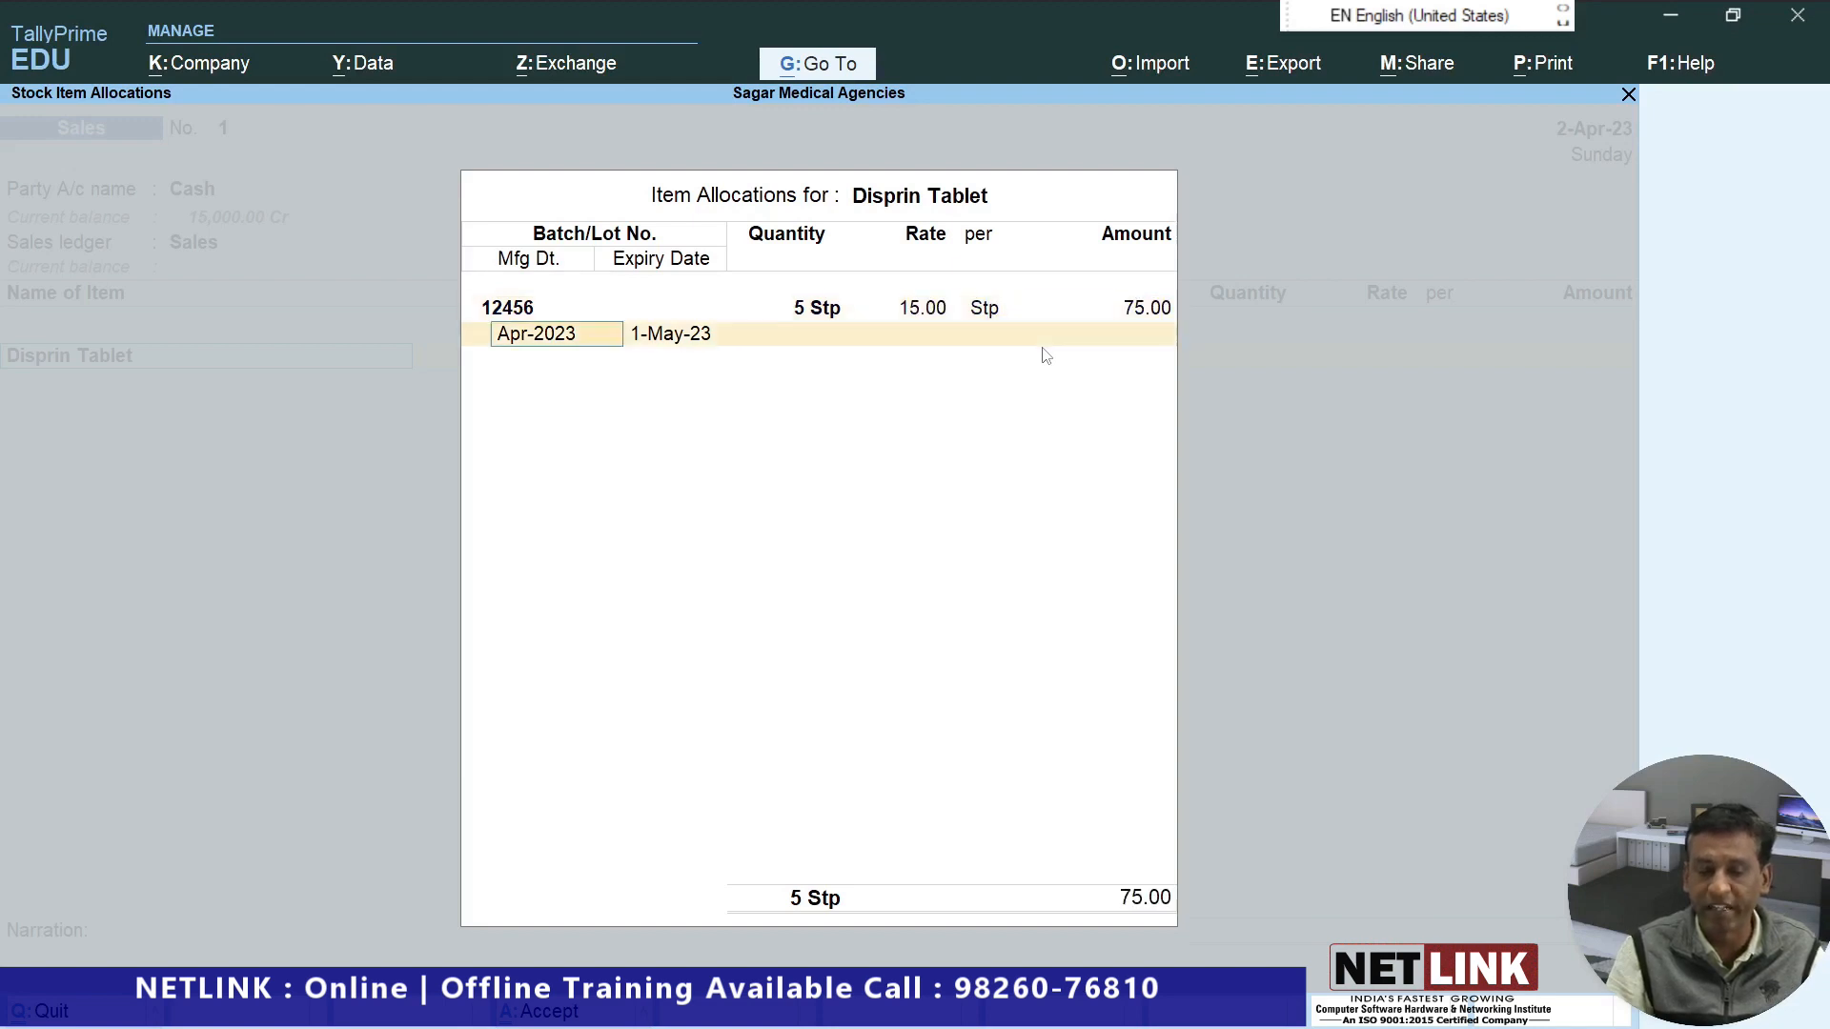
{"action": "key", "text": "Return"}
{"action": "key", "text": "Return"}
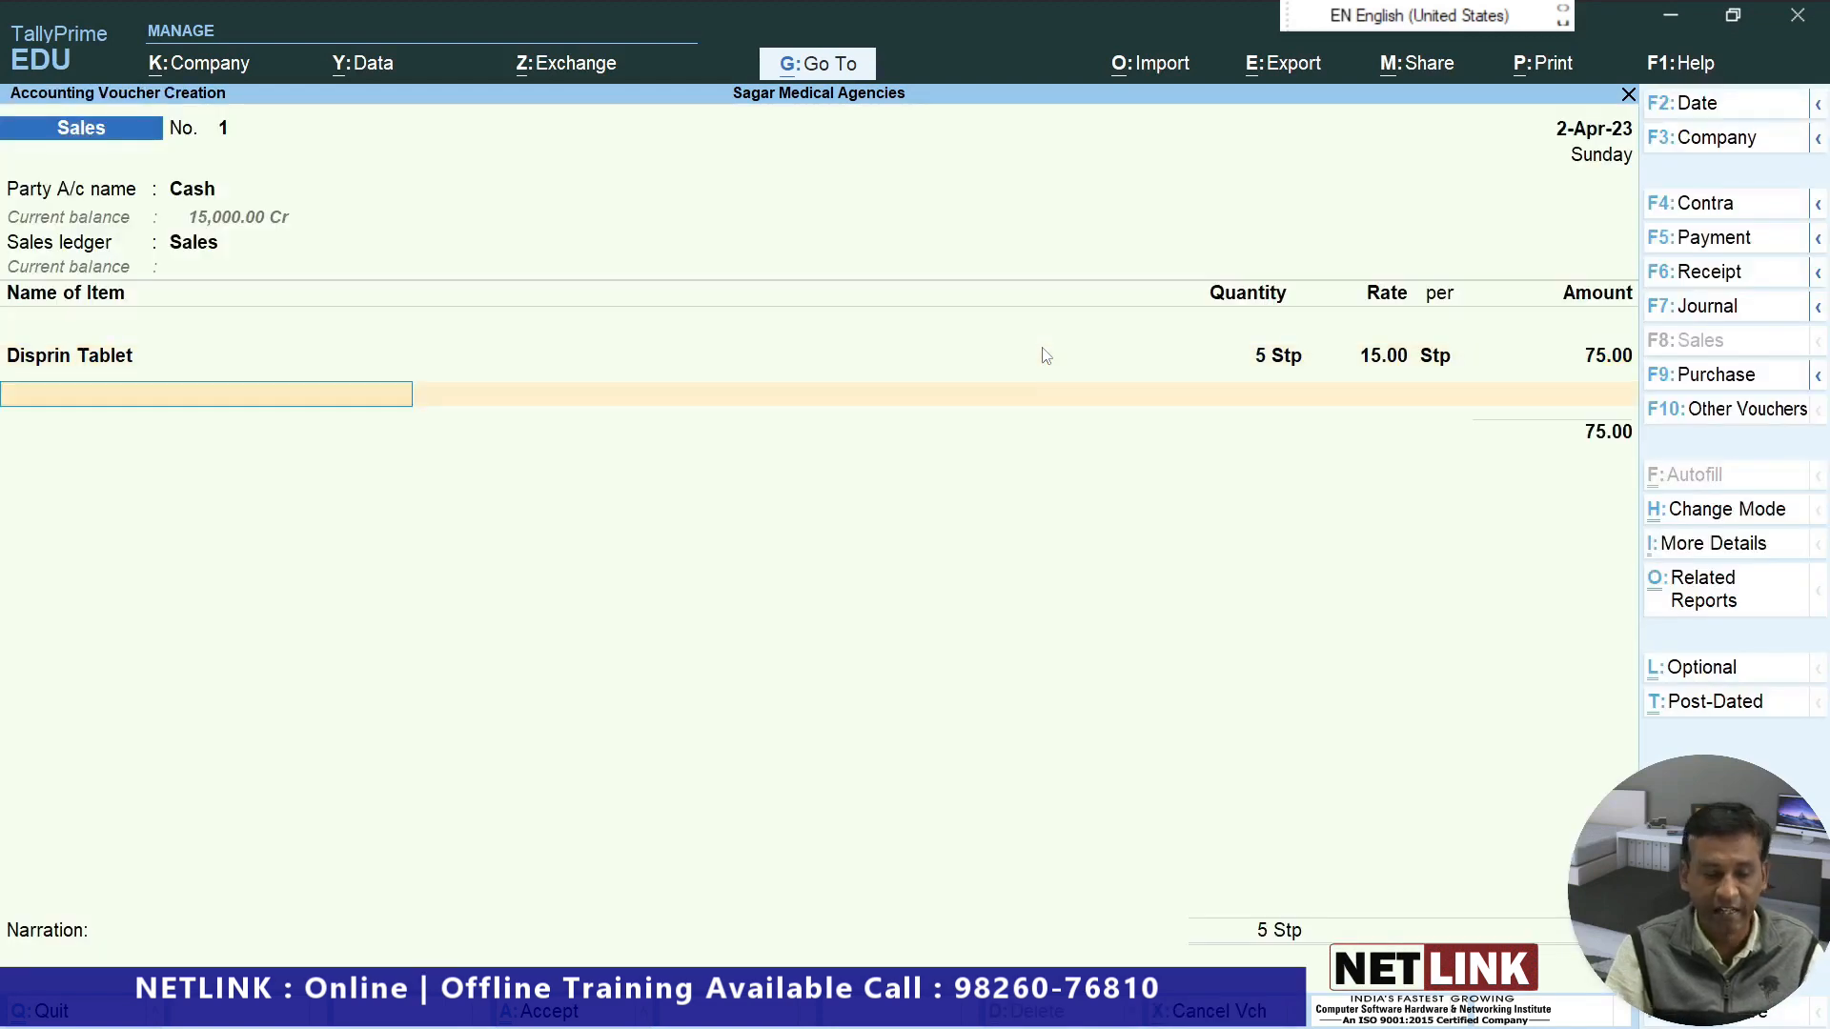
Add Glaxo 100 Ml Syrup to the sales voucher, allocating 50 Bt from batch 6786 at a rate of 900.
{"action": "type", "text": "G"}
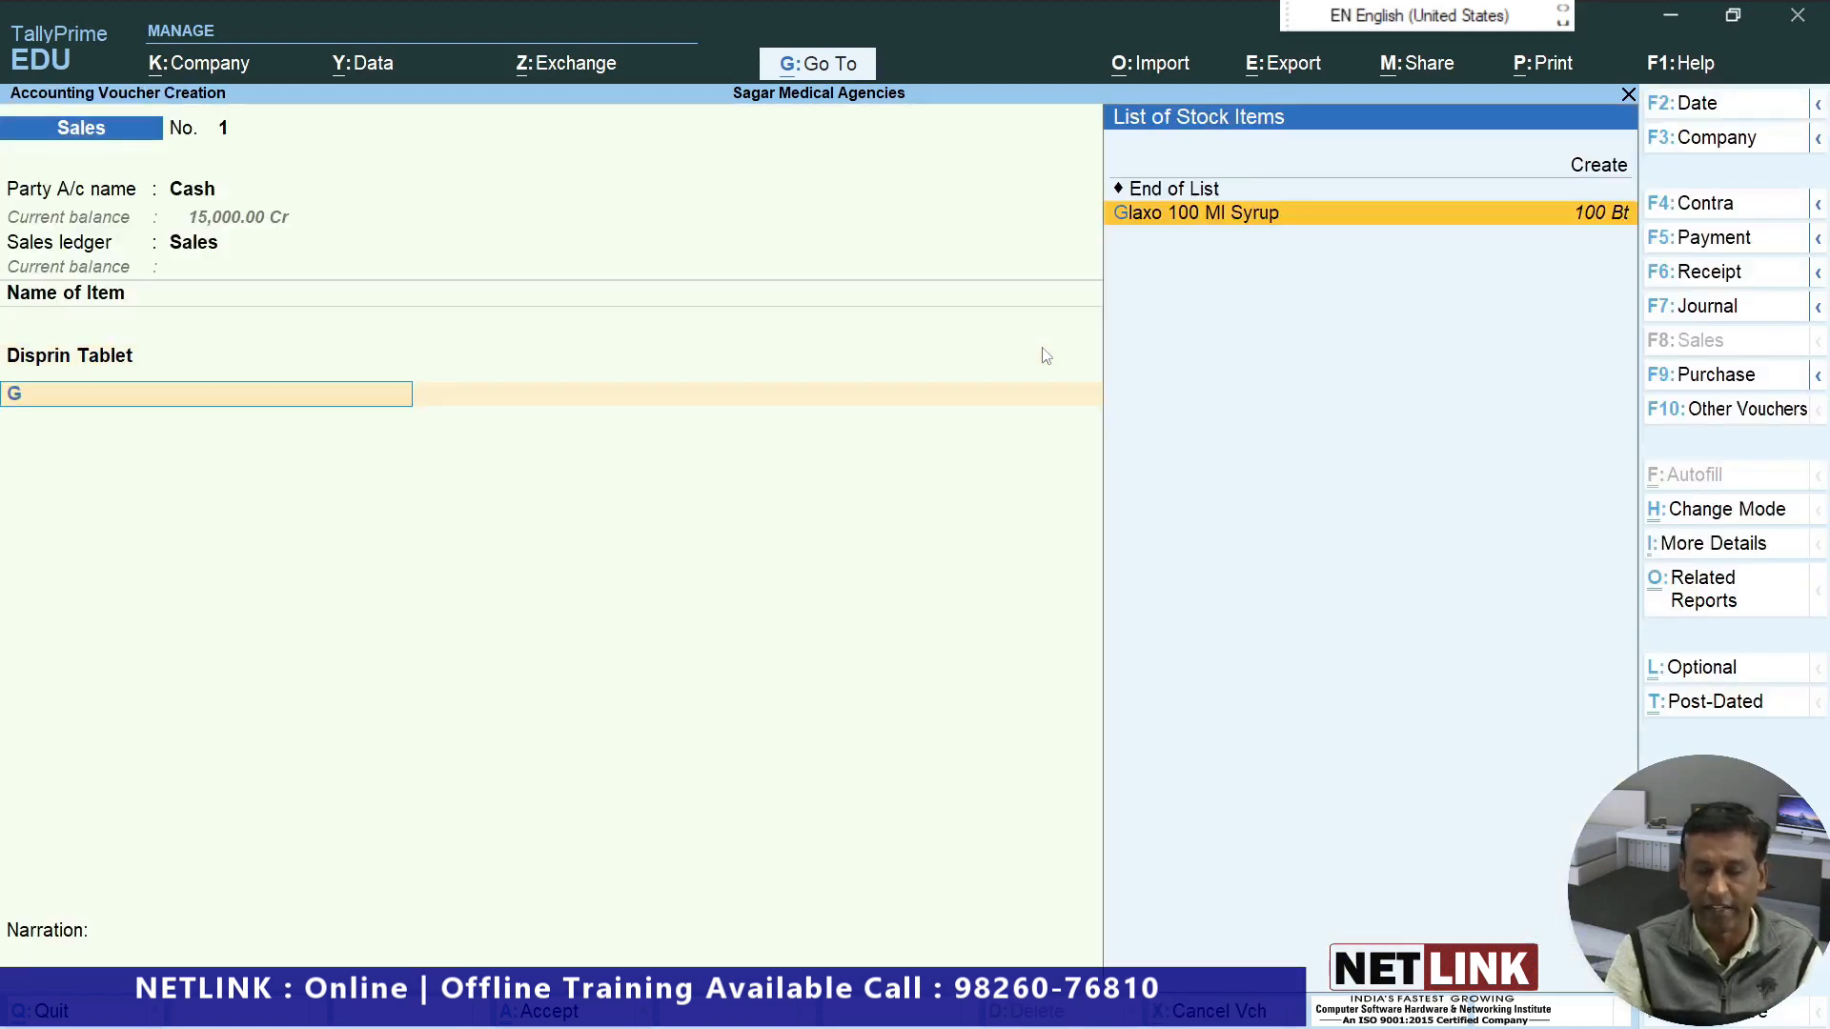
{"action": "key", "text": "Return"}
{"action": "key", "text": "Return"}
{"action": "type", "text": "50"}
{"action": "key", "text": "Return"}
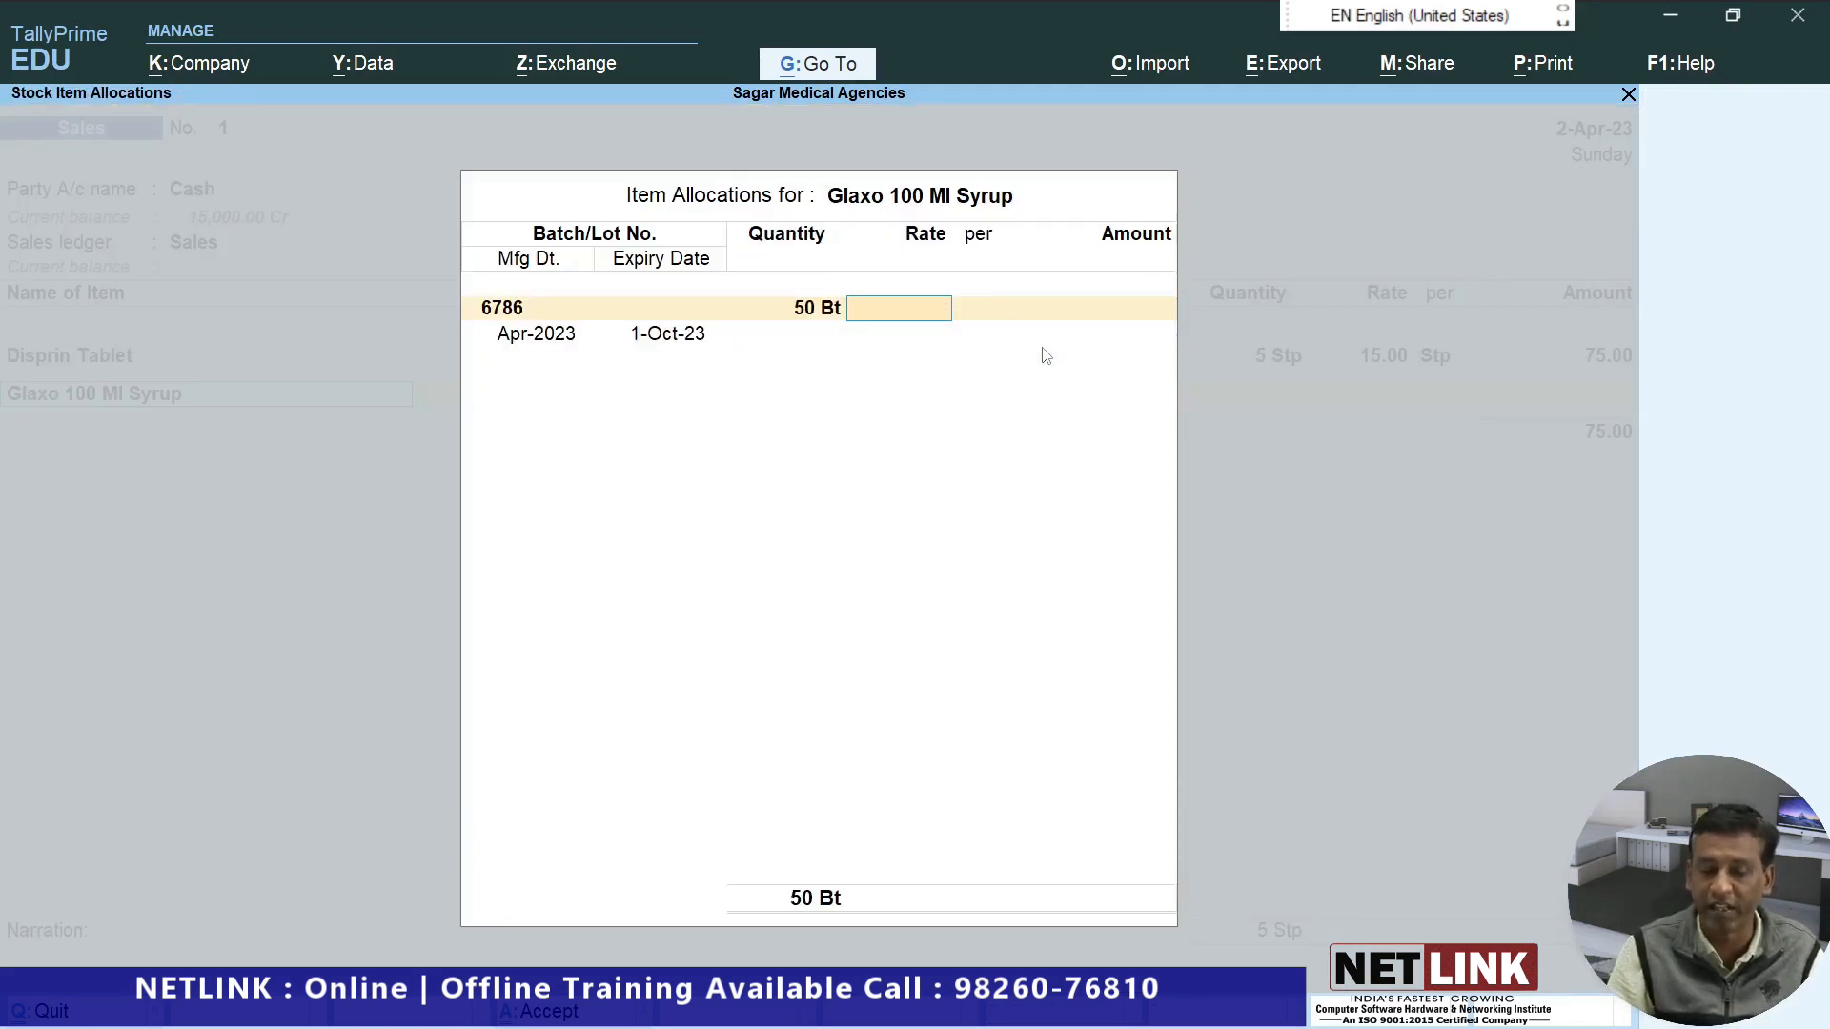
{"action": "type", "text": "900"}
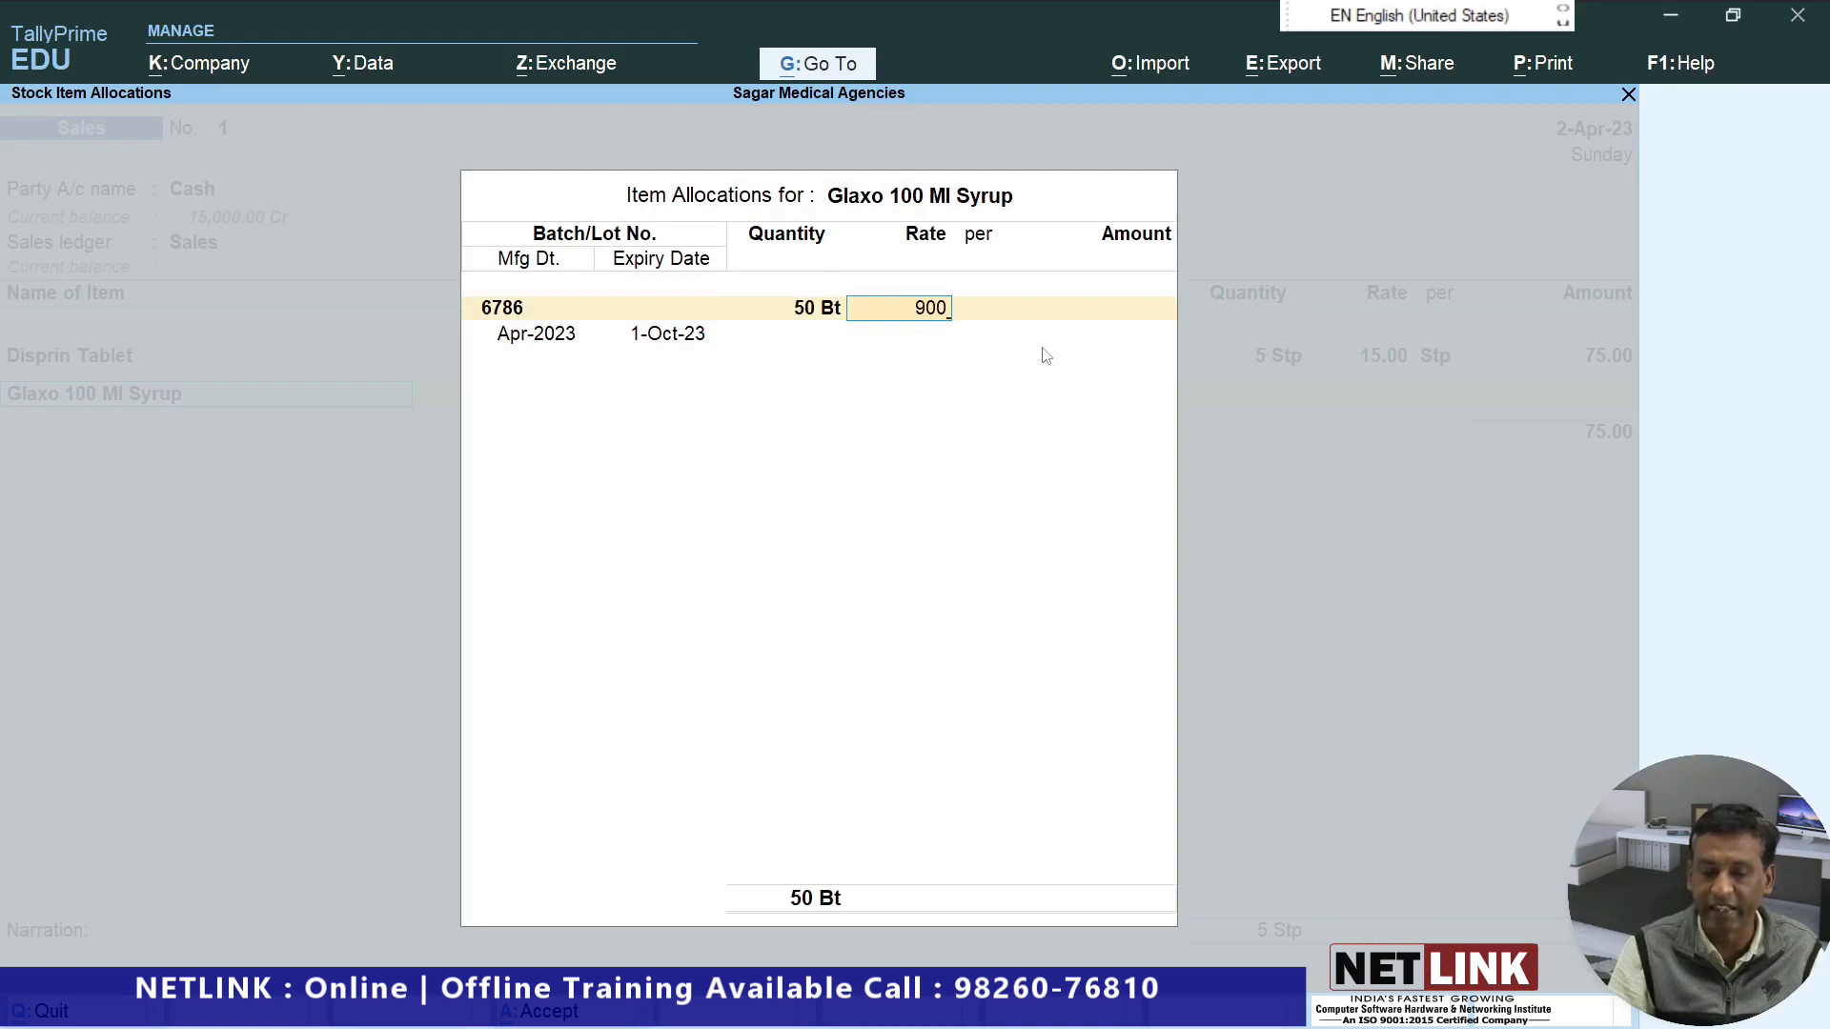
{"action": "key", "text": "Return"}
{"action": "key", "text": "Return"}
{"action": "key", "text": "Return"}
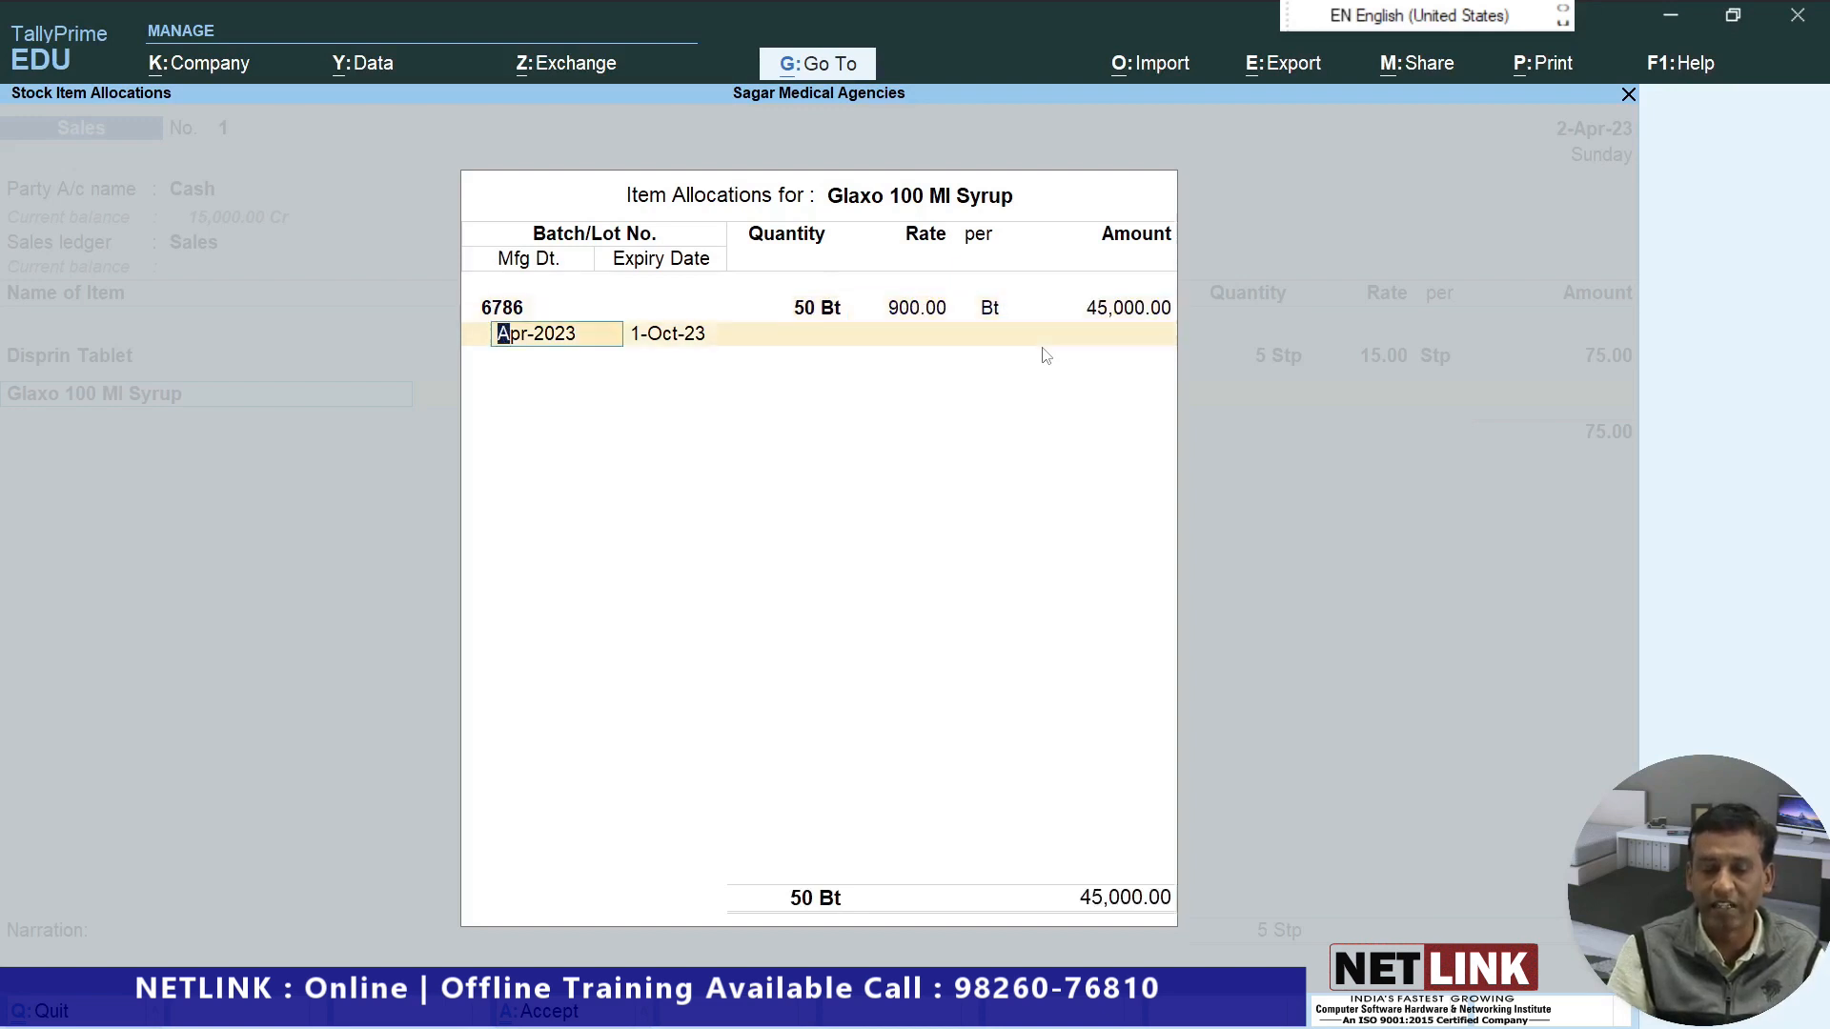
{"action": "key", "text": "Return"}
{"action": "key", "text": "Return"}
{"action": "key", "text": "Return"}
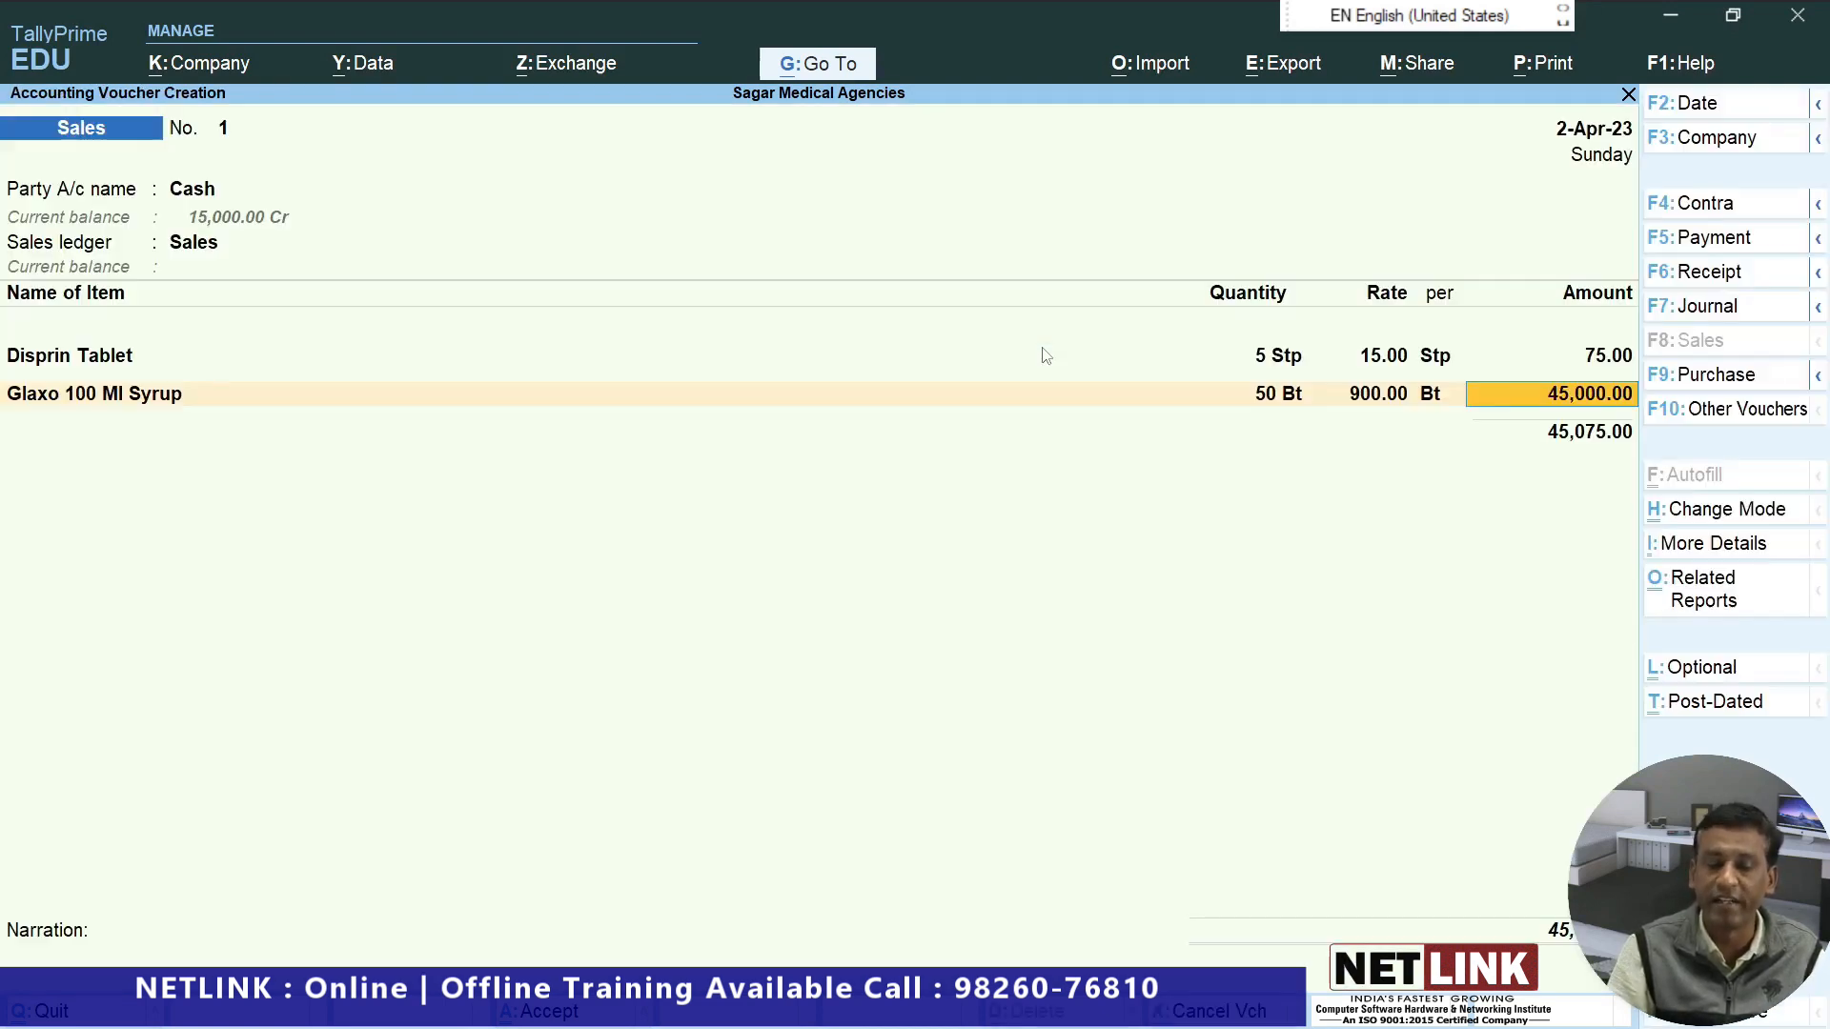
End the item entries and save the sales voucher without a narration.
{"action": "key", "text": "Return"}
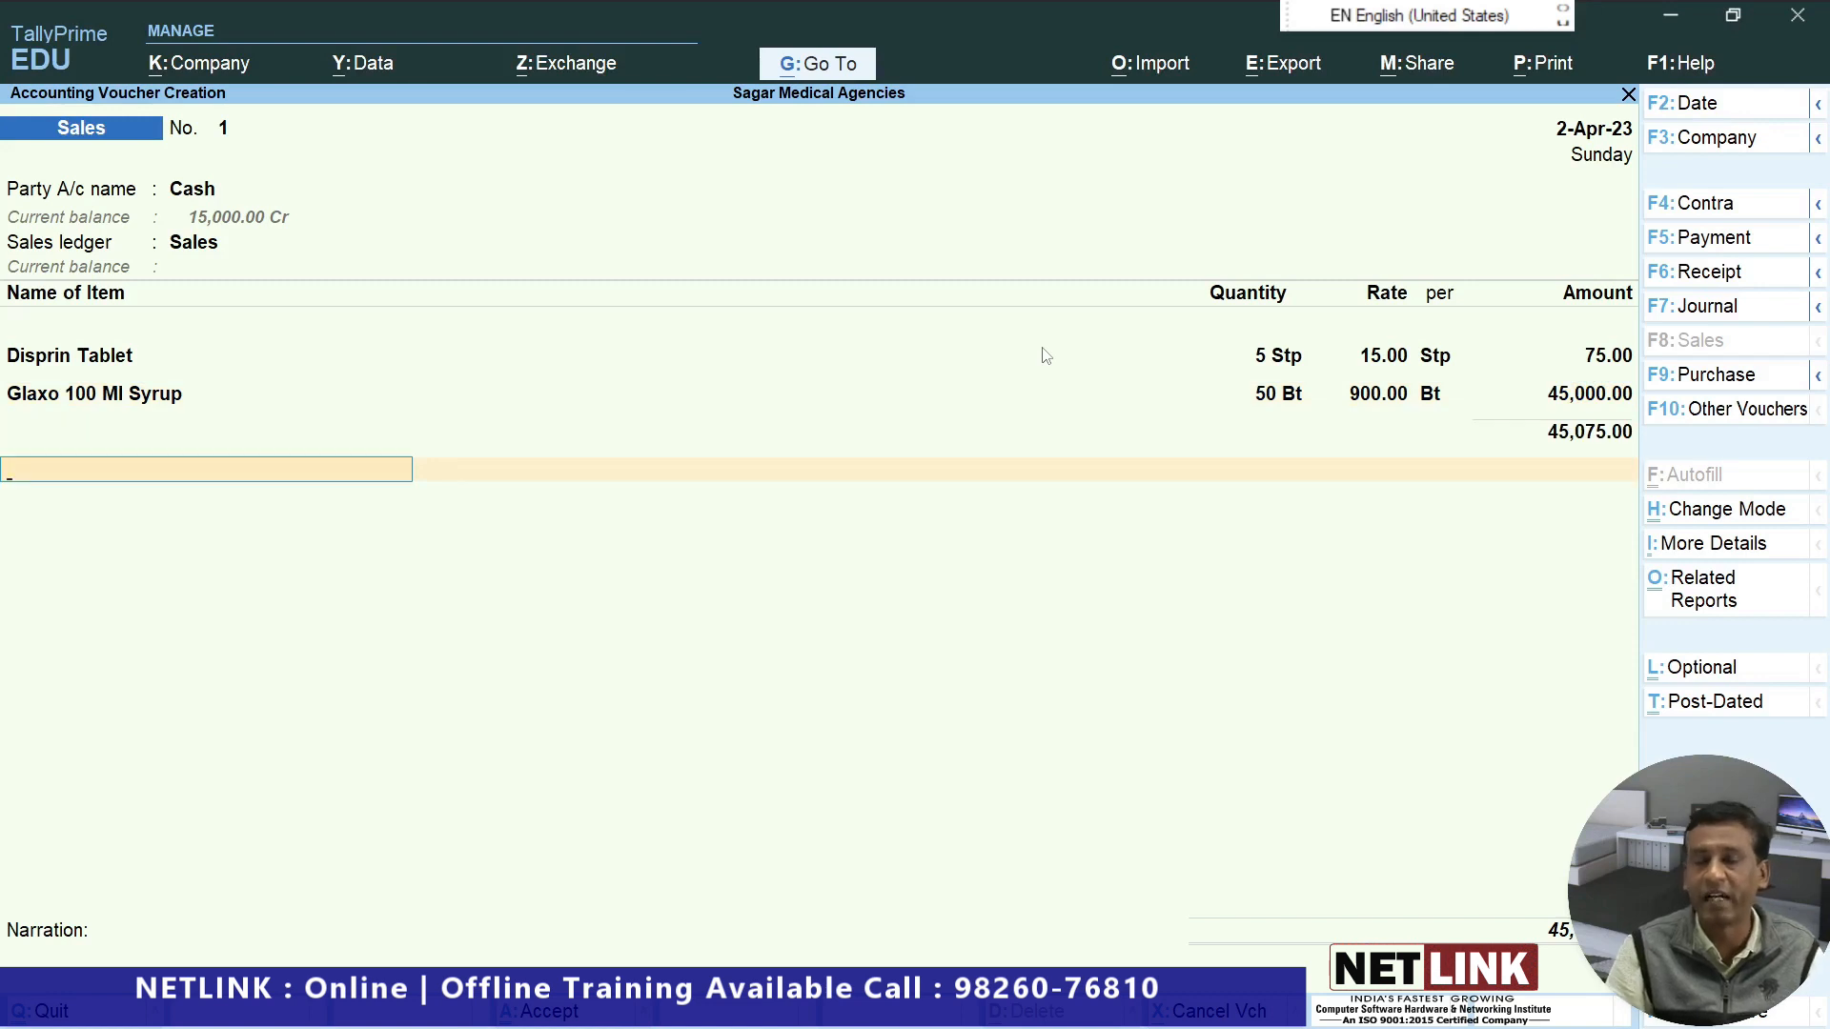
{"action": "key", "text": "Return"}
{"action": "key", "text": "Return"}
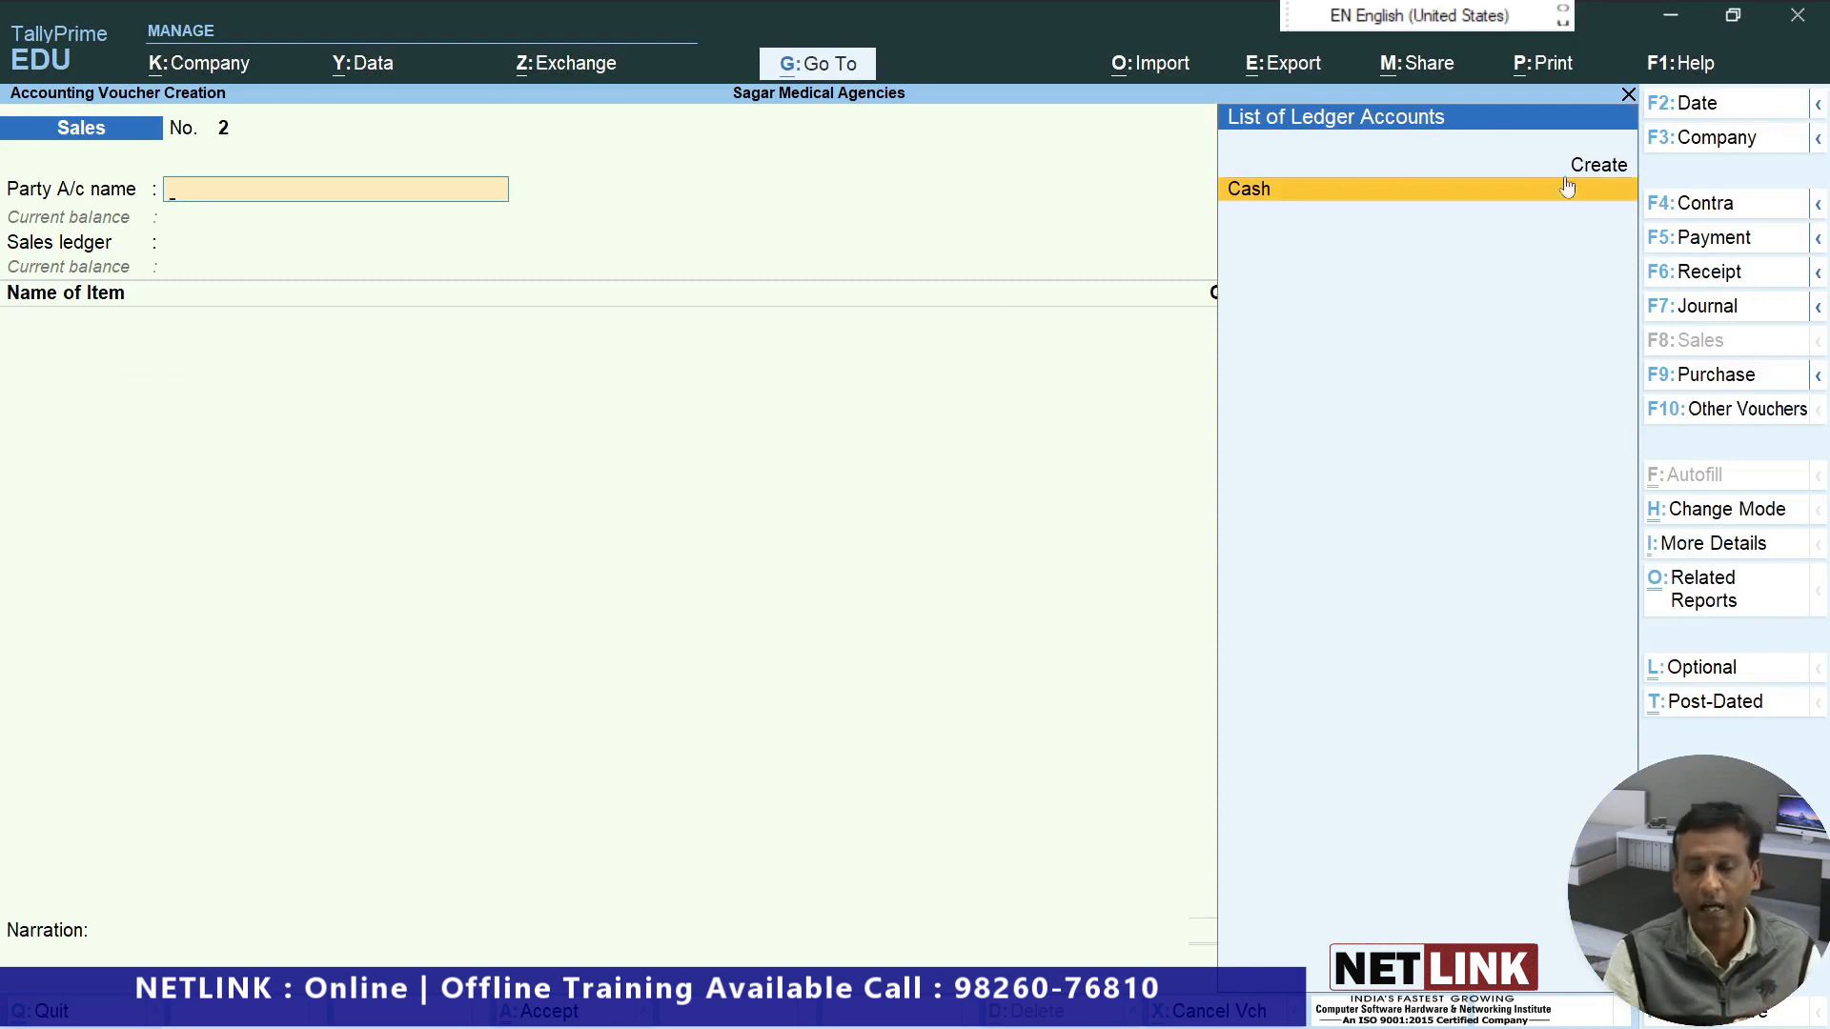
Date the new sales voucher 1-Jun-23, with Cash as party under default details and Sales as the sales ledger.
{"action": "left_click", "coordinate": [1727, 105]}
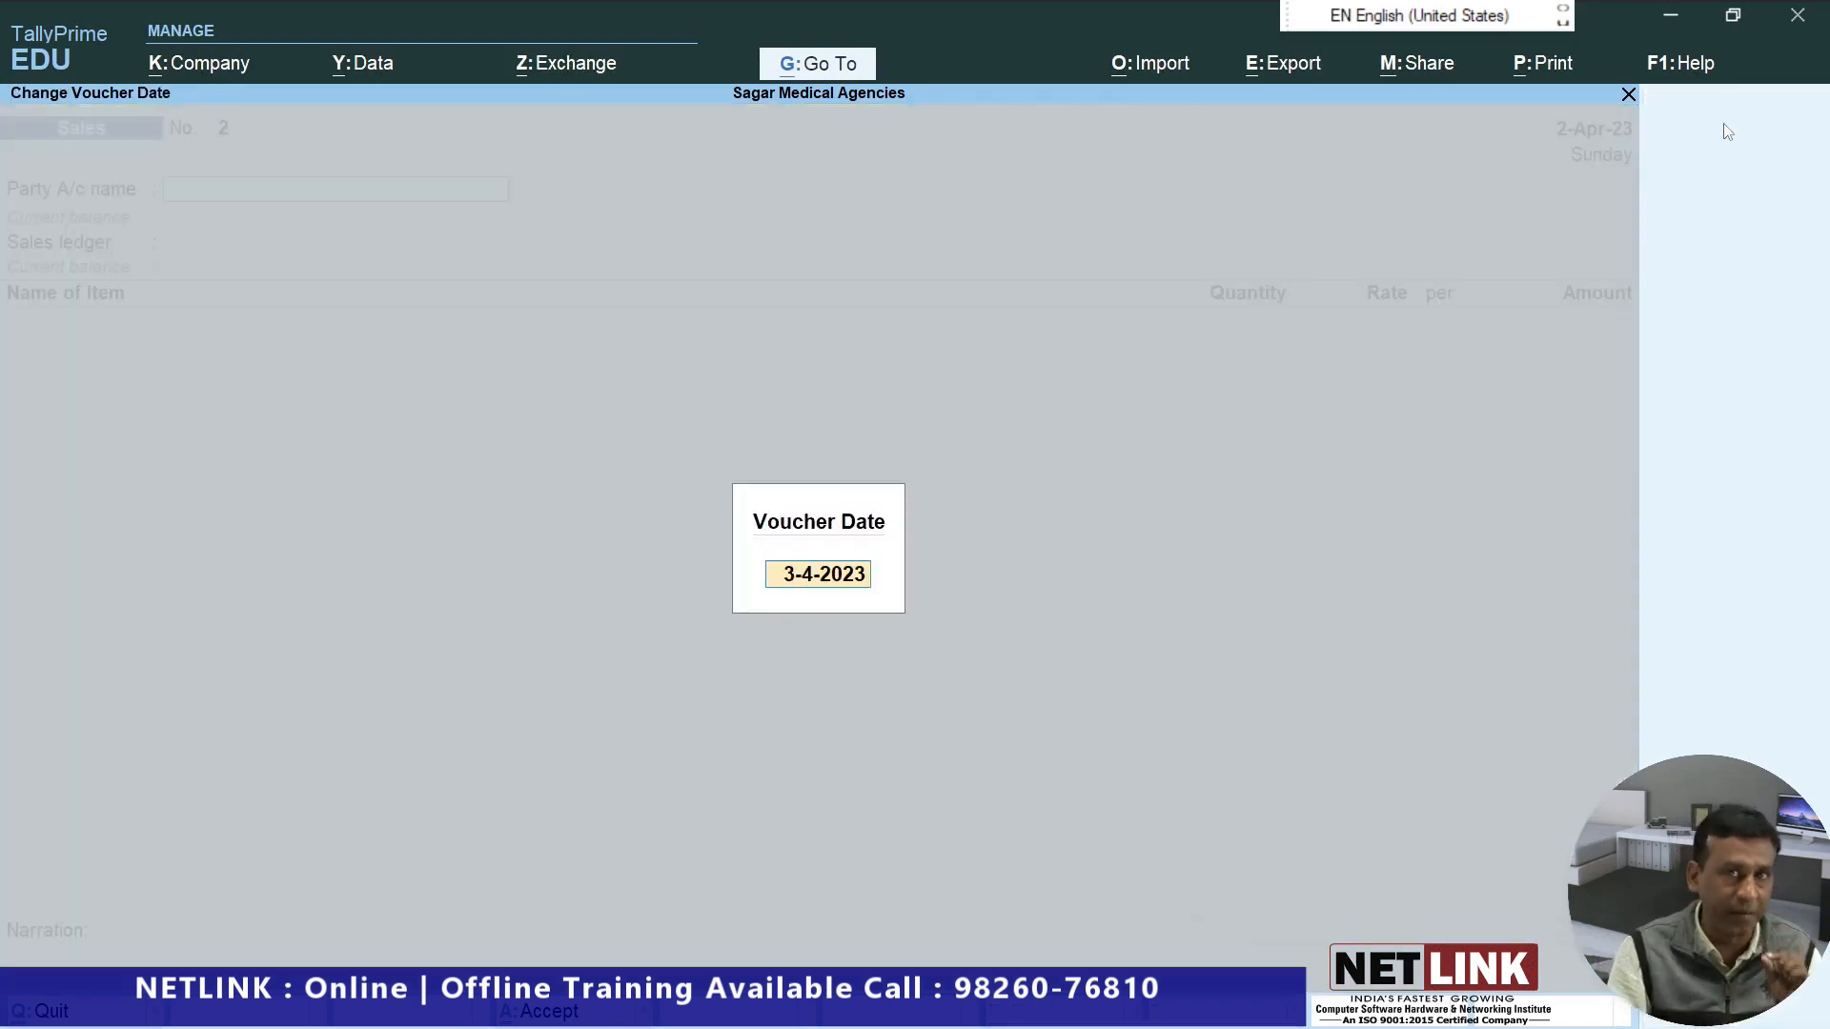
{"action": "type", "text": "1-4"}
{"action": "key", "text": "Return"}
{"action": "key", "text": "Return"}
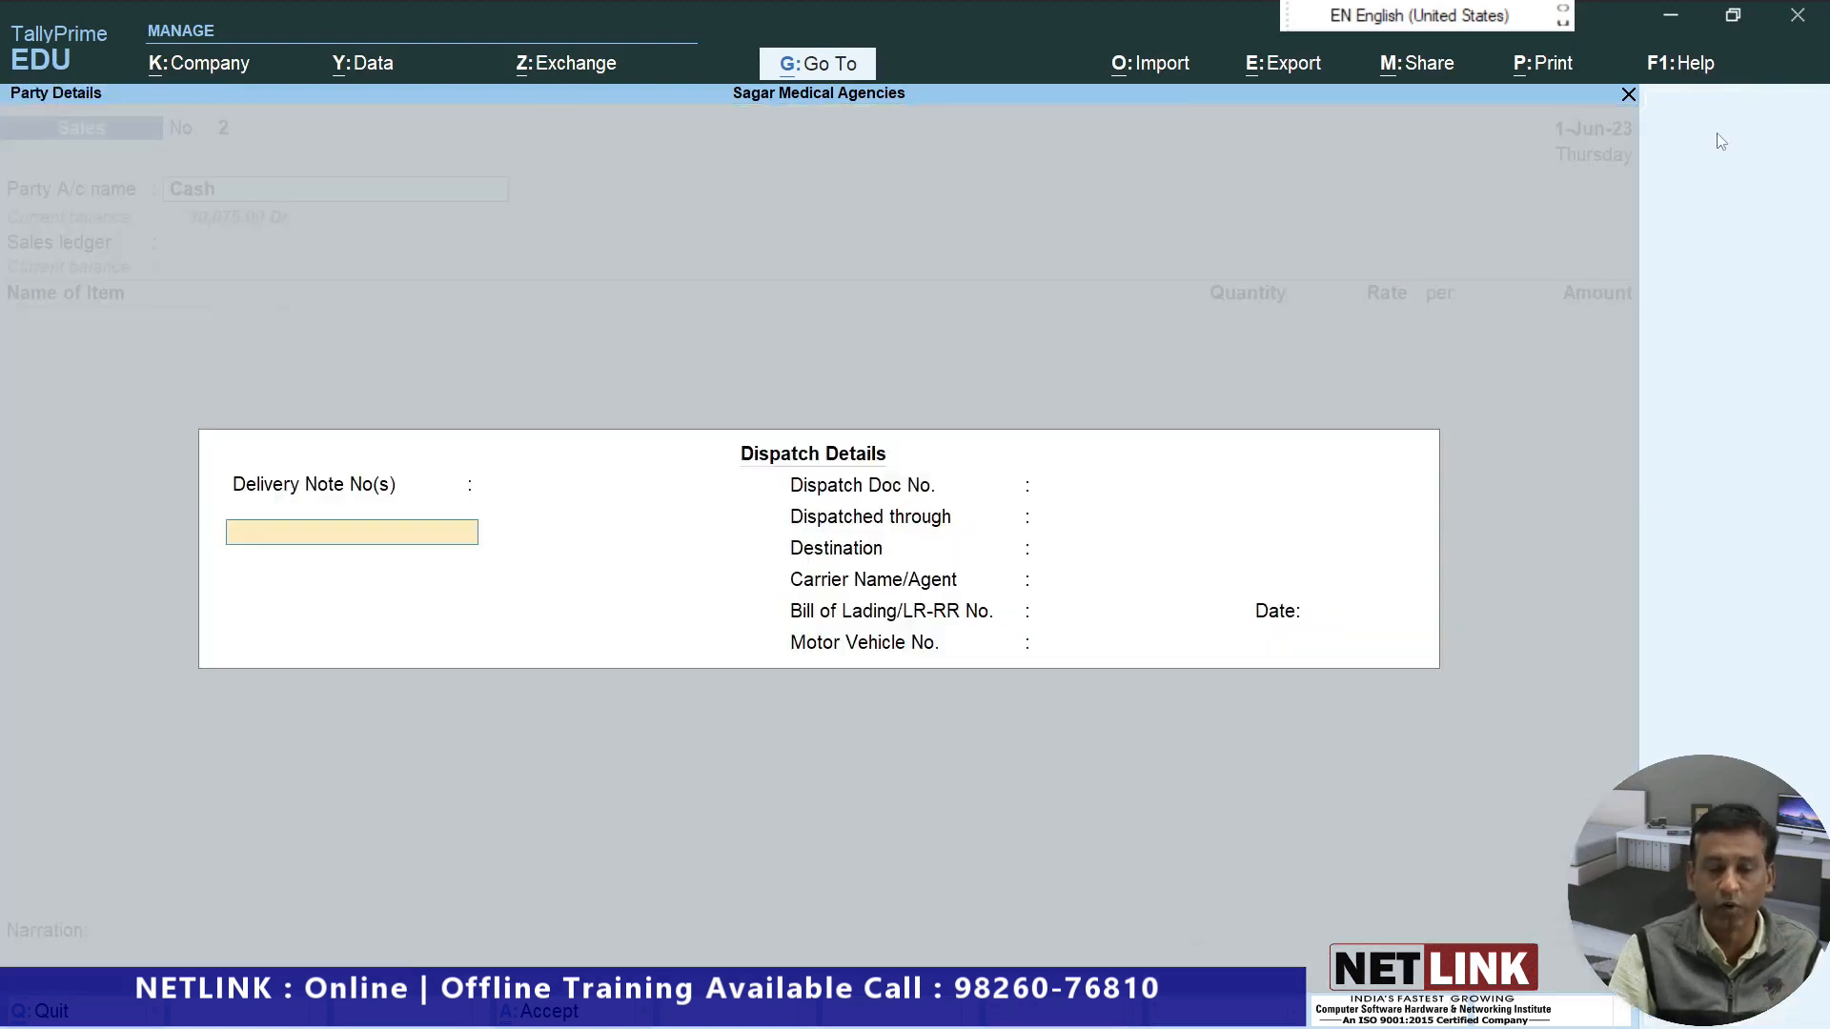
{"action": "key", "text": "ctrl+a"}
{"action": "key", "text": "ctrl+a"}
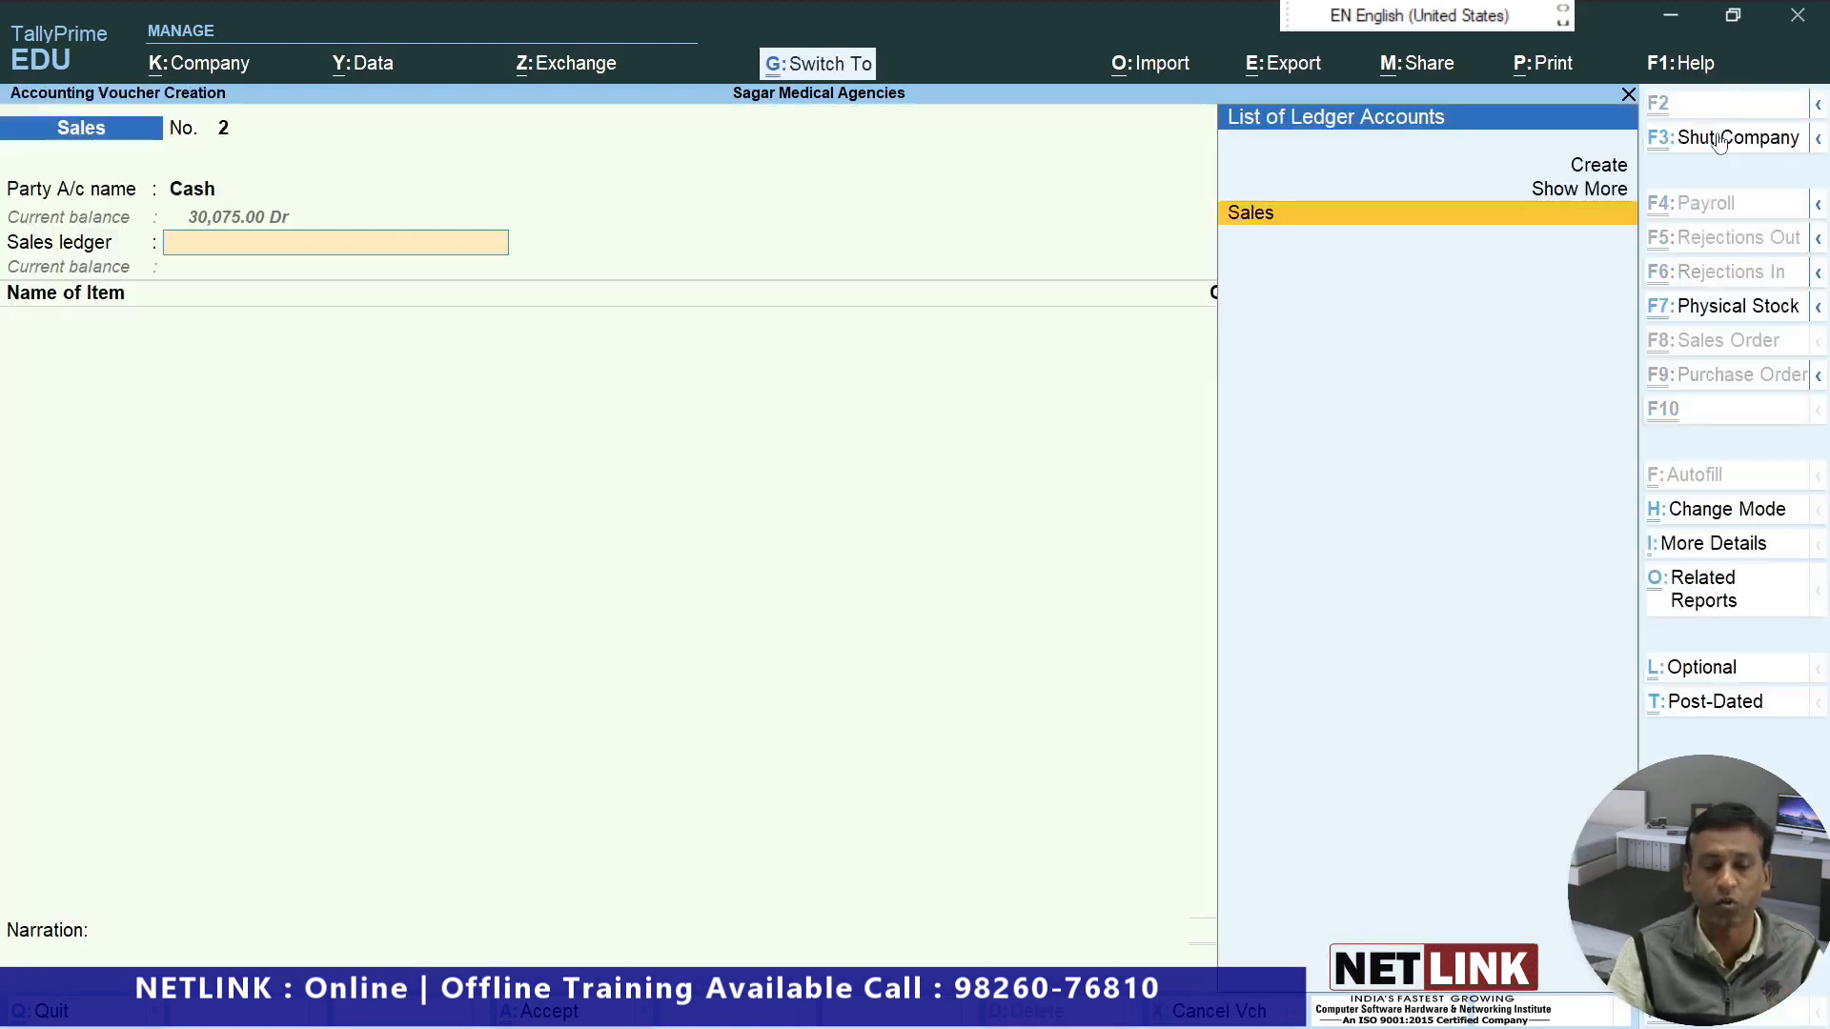
{"action": "key", "text": "Return"}
Check the active batches offered for Disprin Tablet and Glaxo 100 Ml Syrup on 1-Jun-23, and discard the sales voucher.
{"action": "type", "text": "A"}
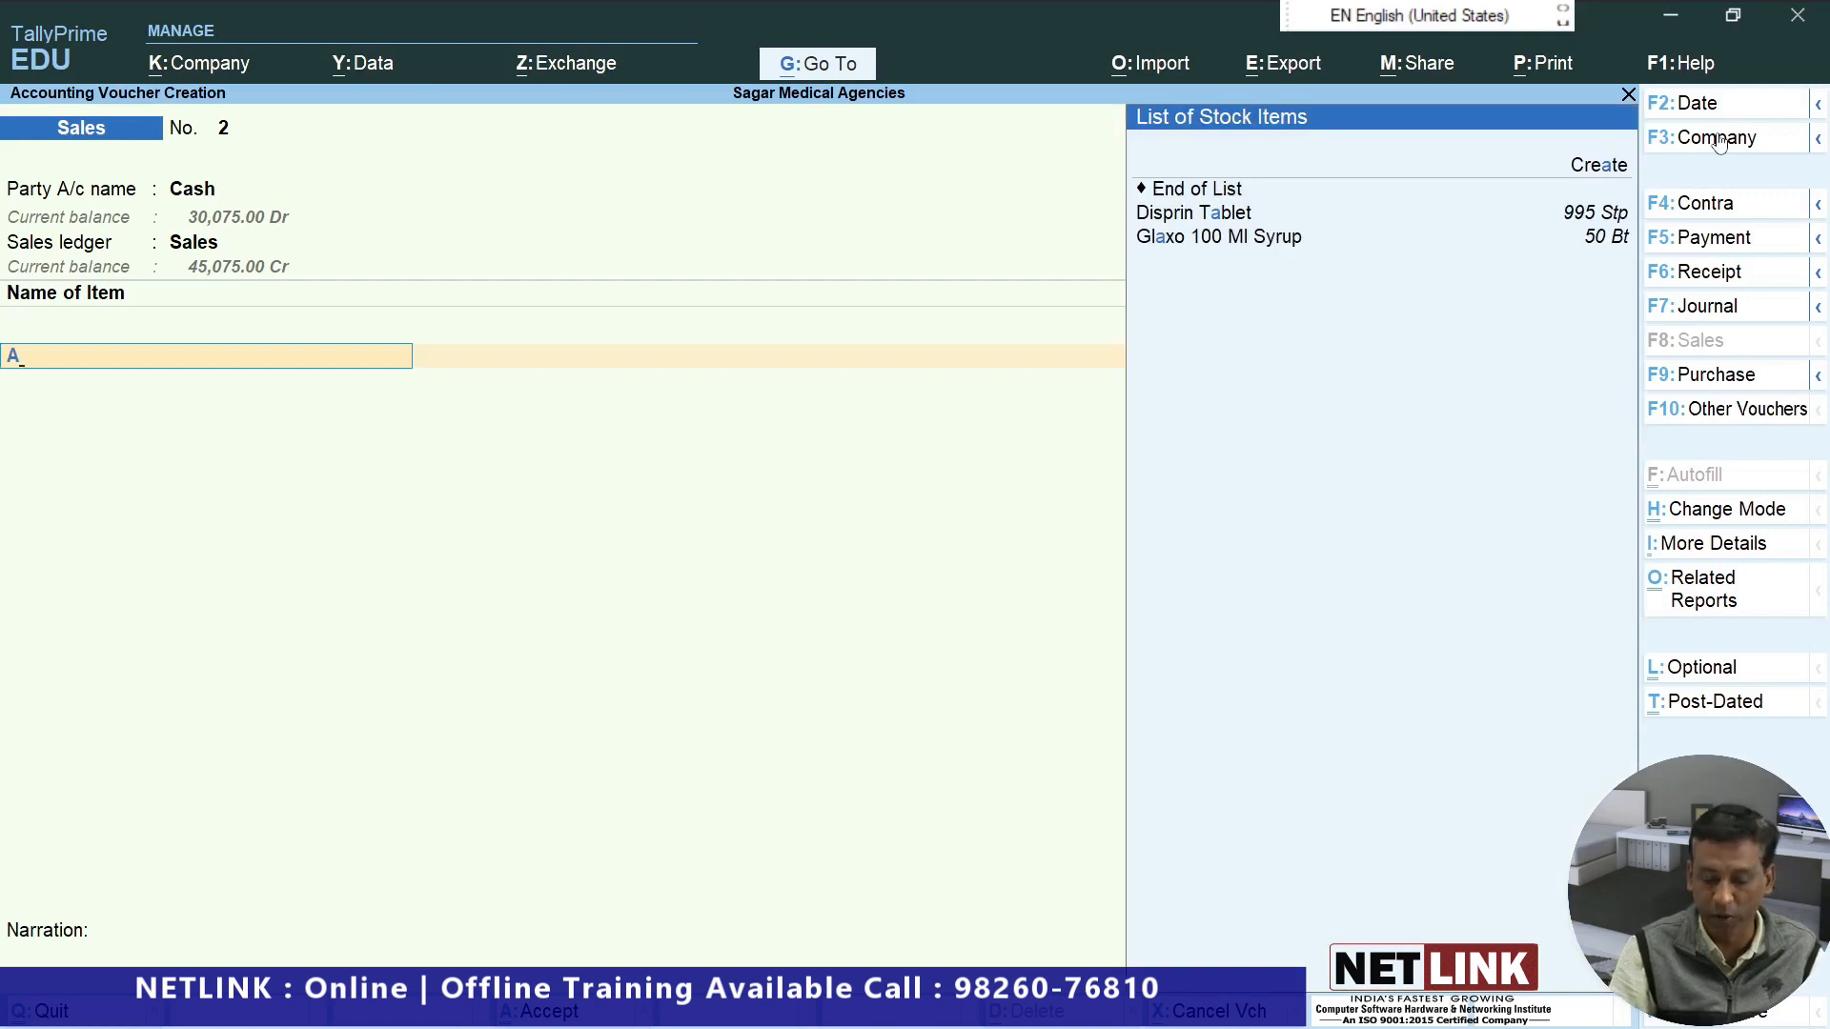
{"action": "key", "text": "Down"}
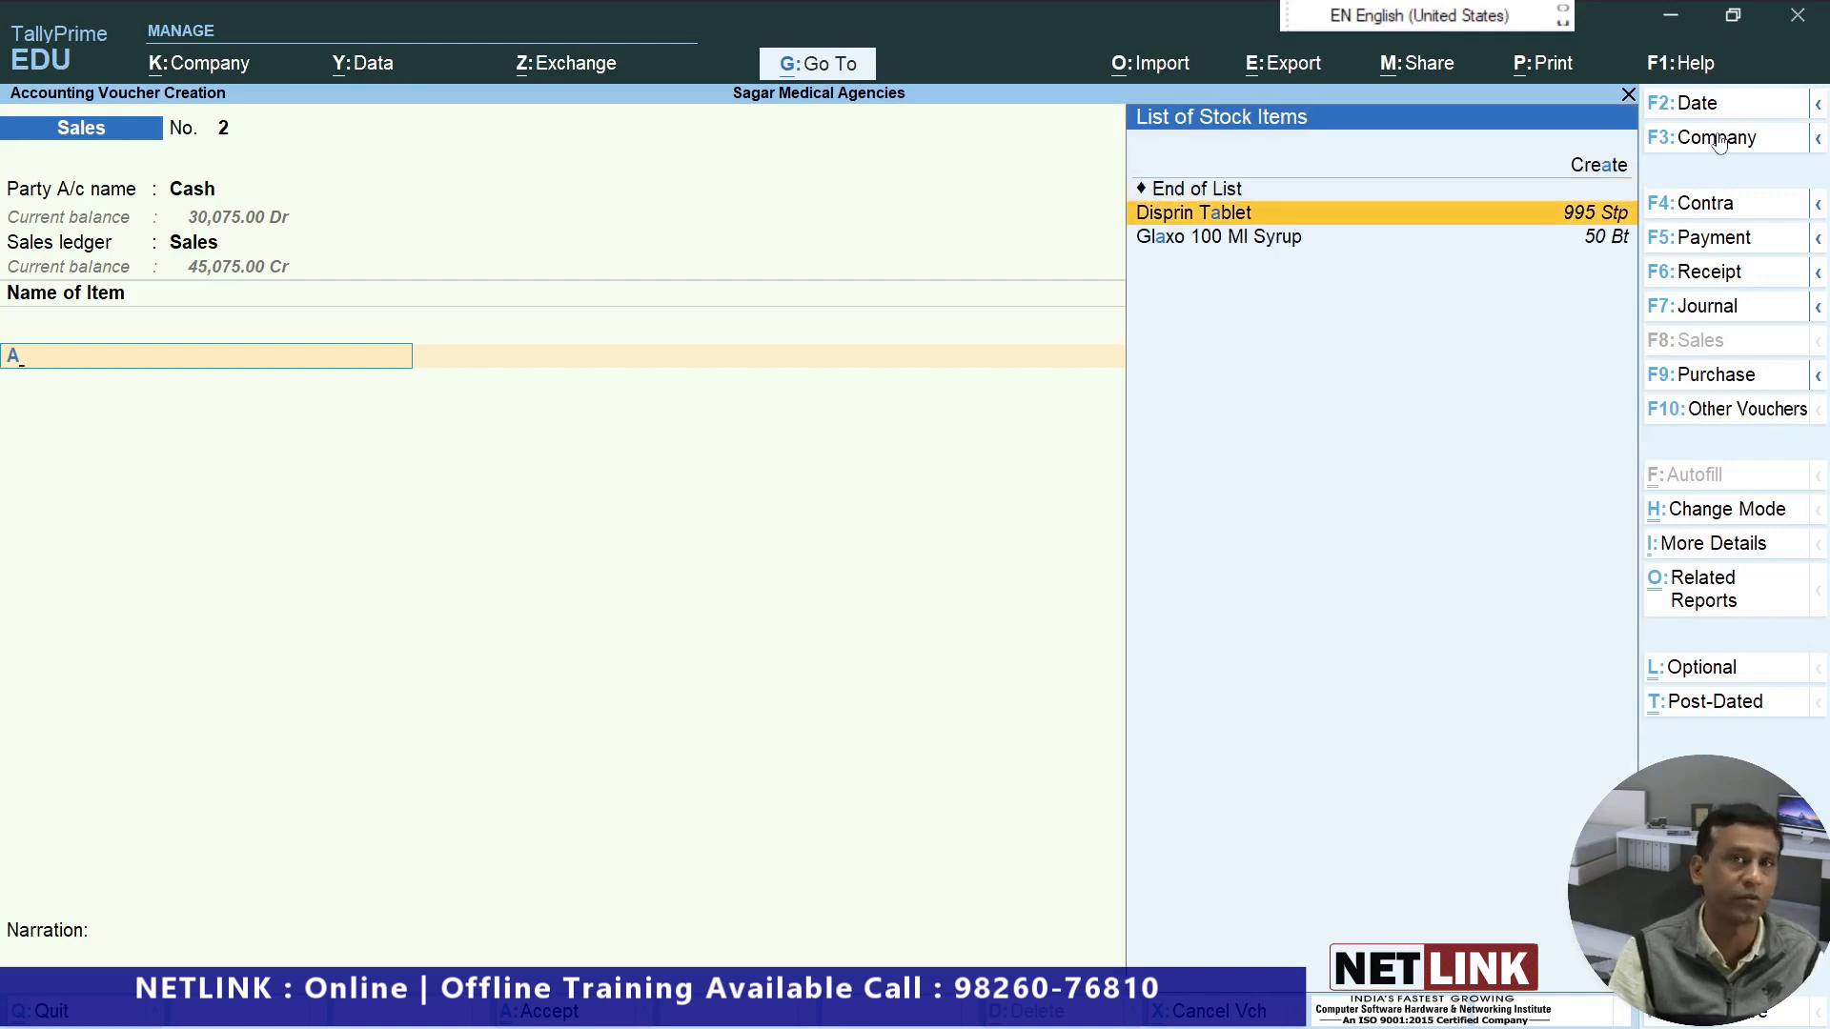
{"action": "key", "text": "Return"}
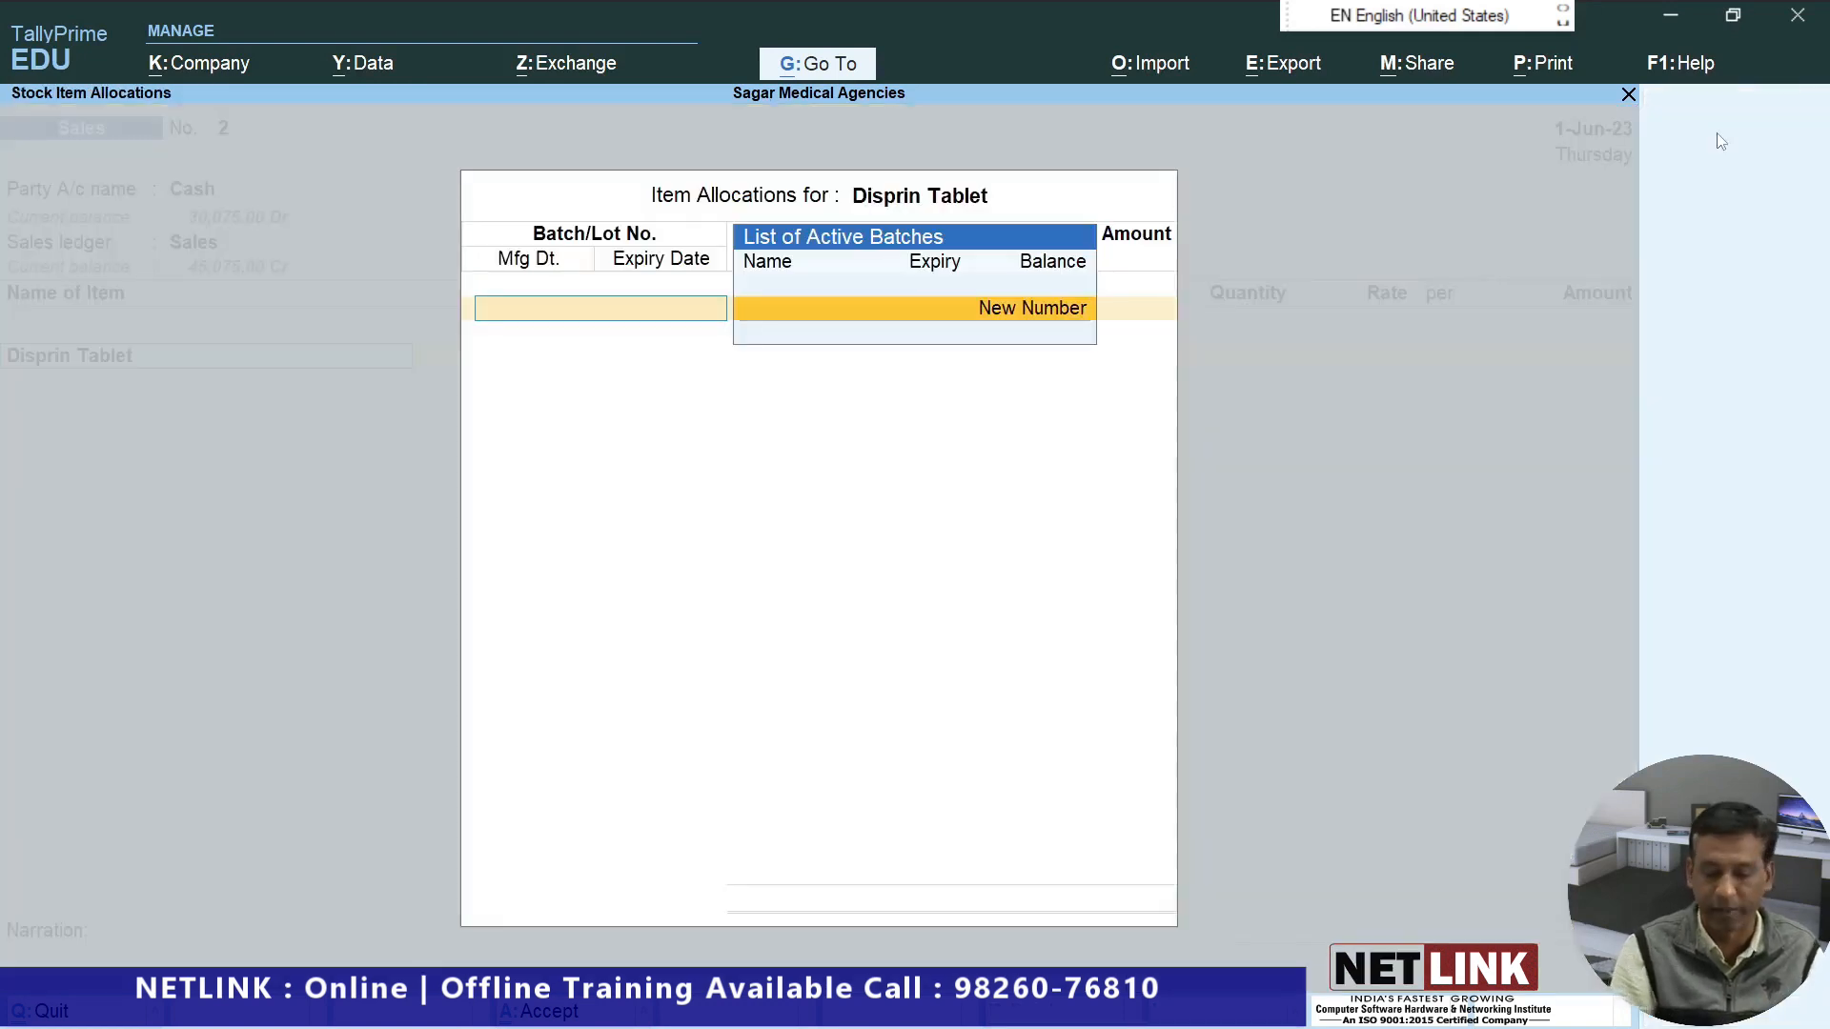
{"action": "key", "text": "Escape"}
{"action": "key", "text": "Down"}
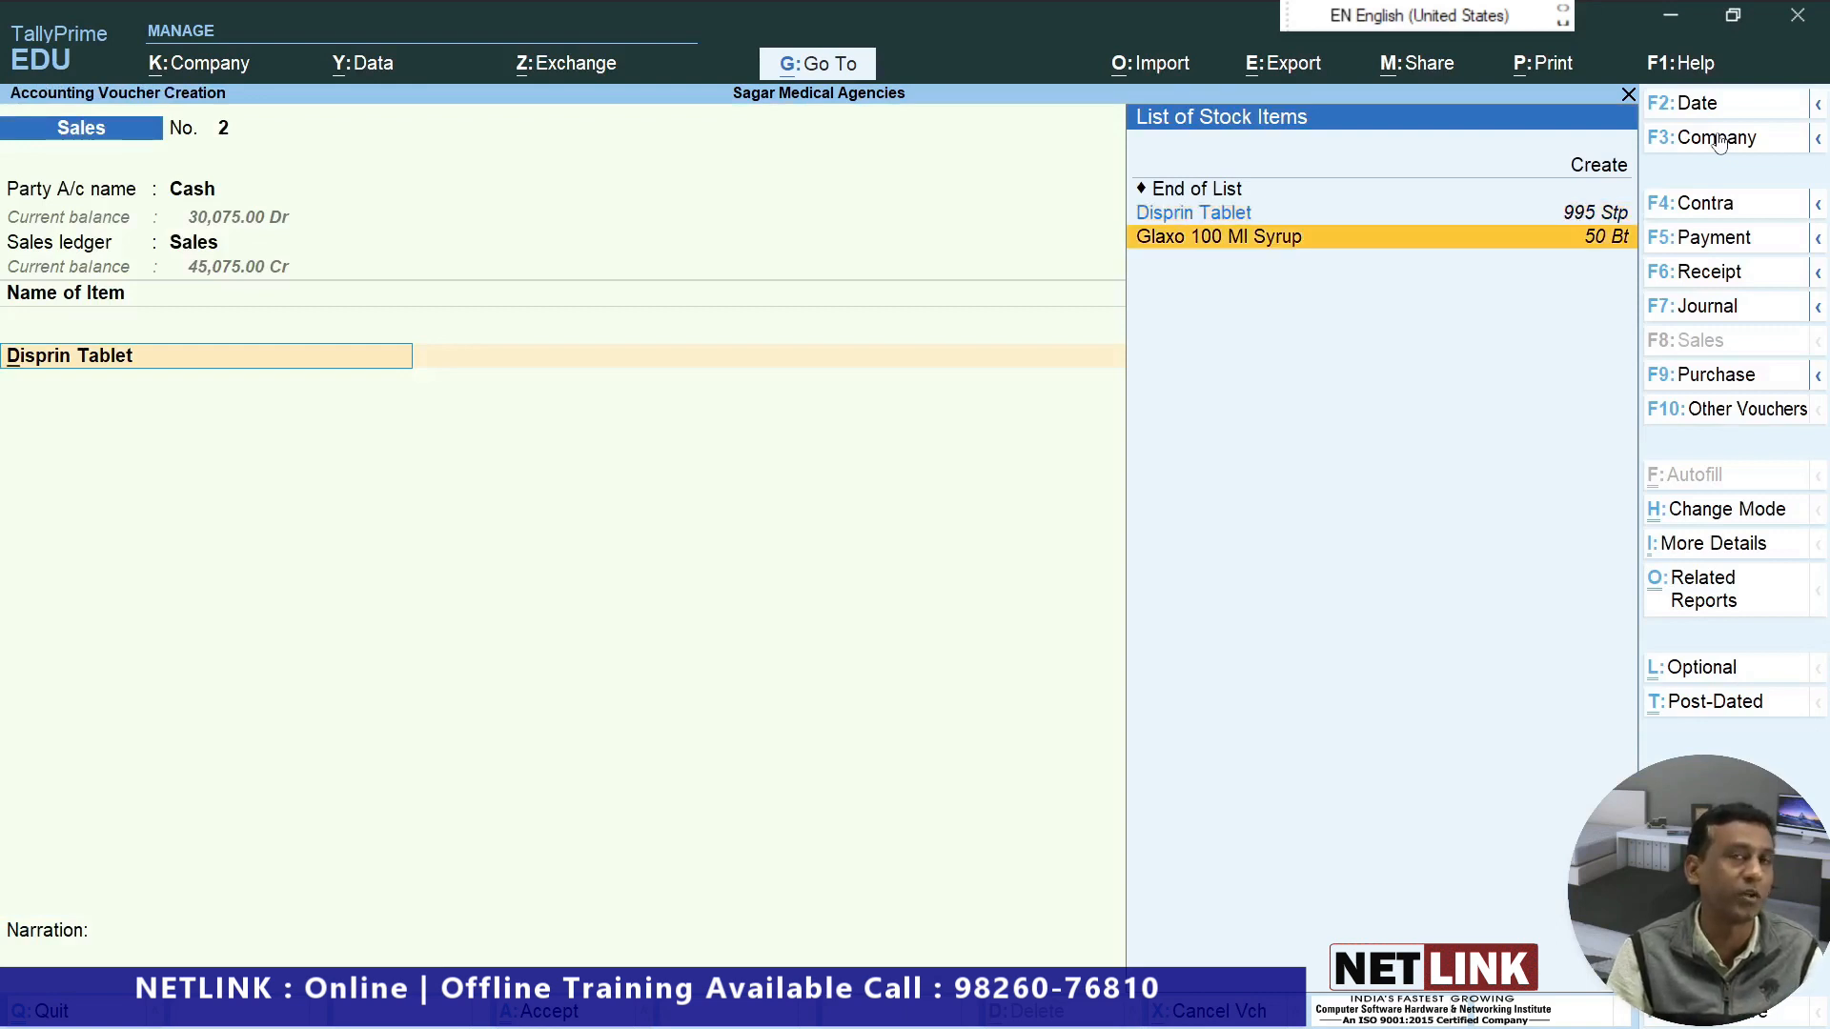
{"action": "key", "text": "Return"}
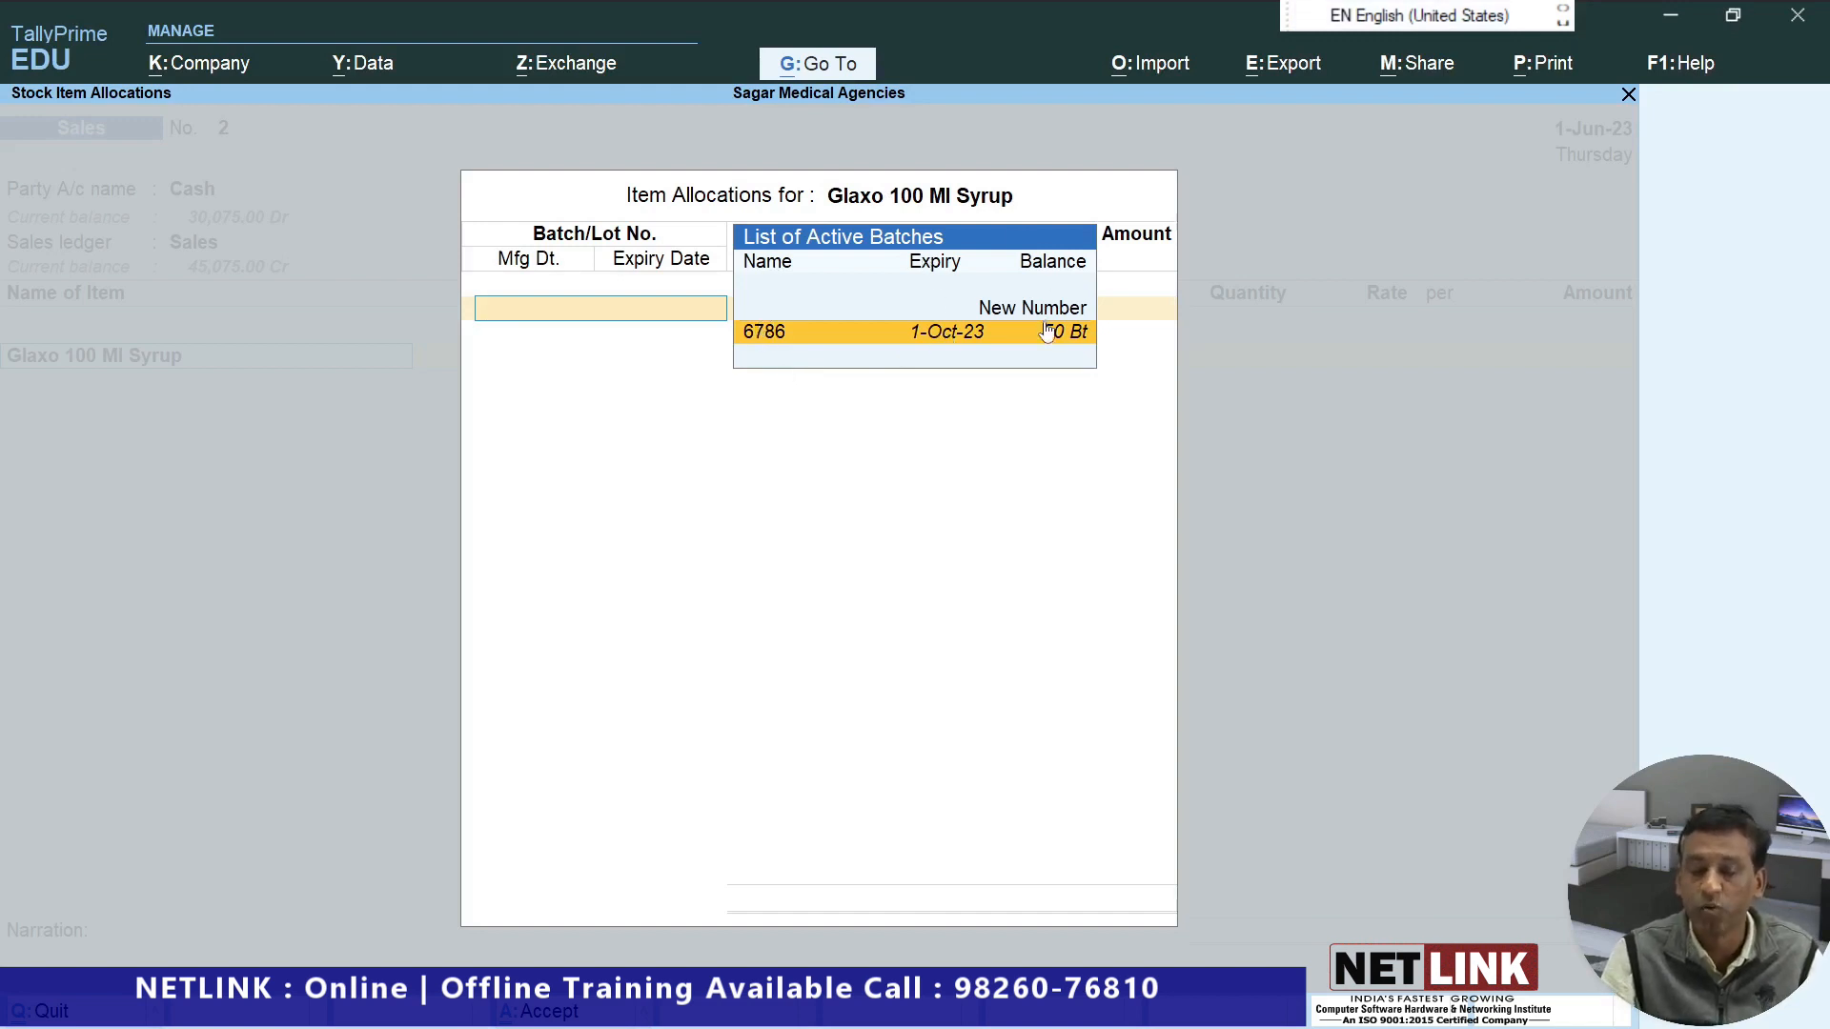
{"action": "key", "text": "Return"}
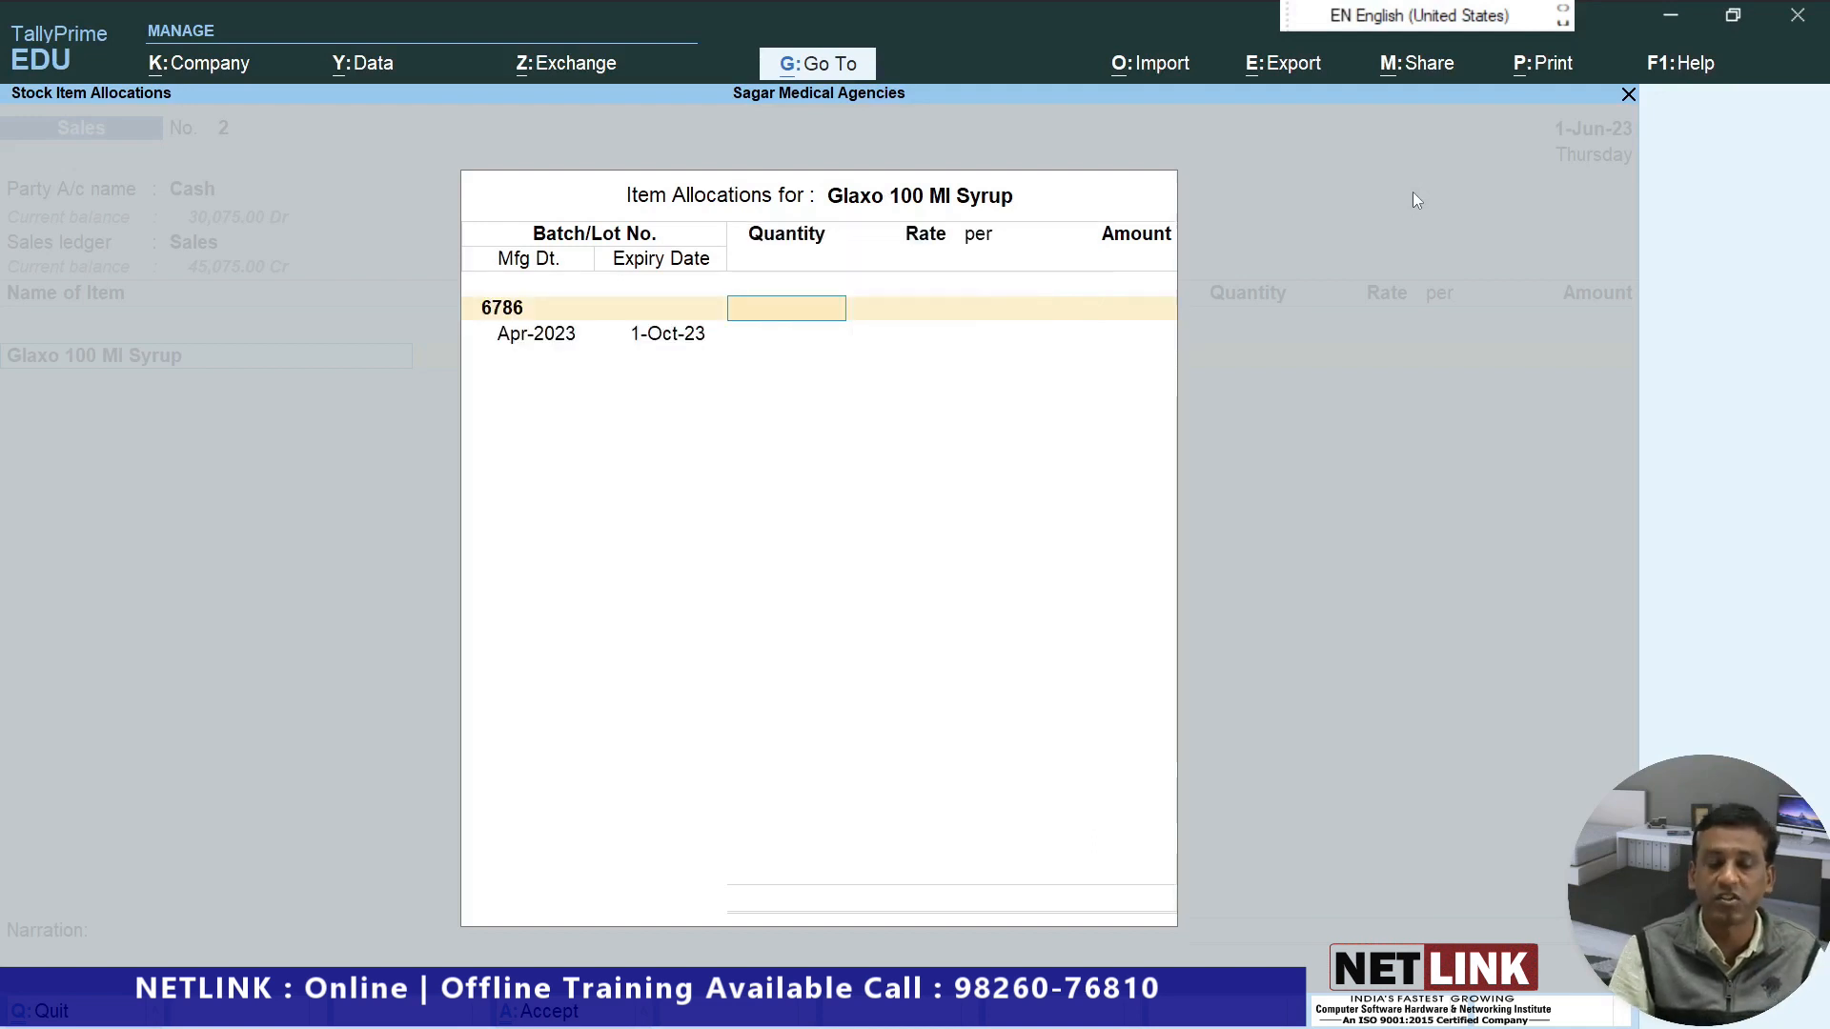
{"action": "key", "text": "Escape"}
{"action": "key", "text": "y"}
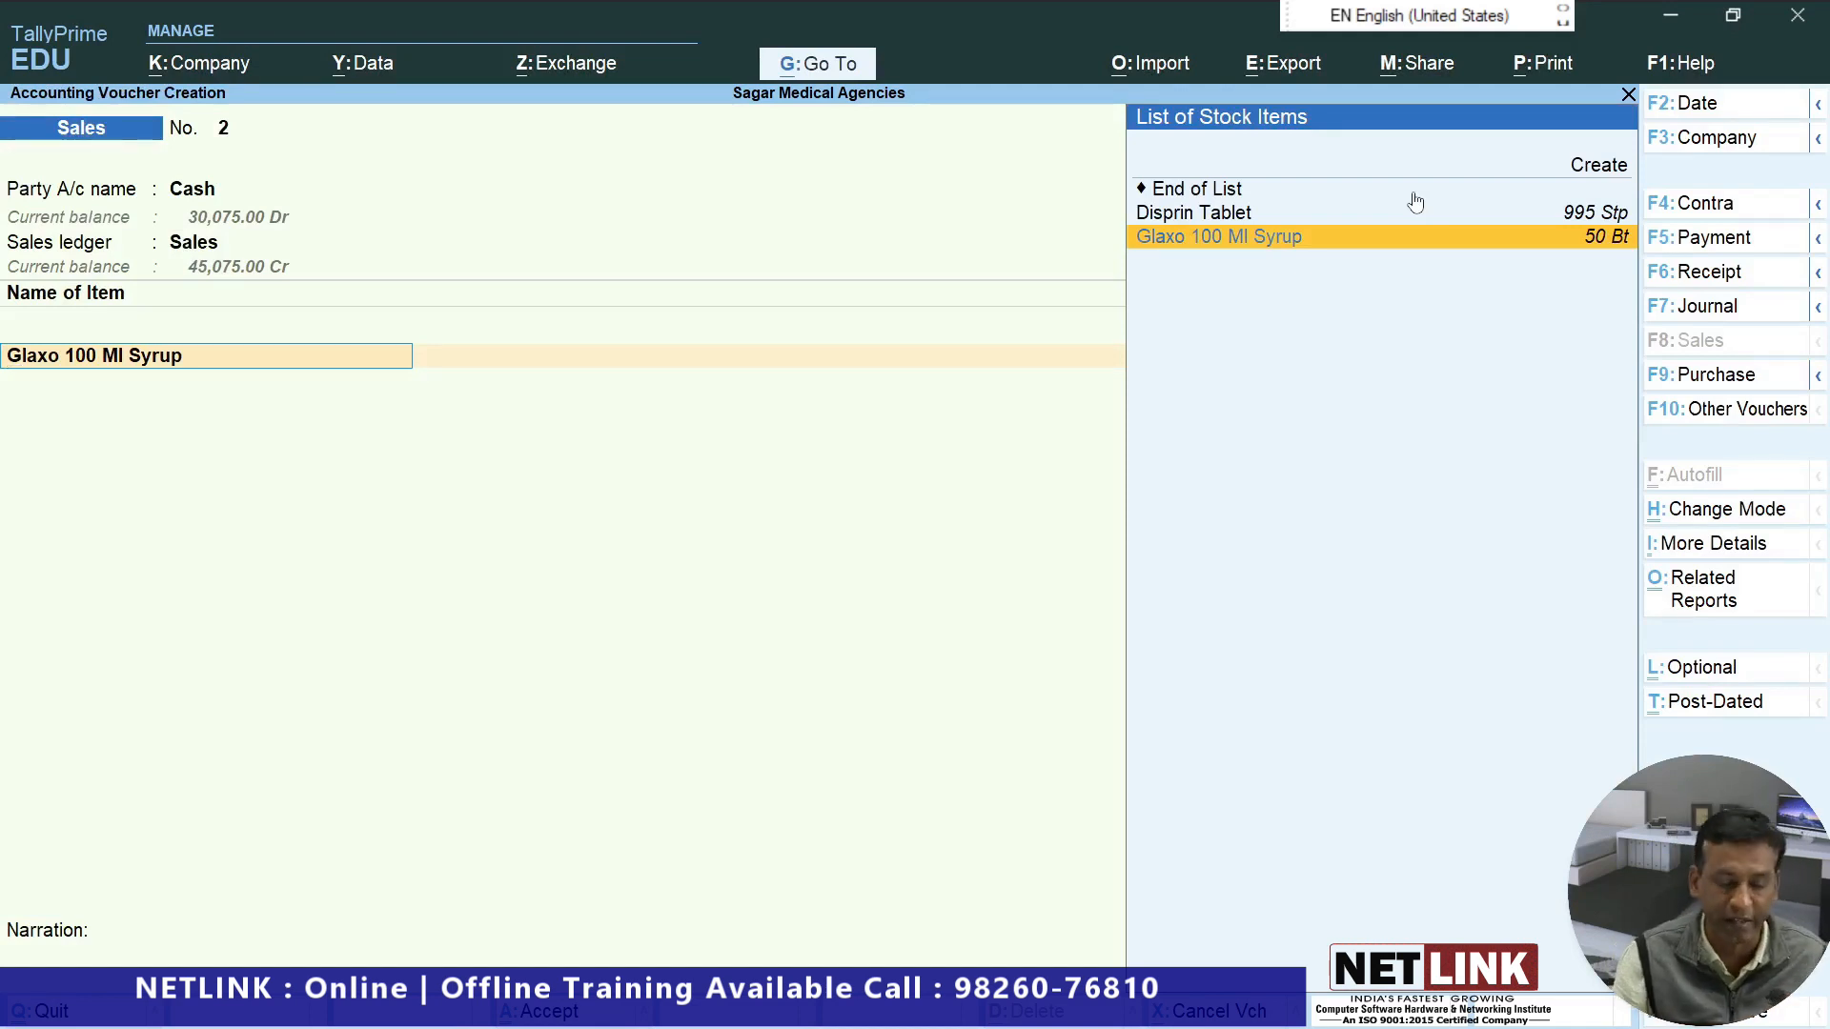
{"action": "key", "text": "Escape"}
{"action": "key", "text": "Escape"}
{"action": "key", "text": "y"}
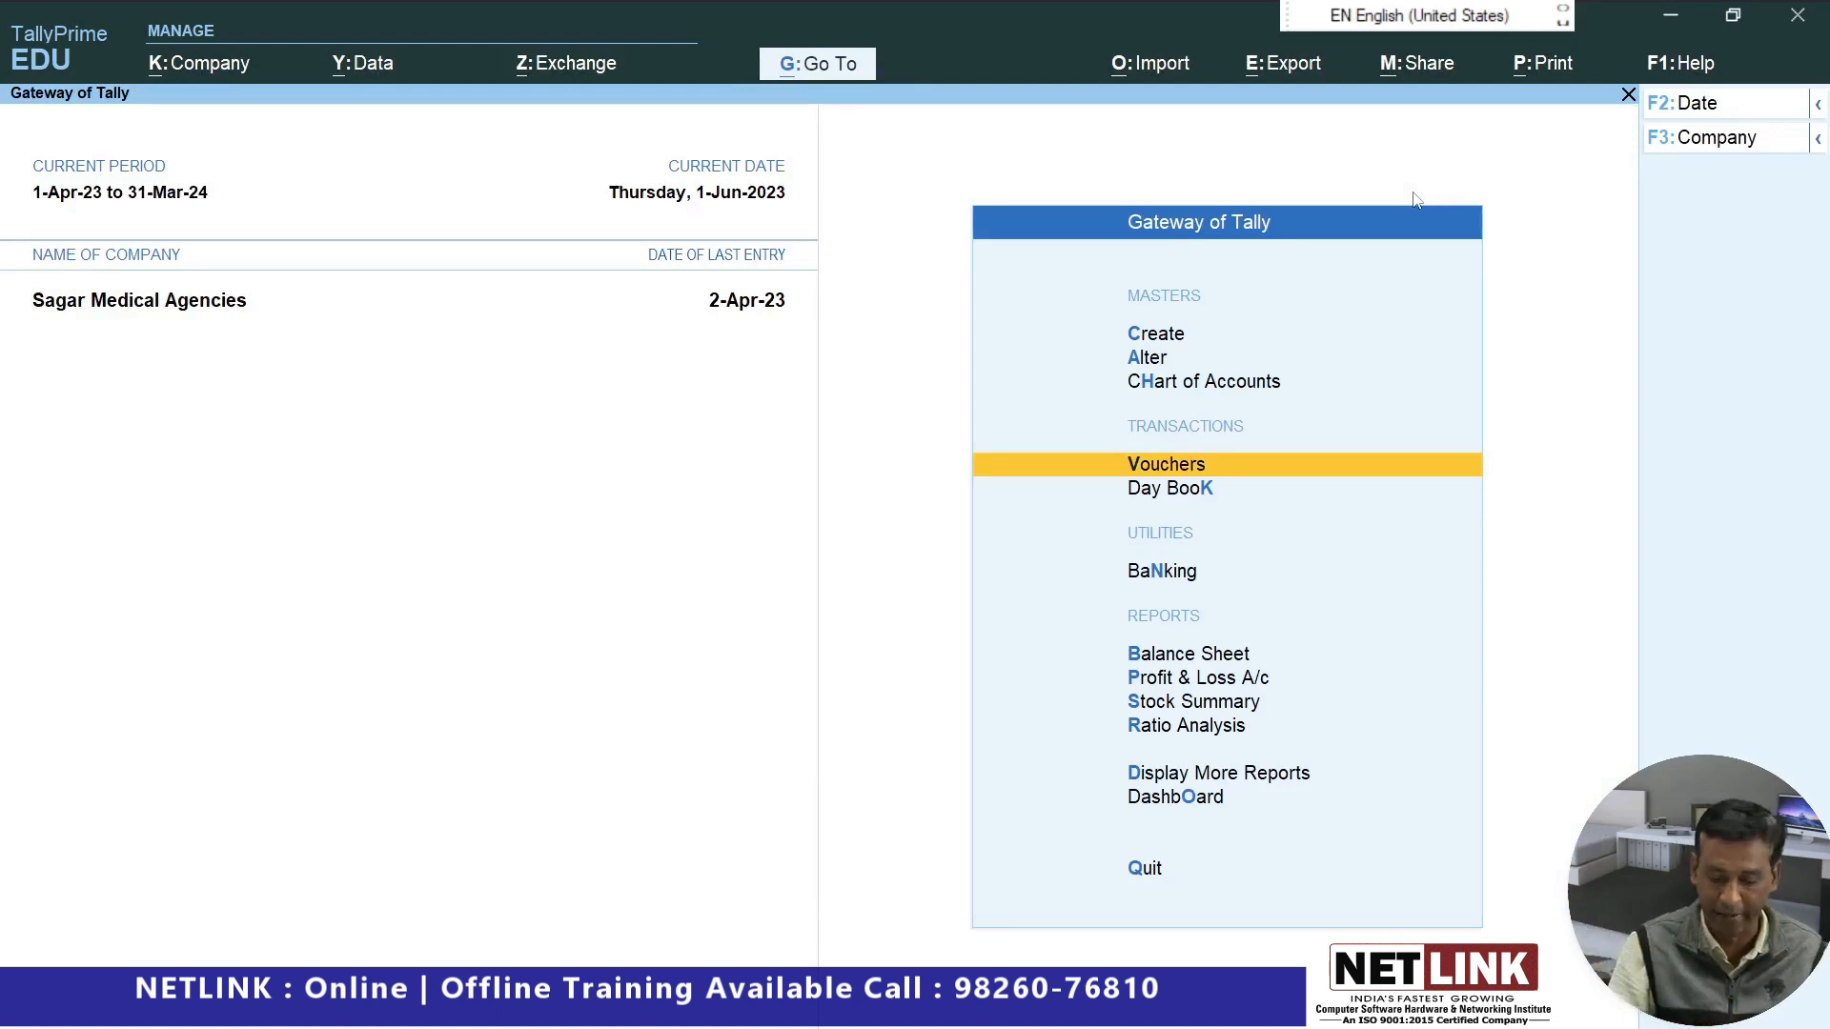
Start a Physical Stock voucher and set its date to 1-Oct-23.
{"action": "key", "text": "Down"}
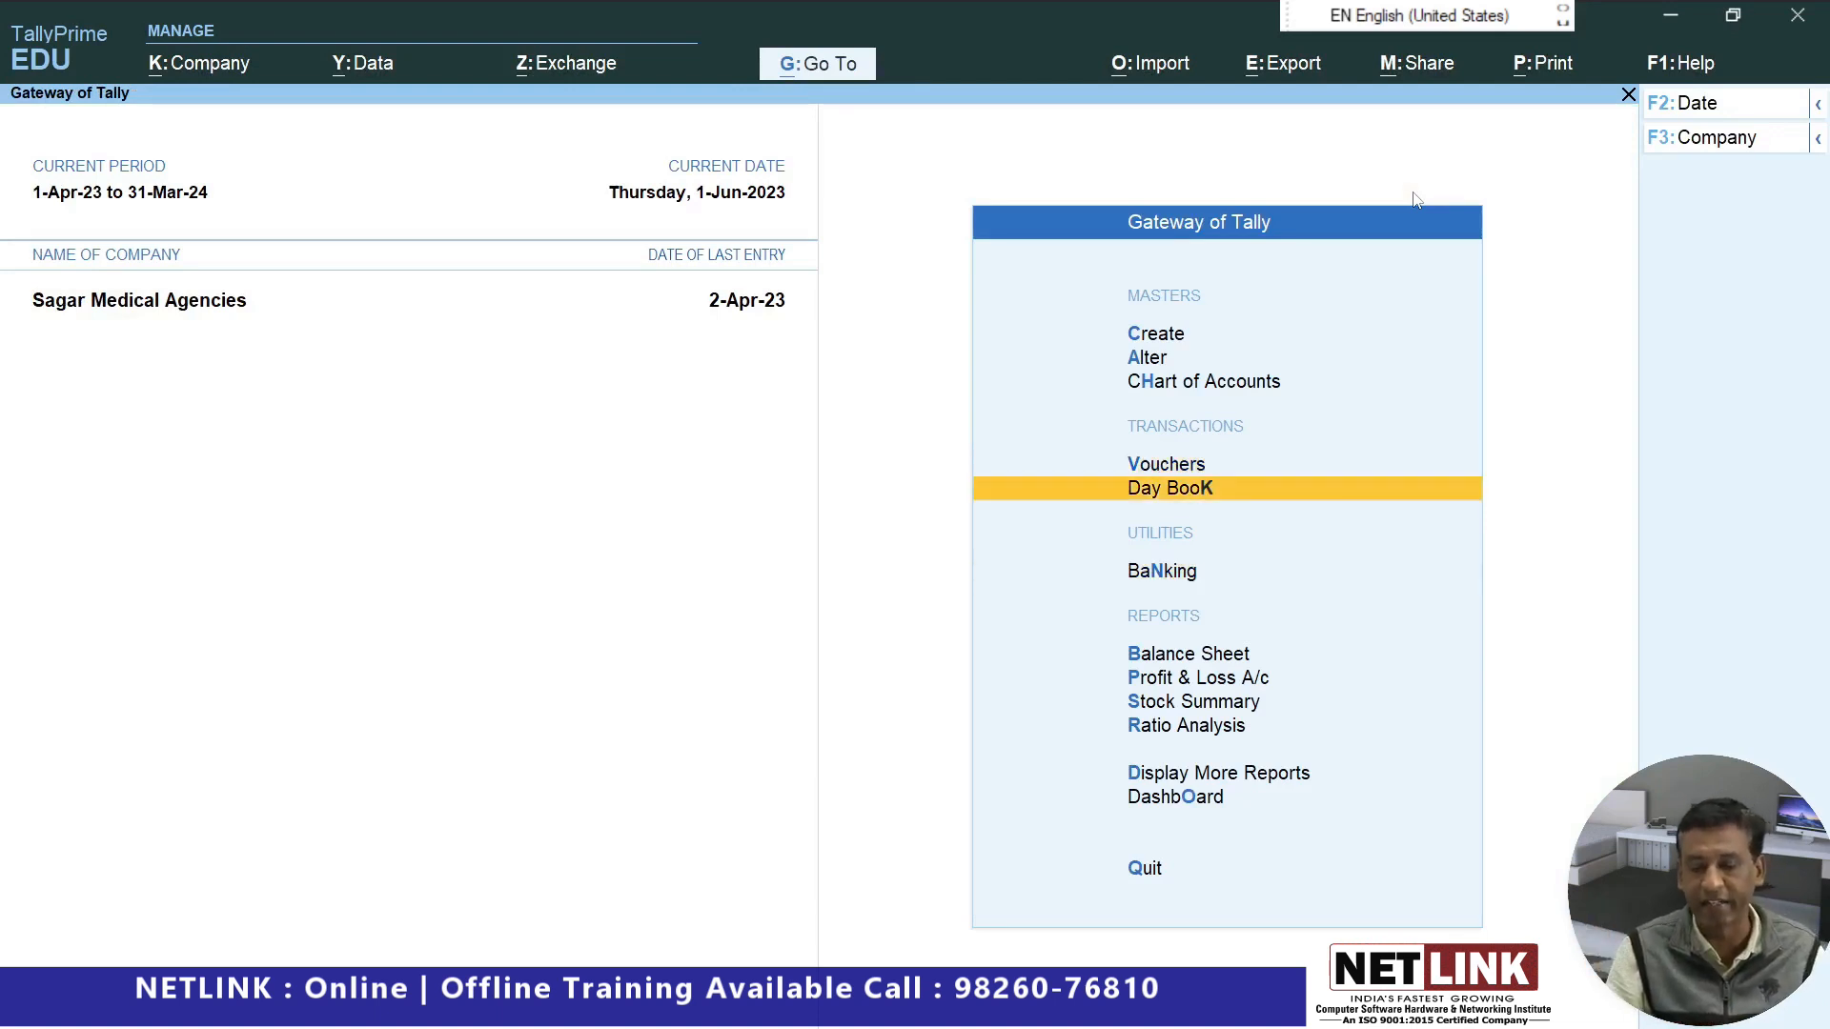
{"action": "key", "text": "Up"}
{"action": "key", "text": "Return"}
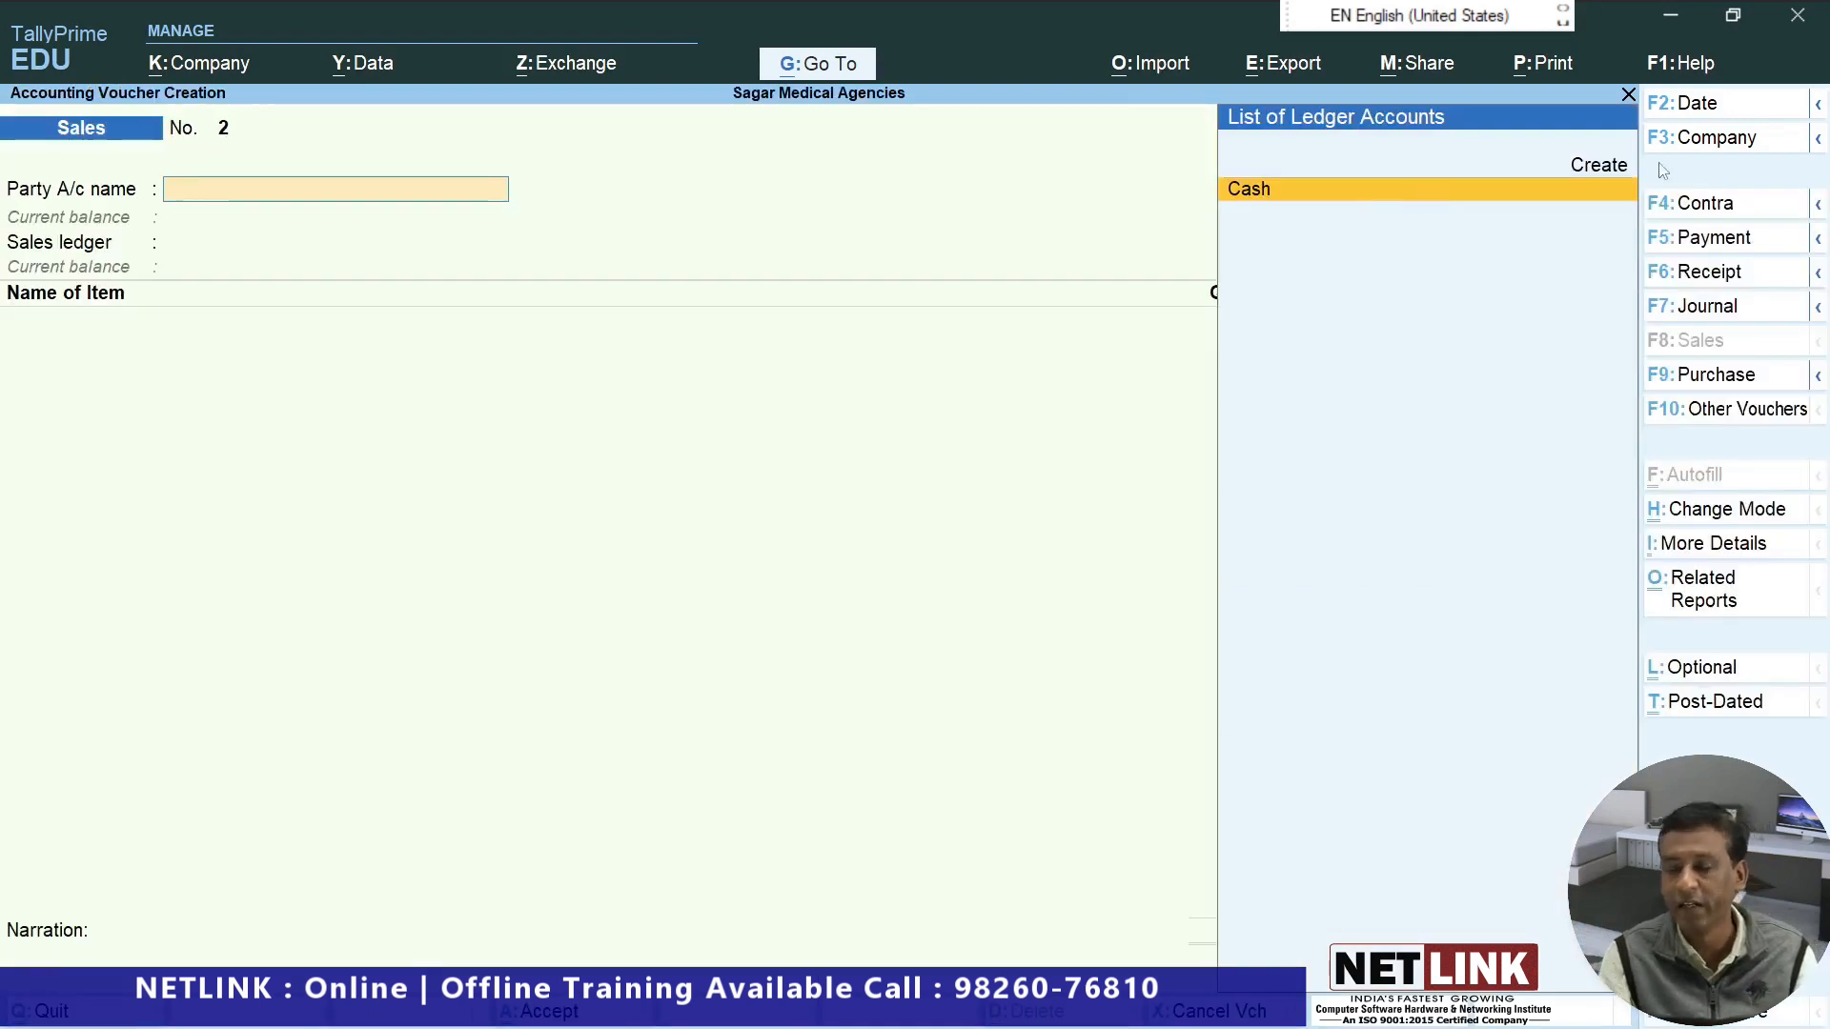
{"action": "left_click", "coordinate": [1818, 317]}
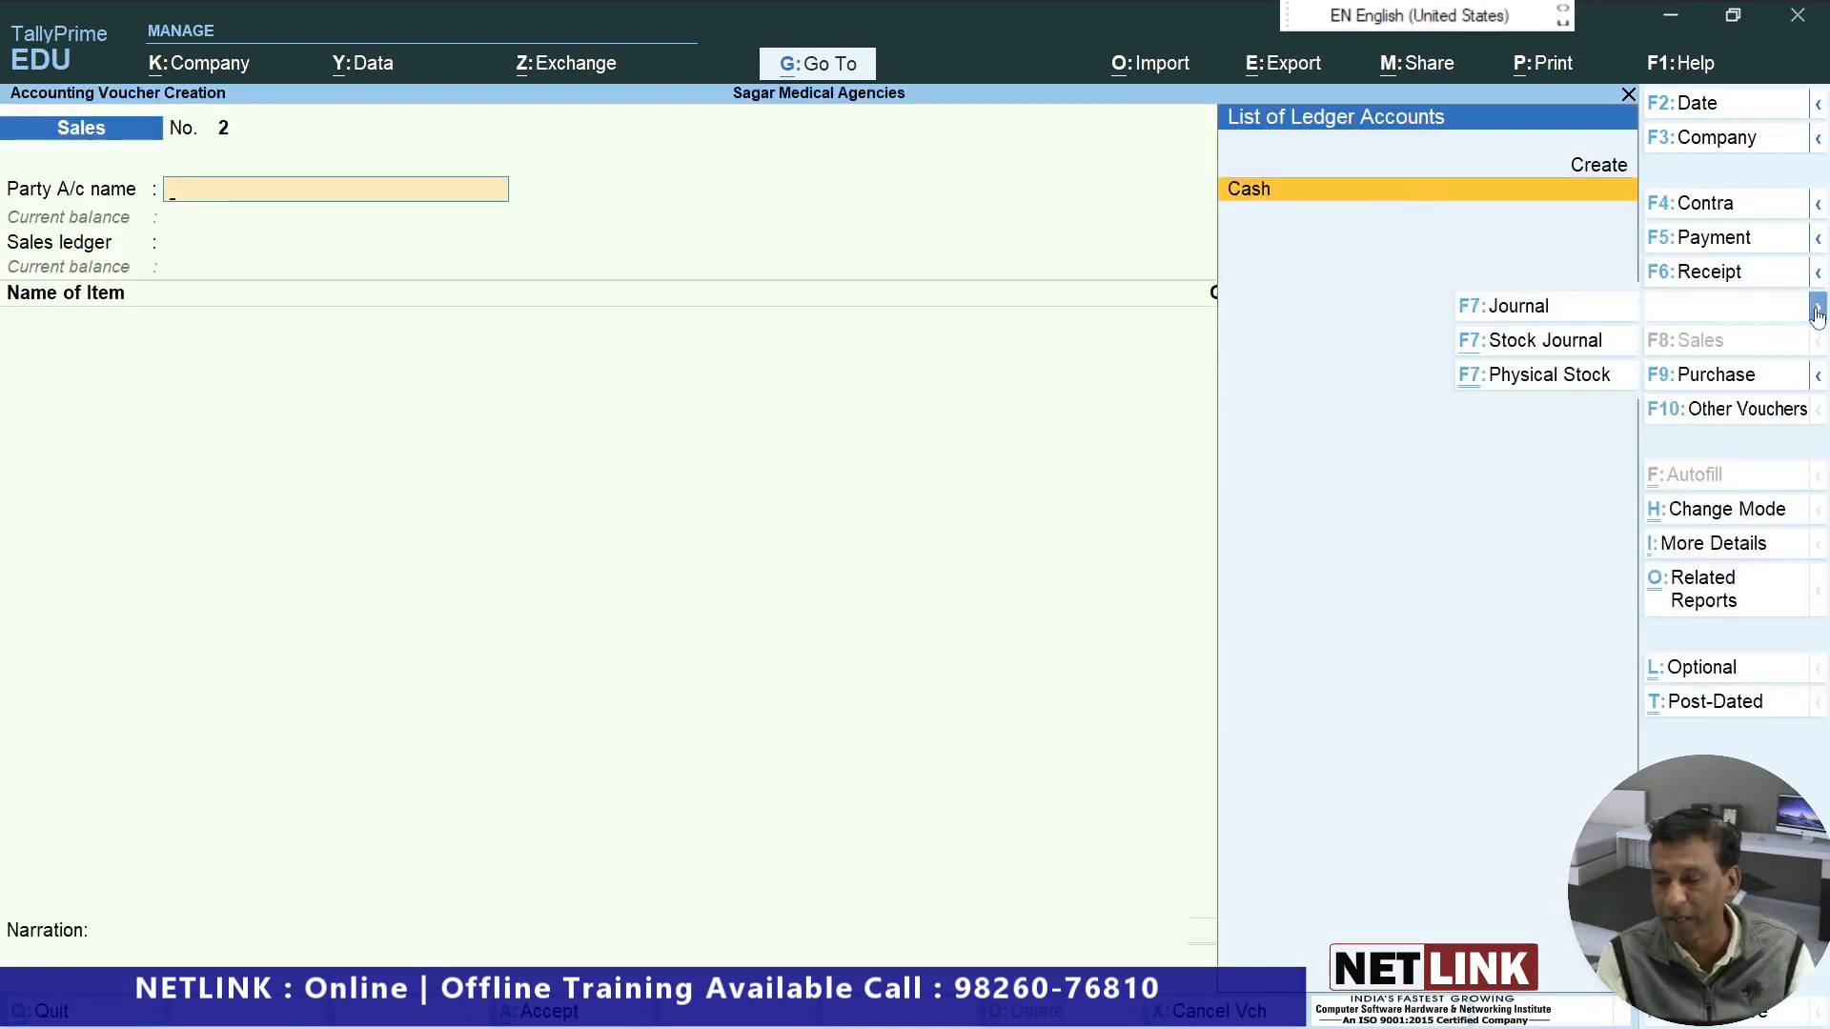
{"action": "left_click", "coordinate": [1538, 382]}
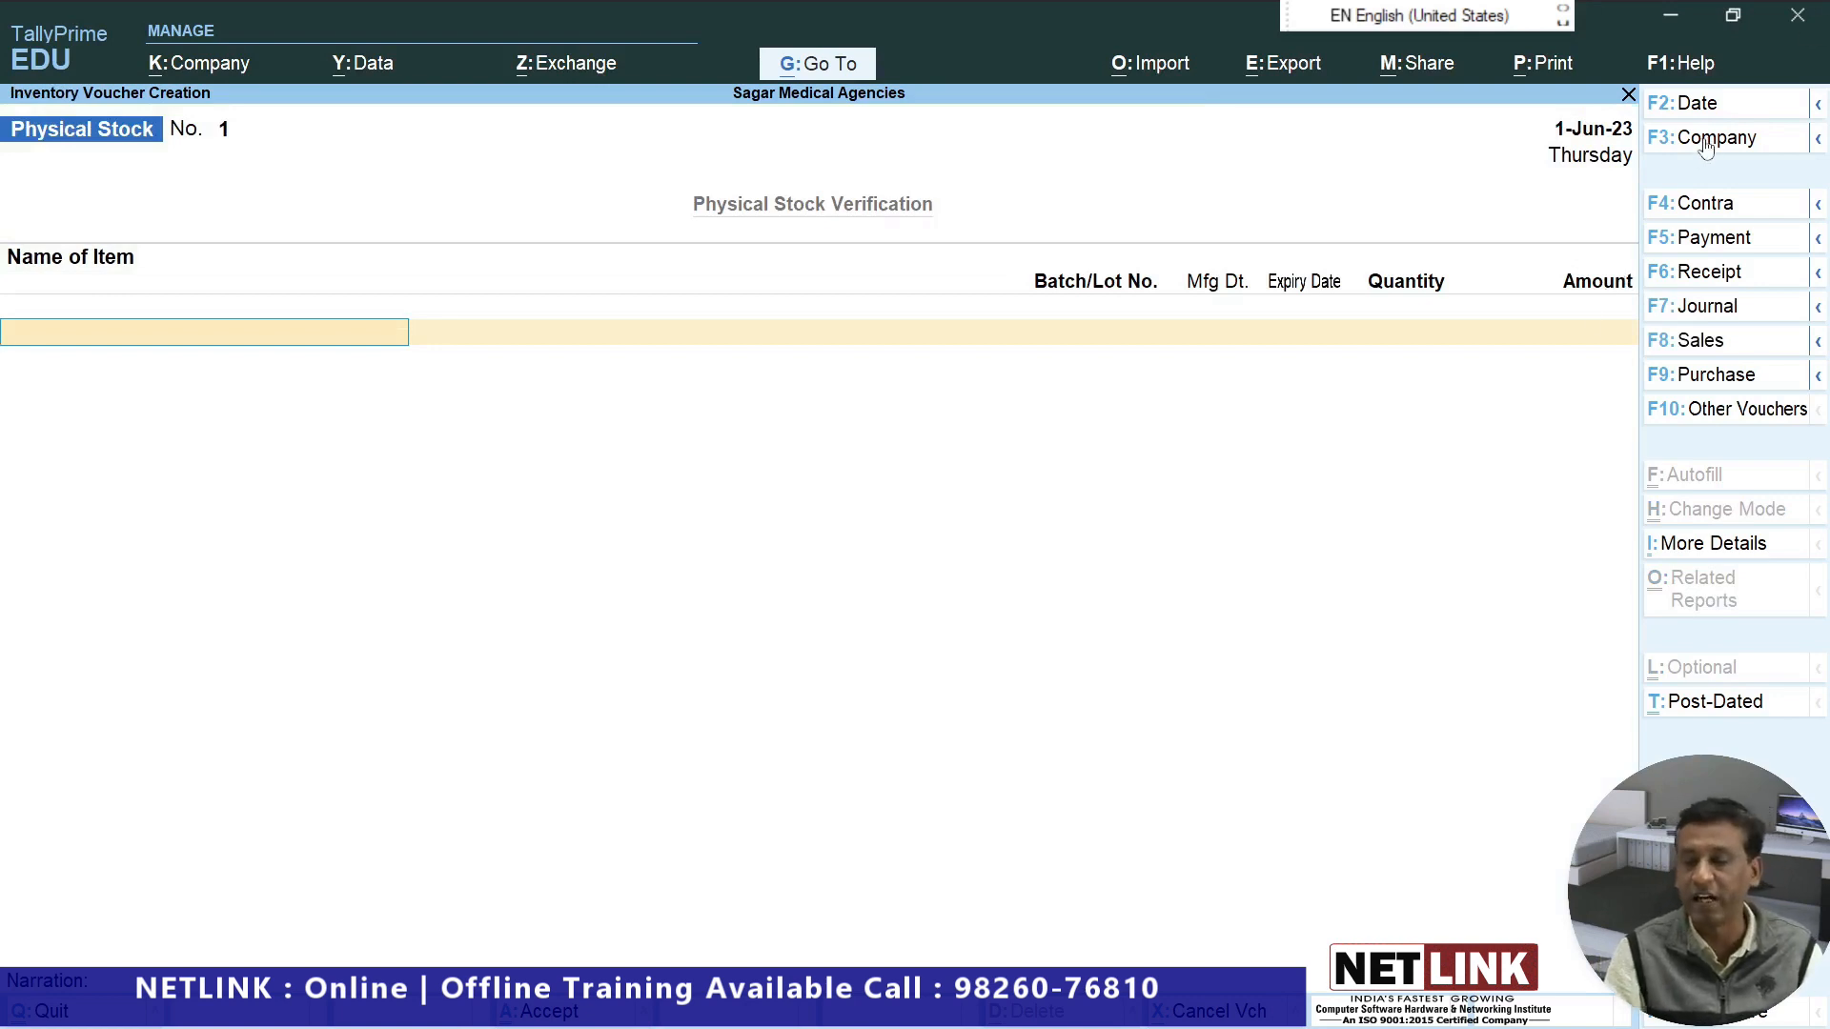
{"action": "left_click", "coordinate": [1708, 105]}
{"action": "type", "text": "1-"}
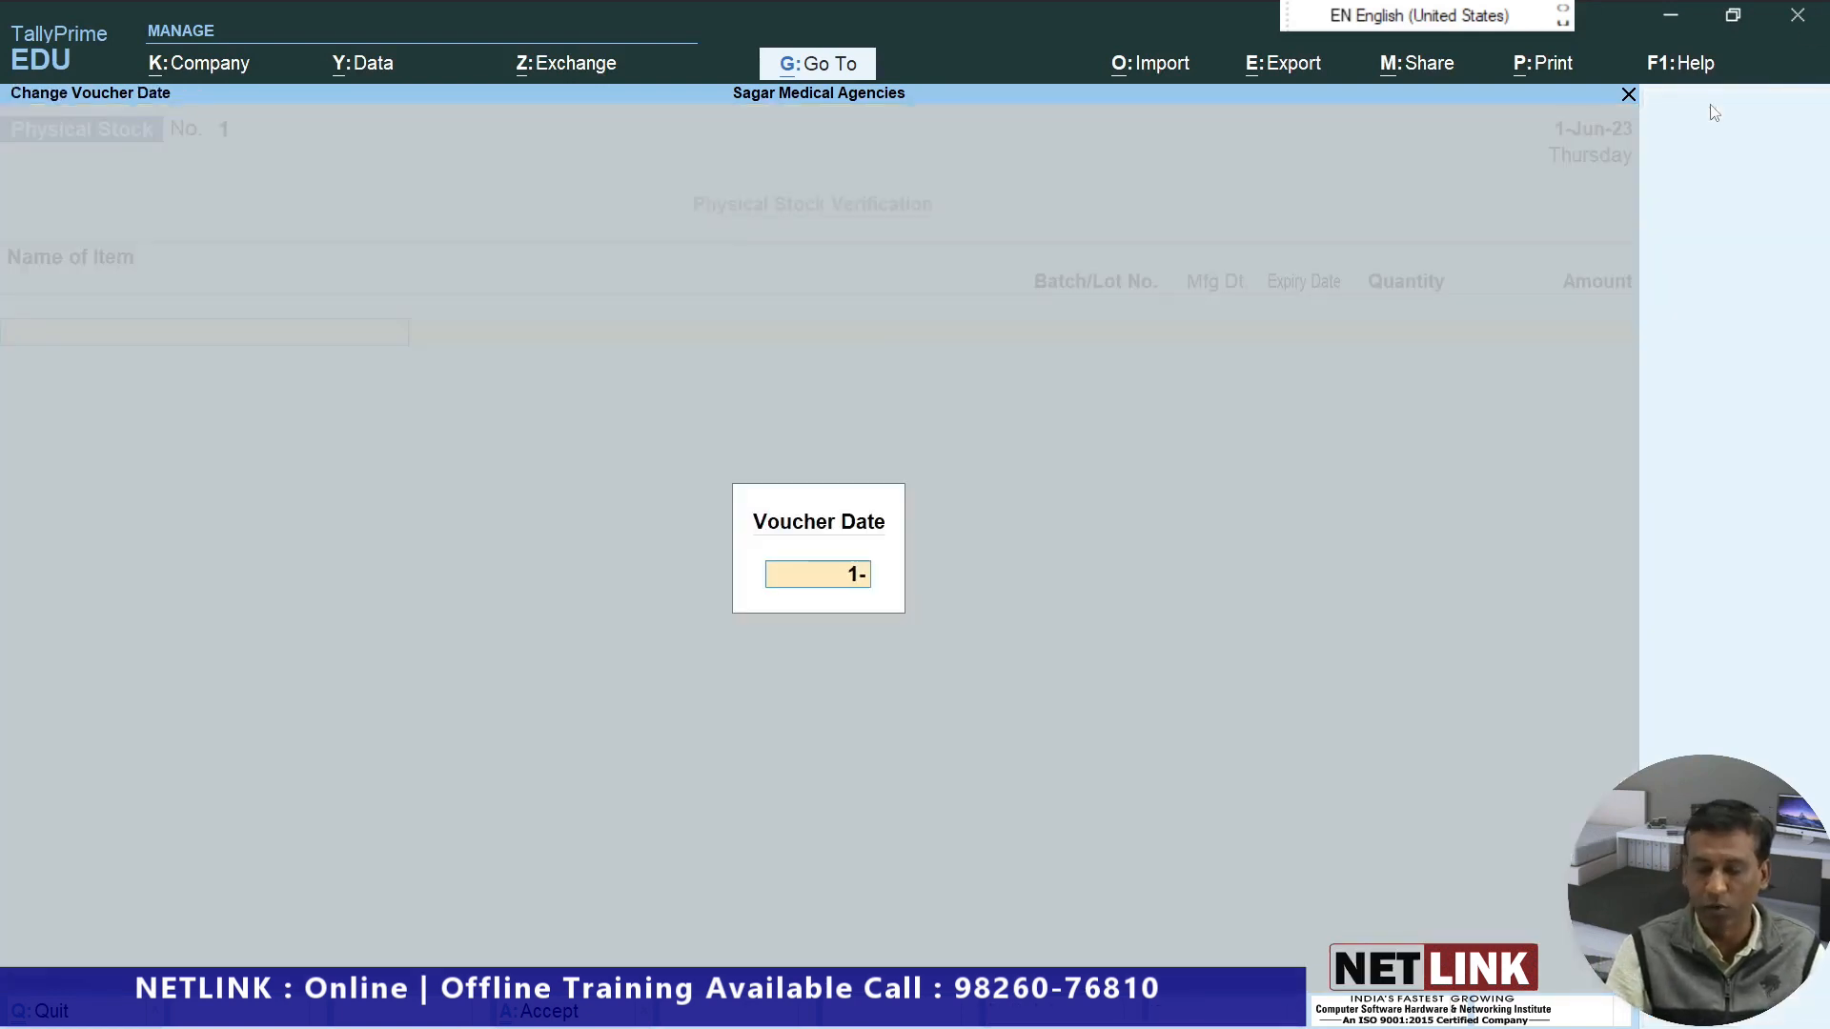
{"action": "type", "text": "10"}
{"action": "key", "text": "Return"}
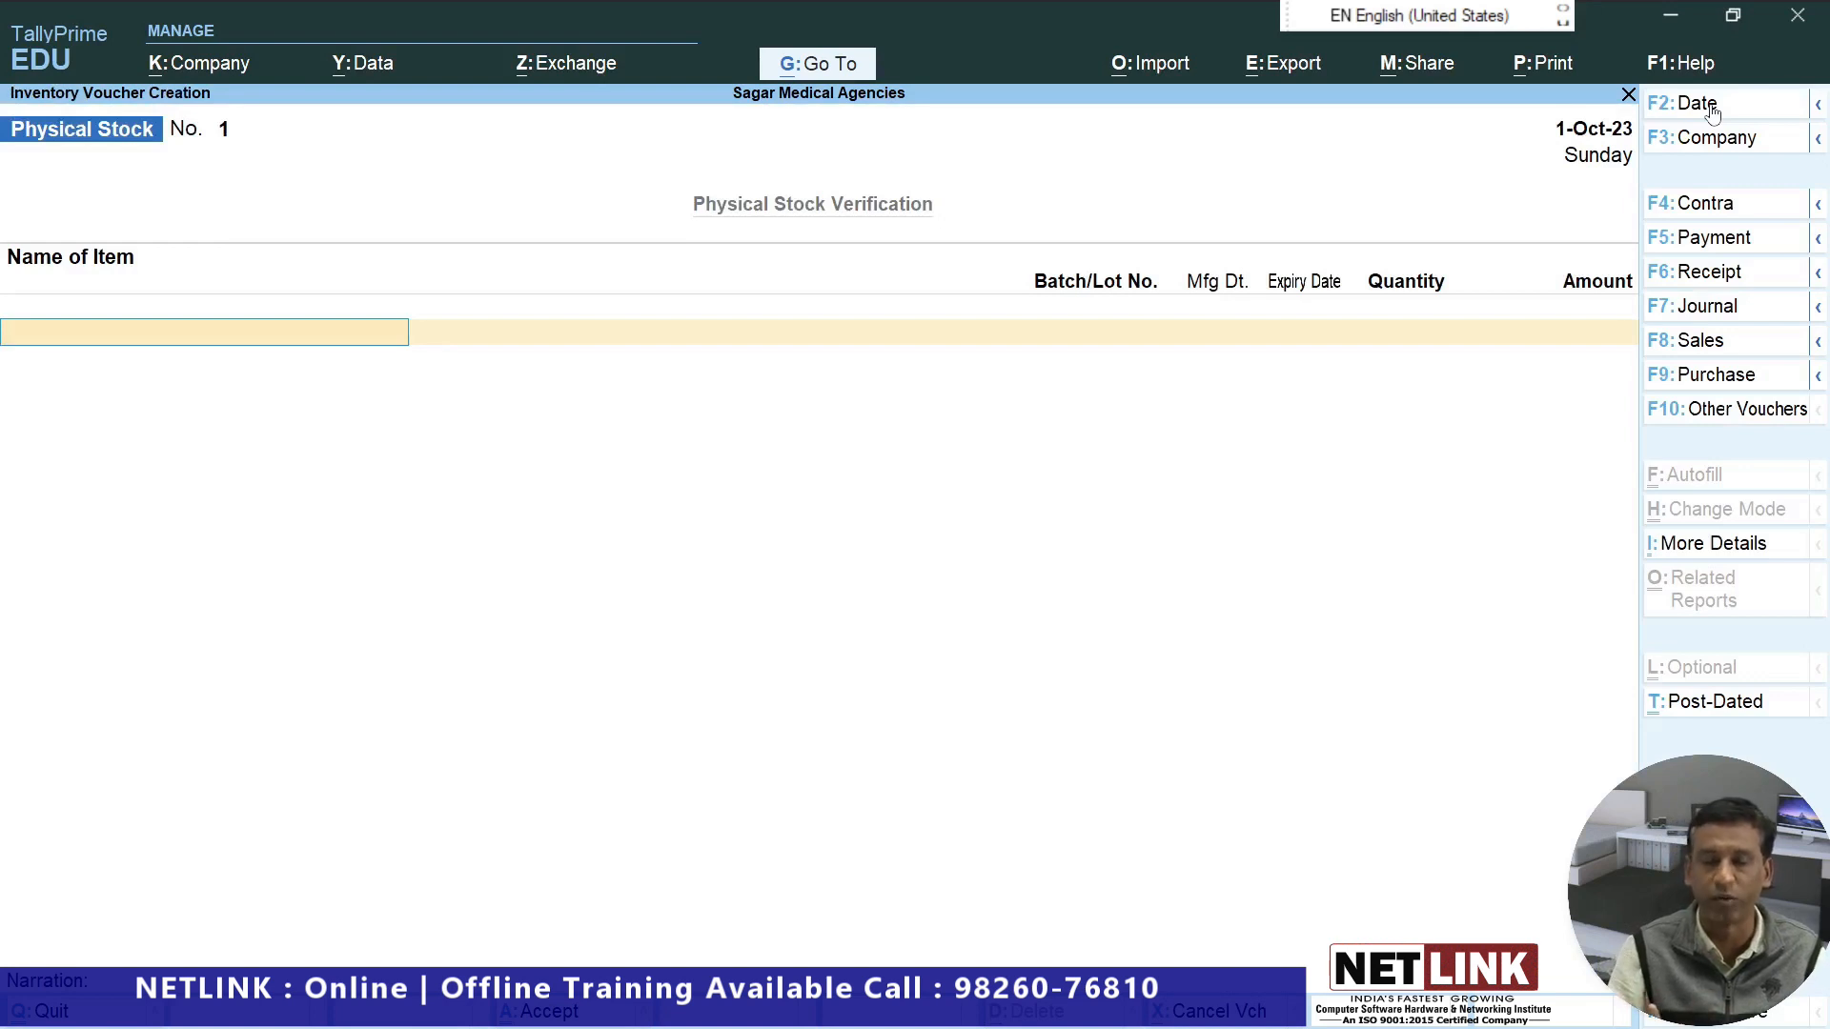
Add Glaxo 100 Ml Syrup to the physical stock voucher, counting batch 6786 at quantity 0.
{"action": "type", "text": "S"}
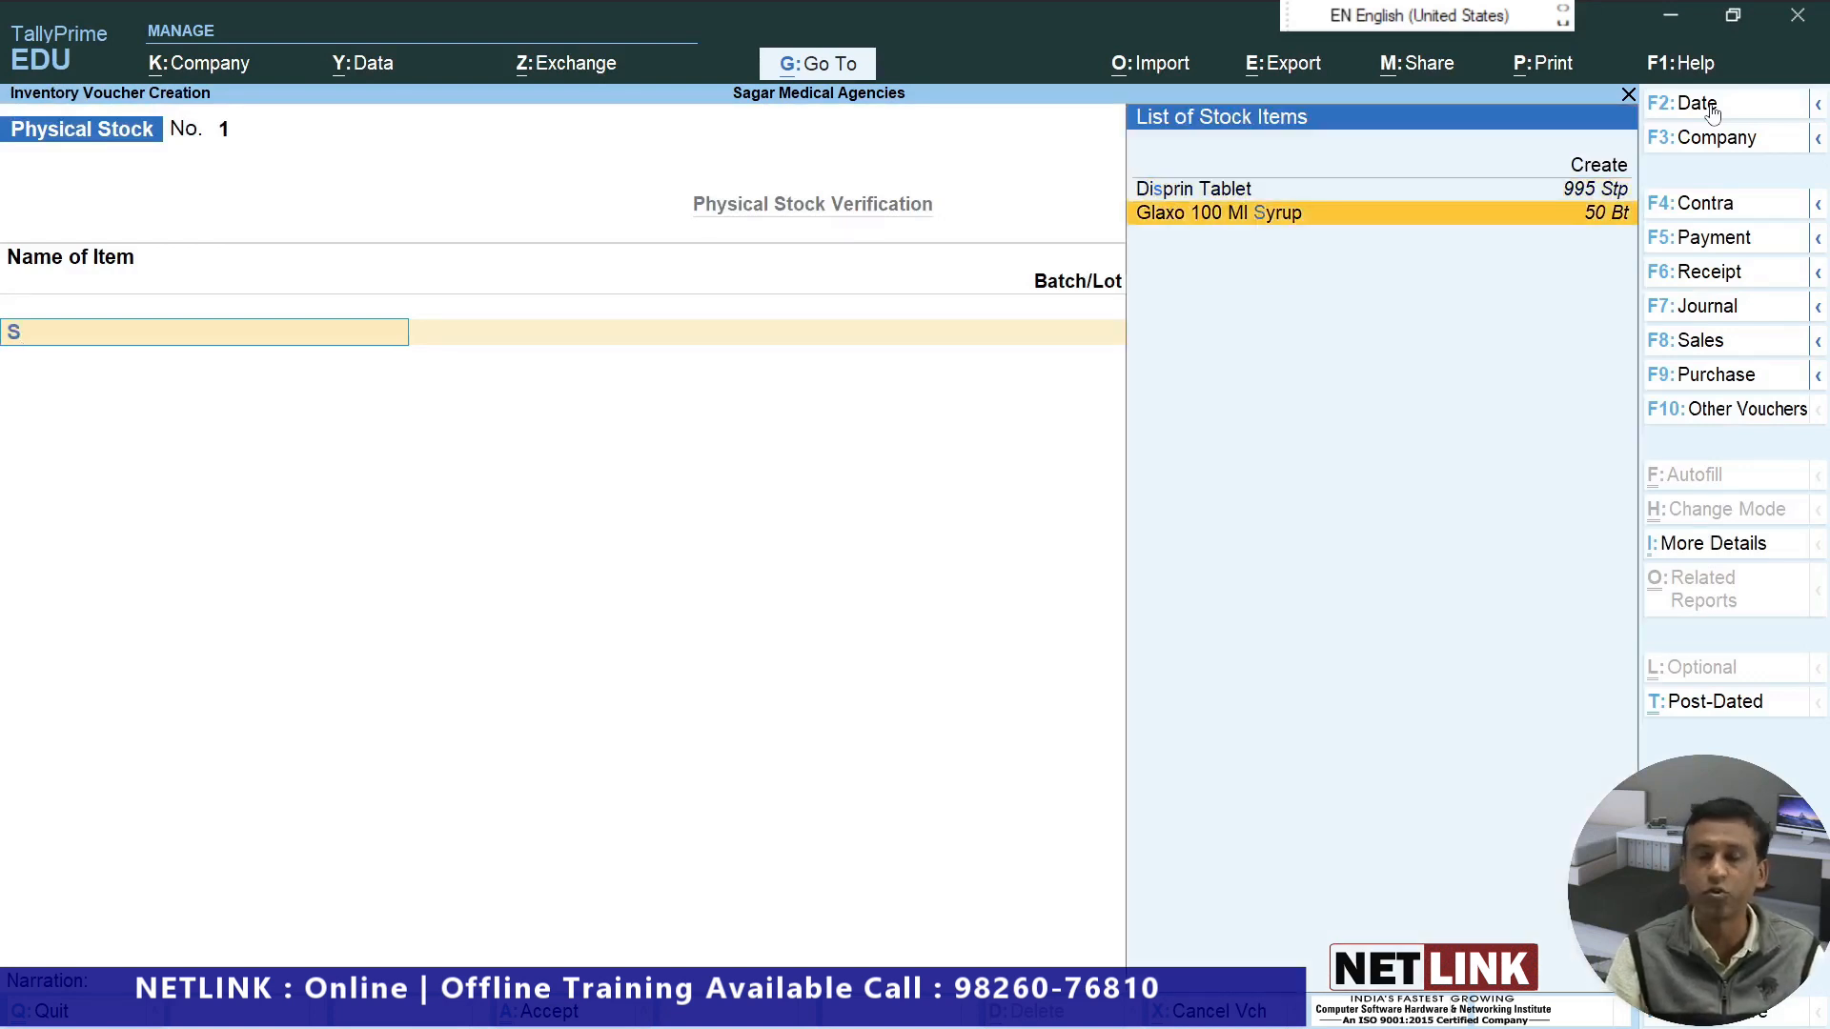
{"action": "key", "text": "Return"}
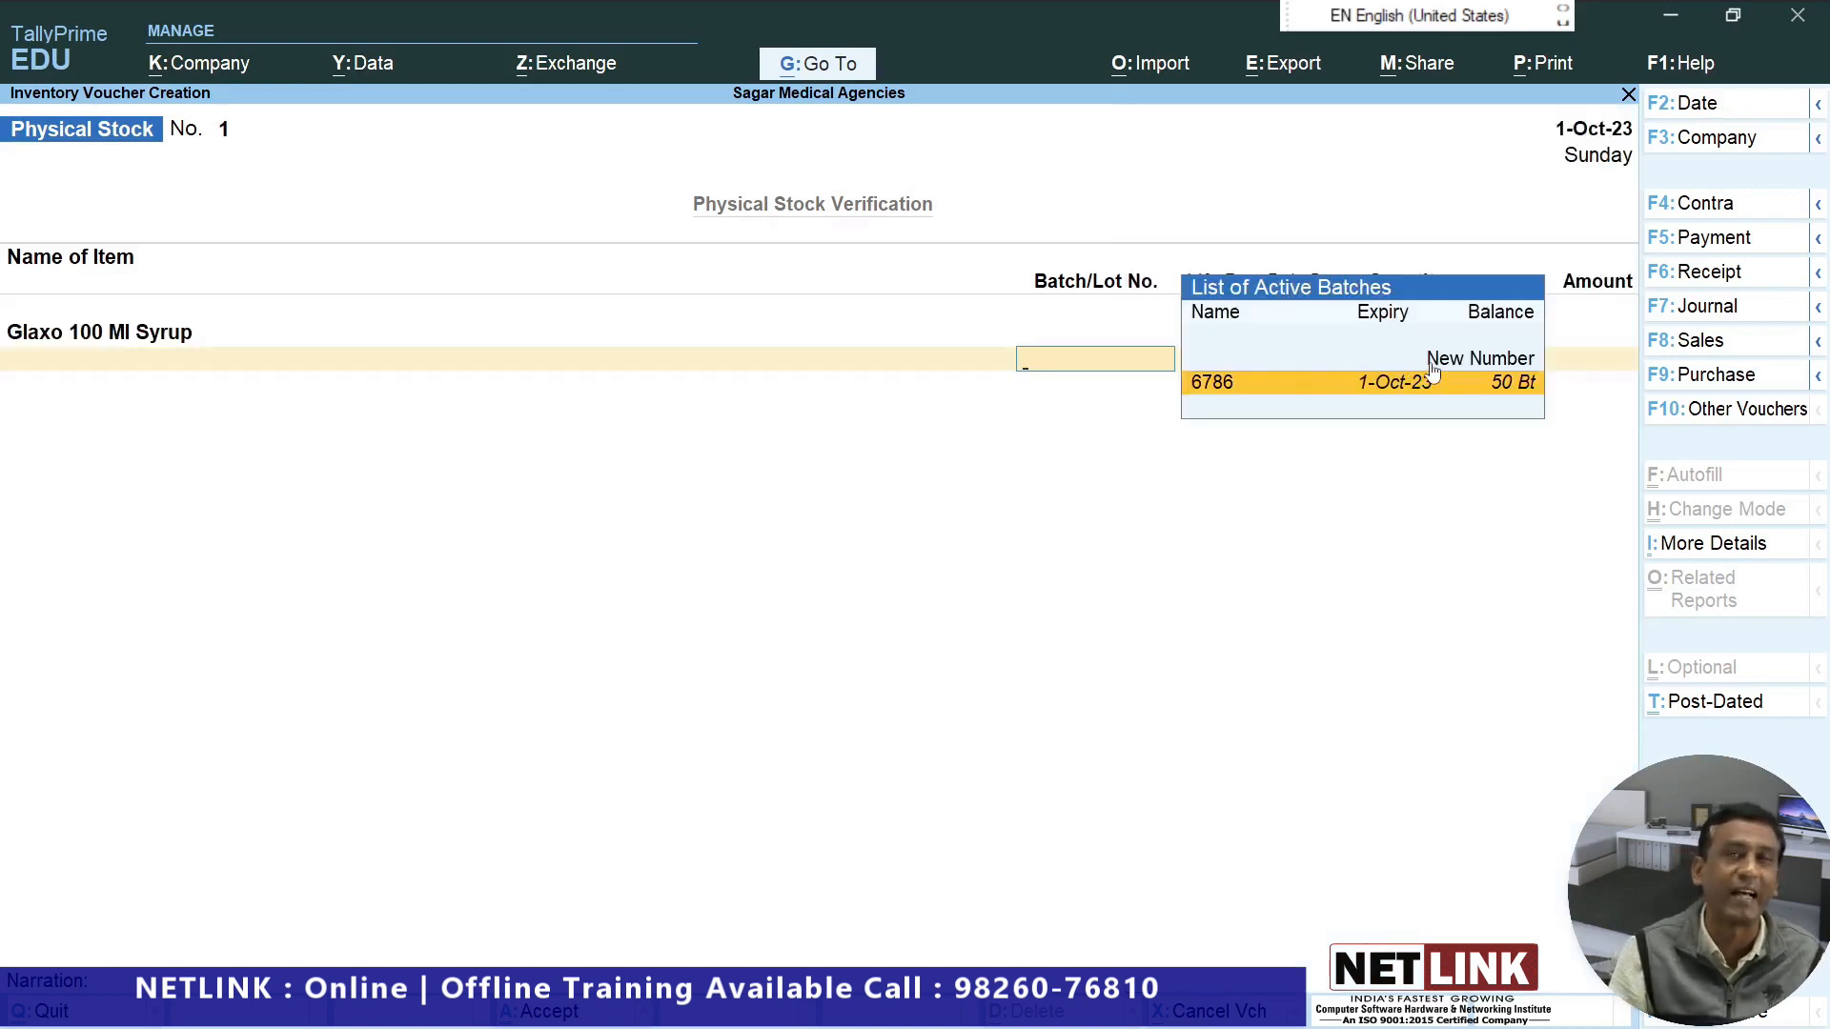
{"action": "key", "text": "Return"}
{"action": "key", "text": "Return"}
{"action": "key", "text": "Return"}
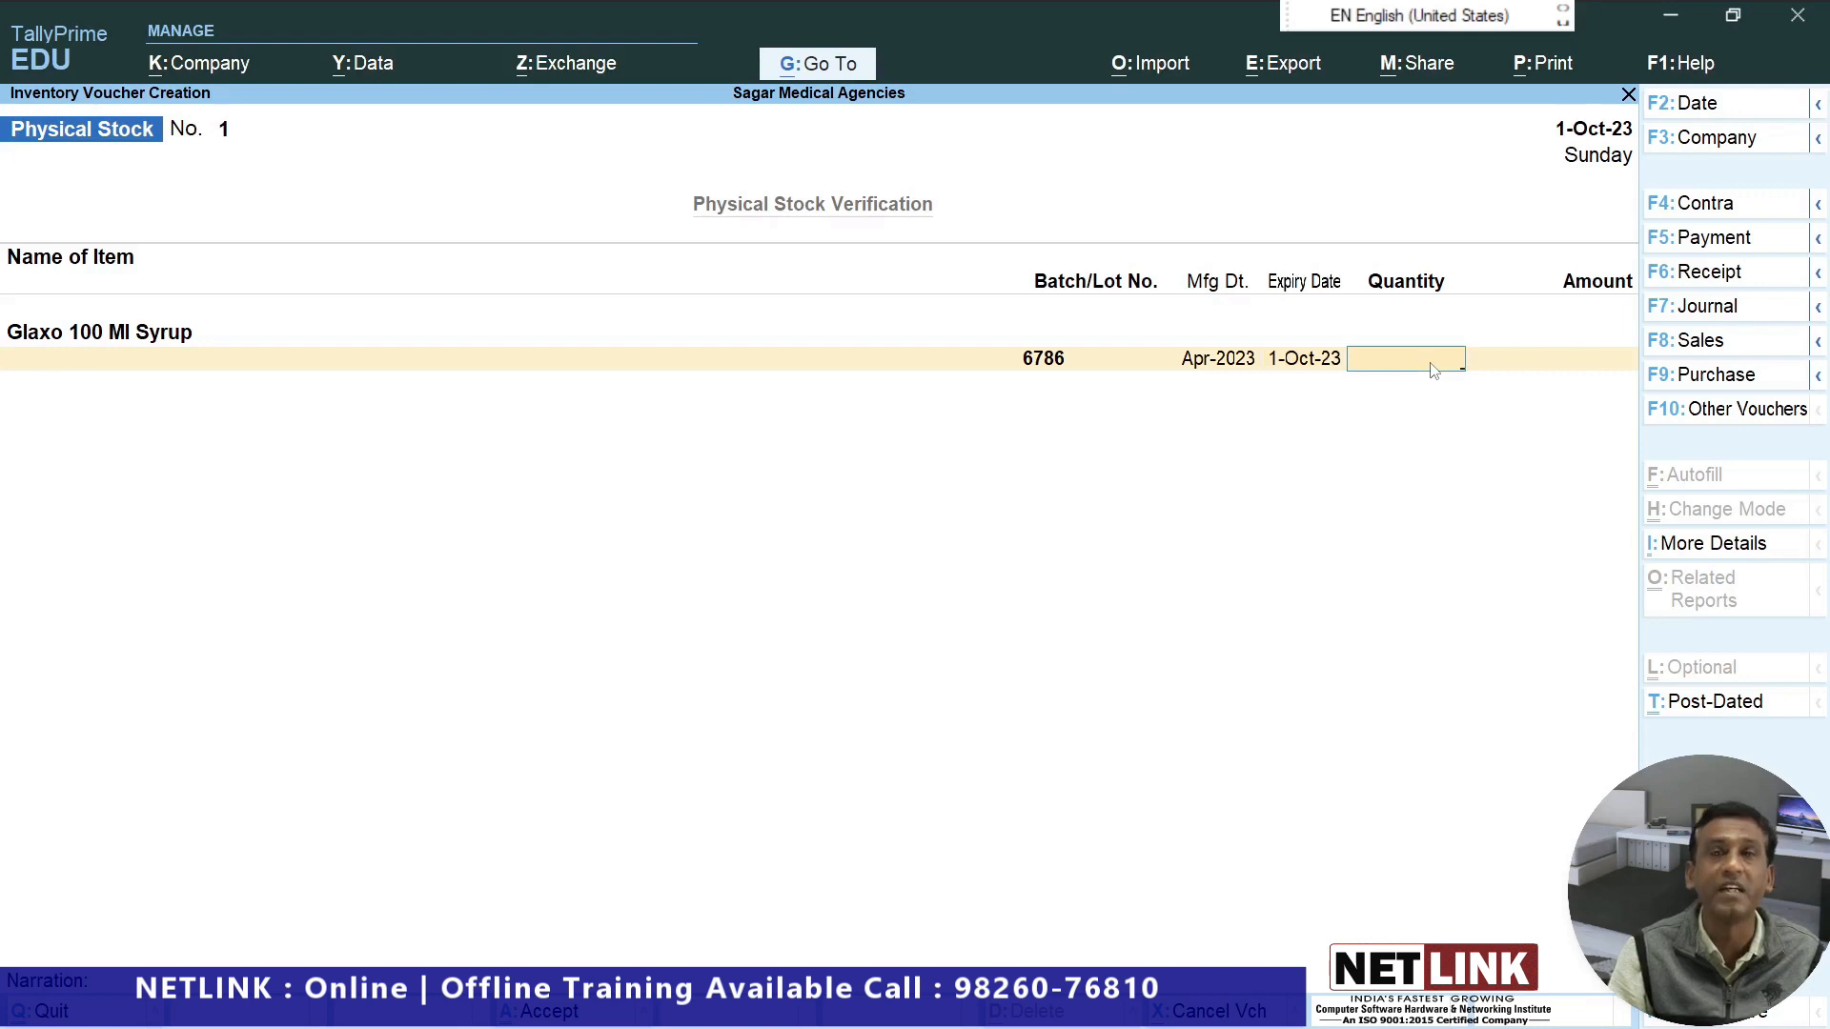
{"action": "type", "text": "0"}
{"action": "key", "text": "Return"}
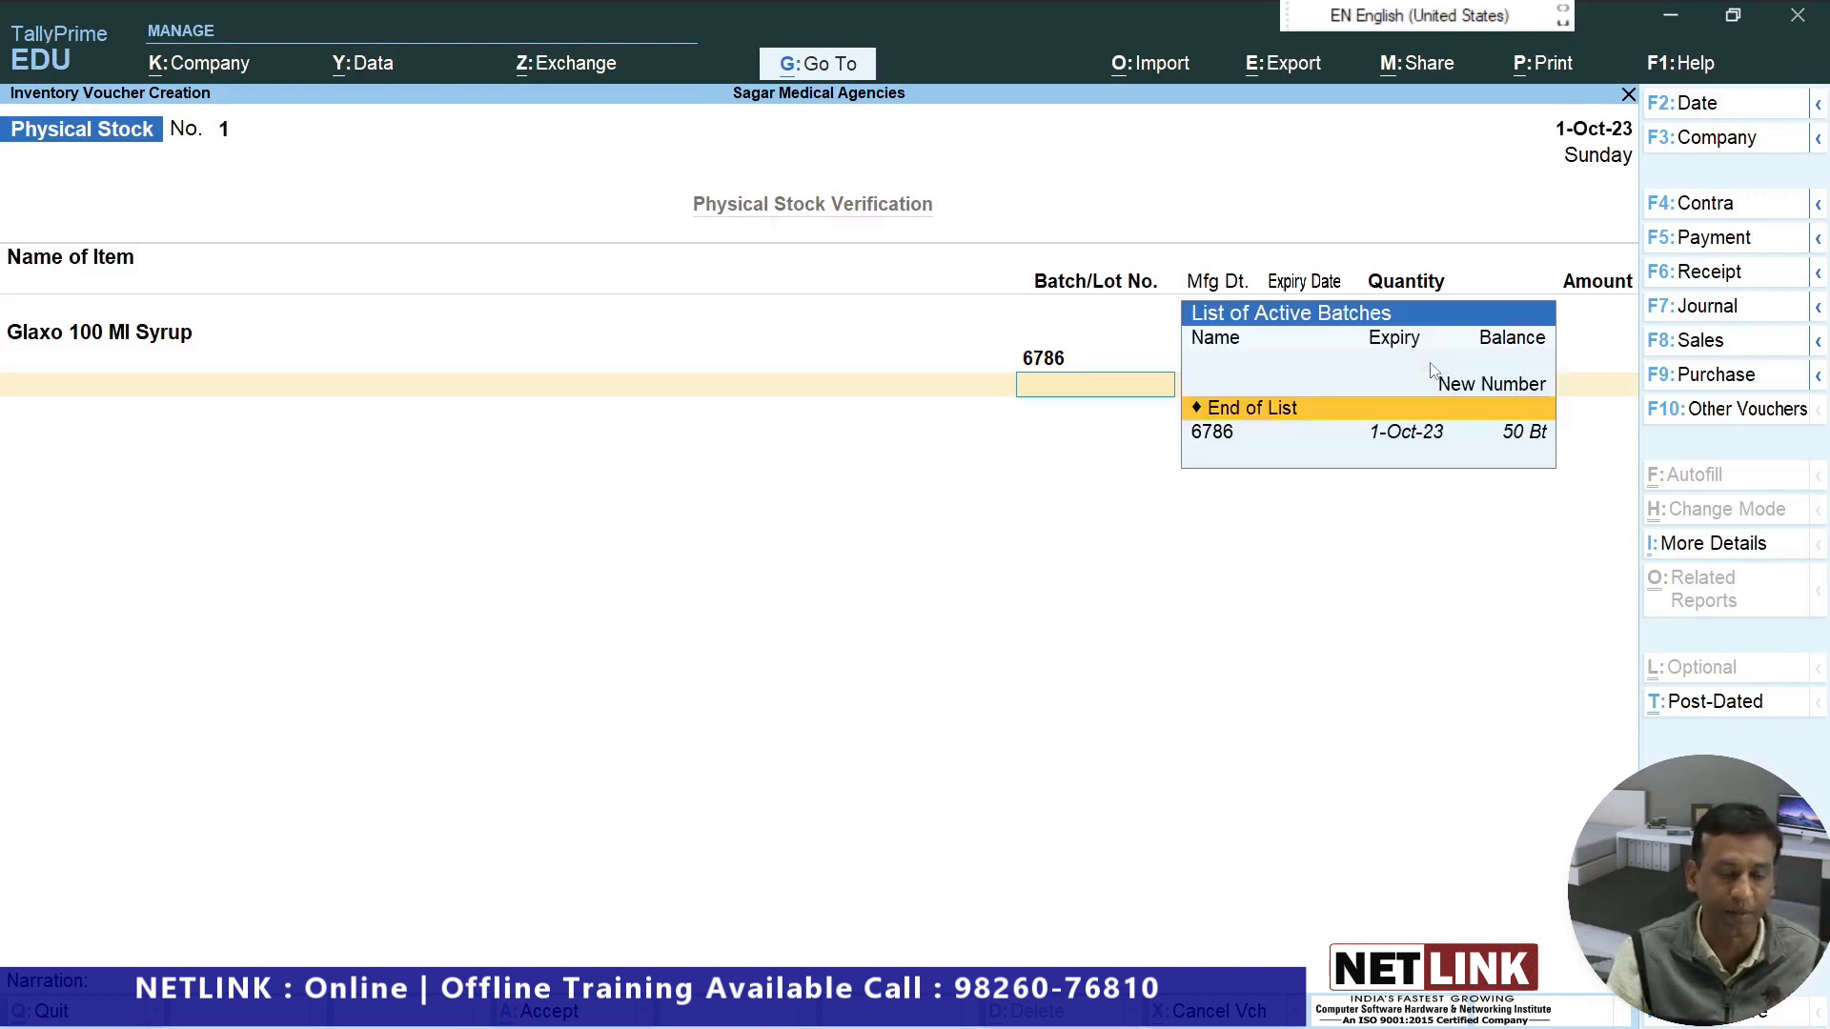
Recheck the quantity of batch 6786, end the batch and item lists, and save the physical stock voucher.
{"action": "key", "text": "Return"}
{"action": "type", "text": "D"}
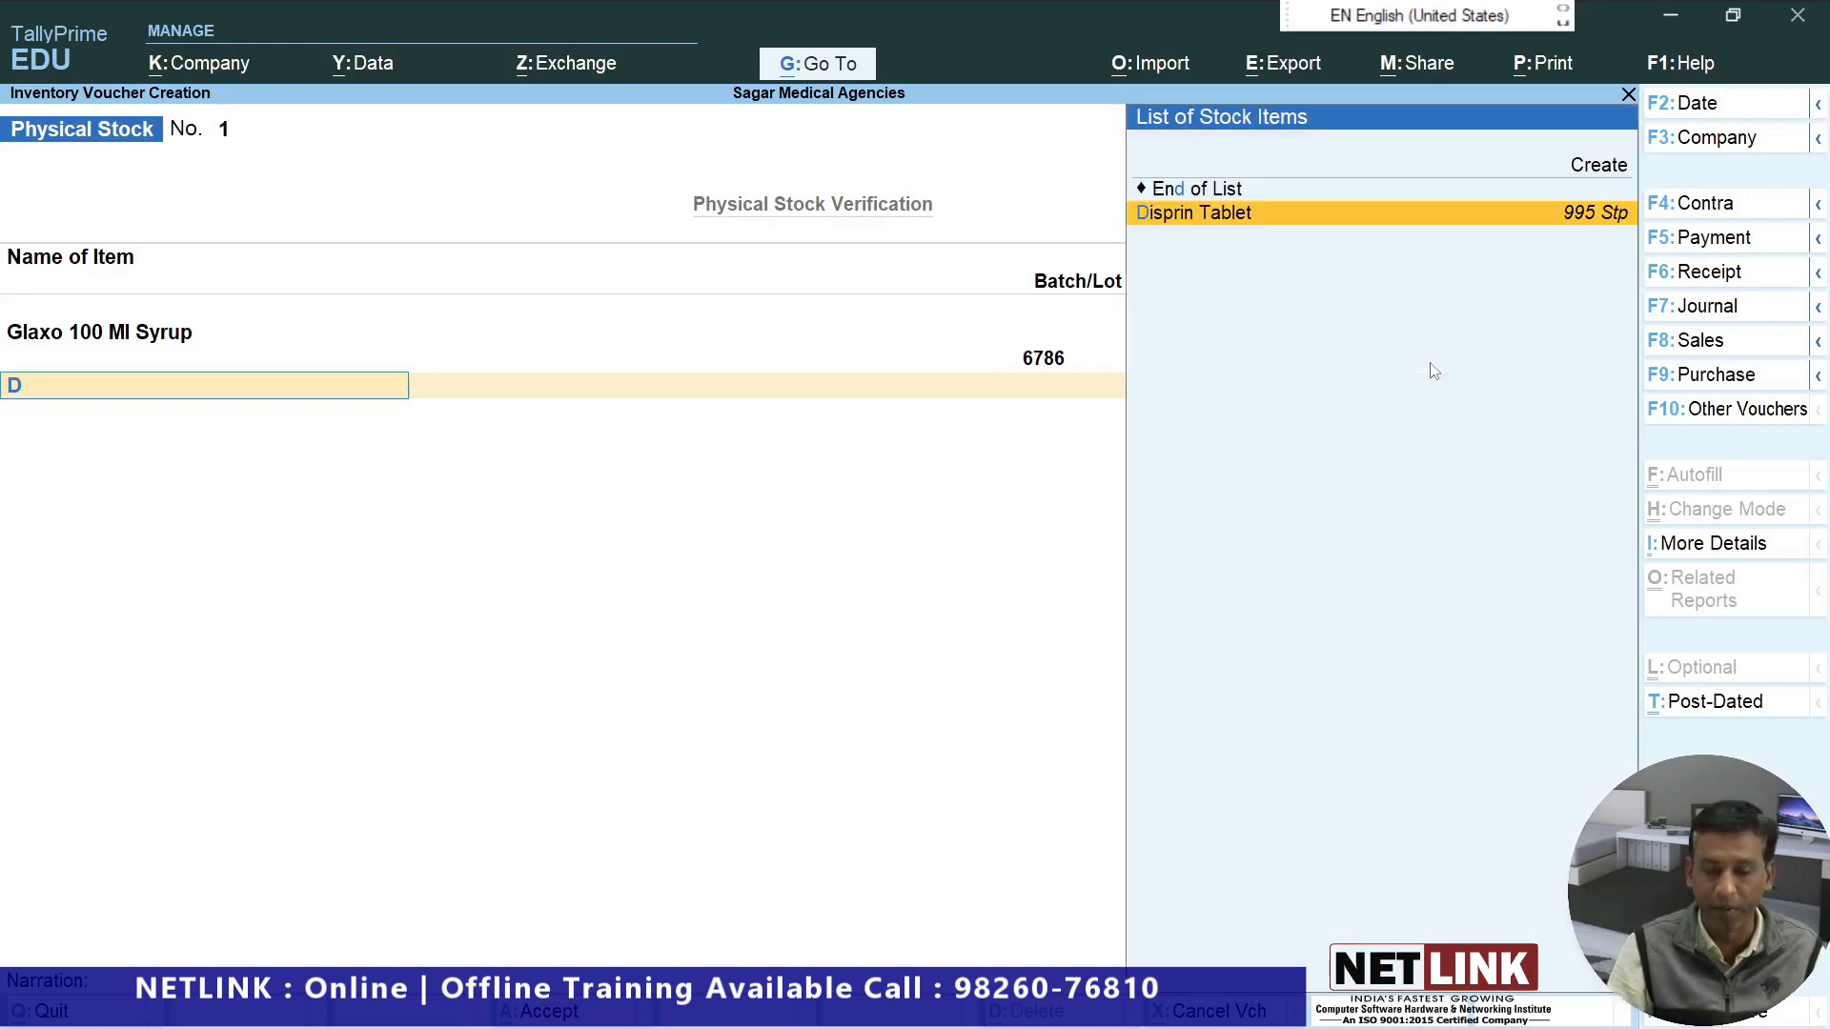
{"action": "key", "text": "BackSpace"}
{"action": "key", "text": "BackSpace"}
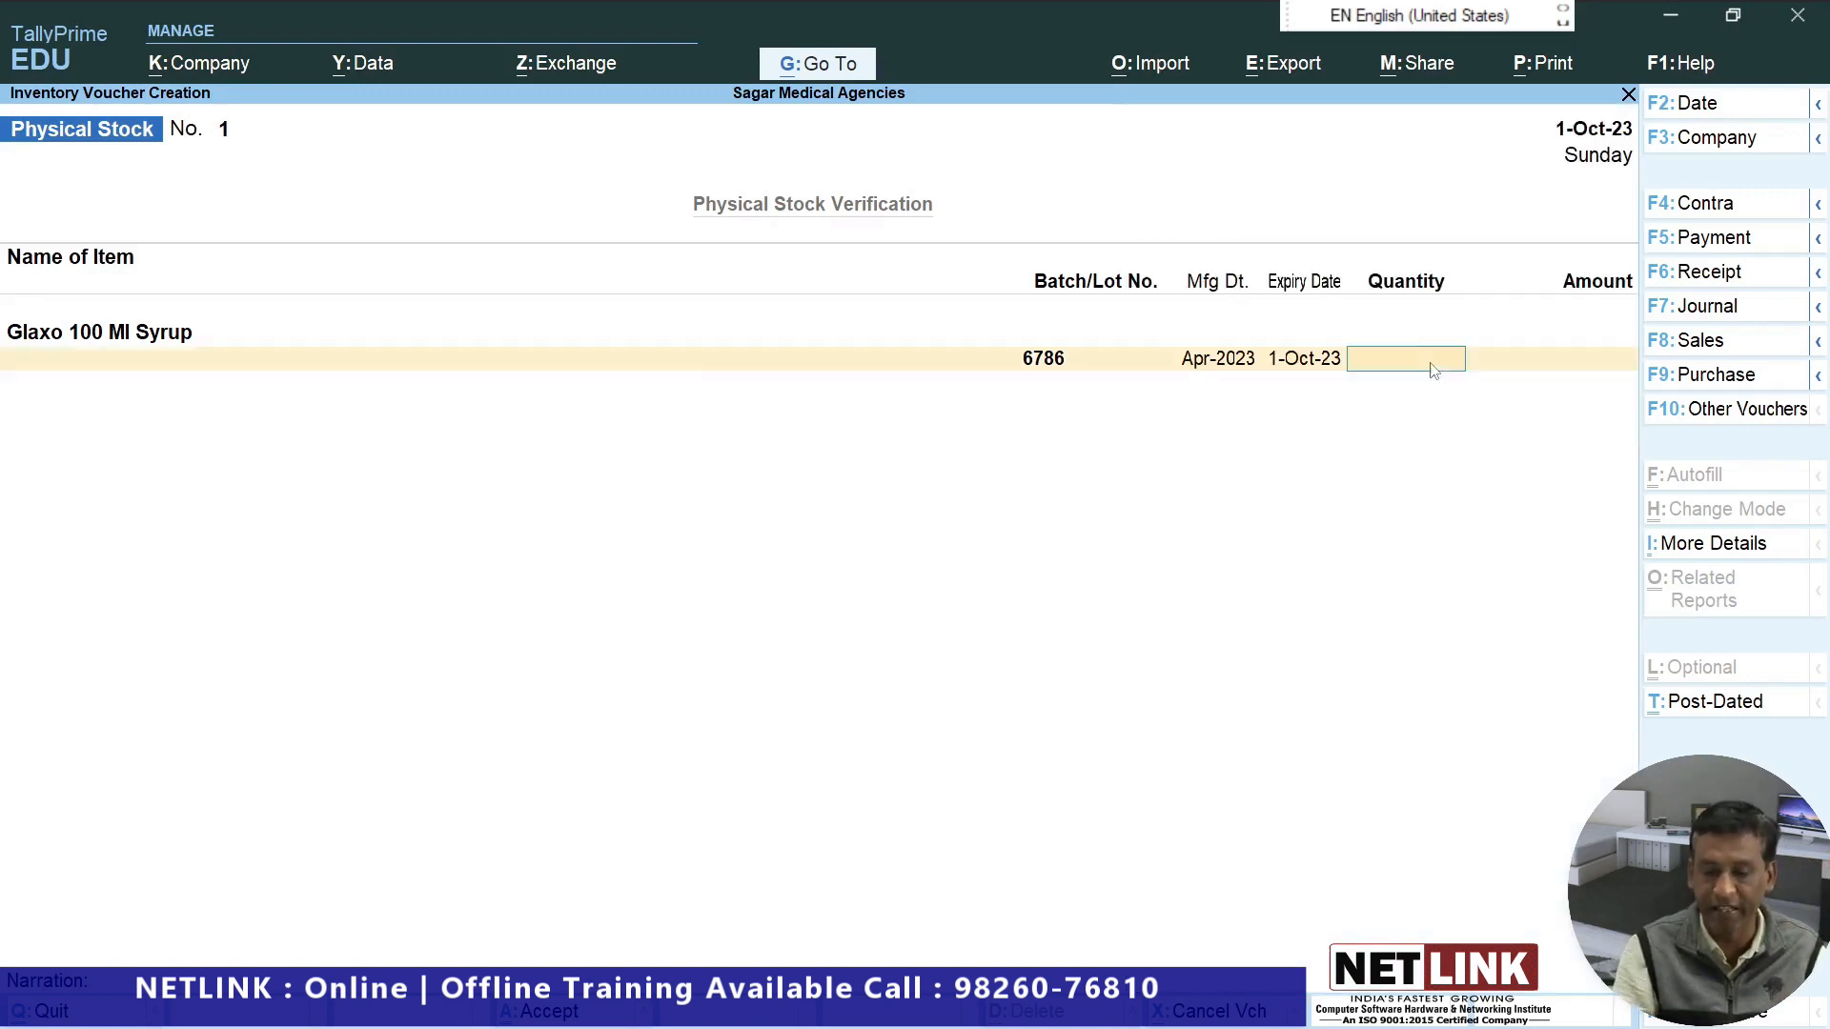
{"action": "key", "text": "Return"}
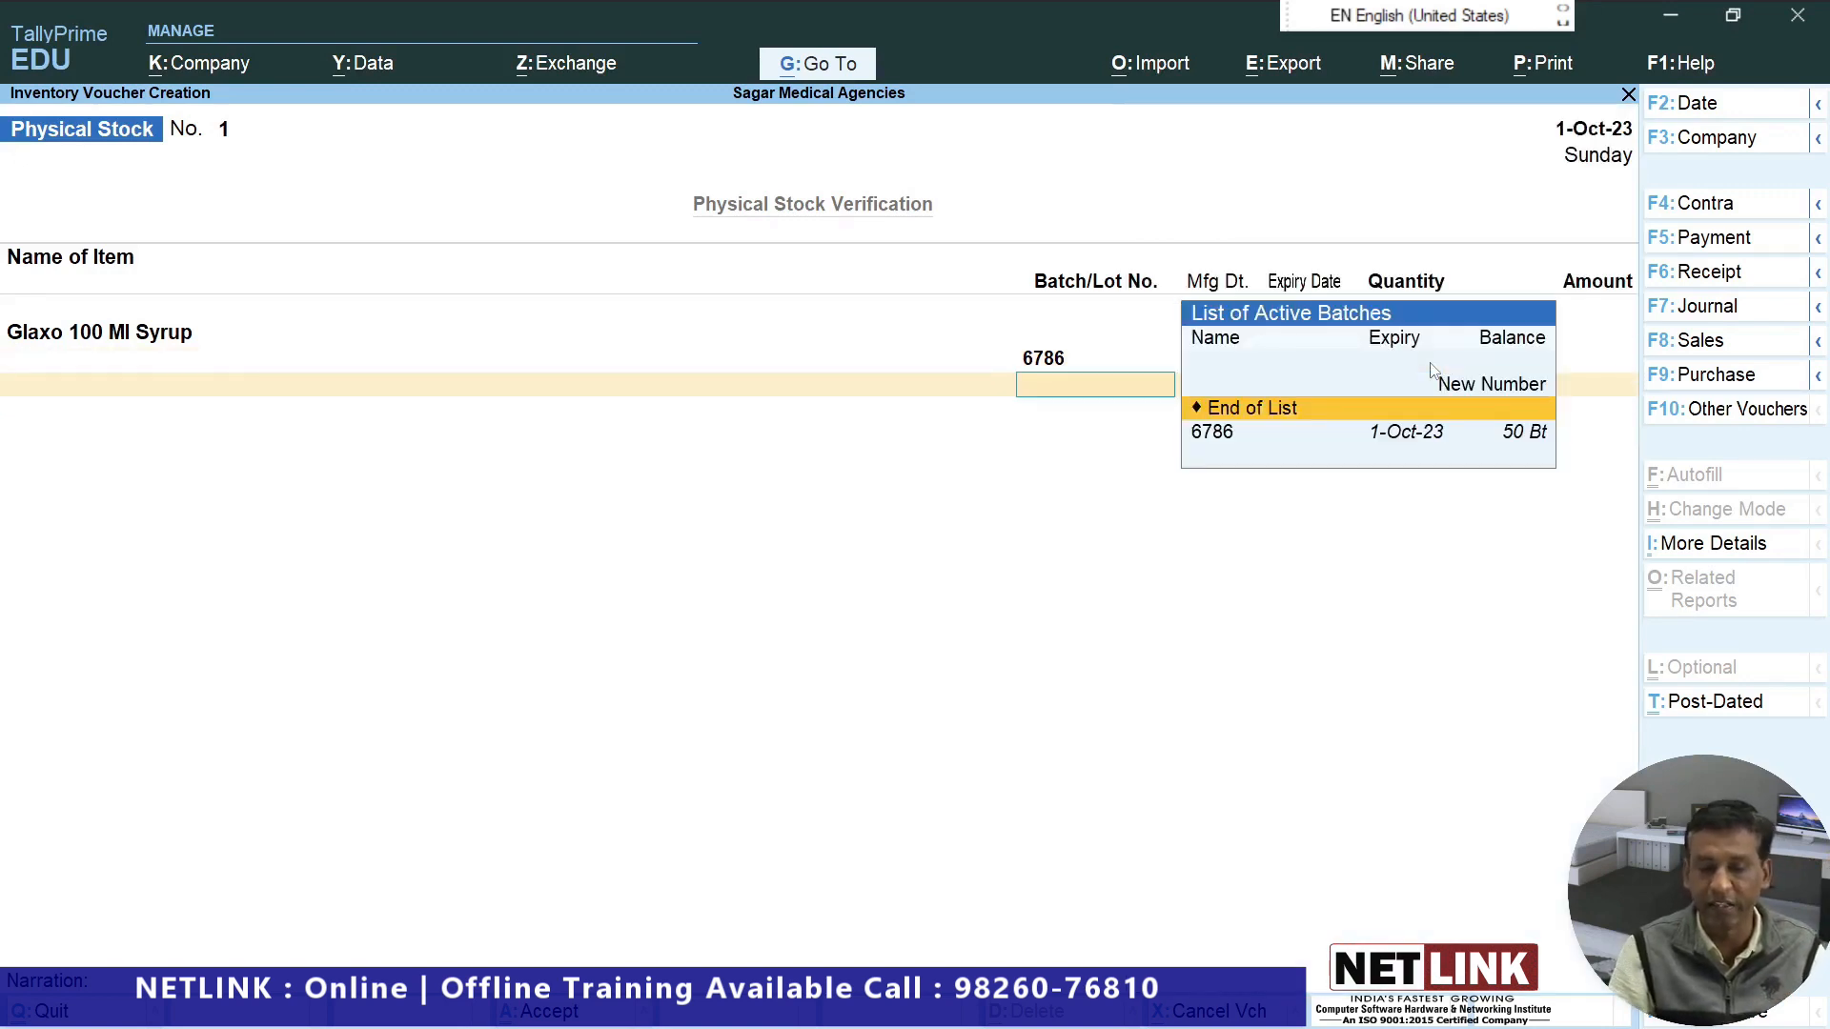
{"action": "key", "text": "BackSpace"}
{"action": "key", "text": "BackSpace"}
{"action": "key", "text": "Return"}
{"action": "key", "text": "Return"}
{"action": "key", "text": "Return"}
{"action": "key", "text": "Return"}
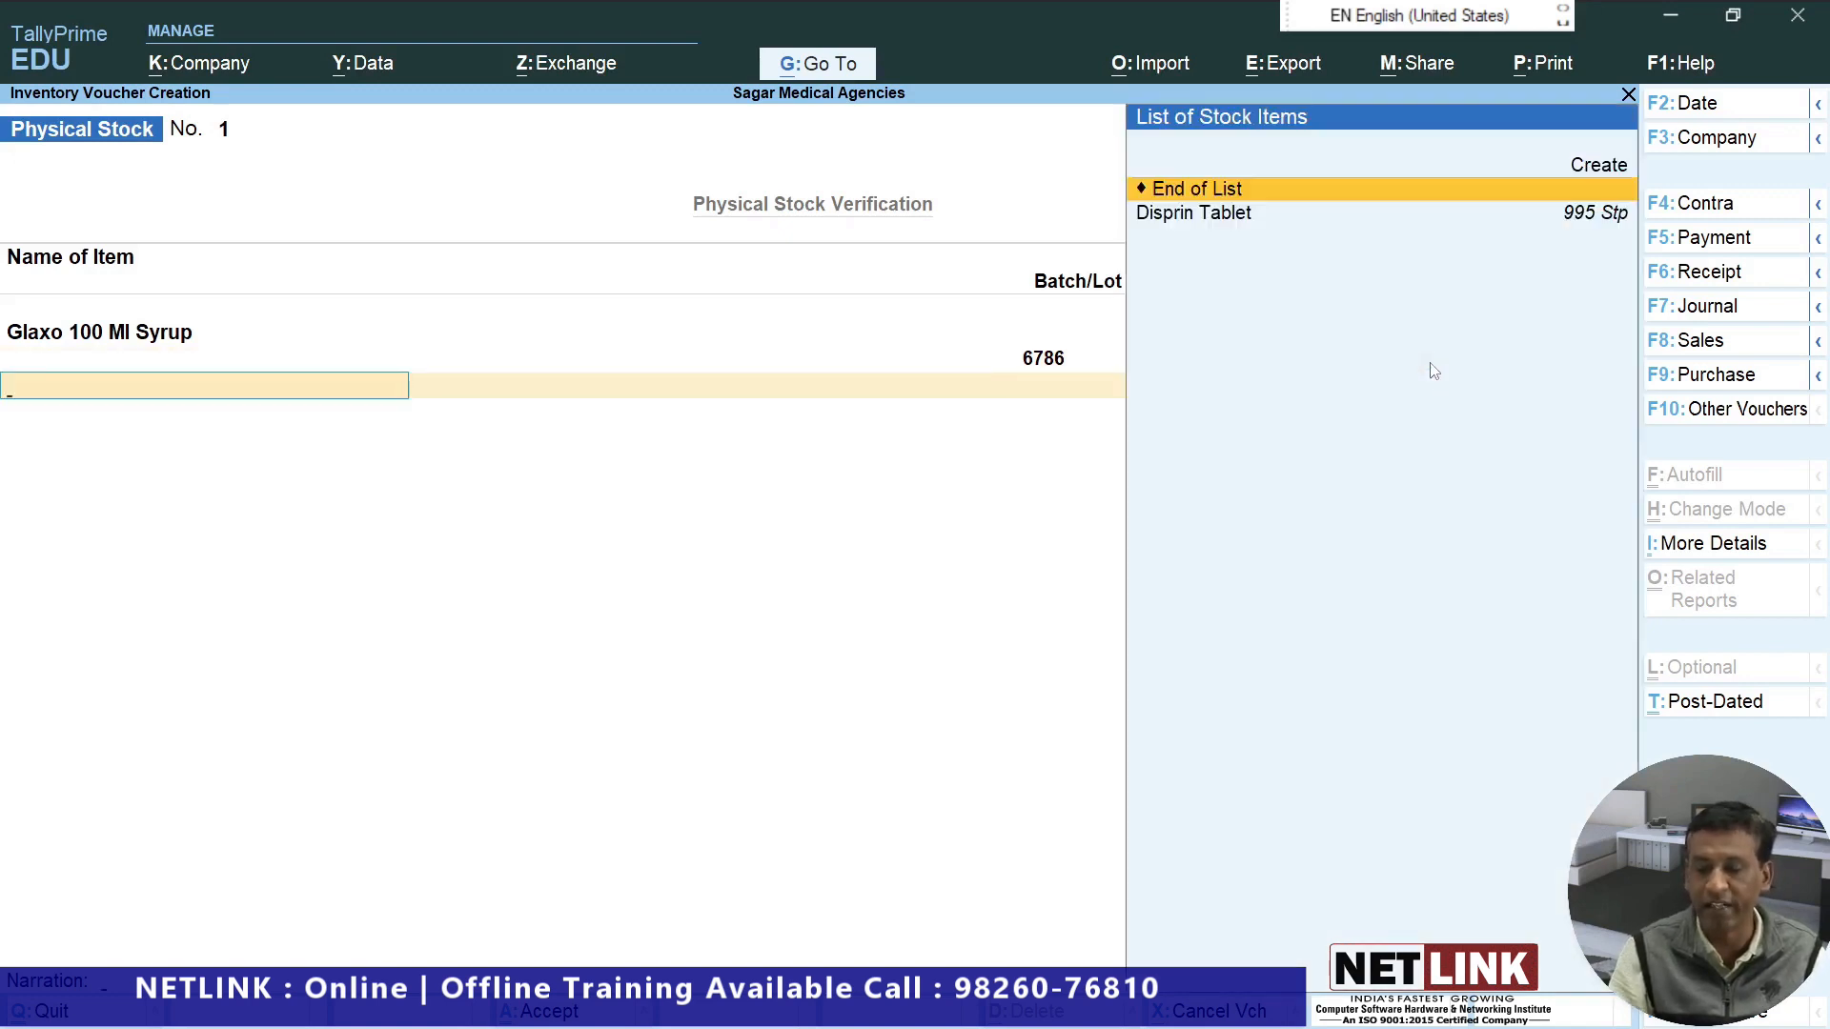
{"action": "key", "text": "Return"}
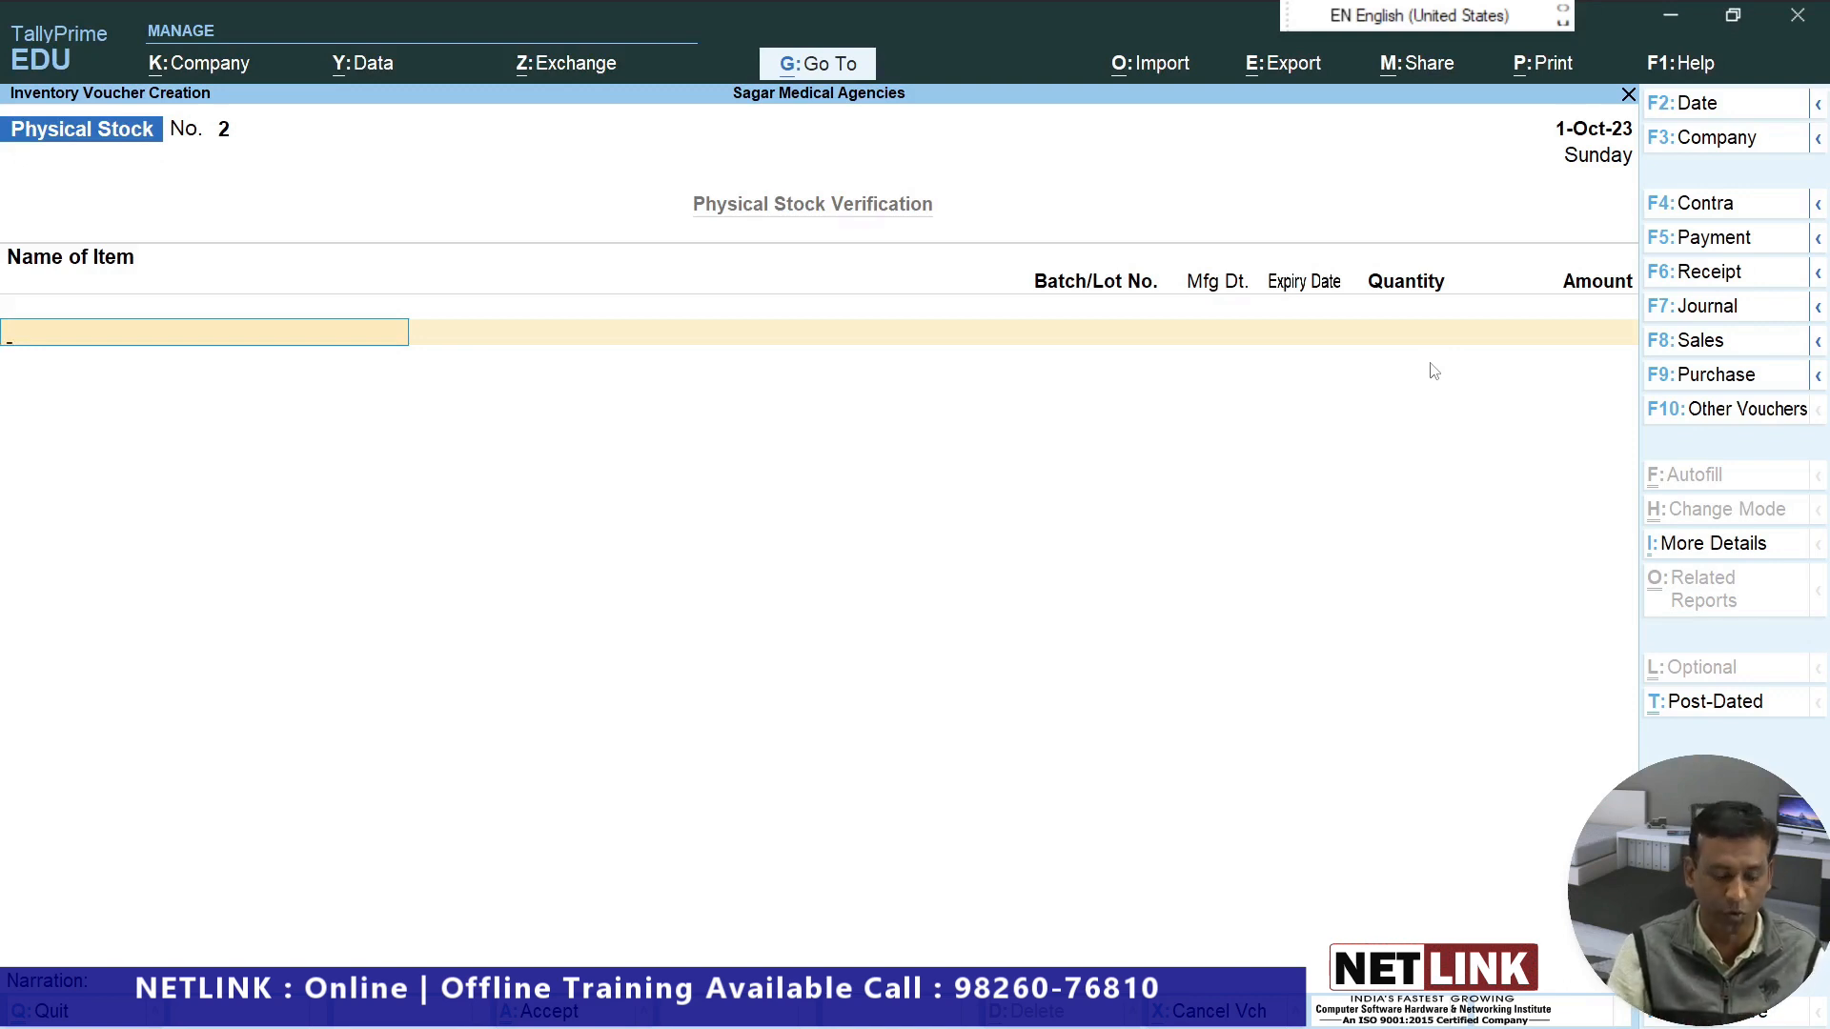
{"action": "type", "text": "S"}
{"action": "key", "text": "Down"}
{"action": "key", "text": "Up"}
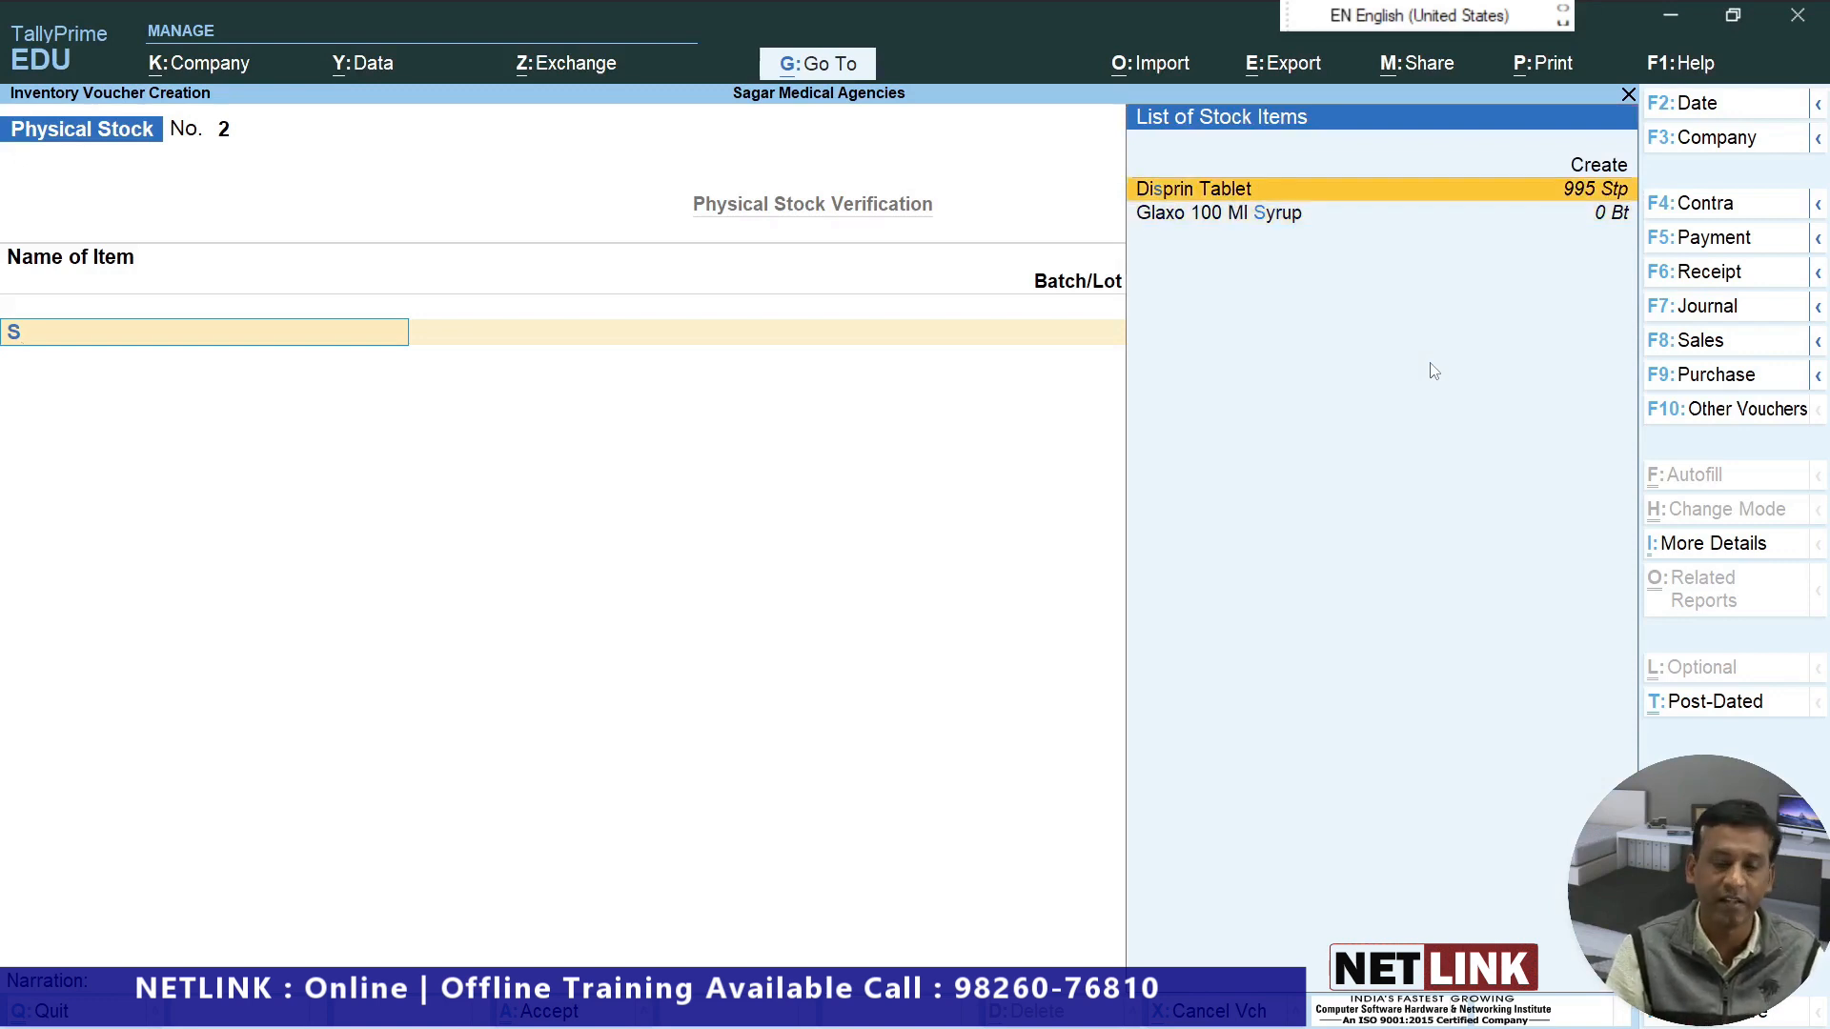
{"action": "key", "text": "Return"}
{"action": "key", "text": "Return"}
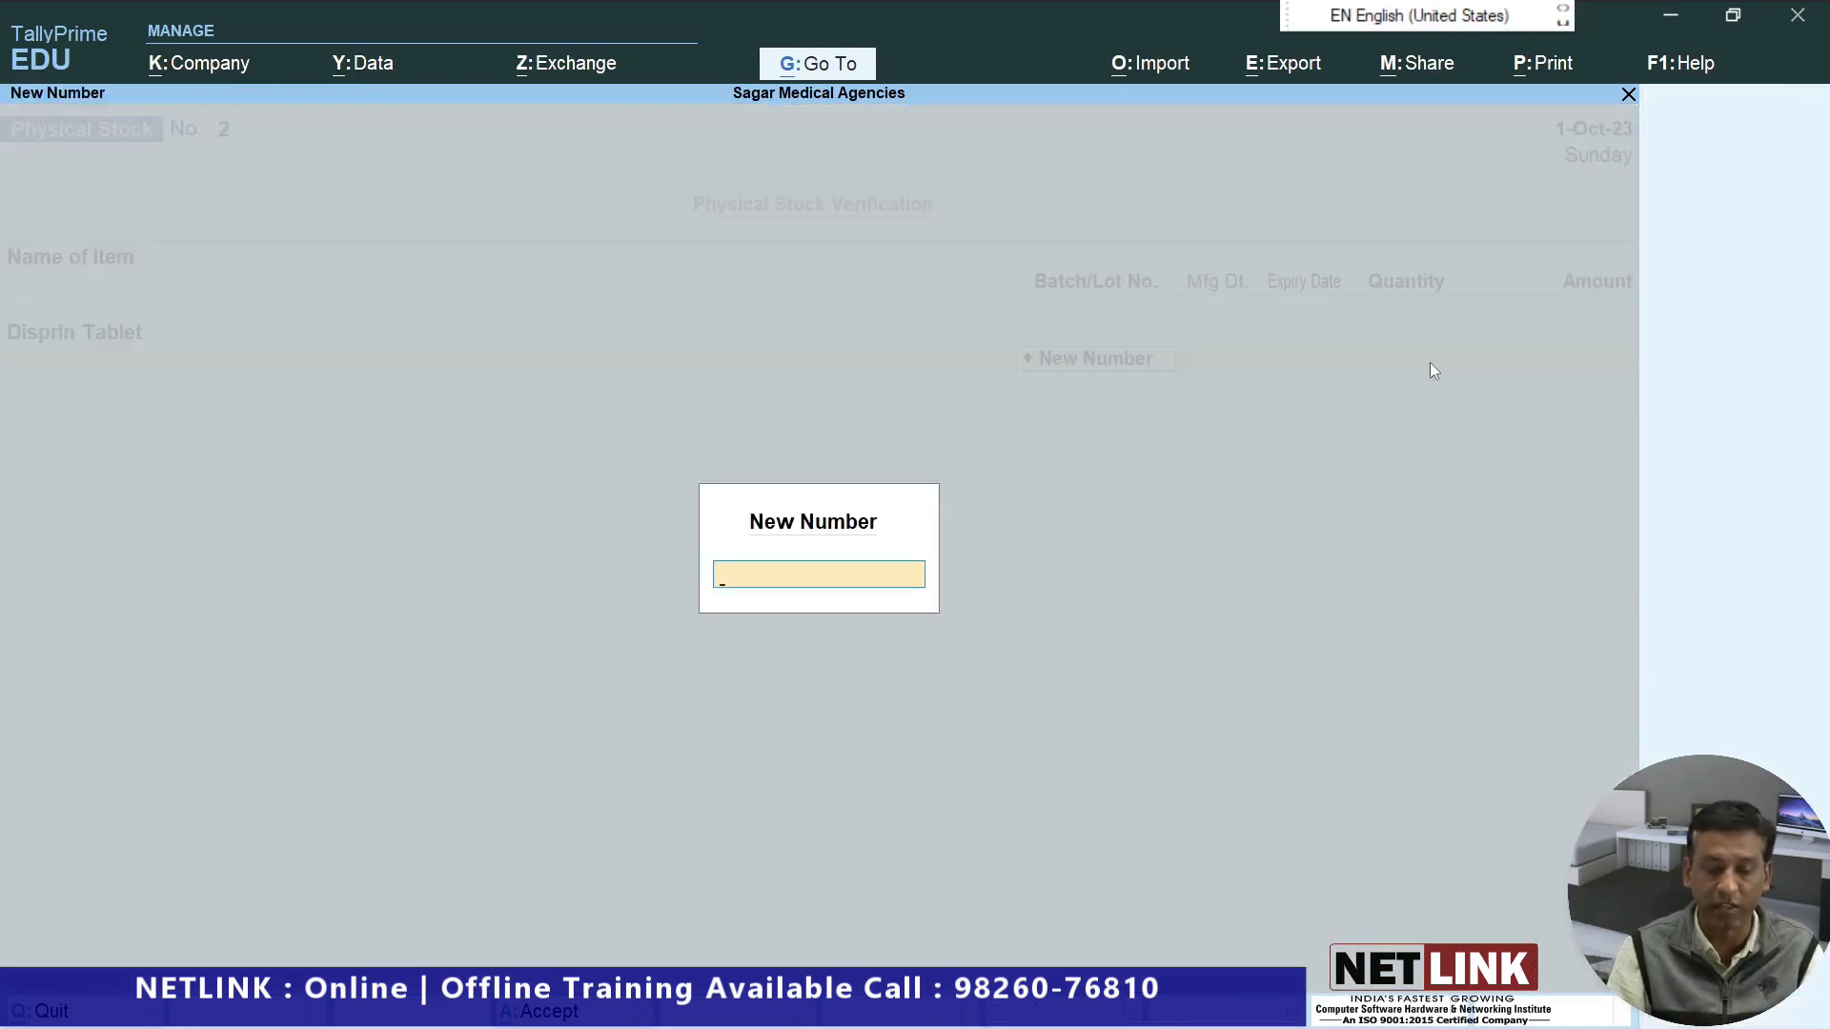
{"action": "key", "text": "Escape"}
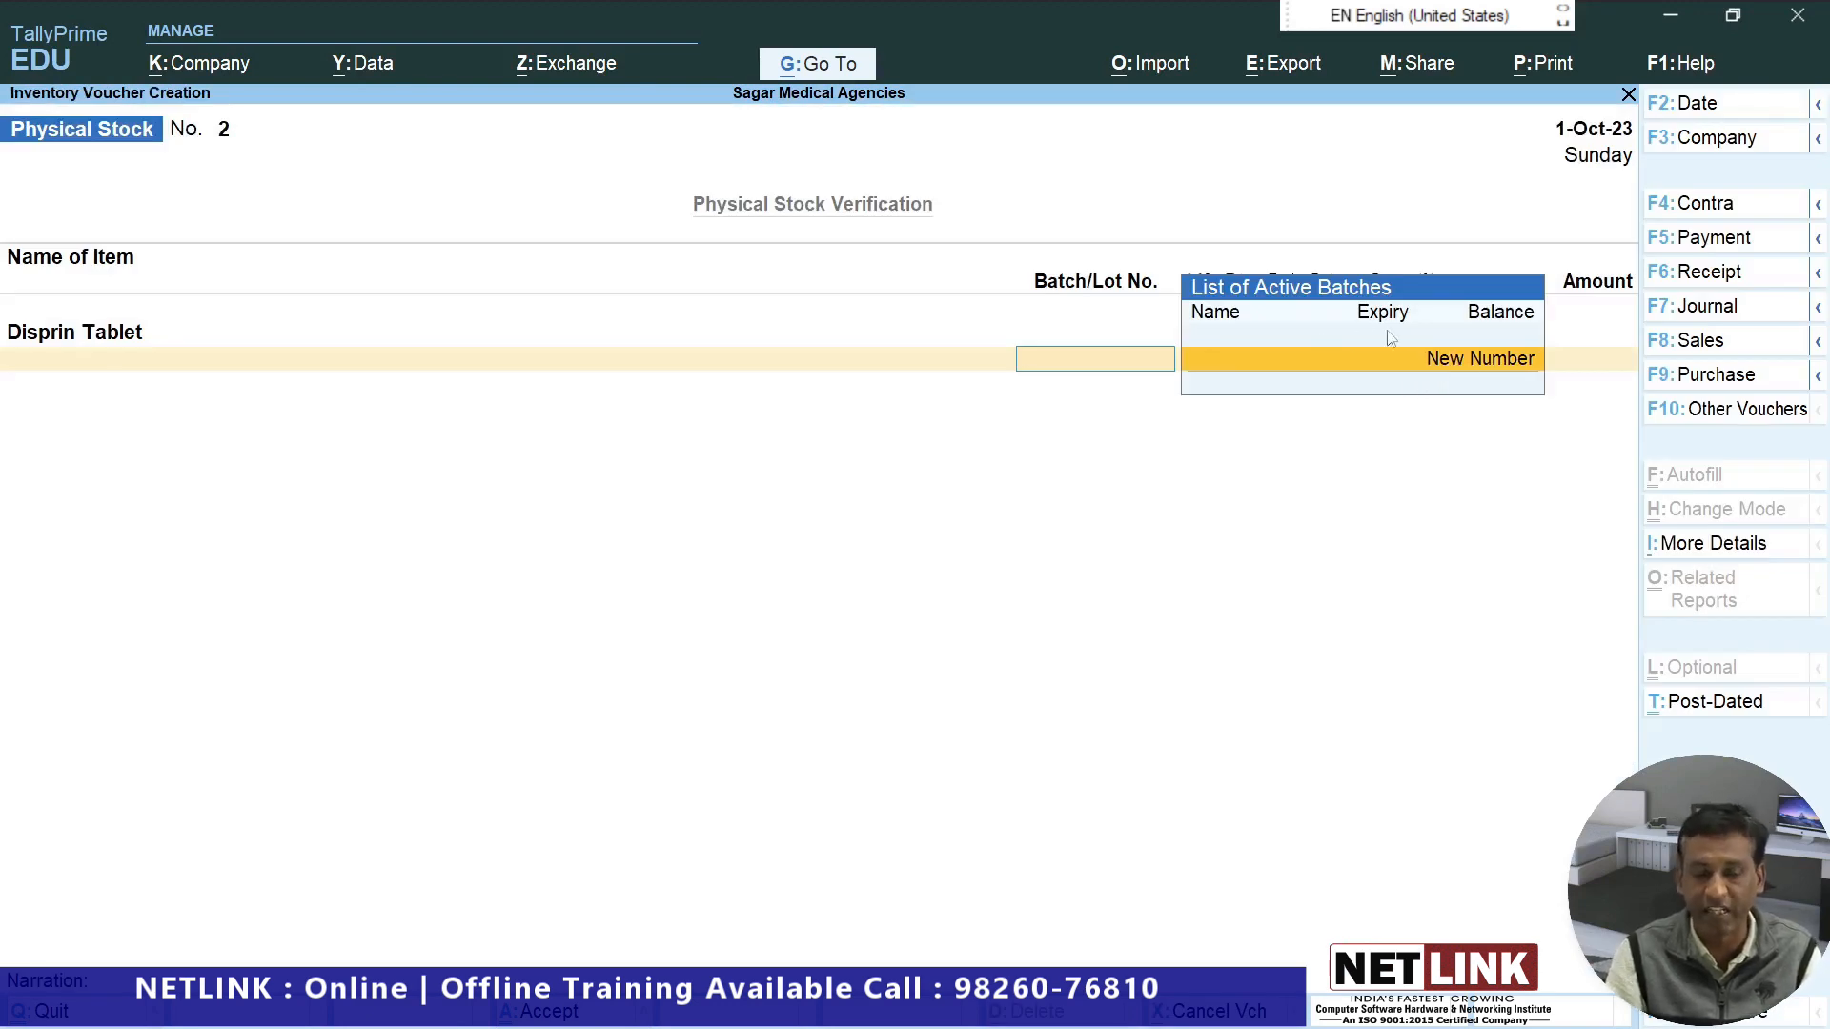
{"action": "left_click", "coordinate": [1678, 105]}
{"action": "type", "text": "1-10"}
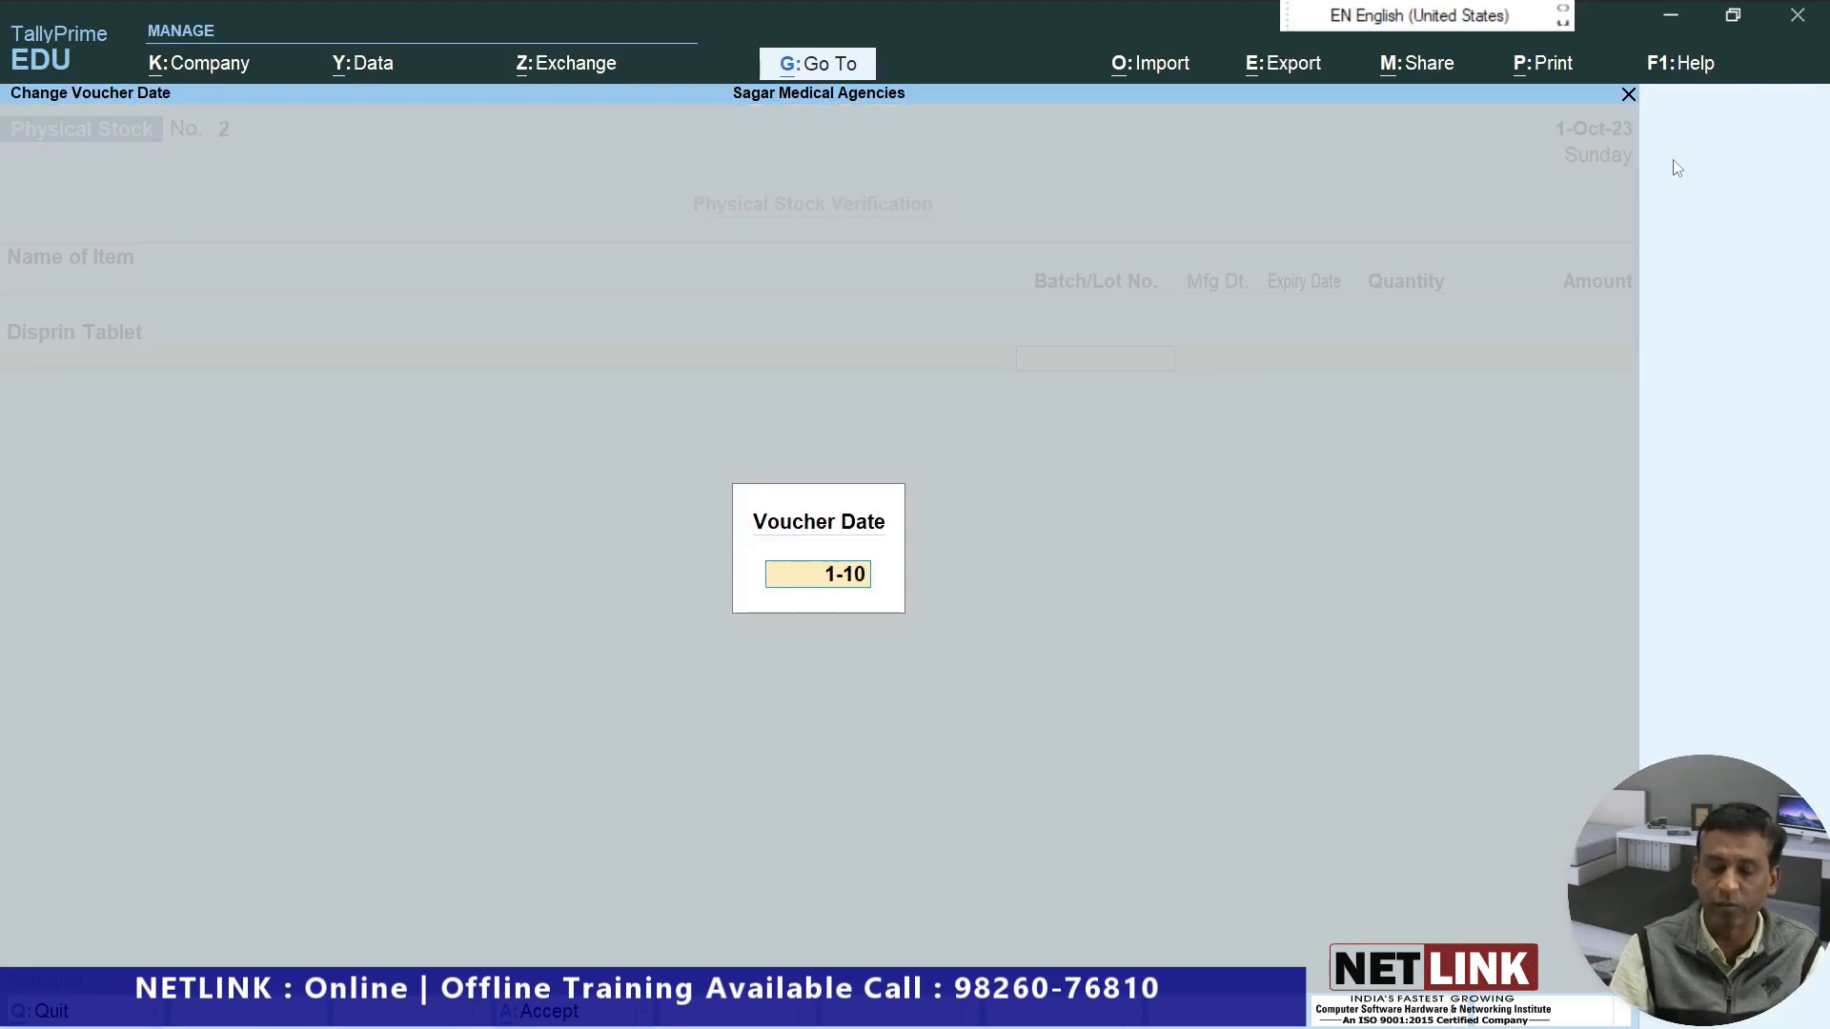
{"action": "key", "text": "Return"}
{"action": "key", "text": "BackSpace"}
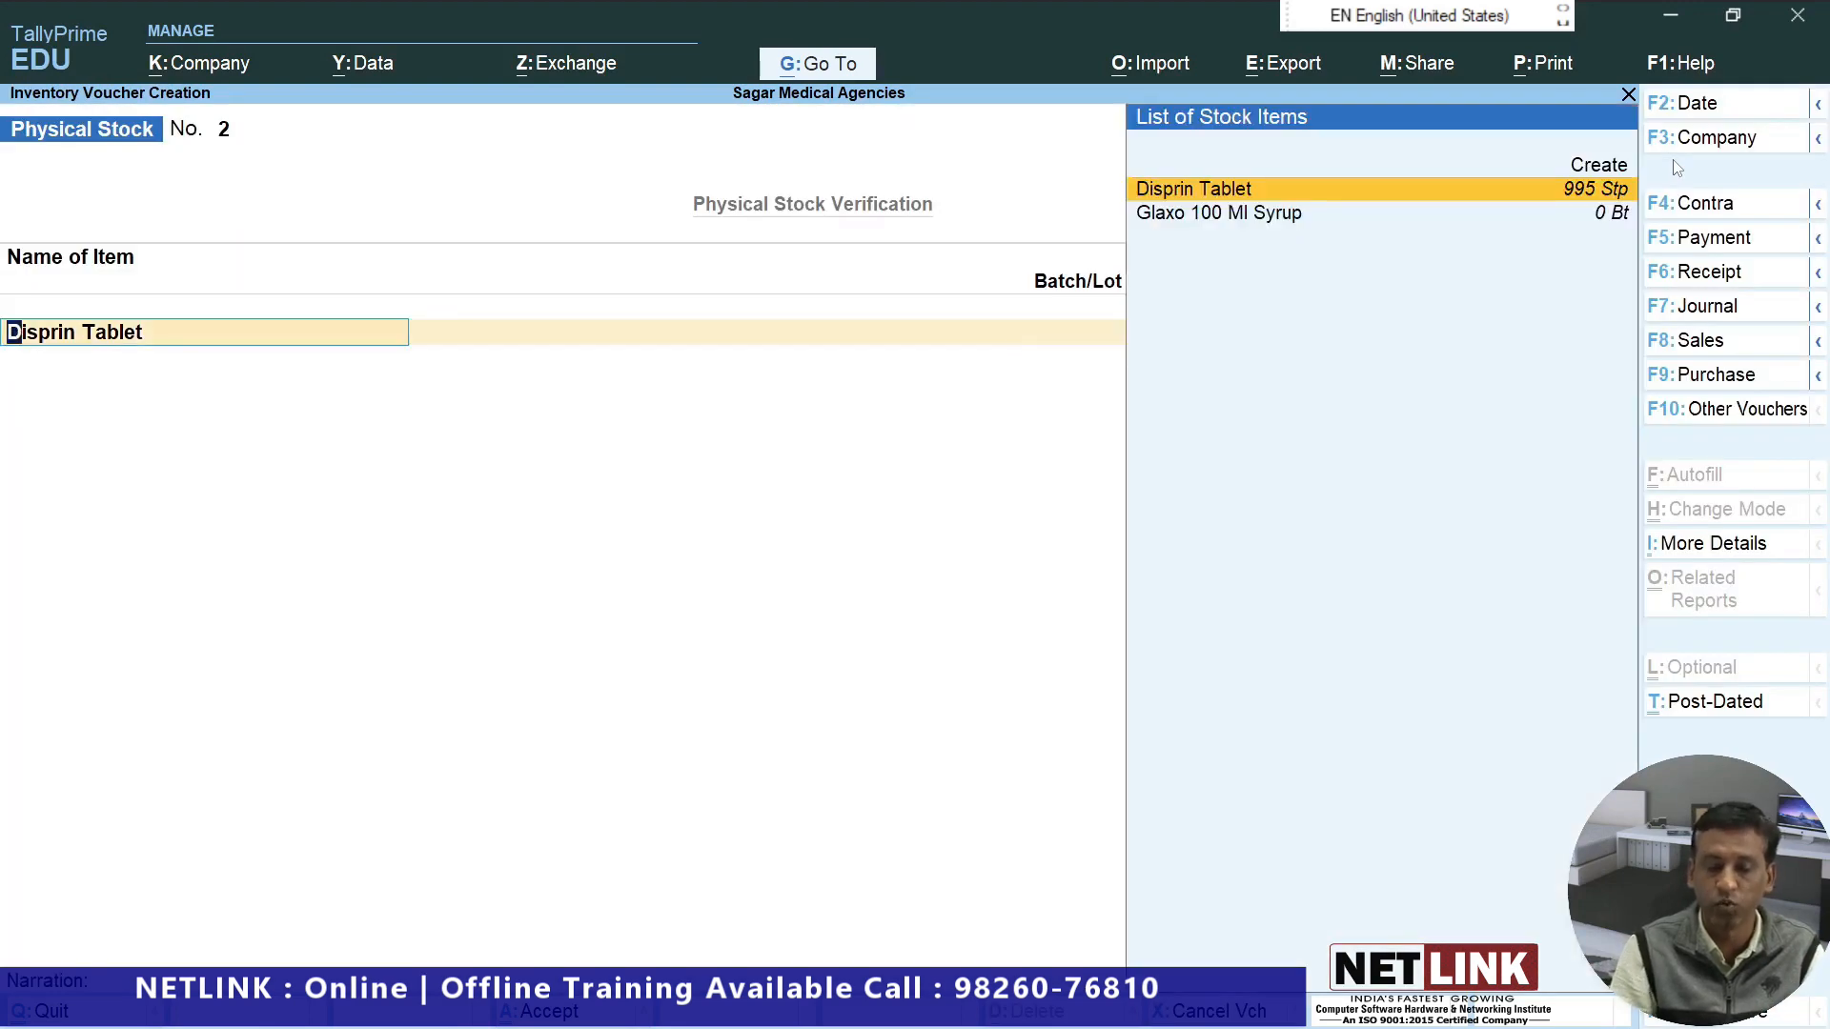
{"action": "key", "text": "Return"}
{"action": "key", "text": "Return"}
{"action": "key", "text": "Escape"}
{"action": "key", "text": "Escape"}
{"action": "key", "text": "Return"}
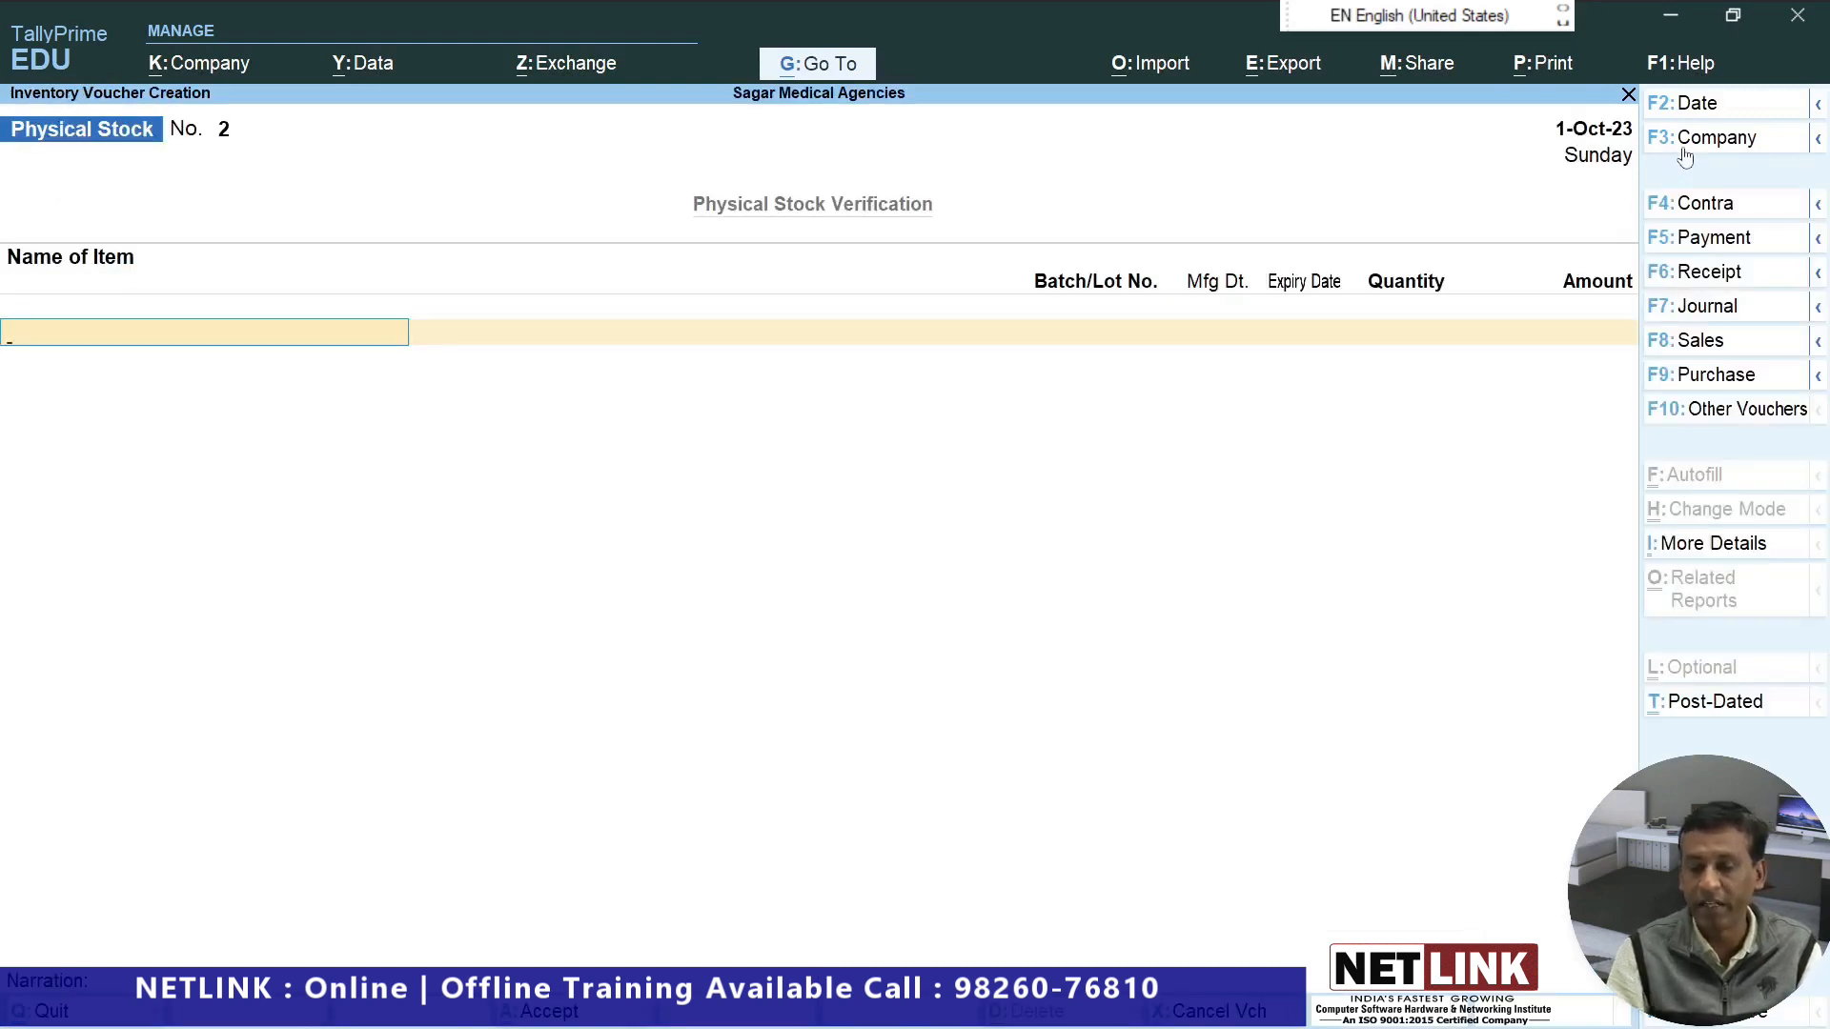
Date the new physical stock voucher 1-May-23 and add Disprin Tablet as its item.
{"action": "left_click", "coordinate": [1705, 112]}
{"action": "type", "text": "1-5"}
{"action": "key", "text": "Return"}
{"action": "type", "text": "A"}
{"action": "key", "text": "Return"}
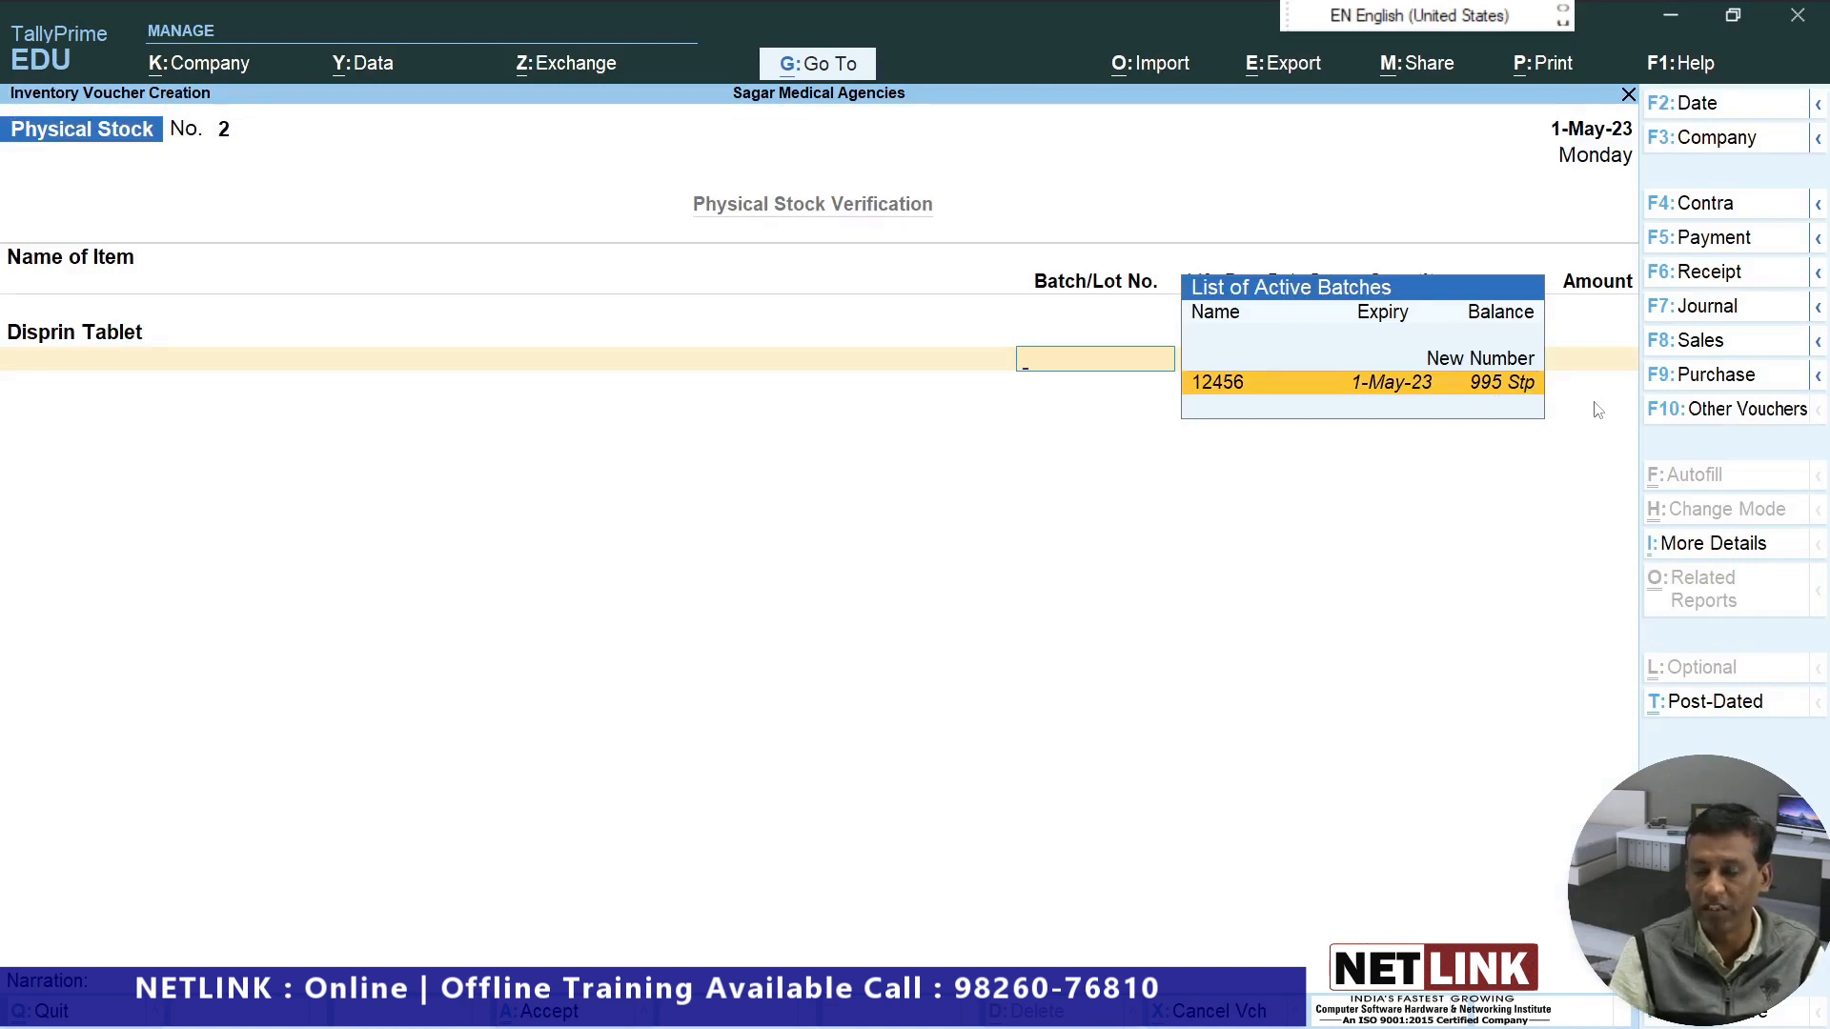
Count Disprin Tablet batch 12456 at quantity 0, save the voucher, and return to the Gateway of Tally.
{"action": "key", "text": "Return"}
{"action": "key", "text": "Return"}
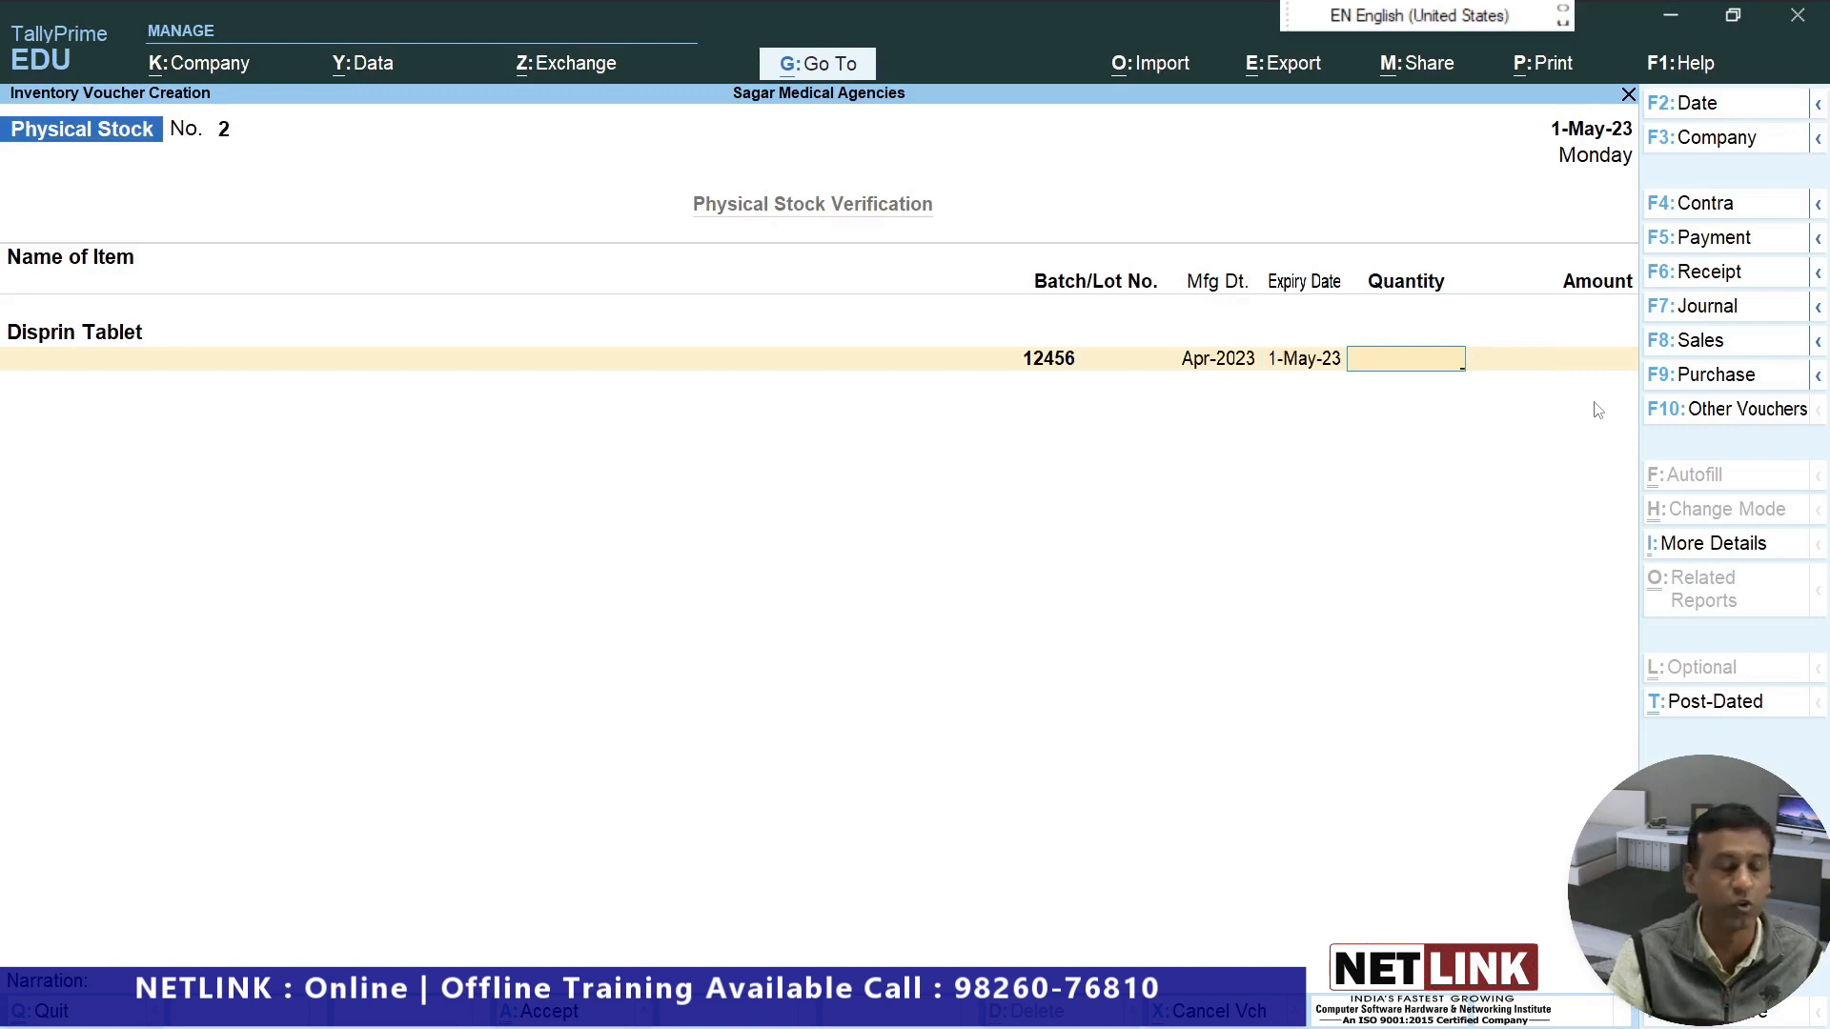
{"action": "type", "text": "0"}
{"action": "key", "text": "Return"}
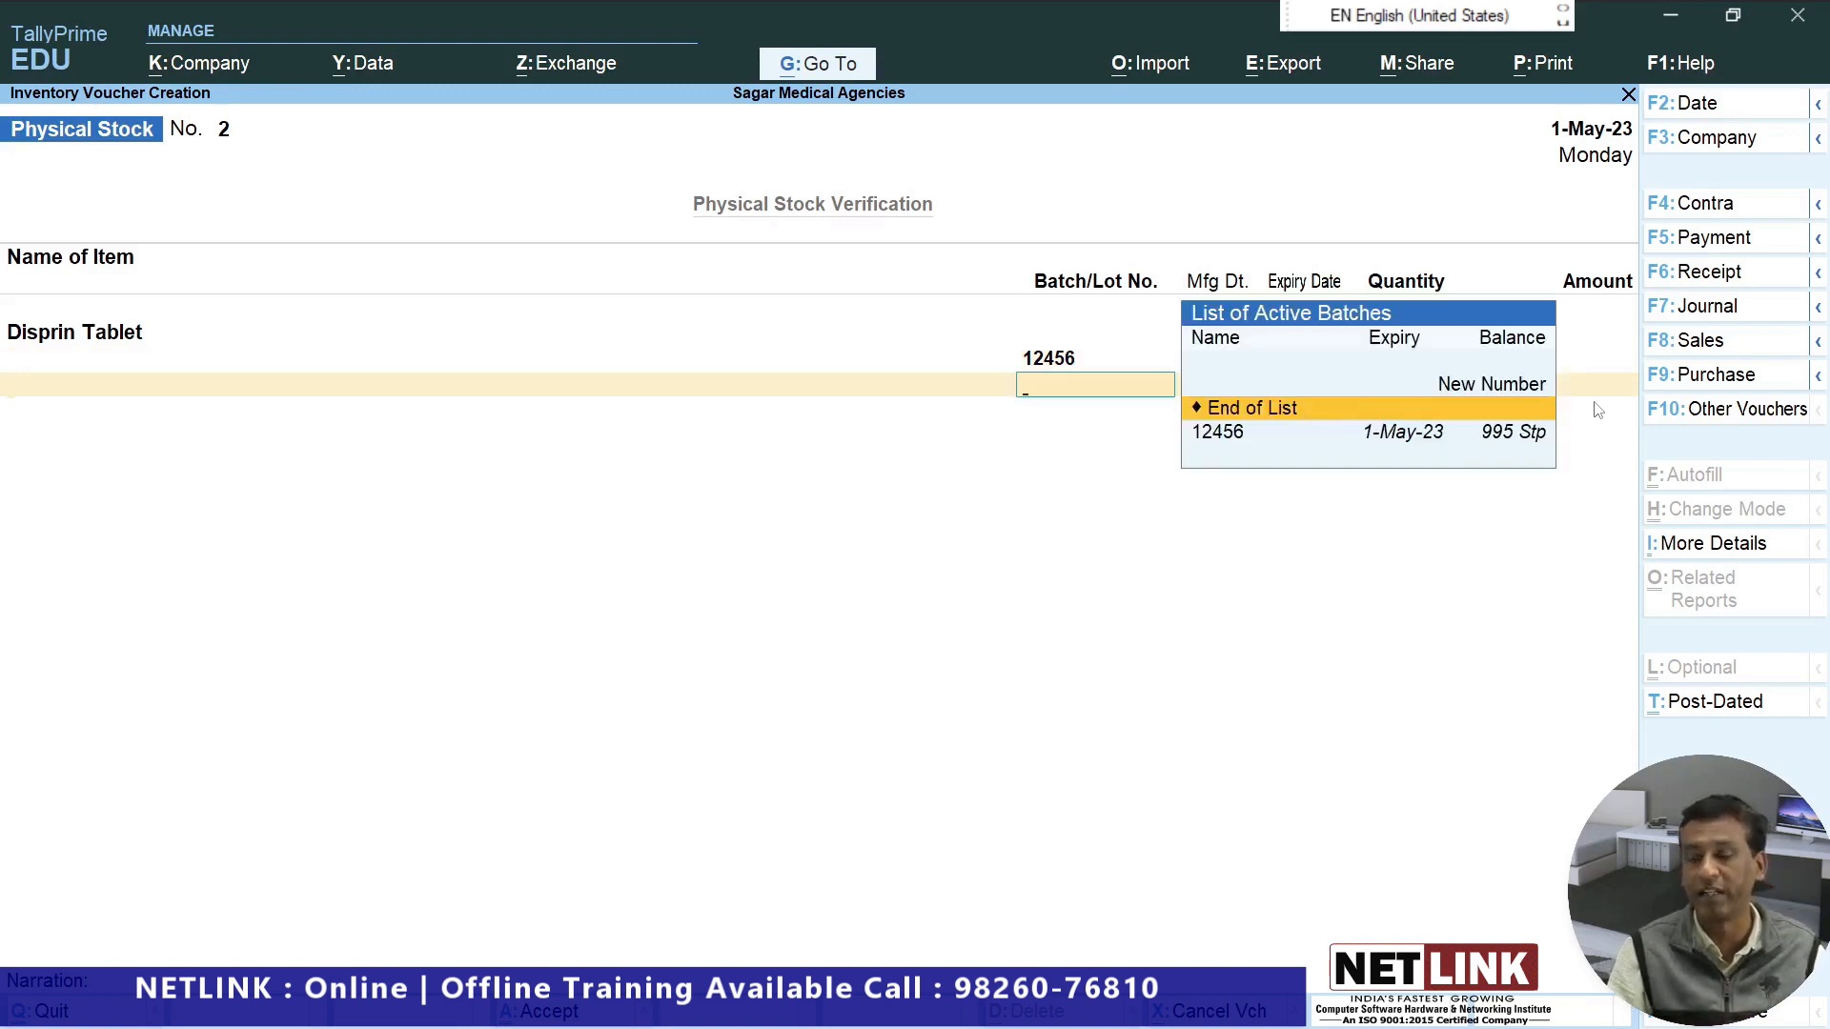
{"action": "key", "text": "Return"}
{"action": "key", "text": "Return"}
{"action": "key", "text": "Return"}
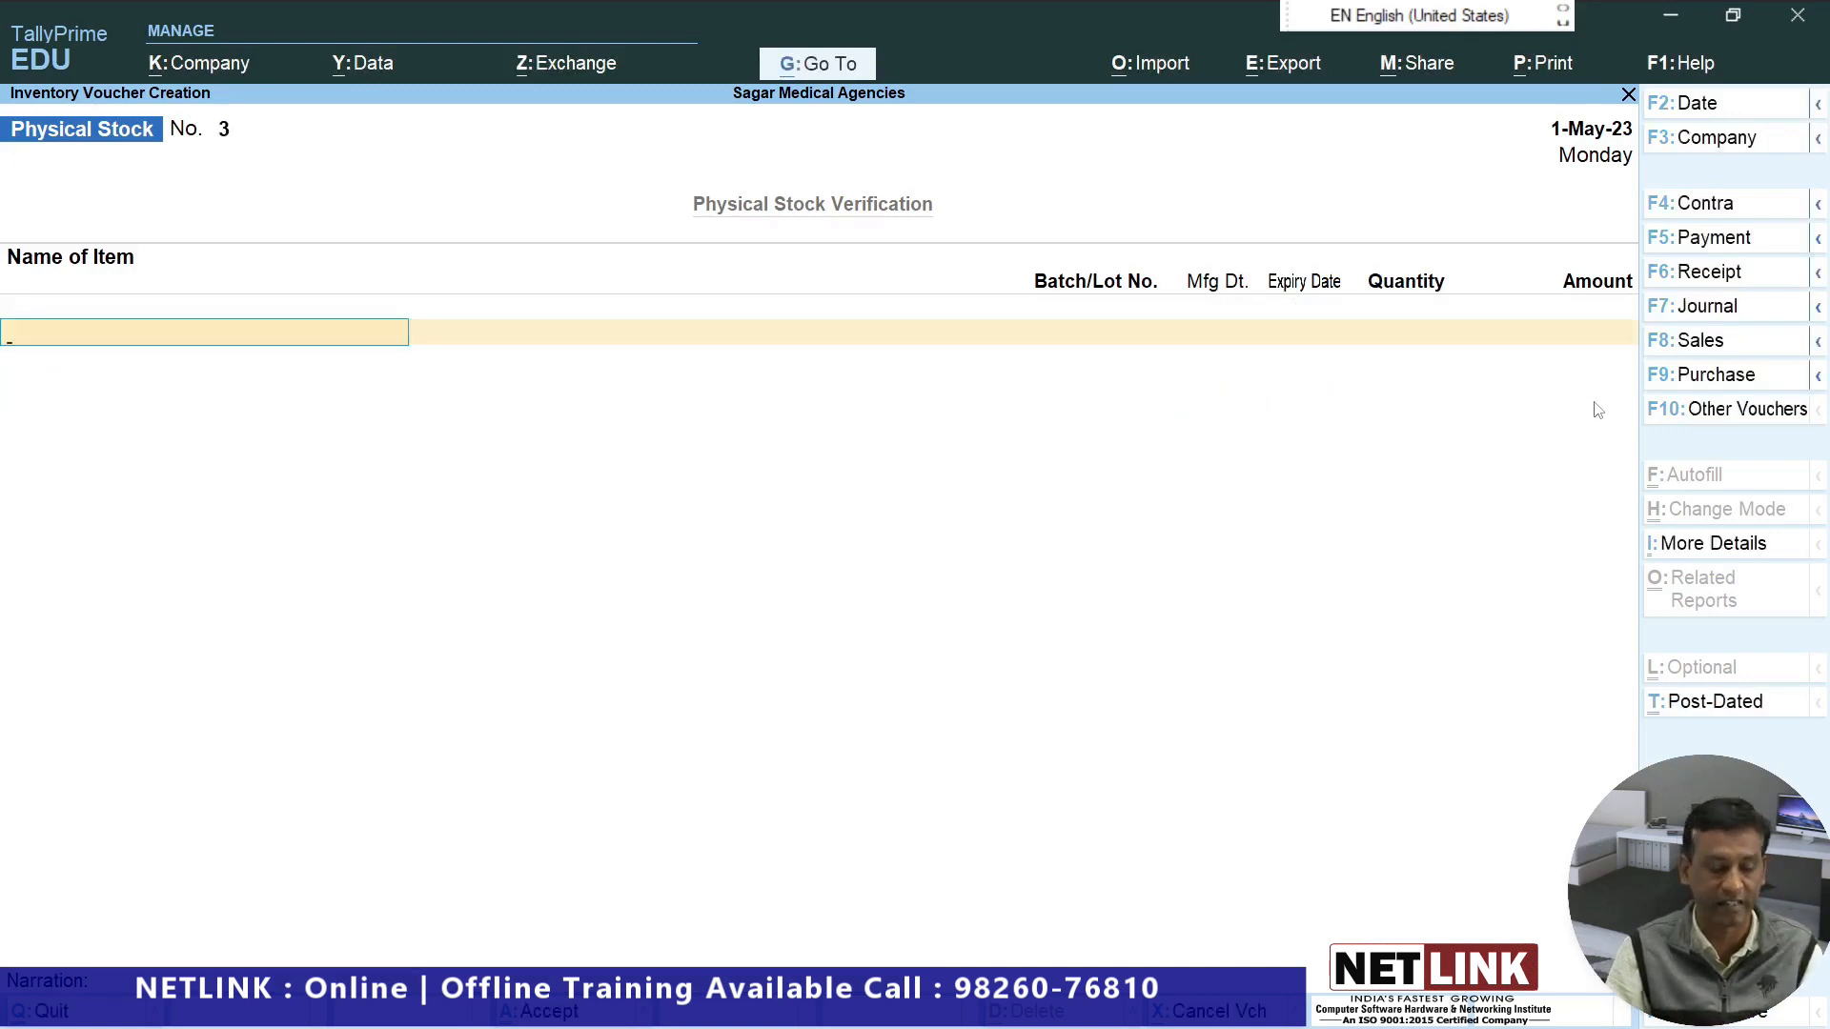
{"action": "key", "text": "Escape"}
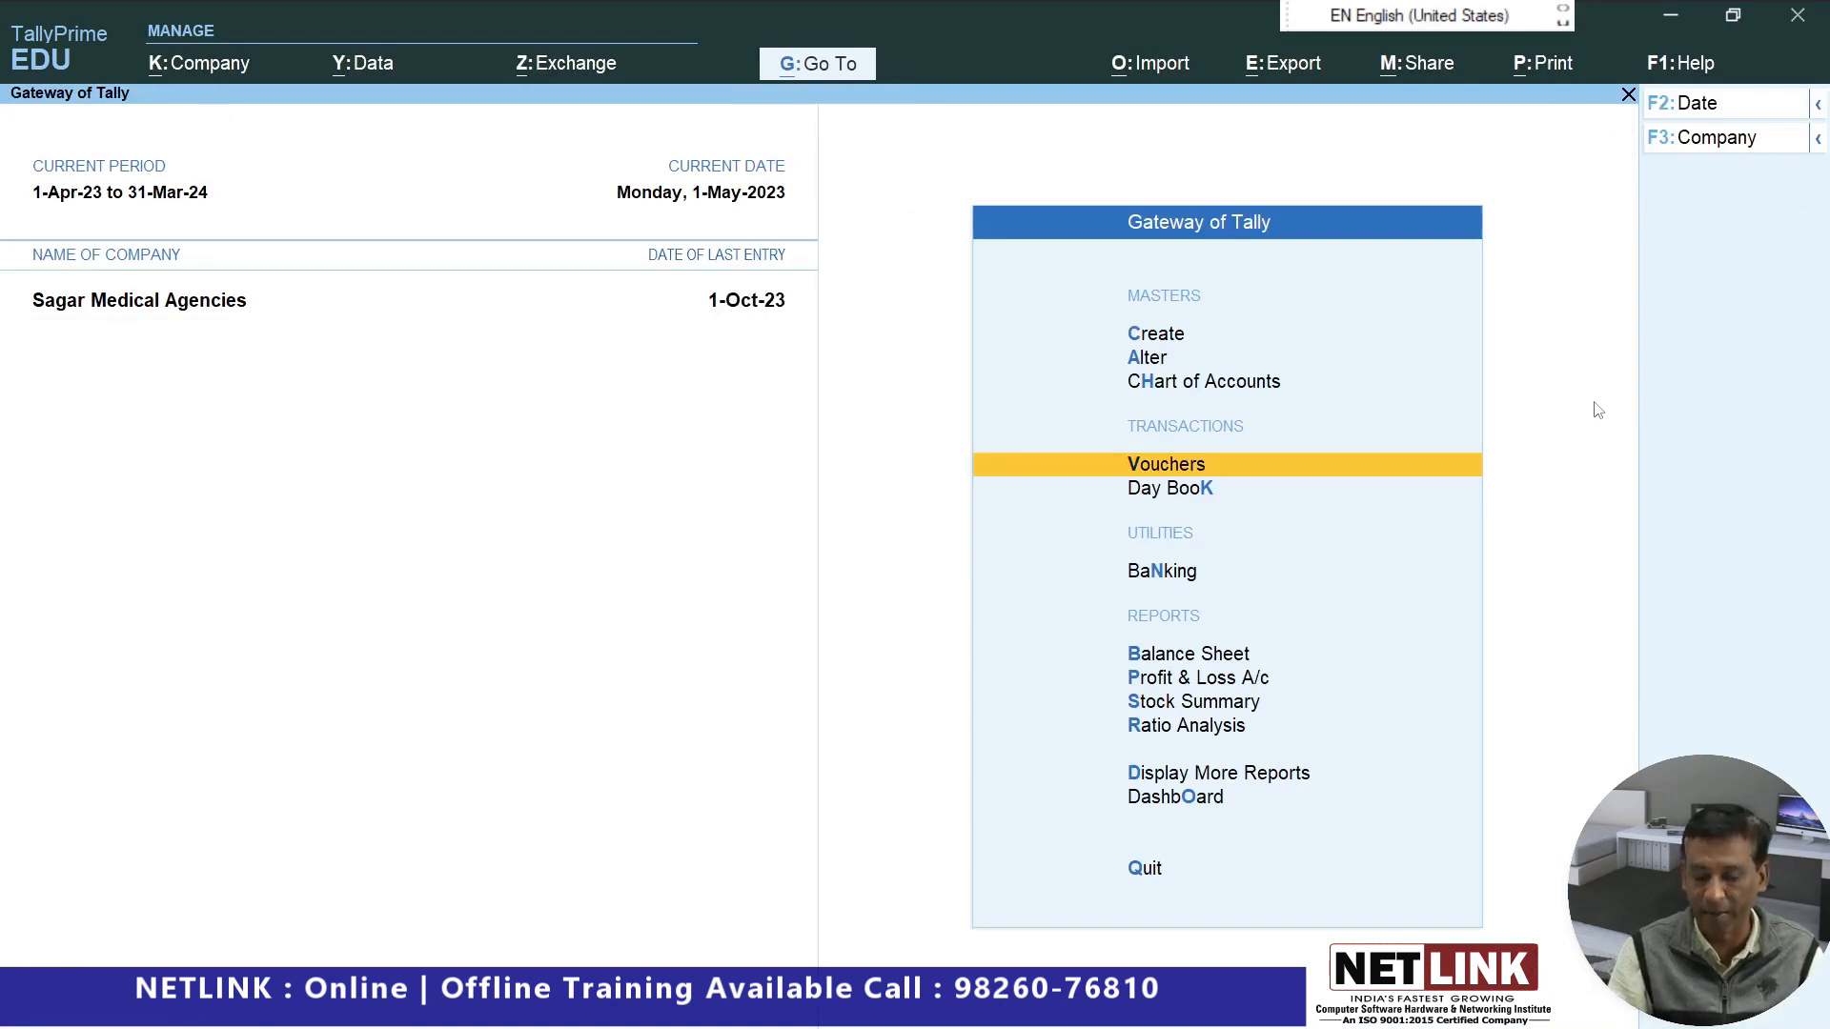
Open the Inventory Books from the additional reports of the Gateway of Tally.
{"action": "key", "text": "Down"}
{"action": "key", "text": "Down"}
{"action": "key", "text": "Down"}
{"action": "key", "text": "Down"}
{"action": "key", "text": "Down"}
{"action": "key", "text": "Down"}
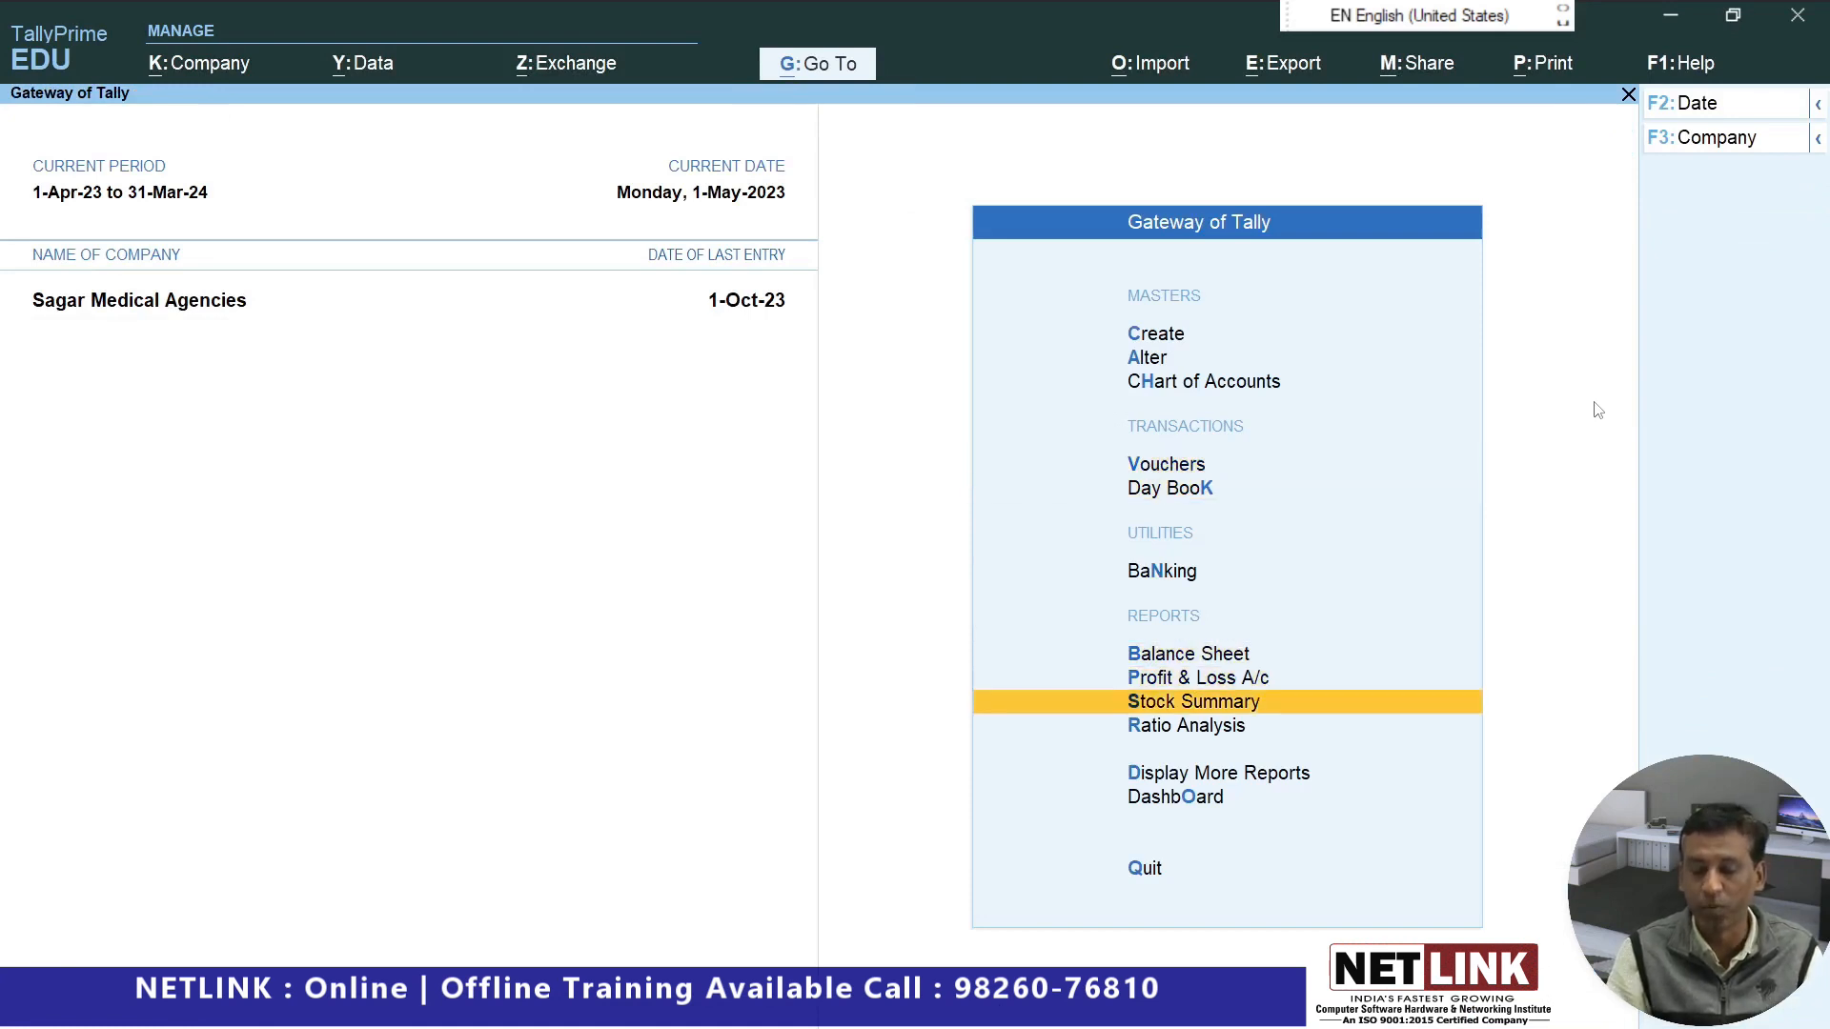
{"action": "key", "text": "Down"}
{"action": "key", "text": "Up"}
{"action": "key", "text": "Up"}
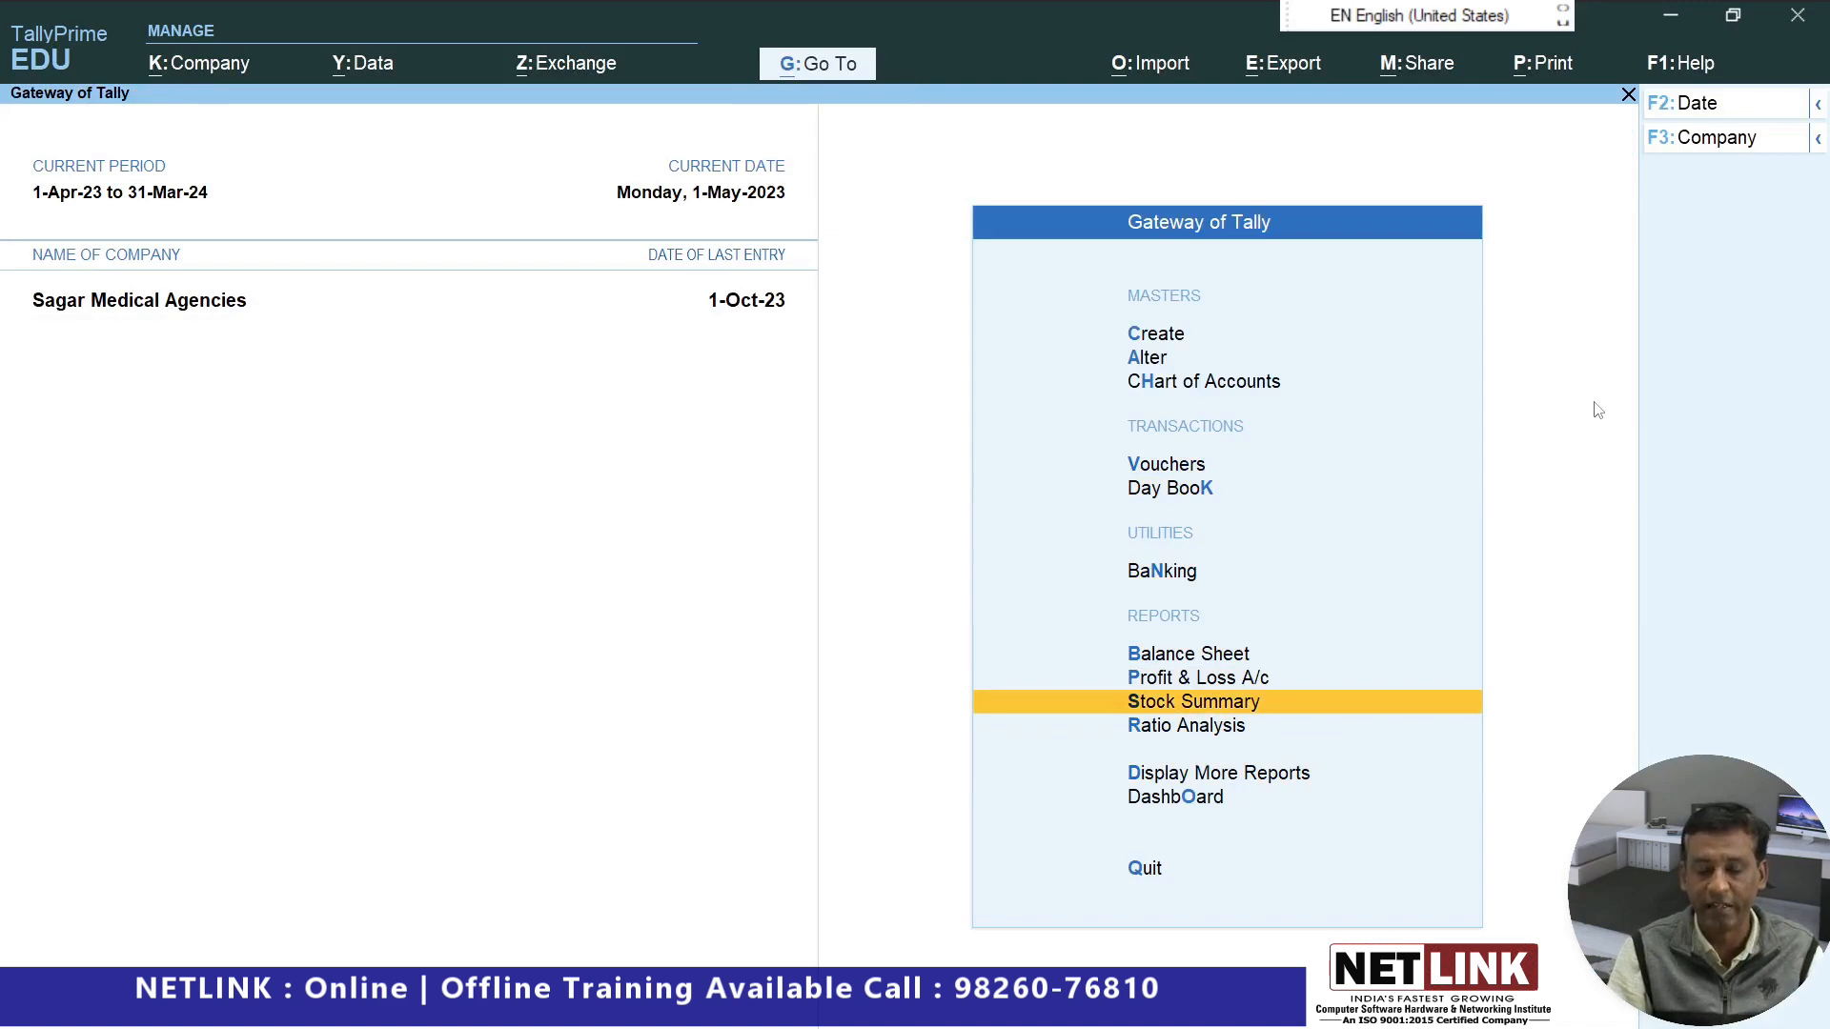
{"action": "key", "text": "d"}
{"action": "key", "text": "Down"}
{"action": "key", "text": "Down"}
{"action": "key", "text": "Down"}
{"action": "key", "text": "Down"}
{"action": "key", "text": "Down"}
{"action": "key", "text": "Down"}
{"action": "key", "text": "Down"}
{"action": "key", "text": "Up"}
{"action": "key", "text": "Return"}
{"action": "key", "text": "Return"}
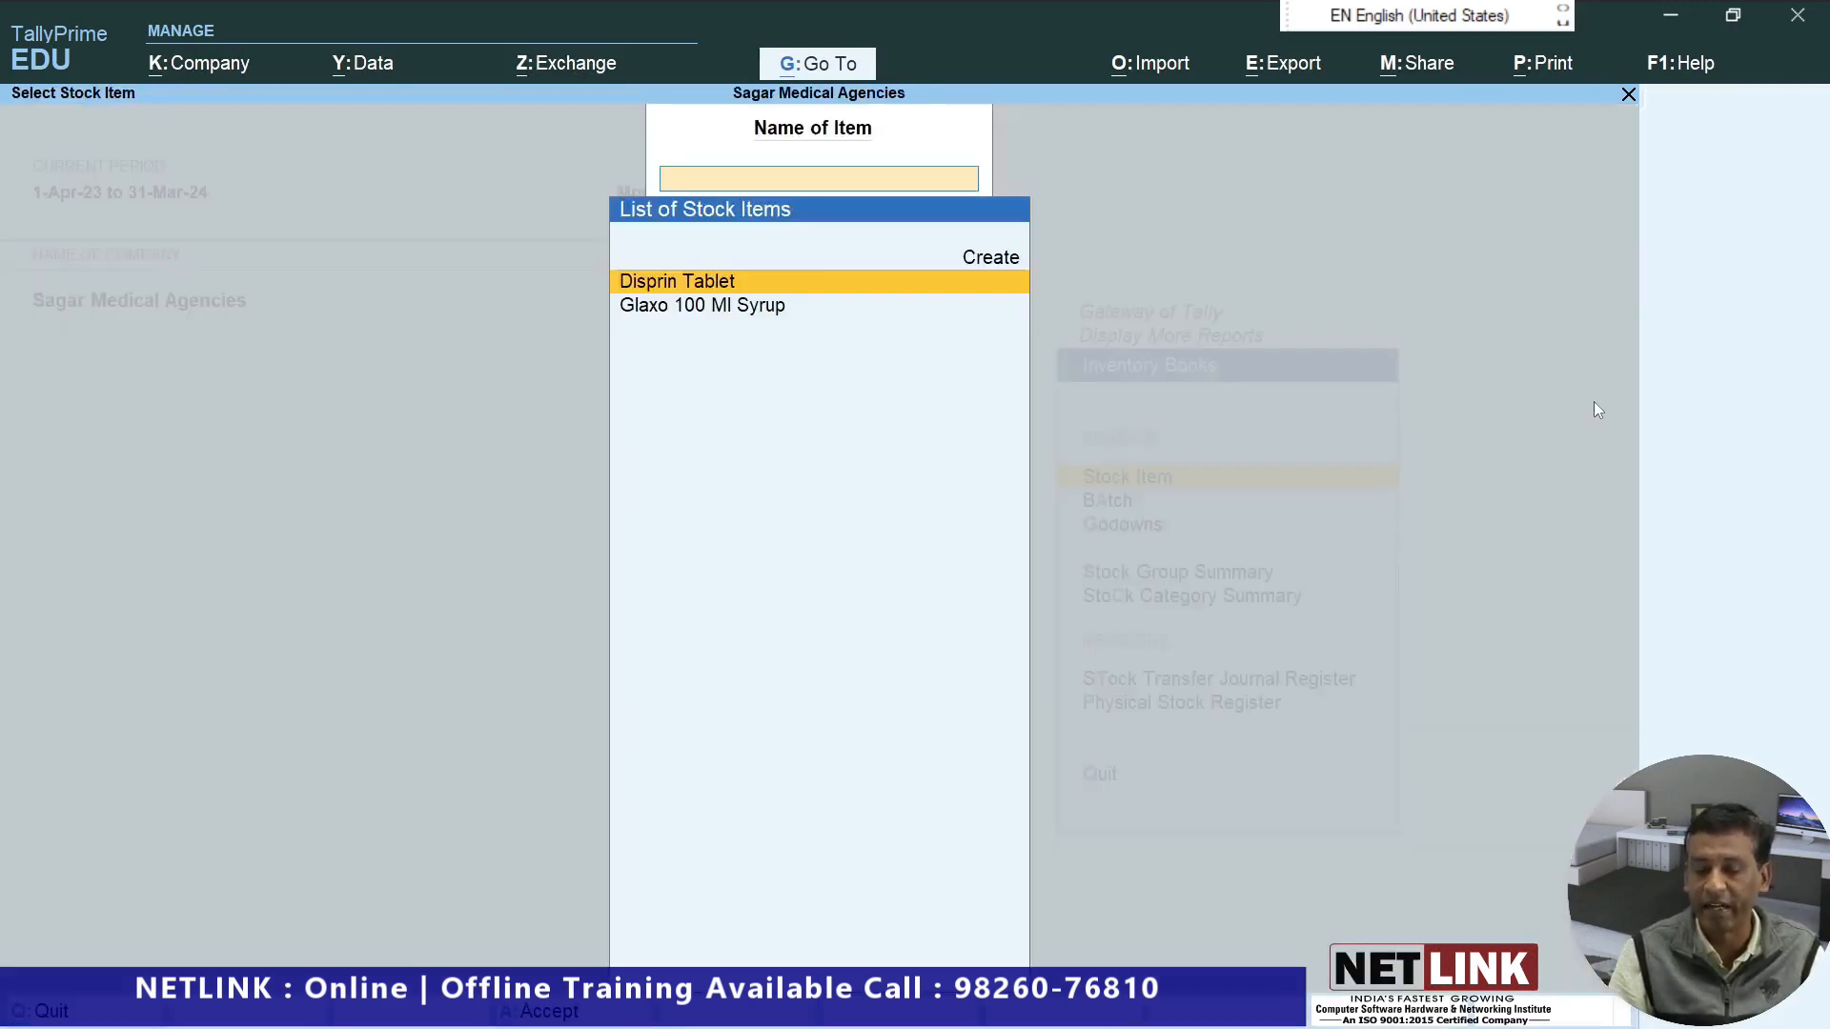
{"action": "key", "text": "Return"}
{"action": "key", "text": "Escape"}
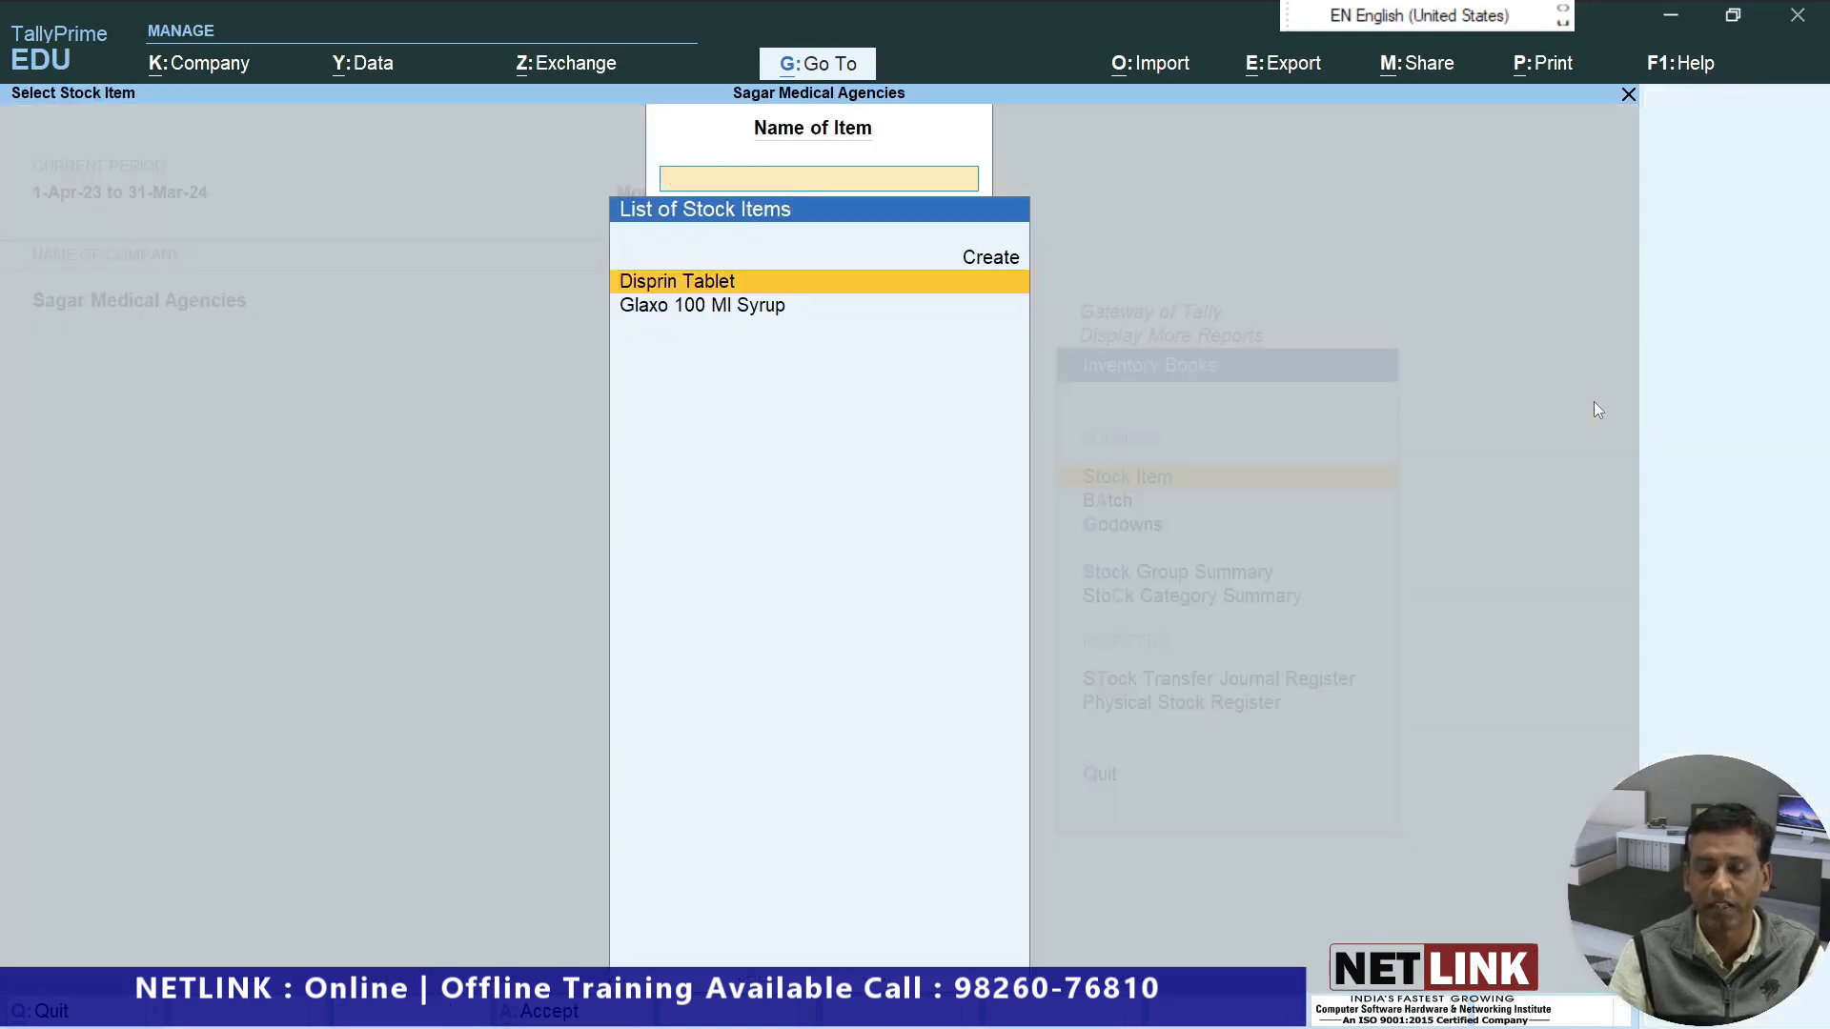
{"action": "key", "text": "Escape"}
Open the Physical Stock Register from the Inventory Books to view physical stock vouchers by month.
{"action": "key", "text": "Down"}
{"action": "key", "text": "Down"}
{"action": "key", "text": "Down"}
{"action": "key", "text": "Down"}
{"action": "key", "text": "Down"}
{"action": "key", "text": "Down"}
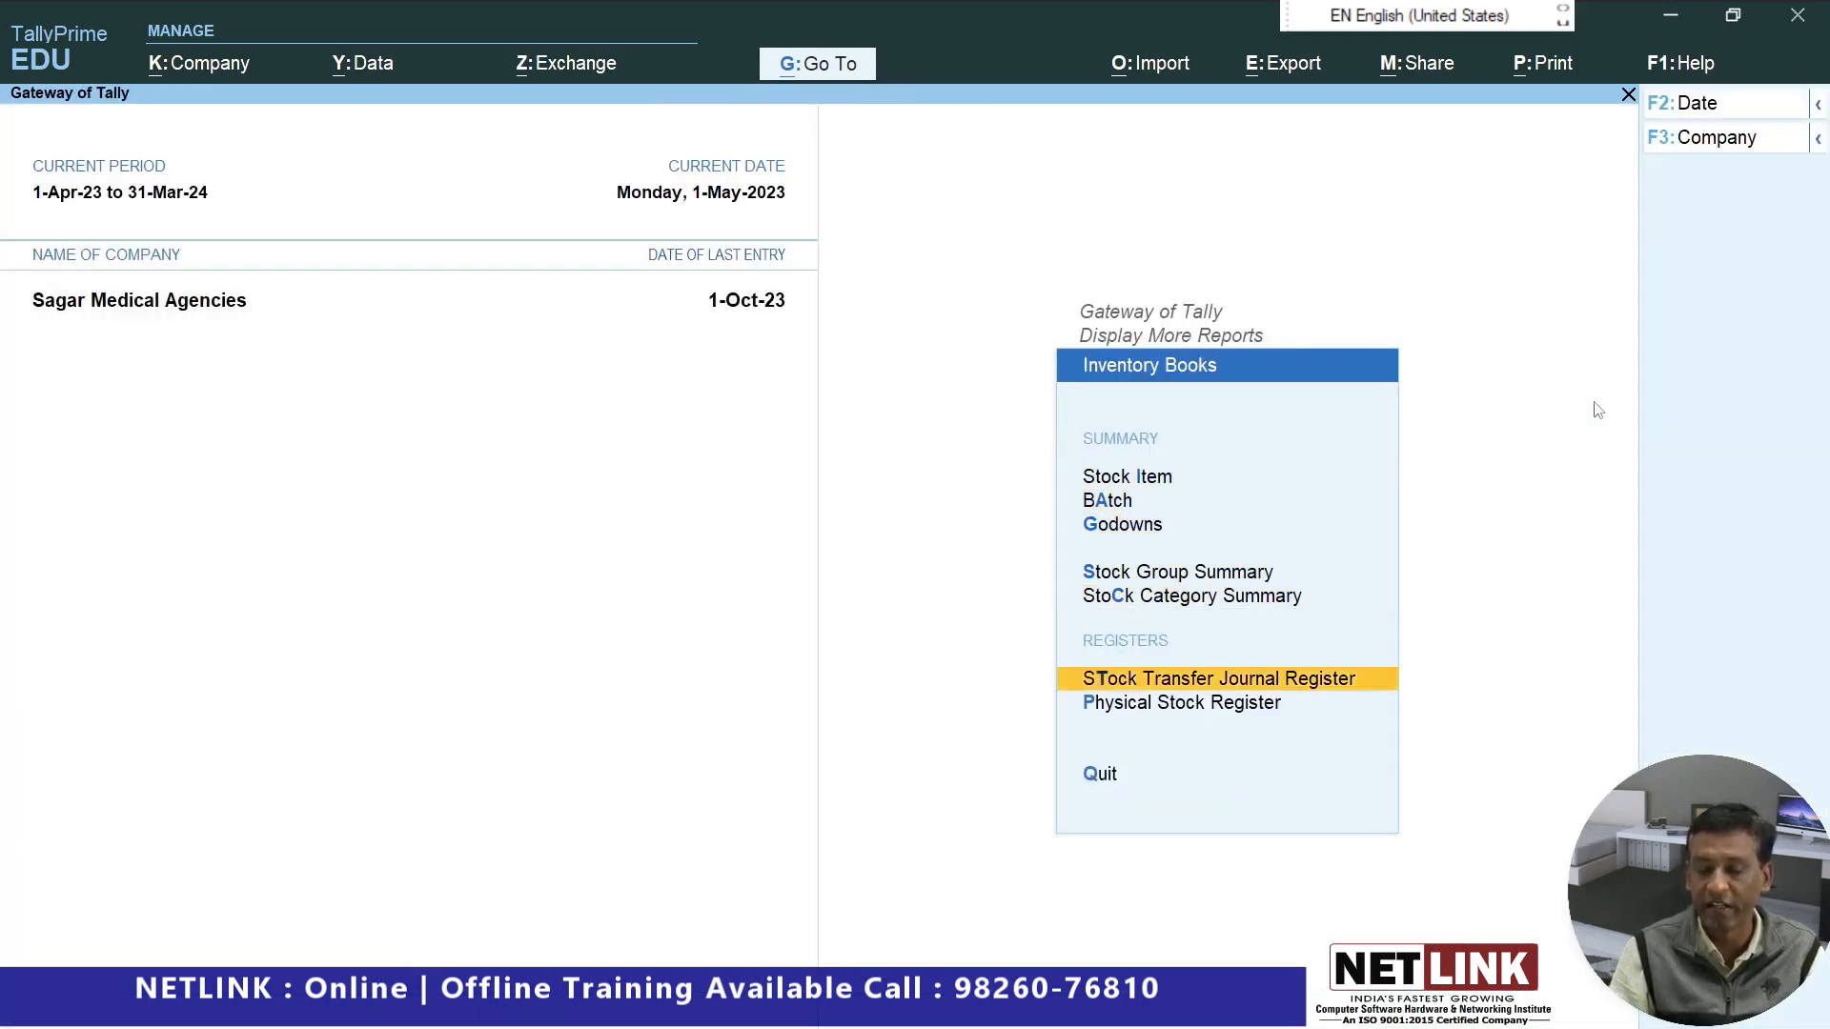
{"action": "key", "text": "Return"}
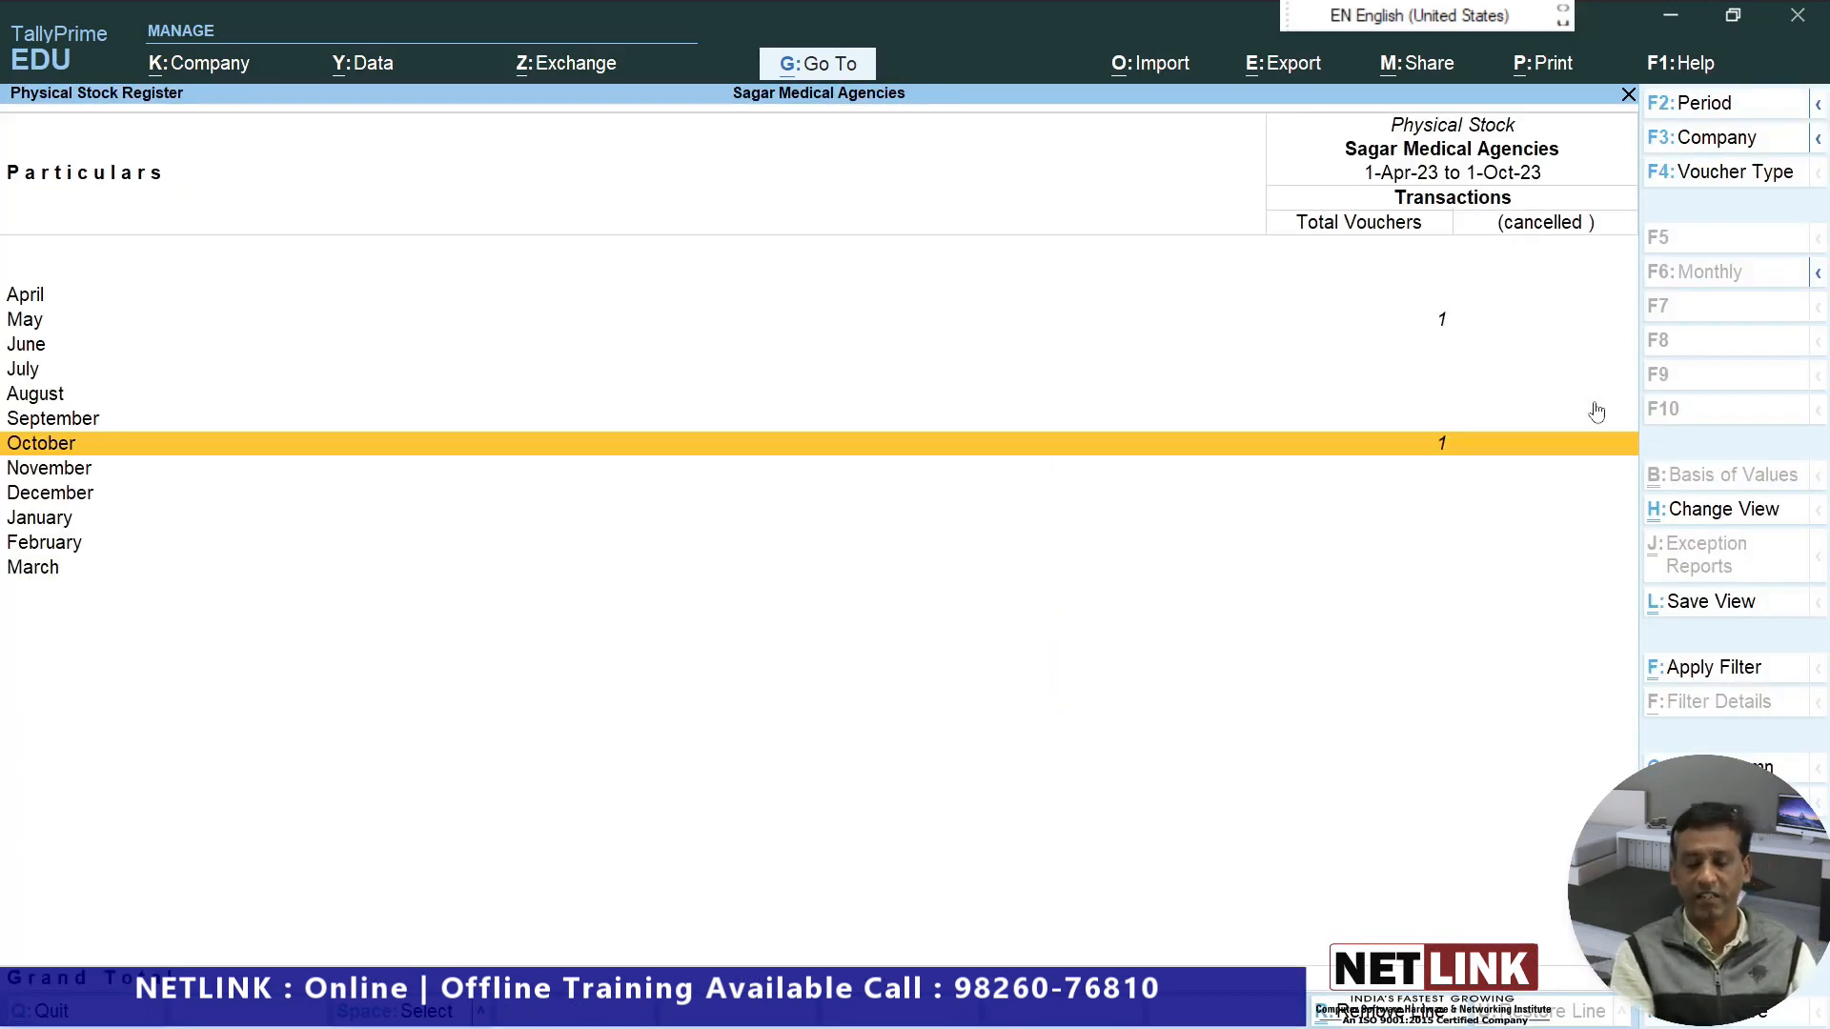
List the physical stock vouchers recorded in May.
{"action": "key", "text": "Up"}
{"action": "key", "text": "Up"}
{"action": "key", "text": "Up"}
{"action": "key", "text": "Up"}
{"action": "key", "text": "Up"}
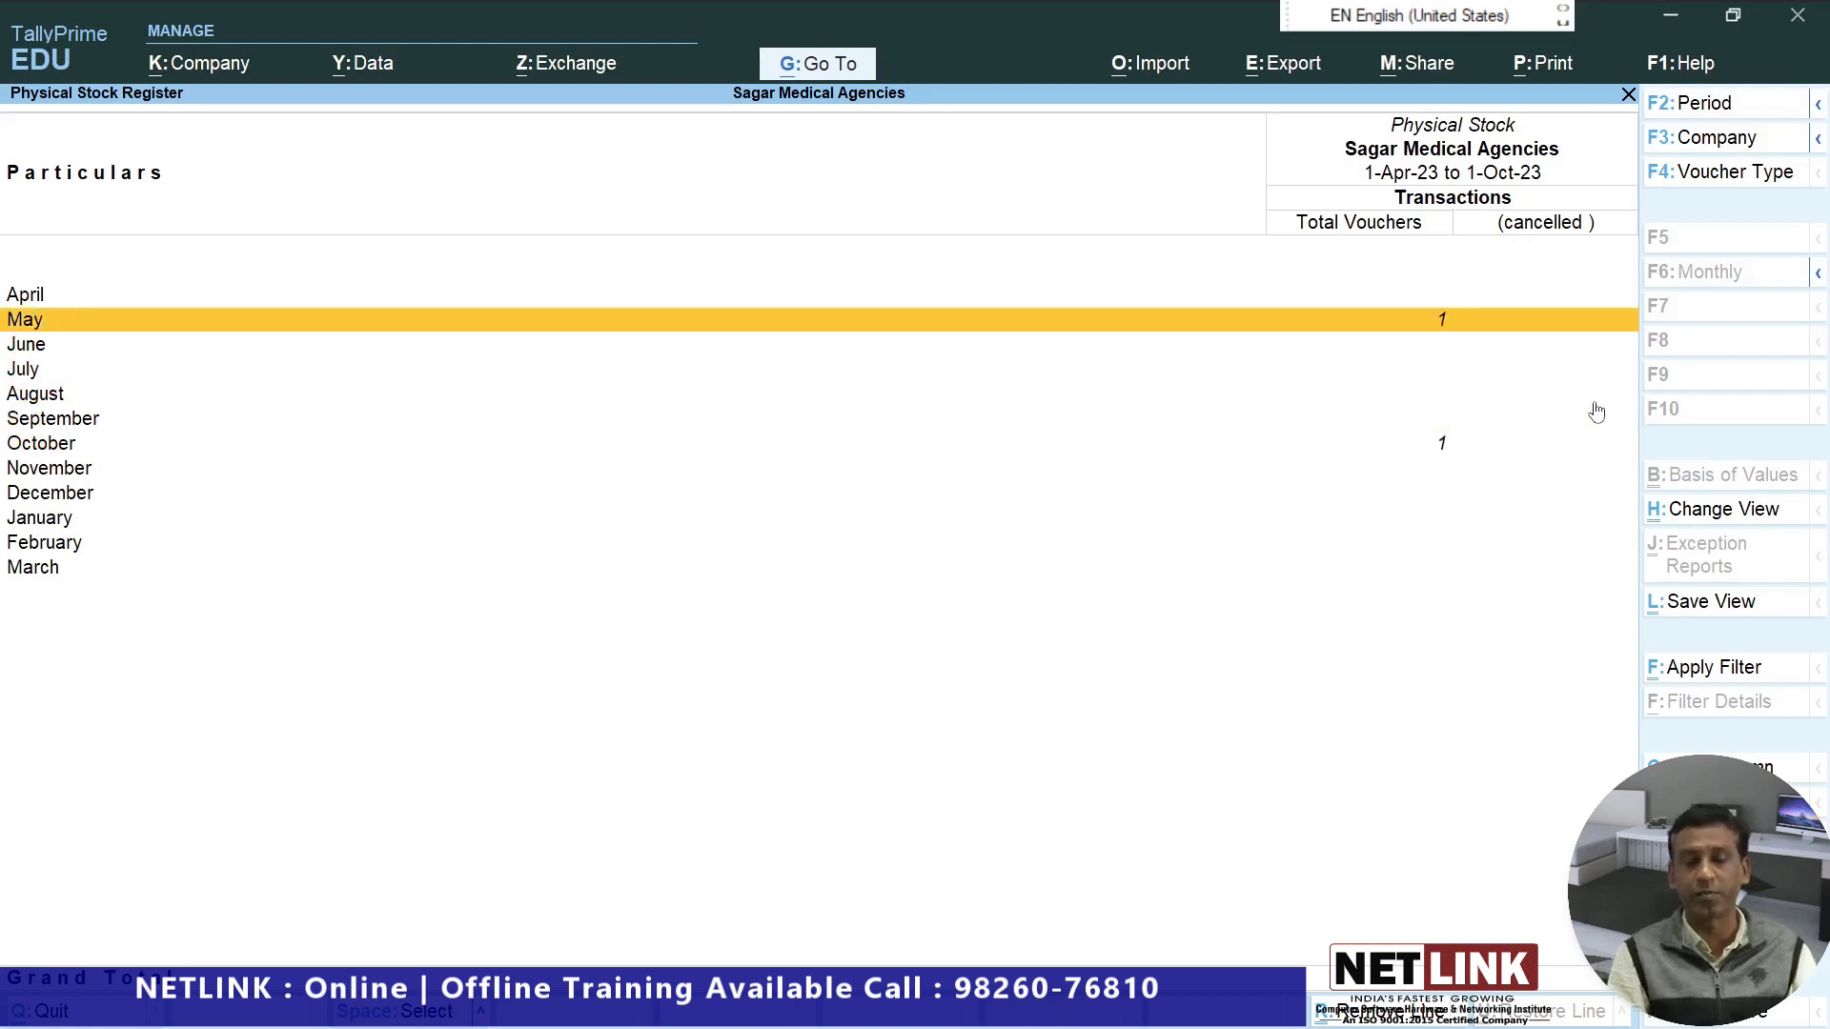
{"action": "key", "text": "Return"}
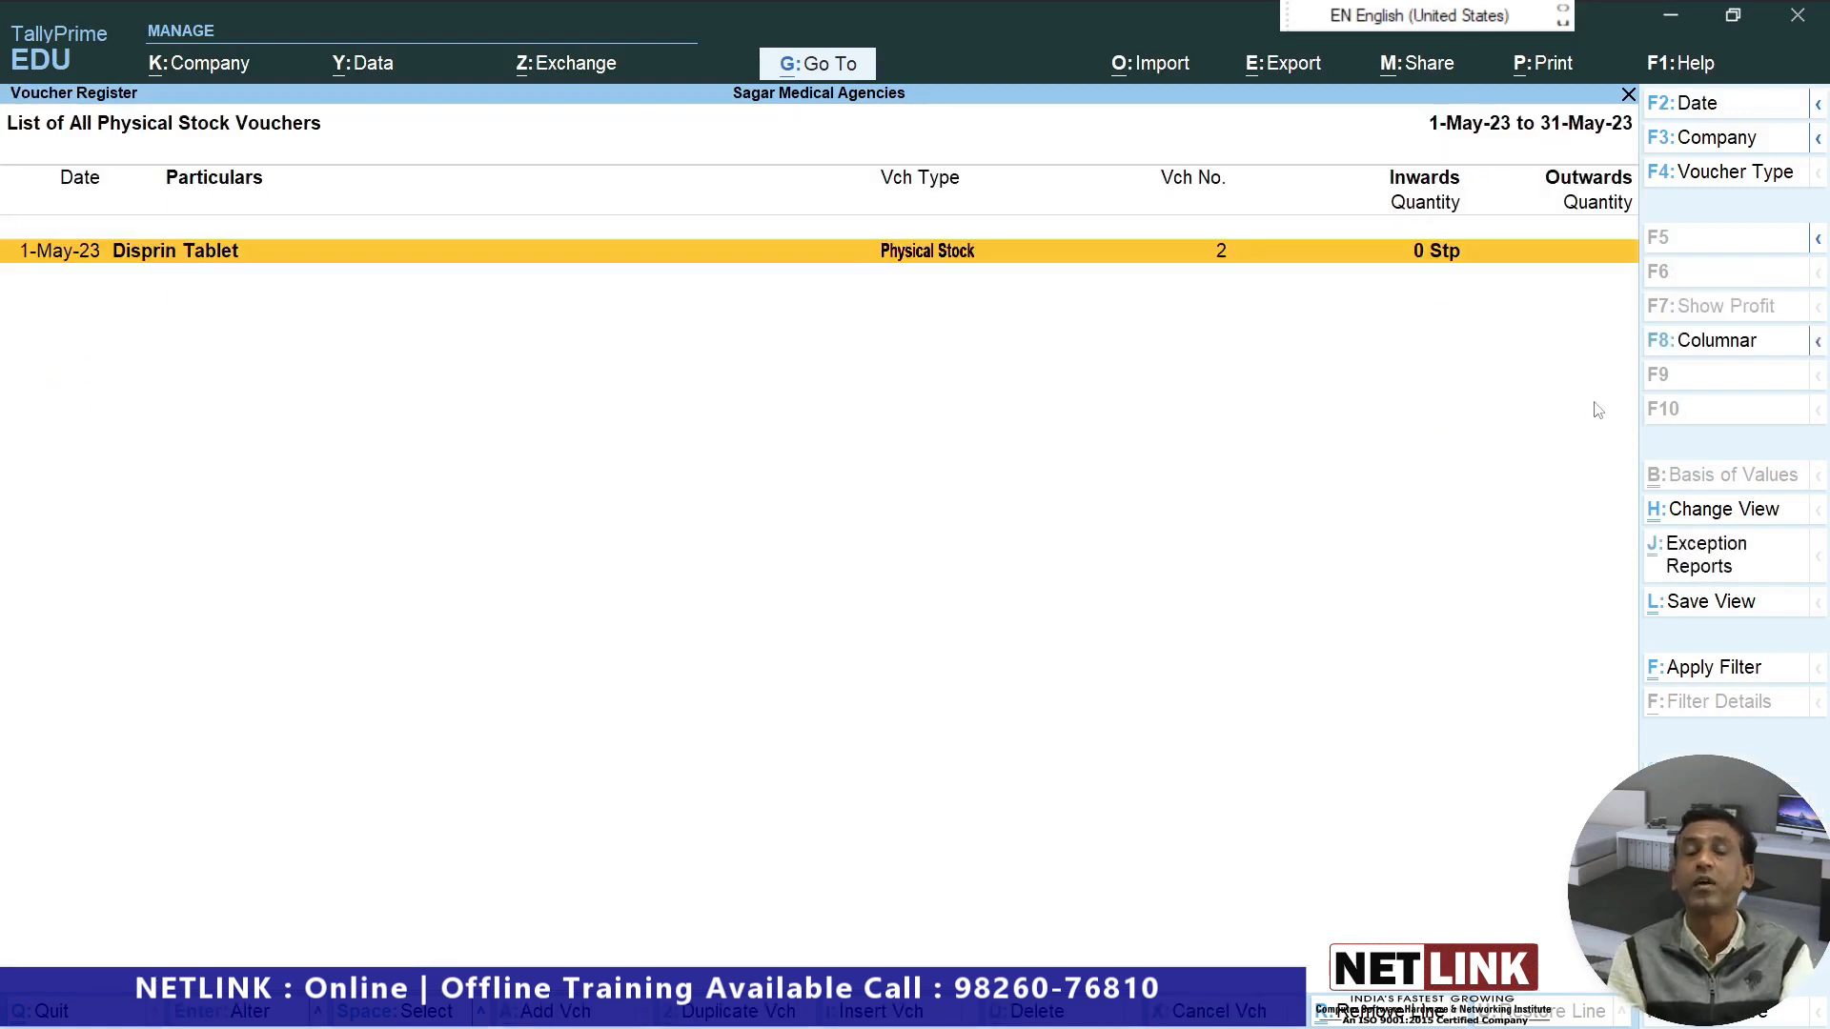
Go back to the Inventory Books and reopen the monthly Physical Stock Register.
{"action": "key", "text": "Escape"}
{"action": "key", "text": "Escape"}
{"action": "key", "text": "Home"}
{"action": "key", "text": "Down"}
{"action": "key", "text": "Down"}
{"action": "key", "text": "Down"}
{"action": "key", "text": "Down"}
{"action": "key", "text": "Down"}
{"action": "key", "text": "Down"}
{"action": "key", "text": "Return"}
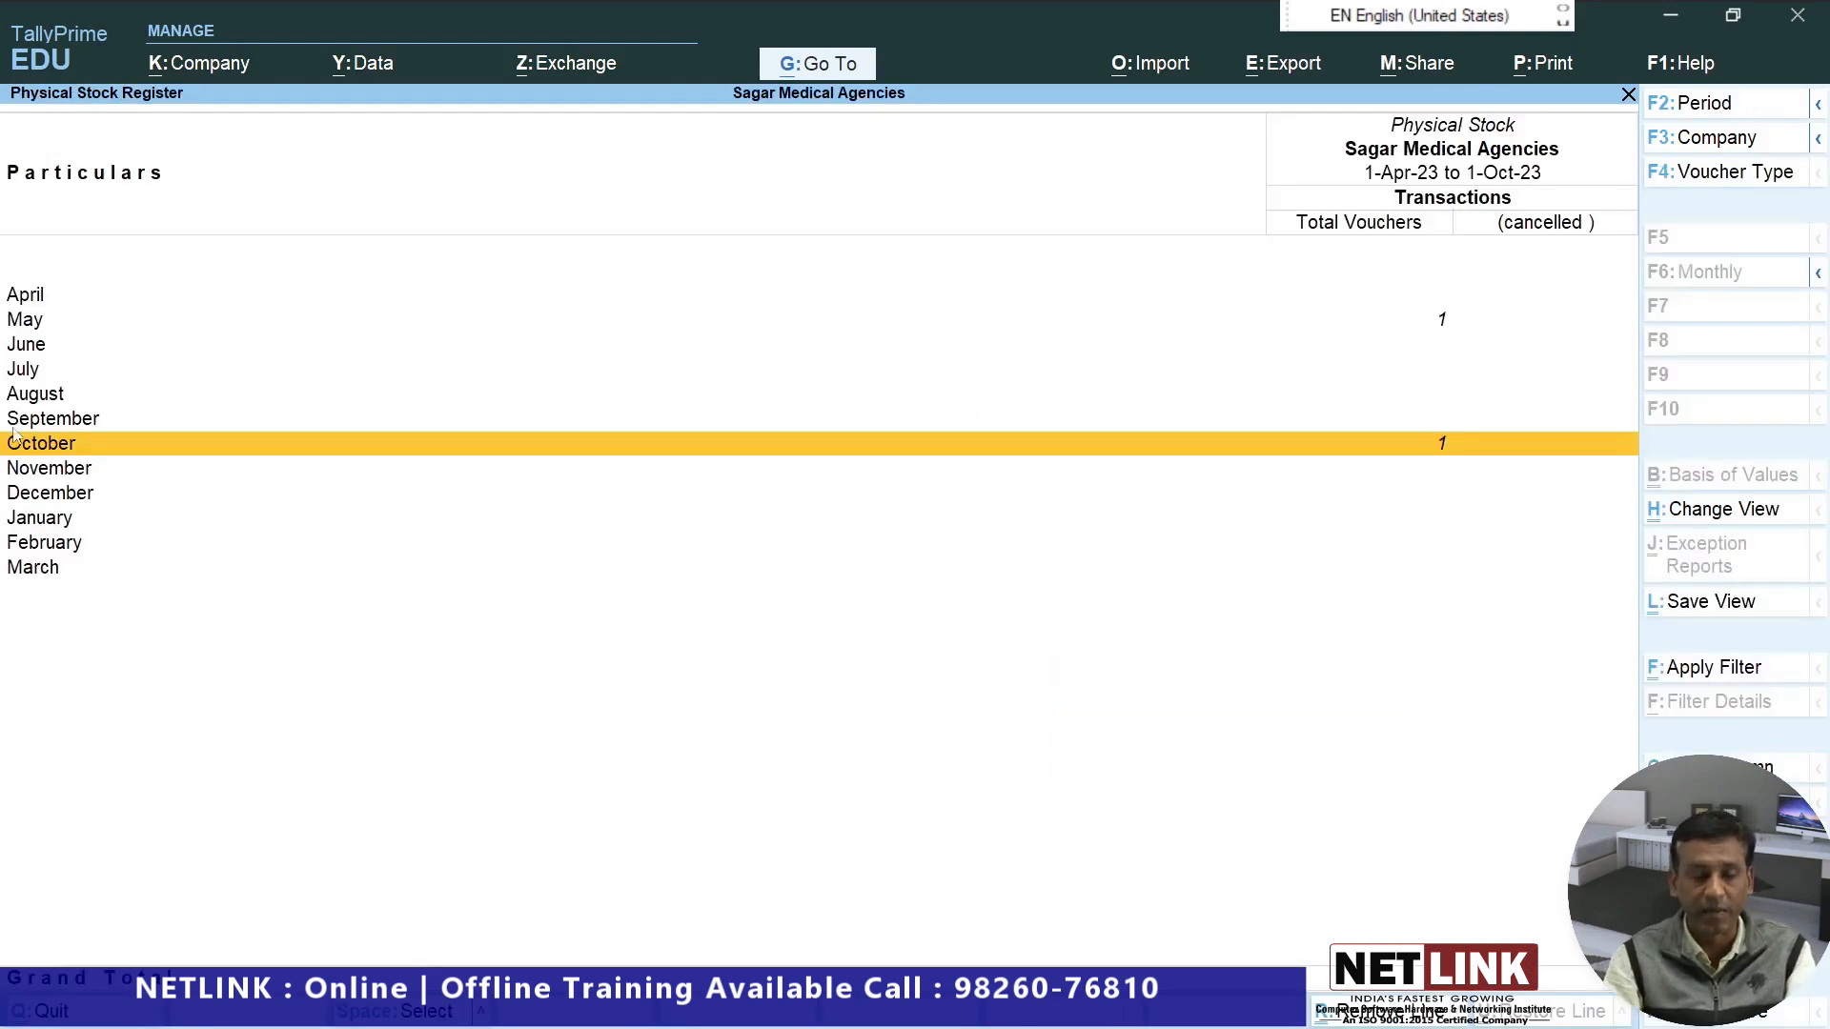
Leave the Physical Stock Register and Inventory Books, and minimize the application window.
{"action": "key", "text": "Escape"}
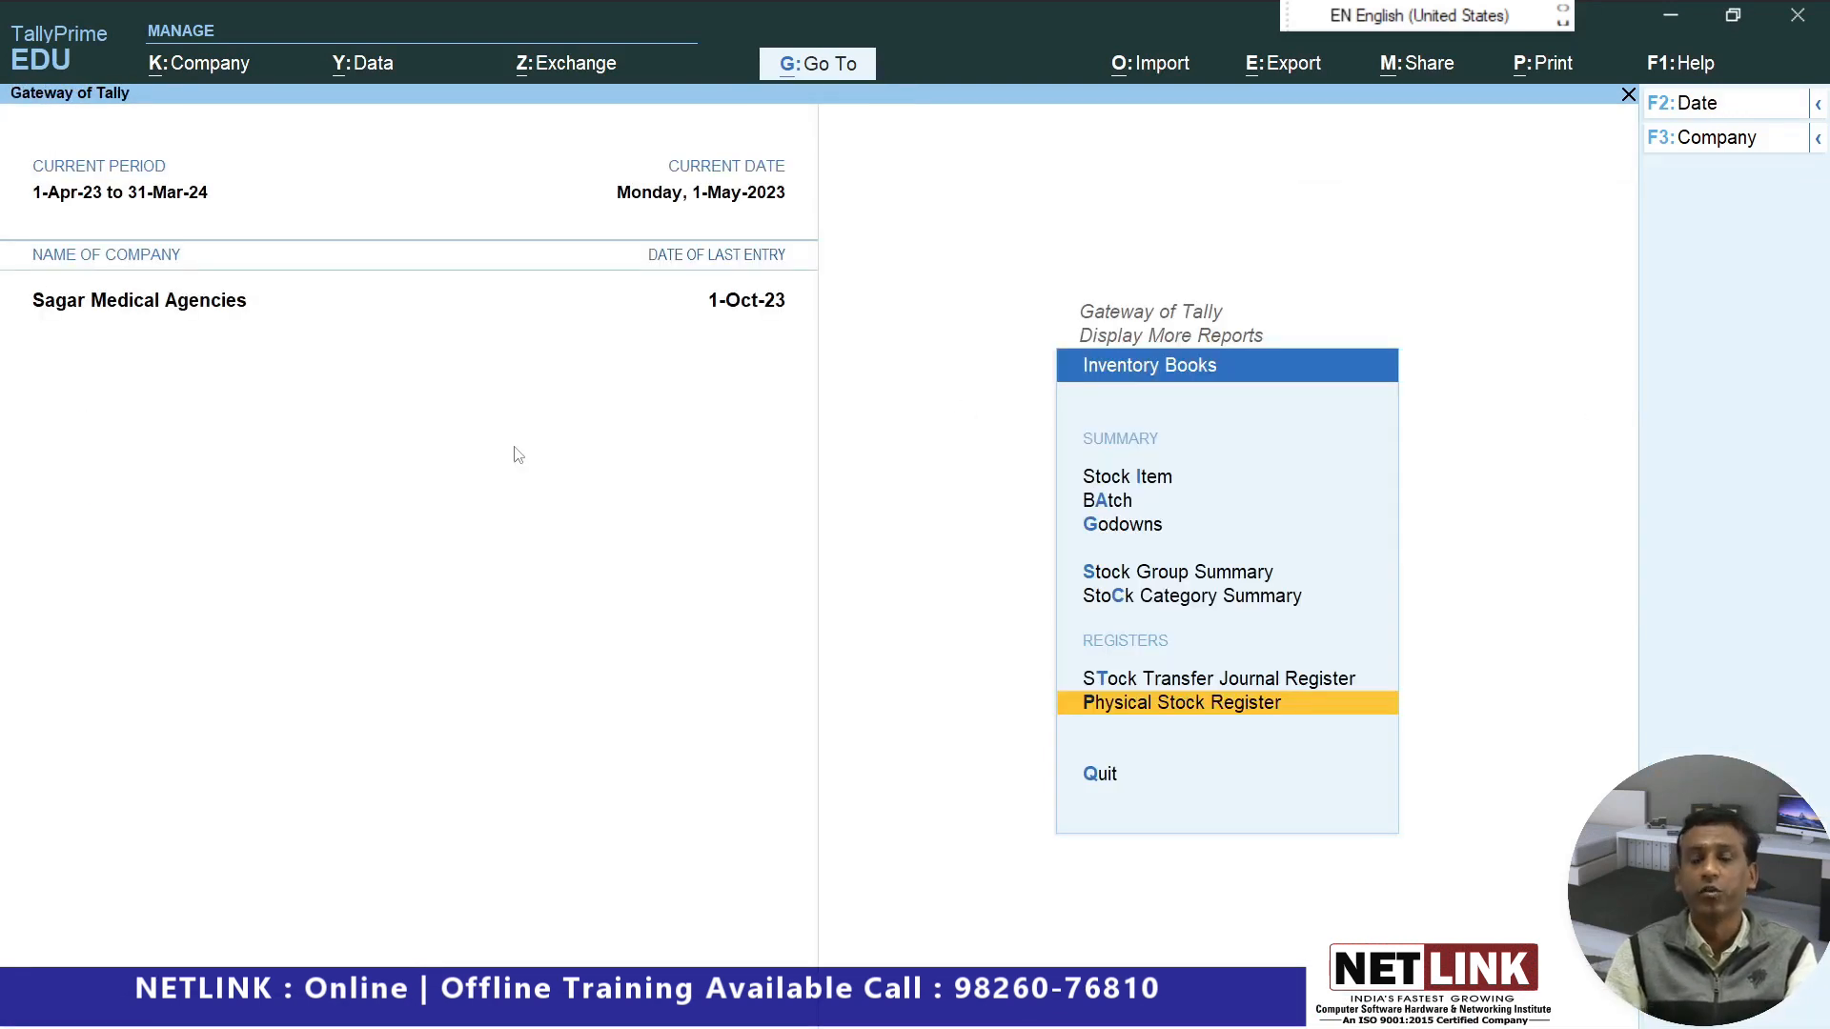
{"action": "key", "text": "Escape"}
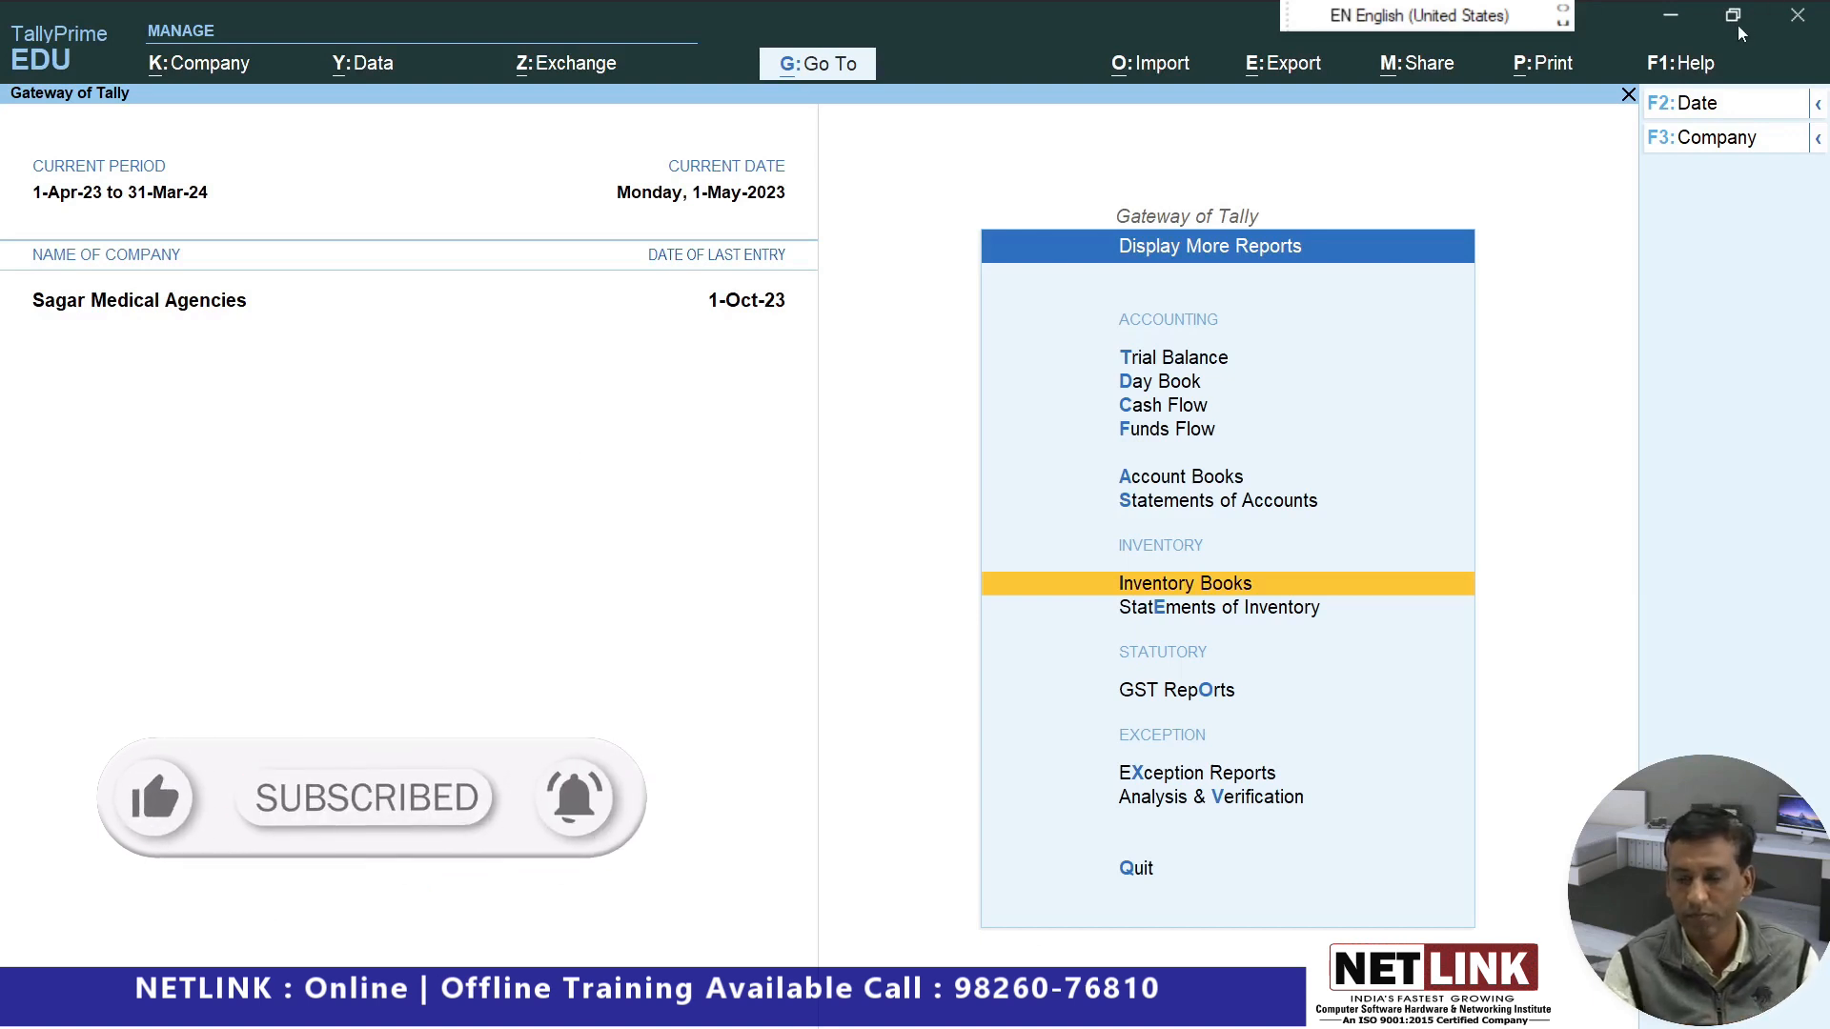
{"action": "left_click", "coordinate": [1668, 23]}
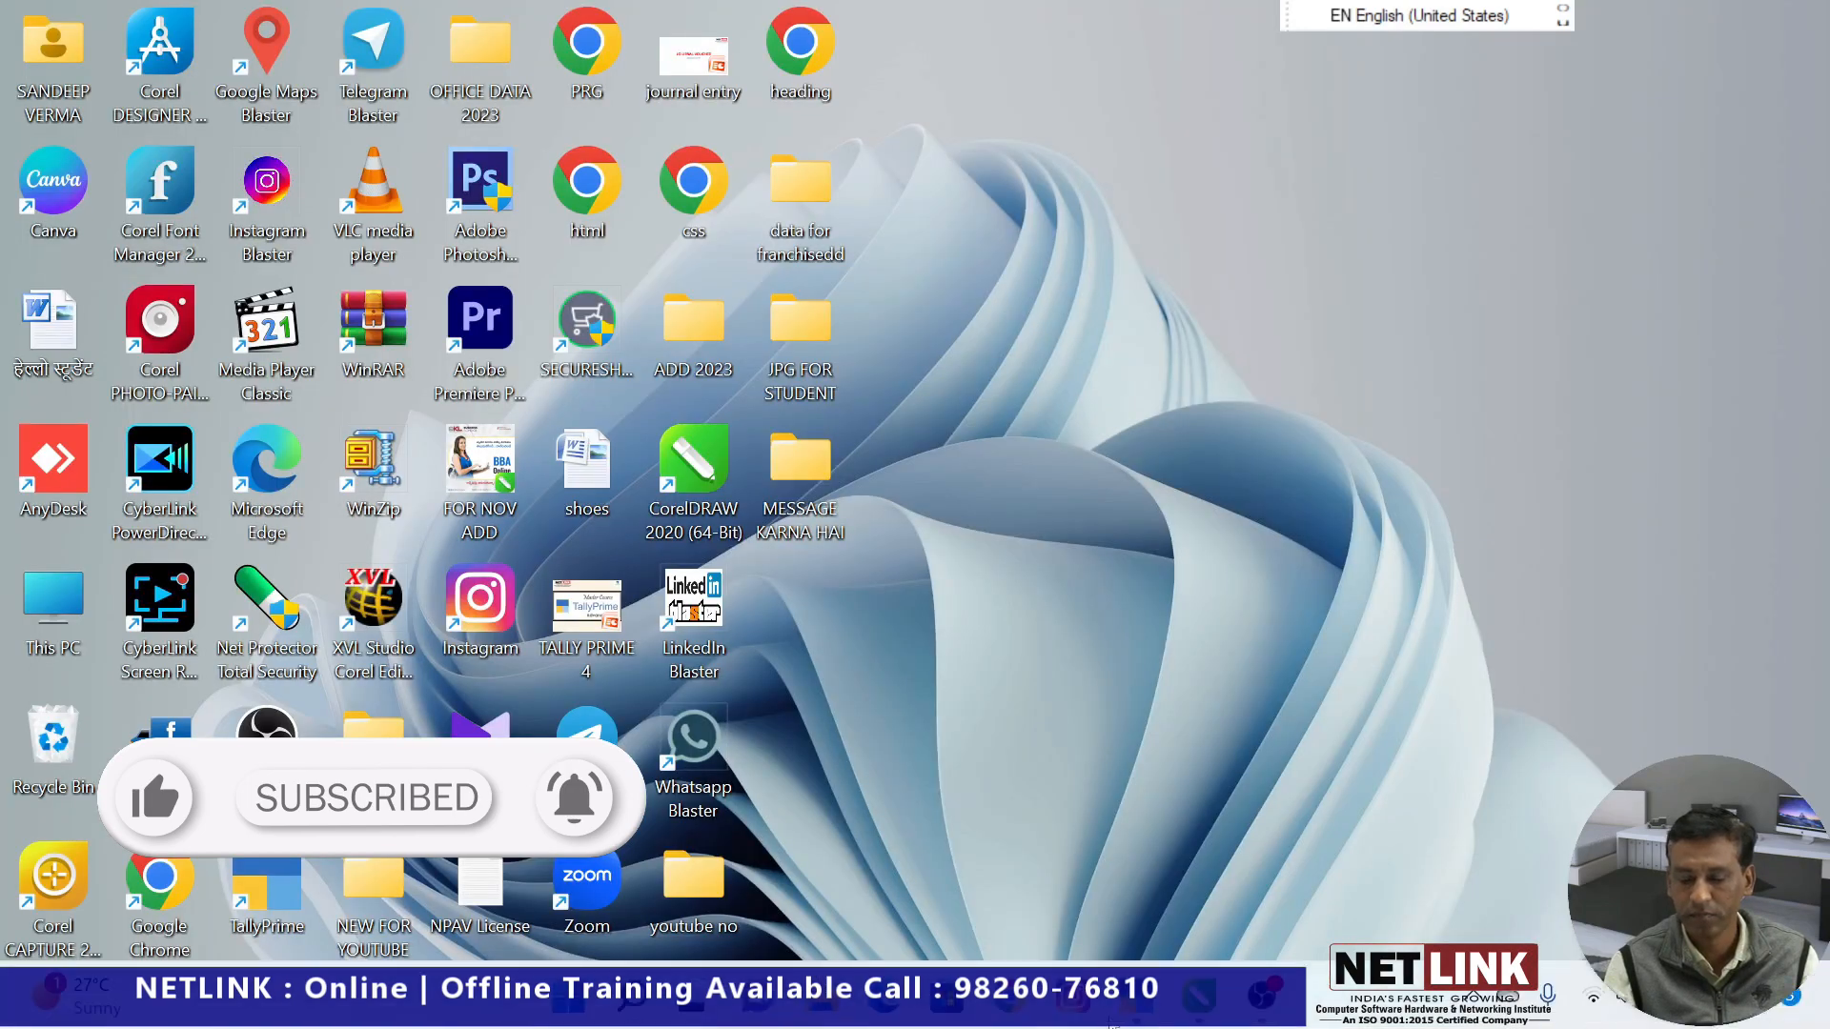